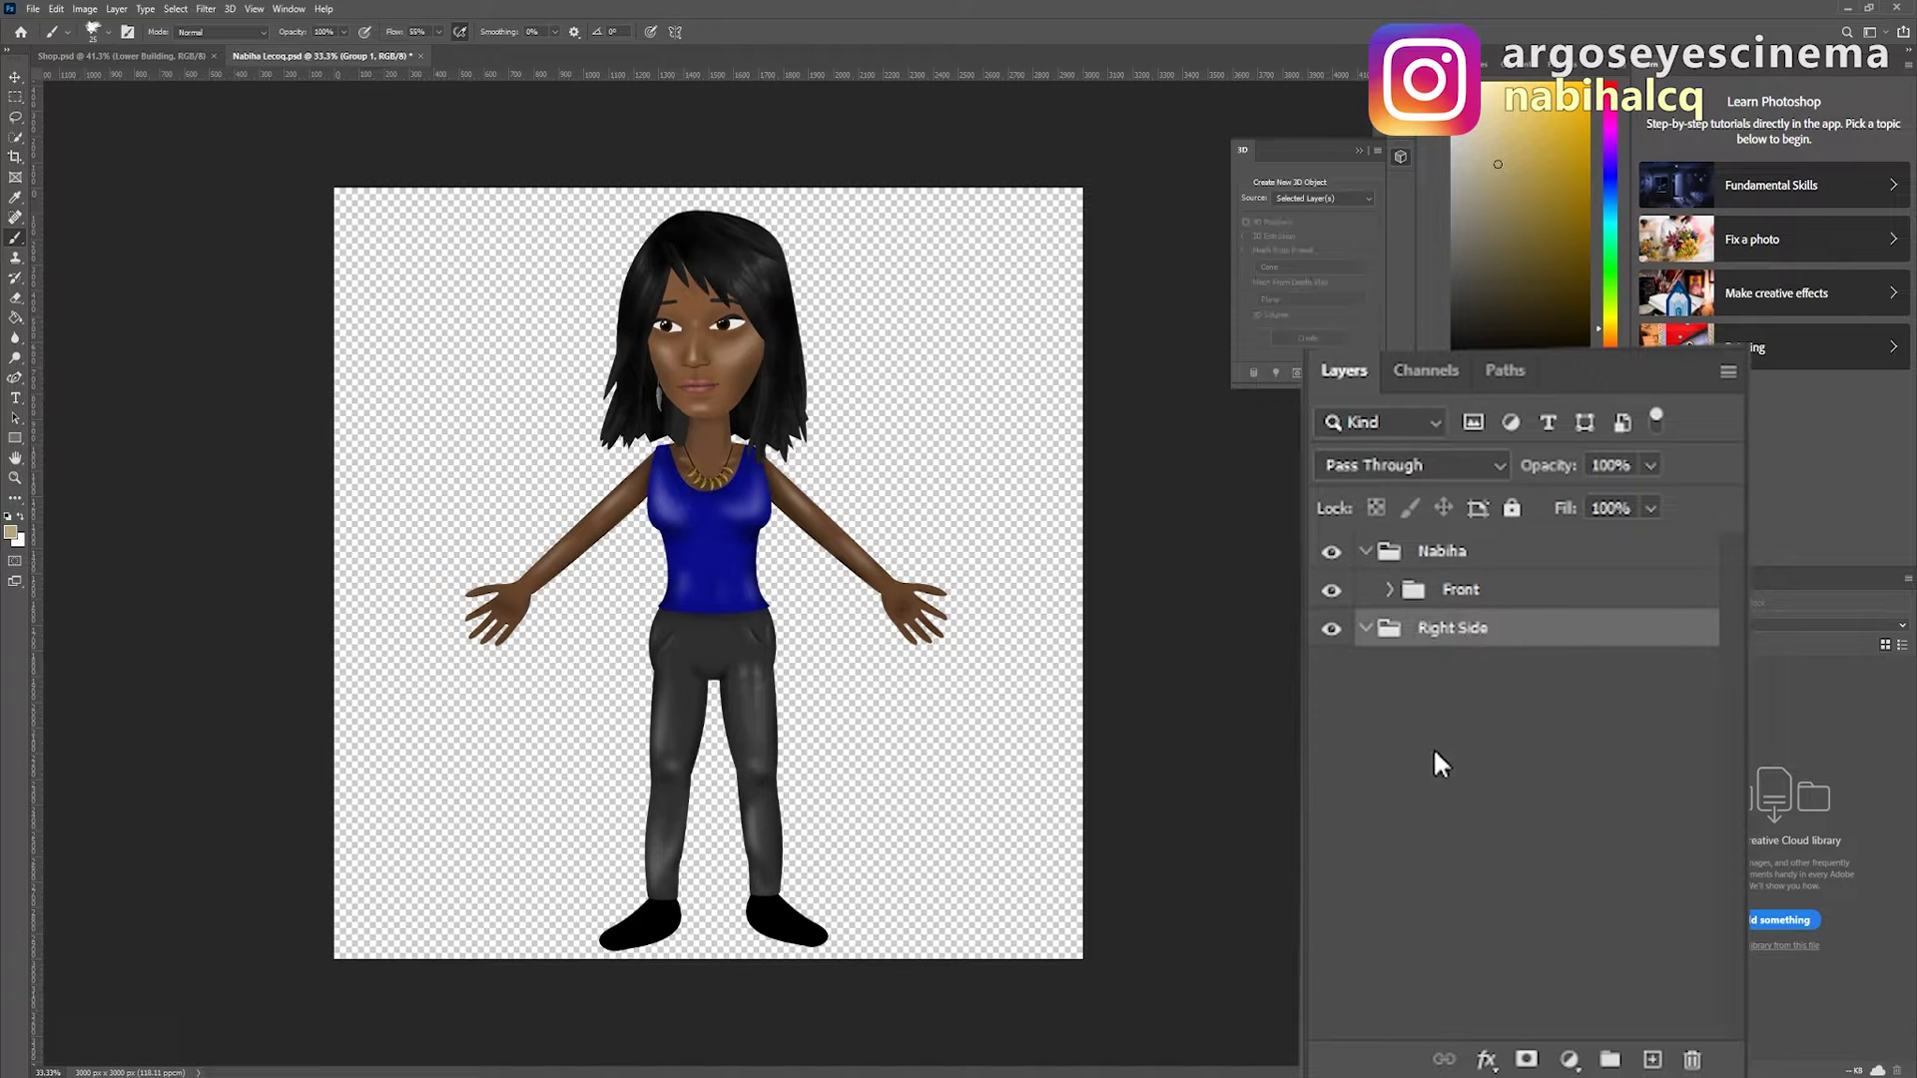
Expand the Front group and set its opacity to 46%
{"action": "left_click", "coordinate": [1390, 590]}
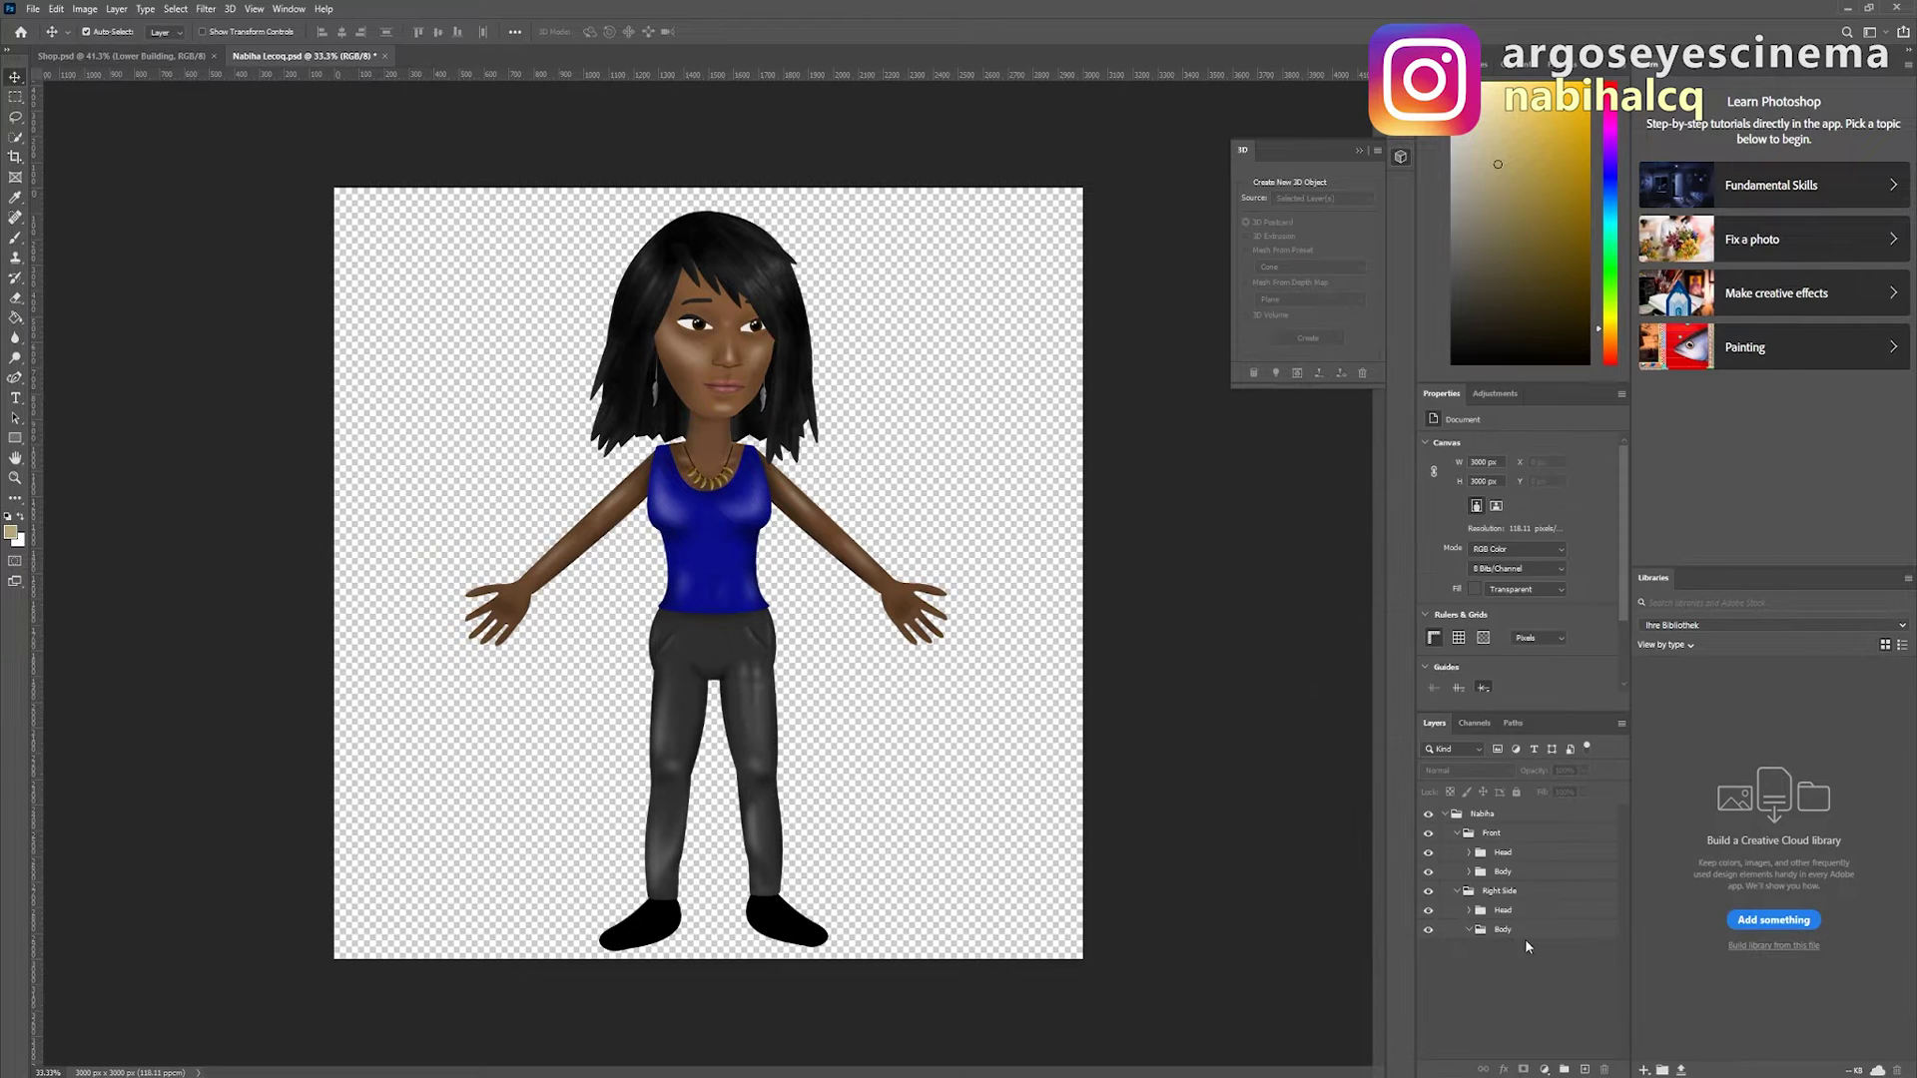
{"action": "scroll", "coordinate": [714, 569], "scroll_direction": "up", "scroll_amount": 2}
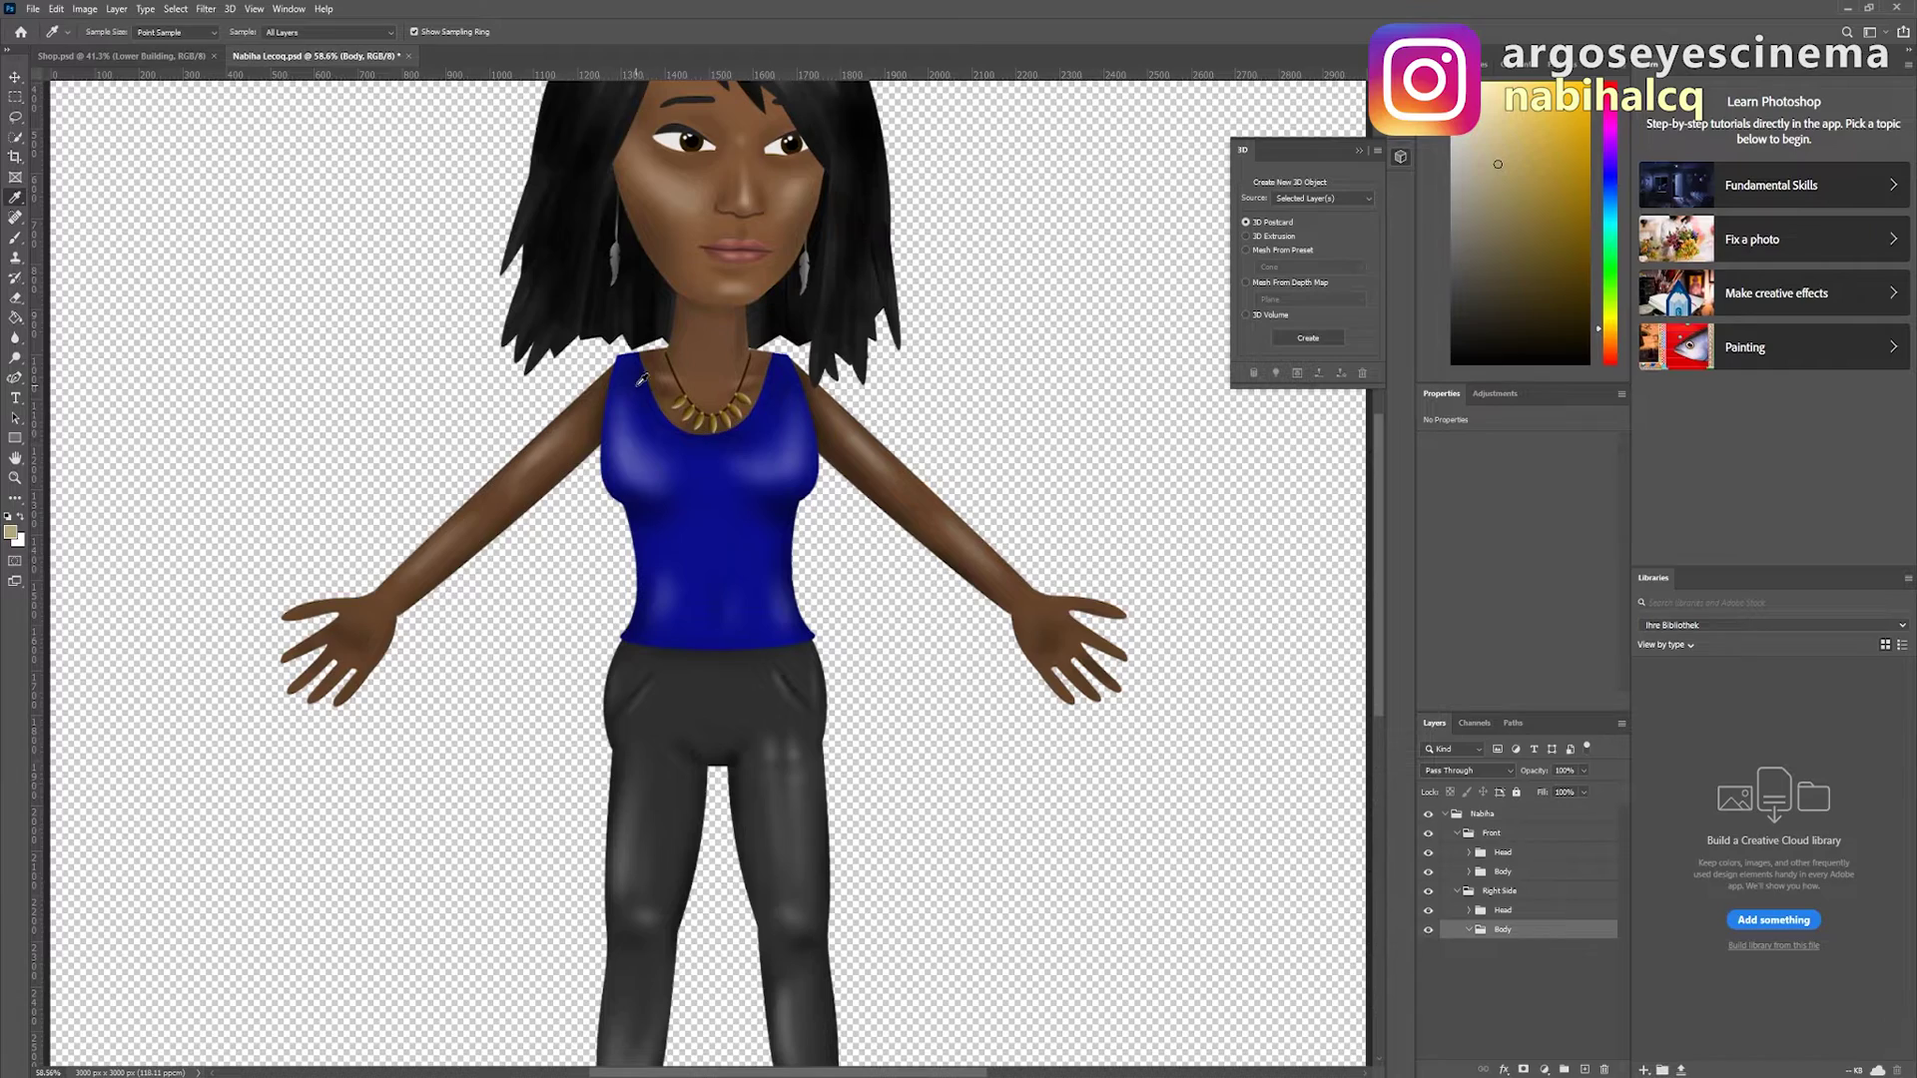
{"action": "scroll", "coordinate": [704, 483], "scroll_direction": "up", "scroll_amount": 3}
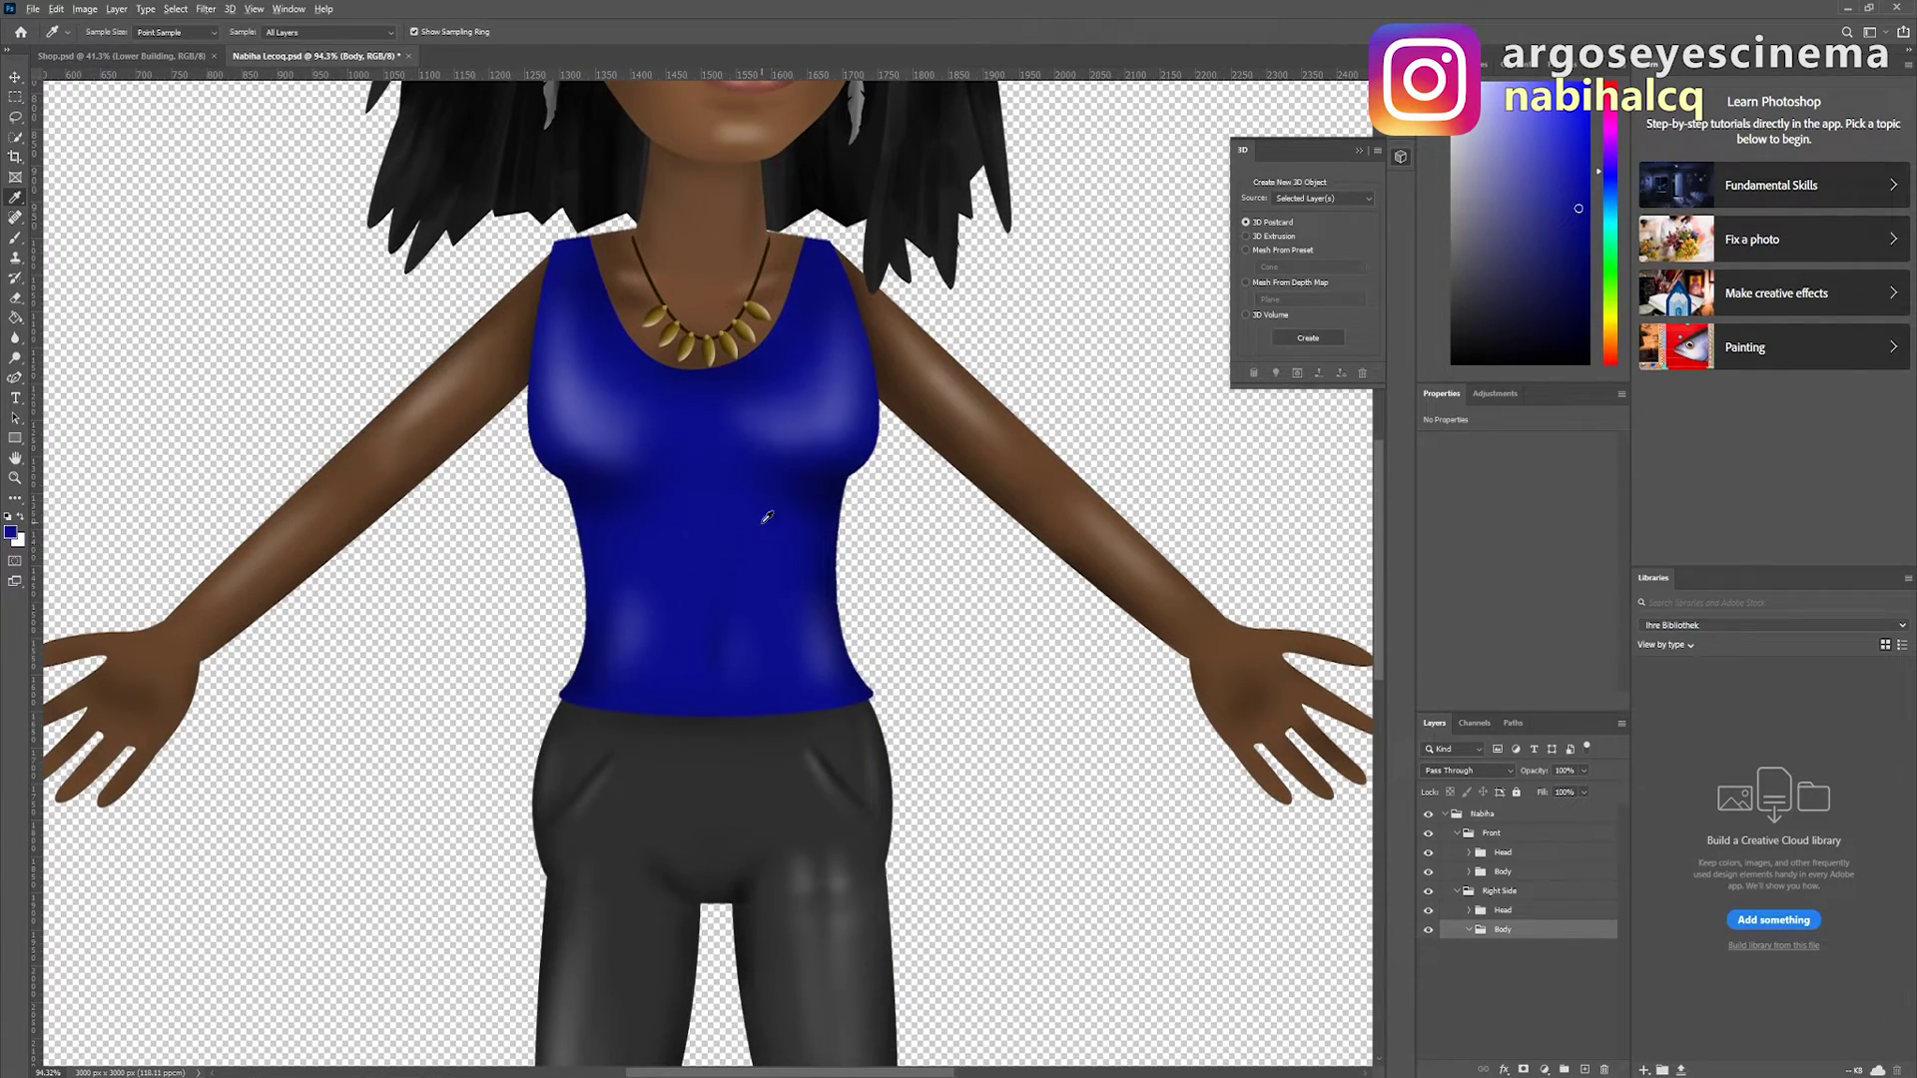
{"action": "scroll", "coordinate": [764, 519], "scroll_direction": "down", "scroll_amount": 5}
{"action": "scroll", "coordinate": [719, 509], "scroll_direction": "down", "scroll_amount": 2}
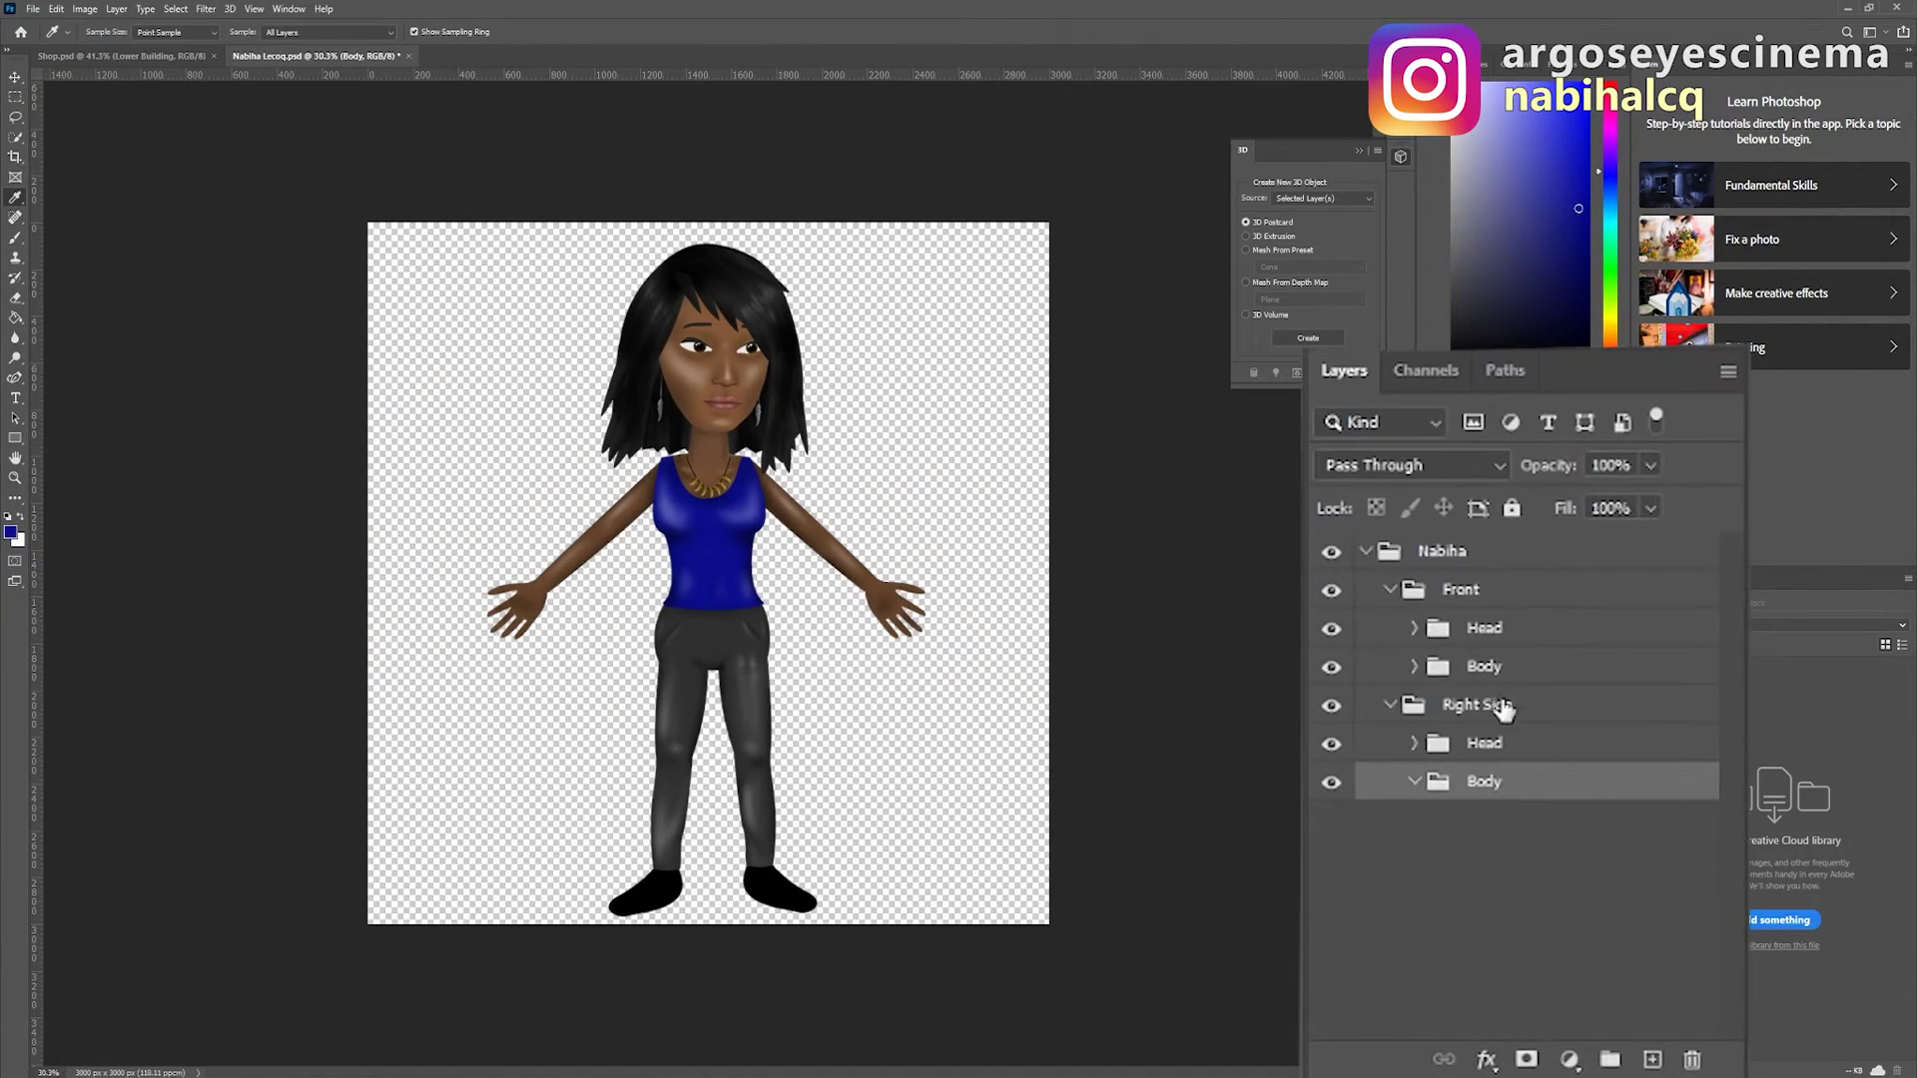
{"action": "left_click_drag", "start_coordinate": [1605, 501], "coordinate": [1576, 504]}
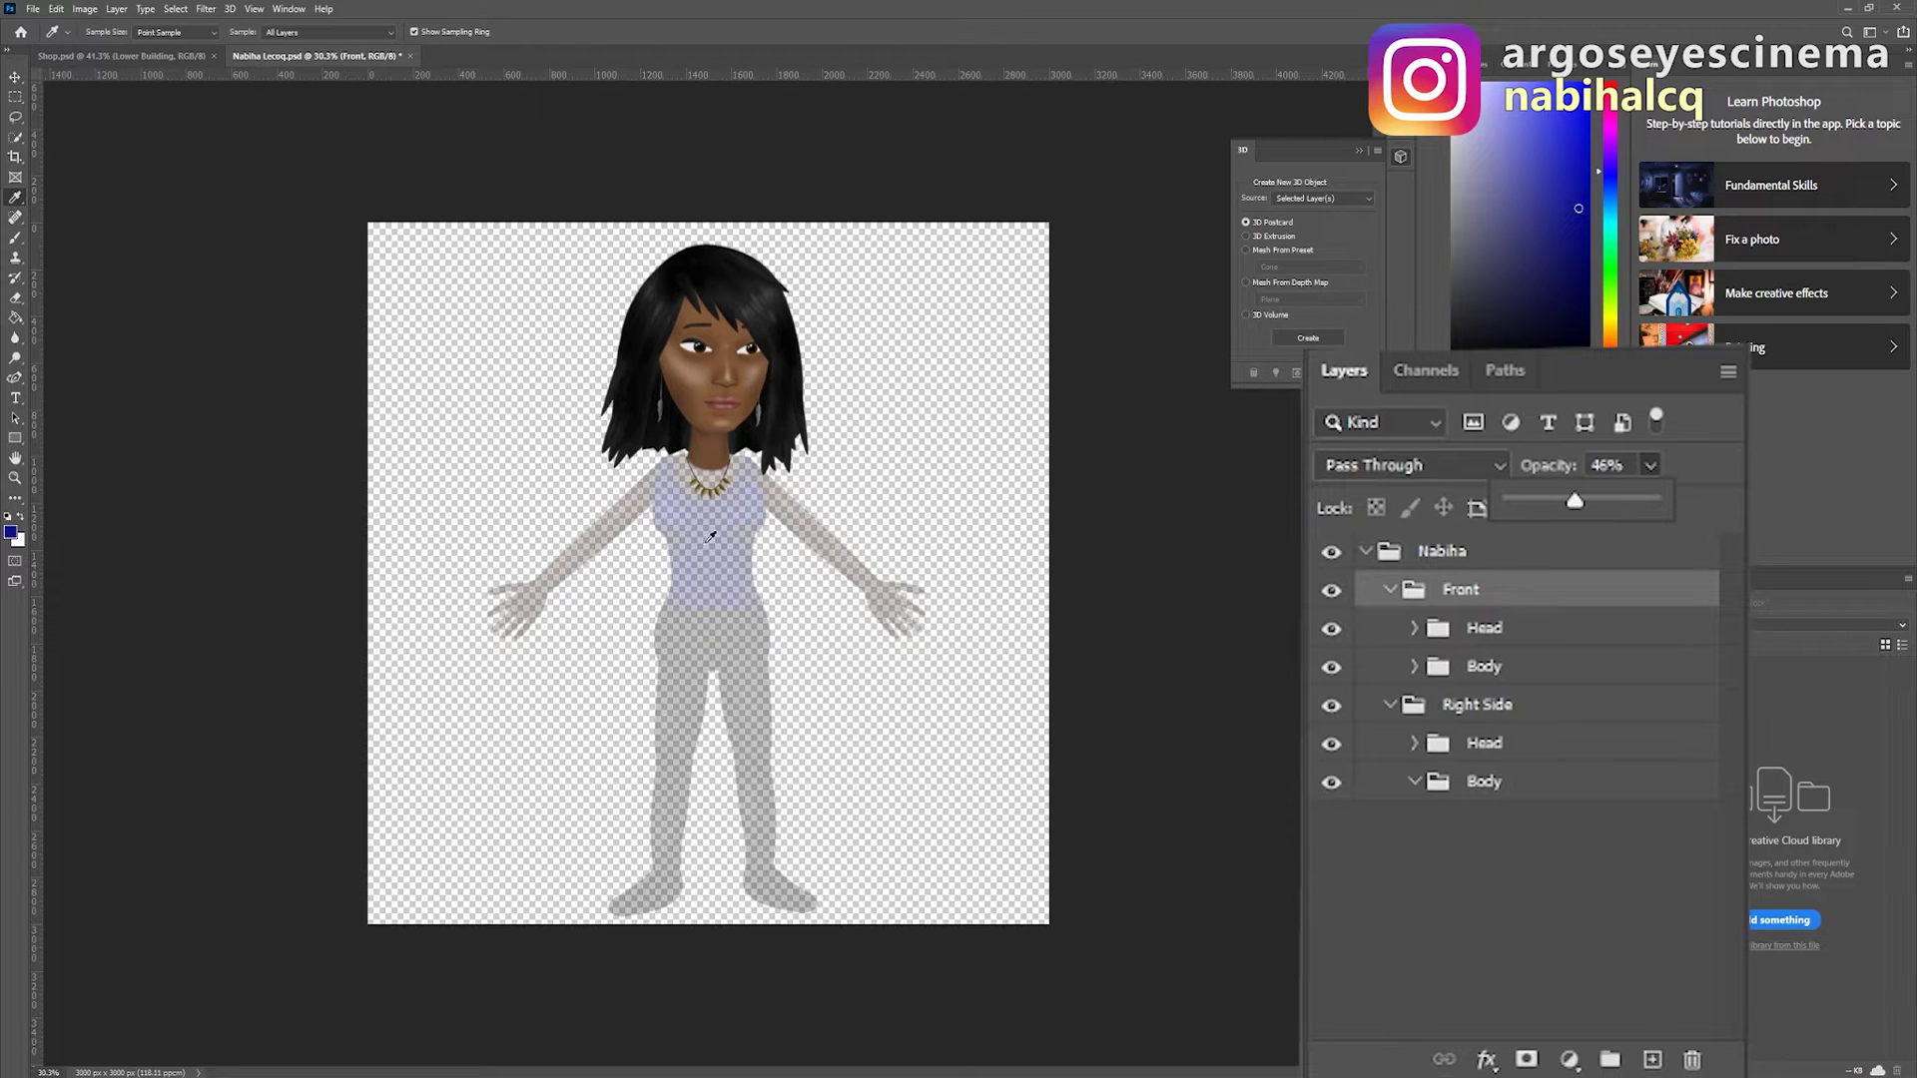
{"action": "scroll", "coordinate": [687, 470], "scroll_direction": "up", "scroll_amount": 3}
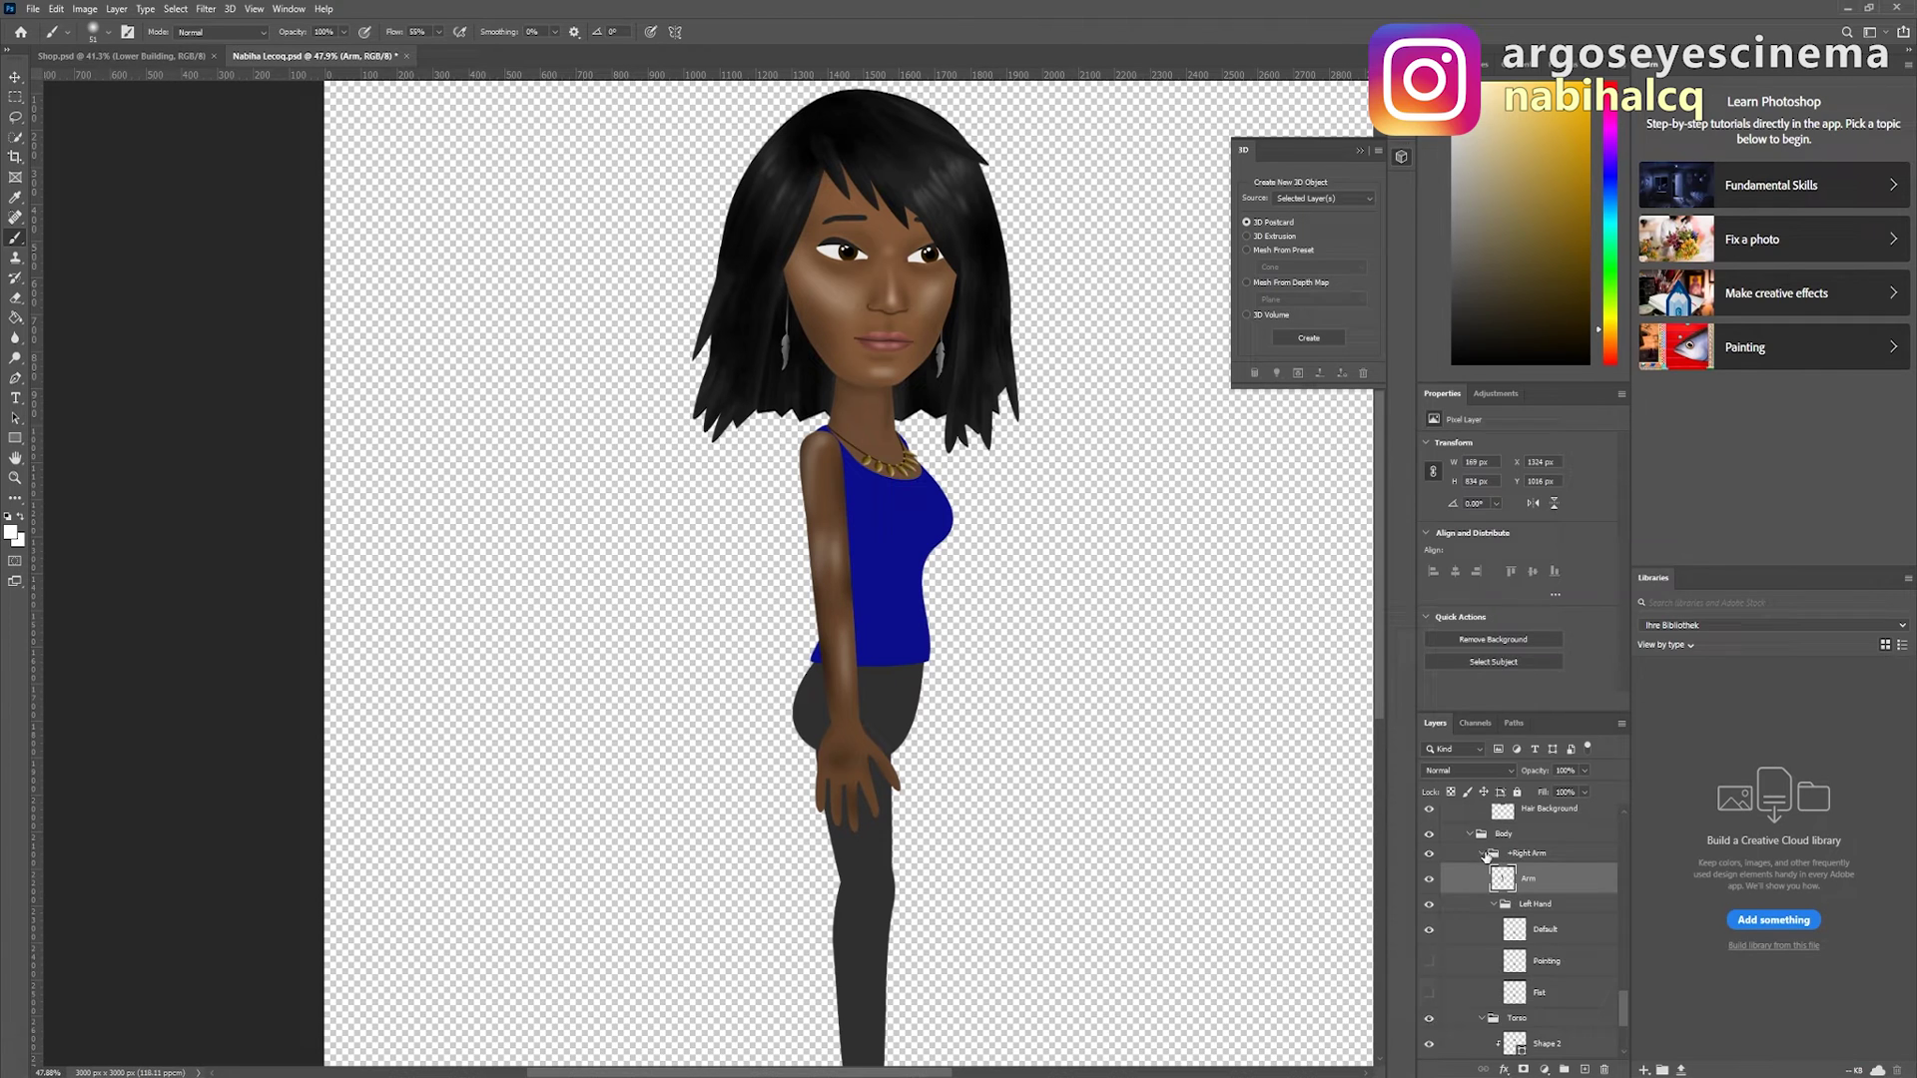
Duplicate the +Right Arm group as +Left Arm and start transforming the copy
{"action": "right_click", "coordinate": [1533, 857]}
{"action": "left_click", "coordinate": [1582, 296]}
{"action": "type", "text": "+Left Arm"}
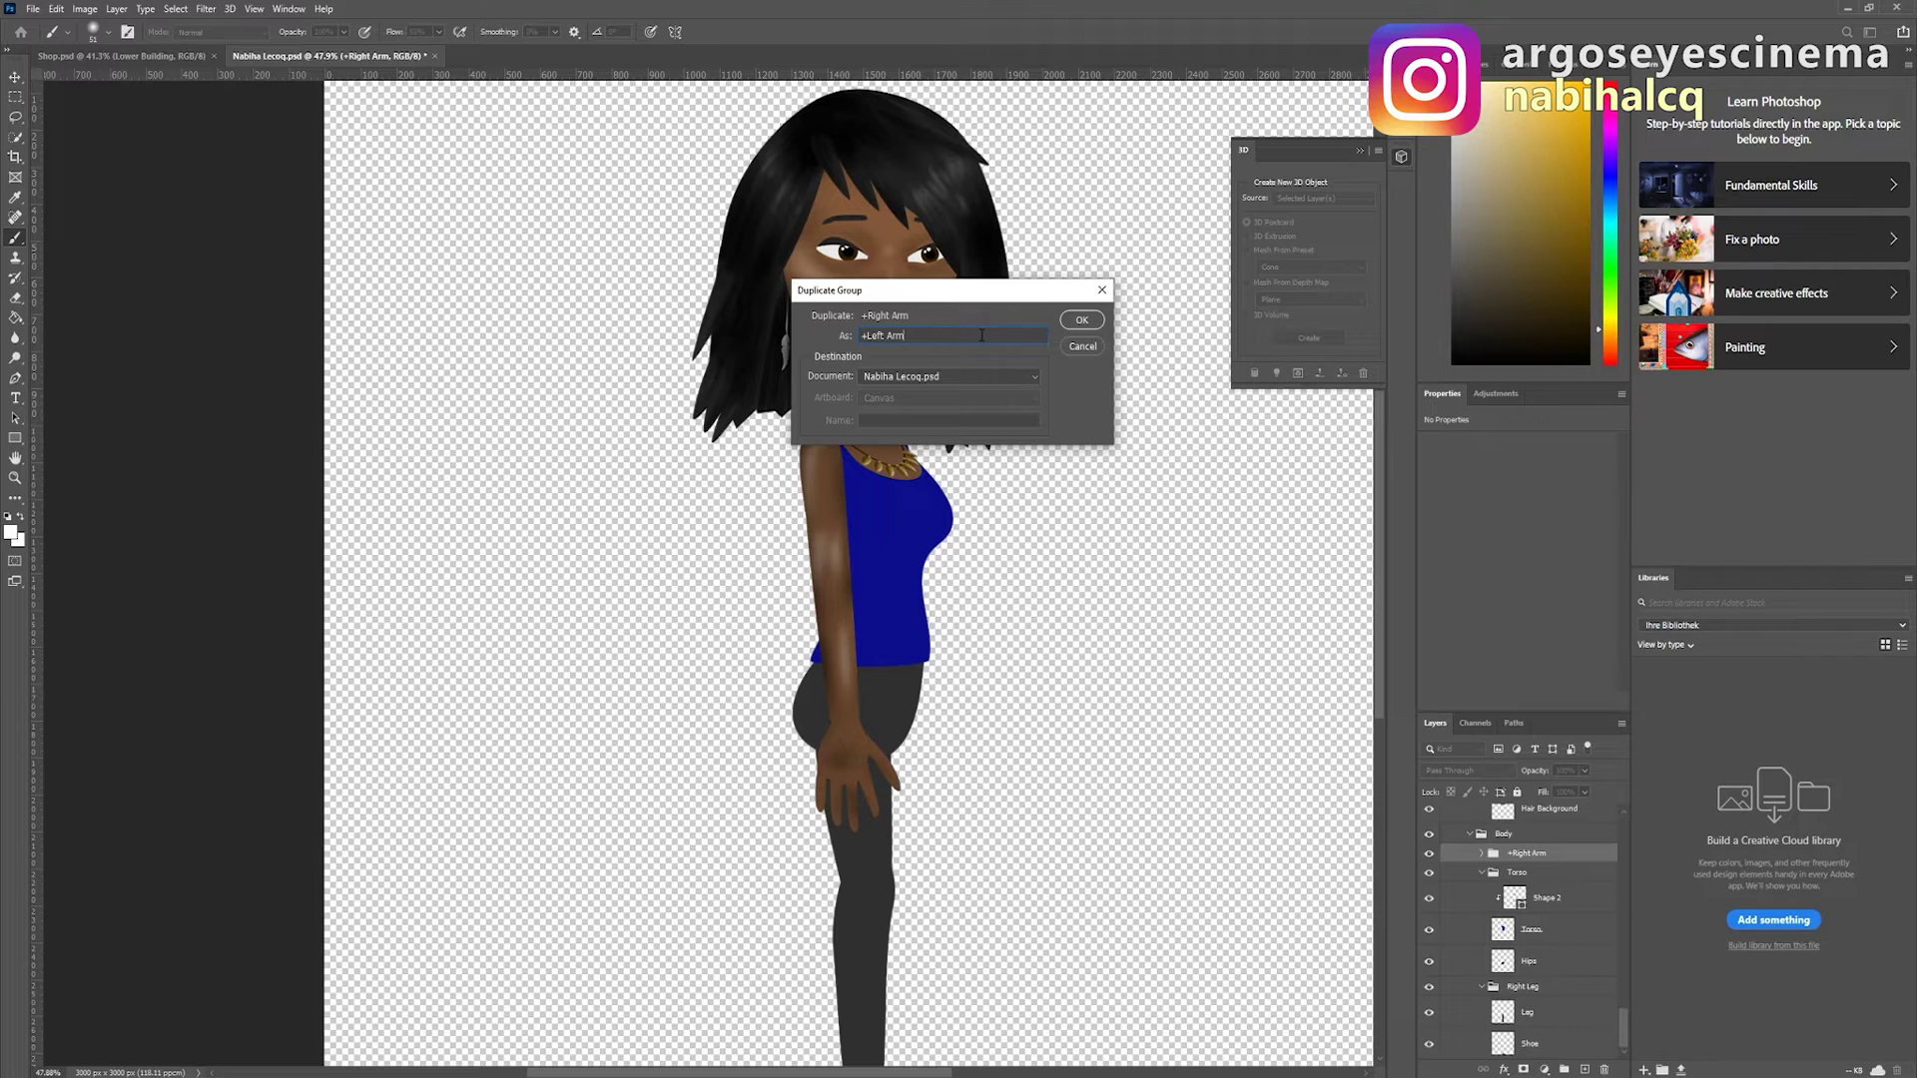
{"action": "key", "text": "Return"}
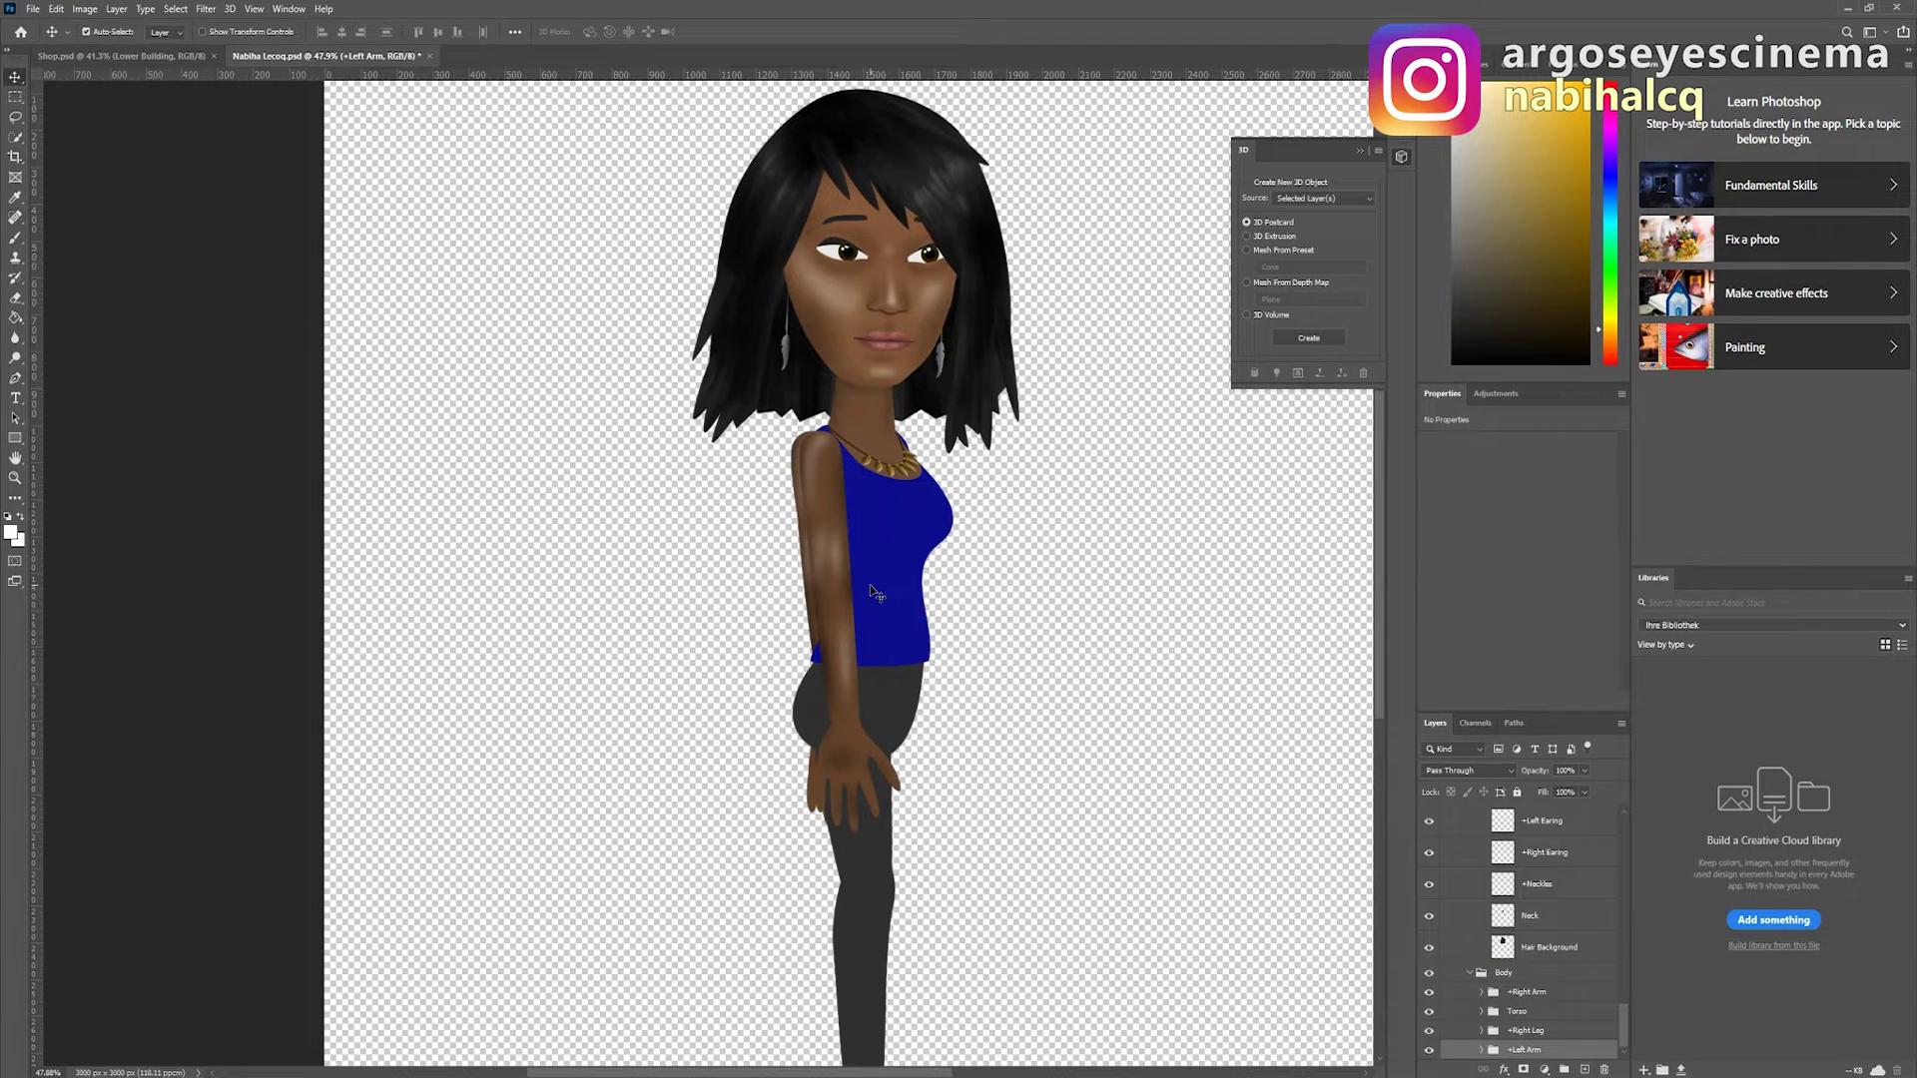
{"action": "key", "text": "ctrl+t"}
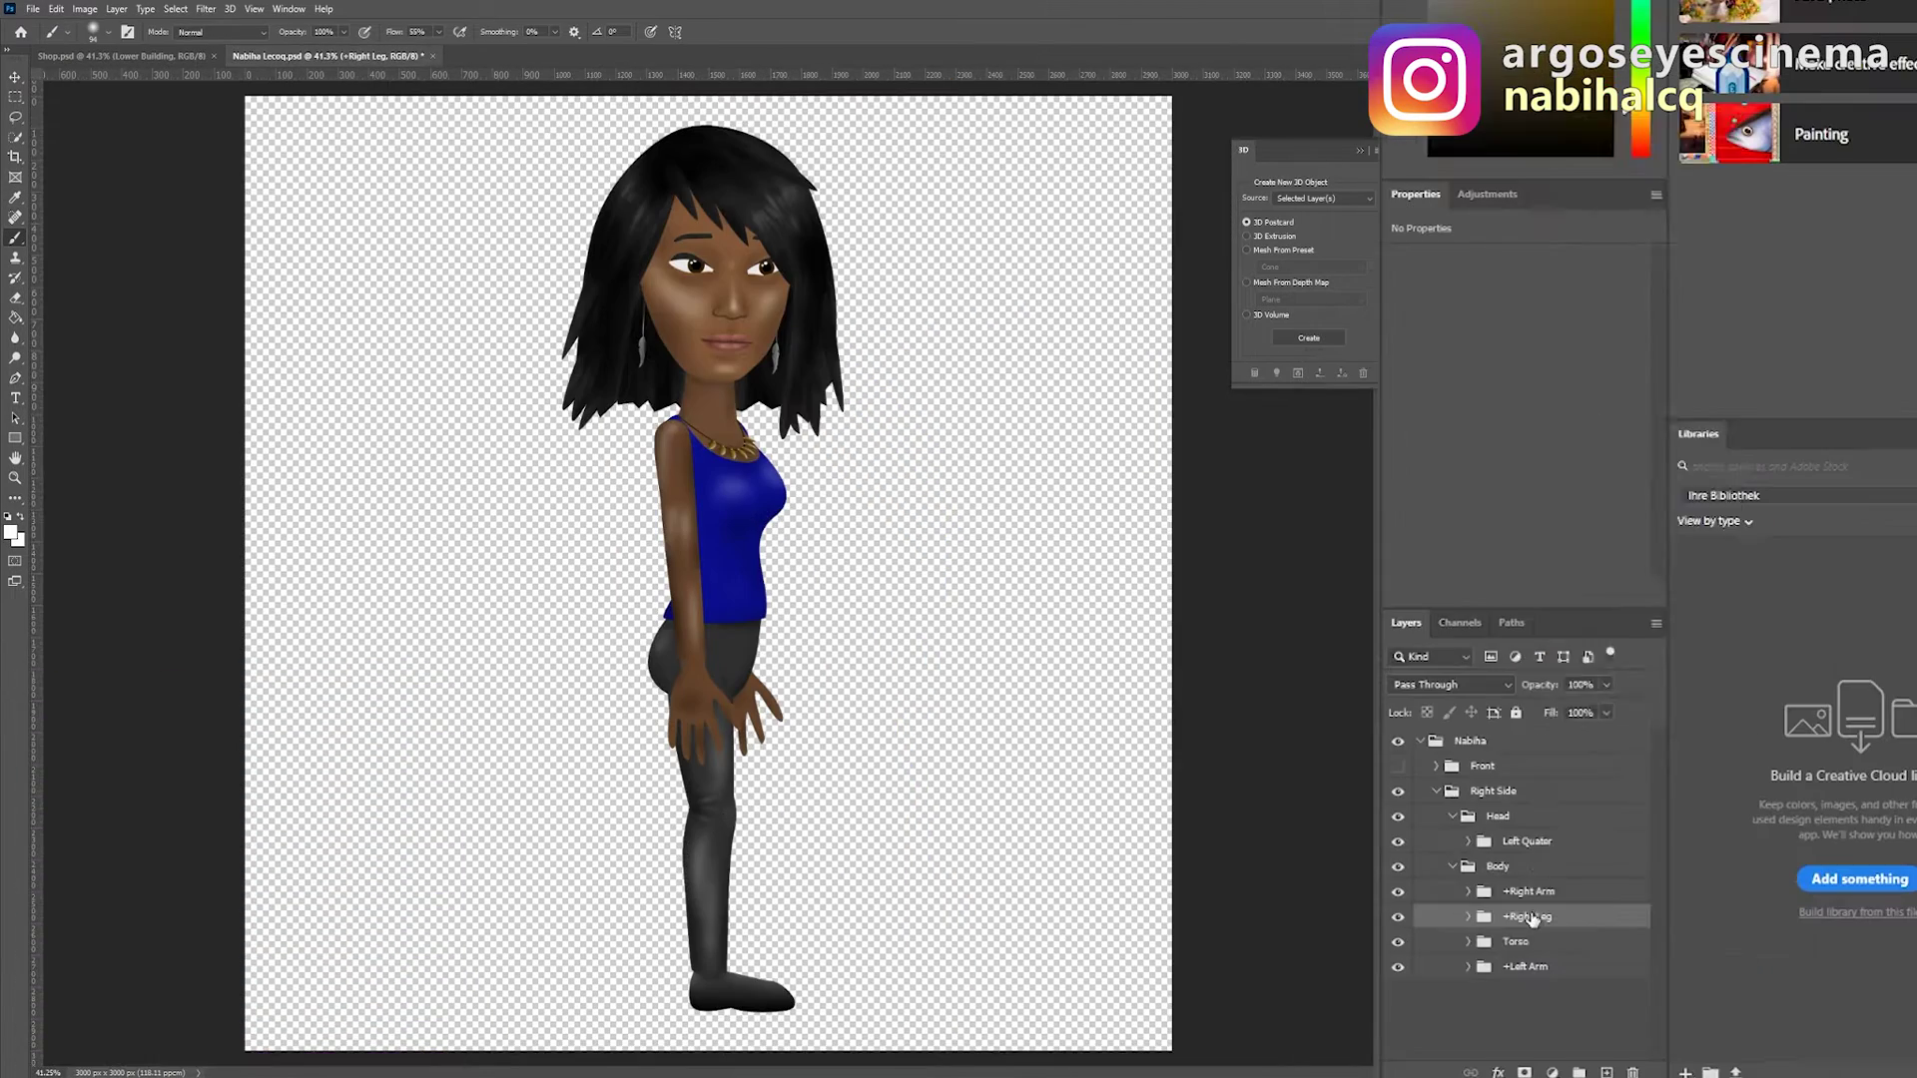
Duplicate +Right Leg as +Left Leg and move it below the torso in the layer stack
{"action": "right_click", "coordinate": [1531, 917]}
{"action": "left_click", "coordinate": [1598, 187]}
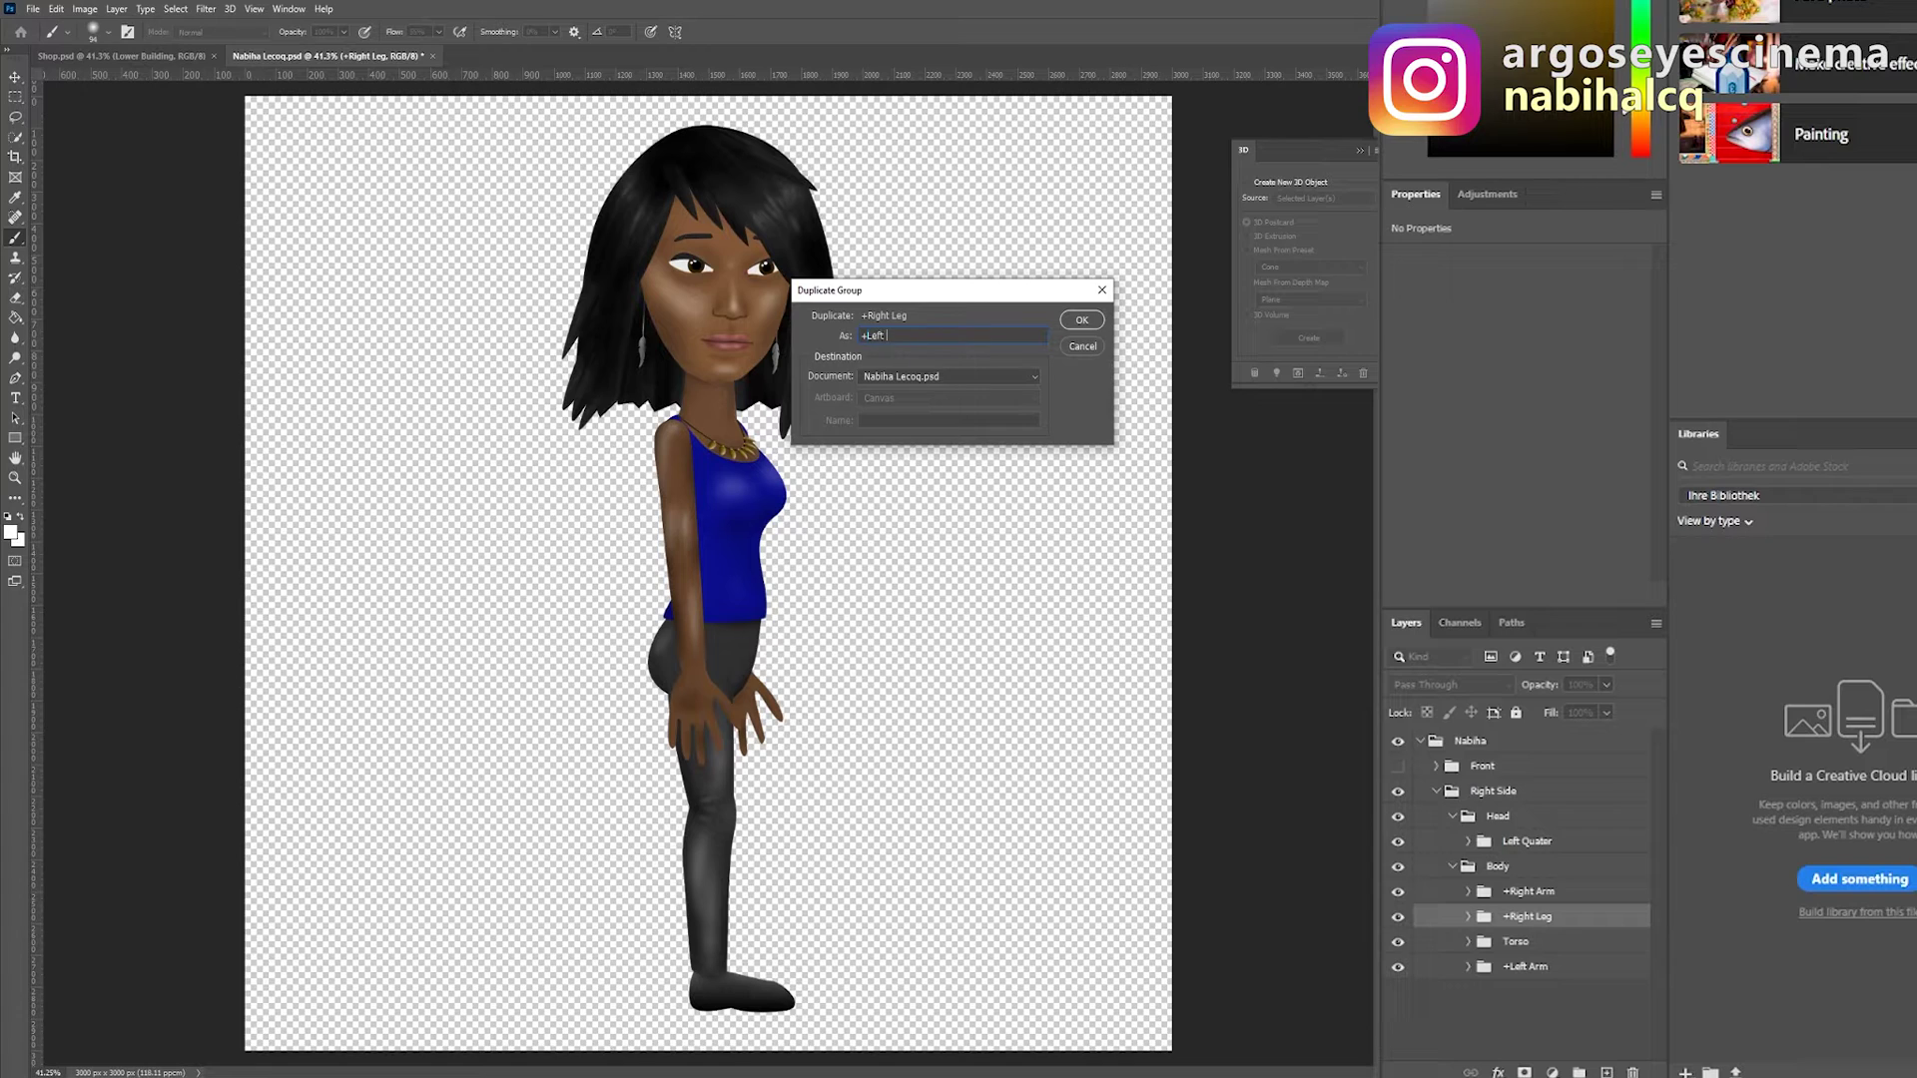
{"action": "key", "text": "Return"}
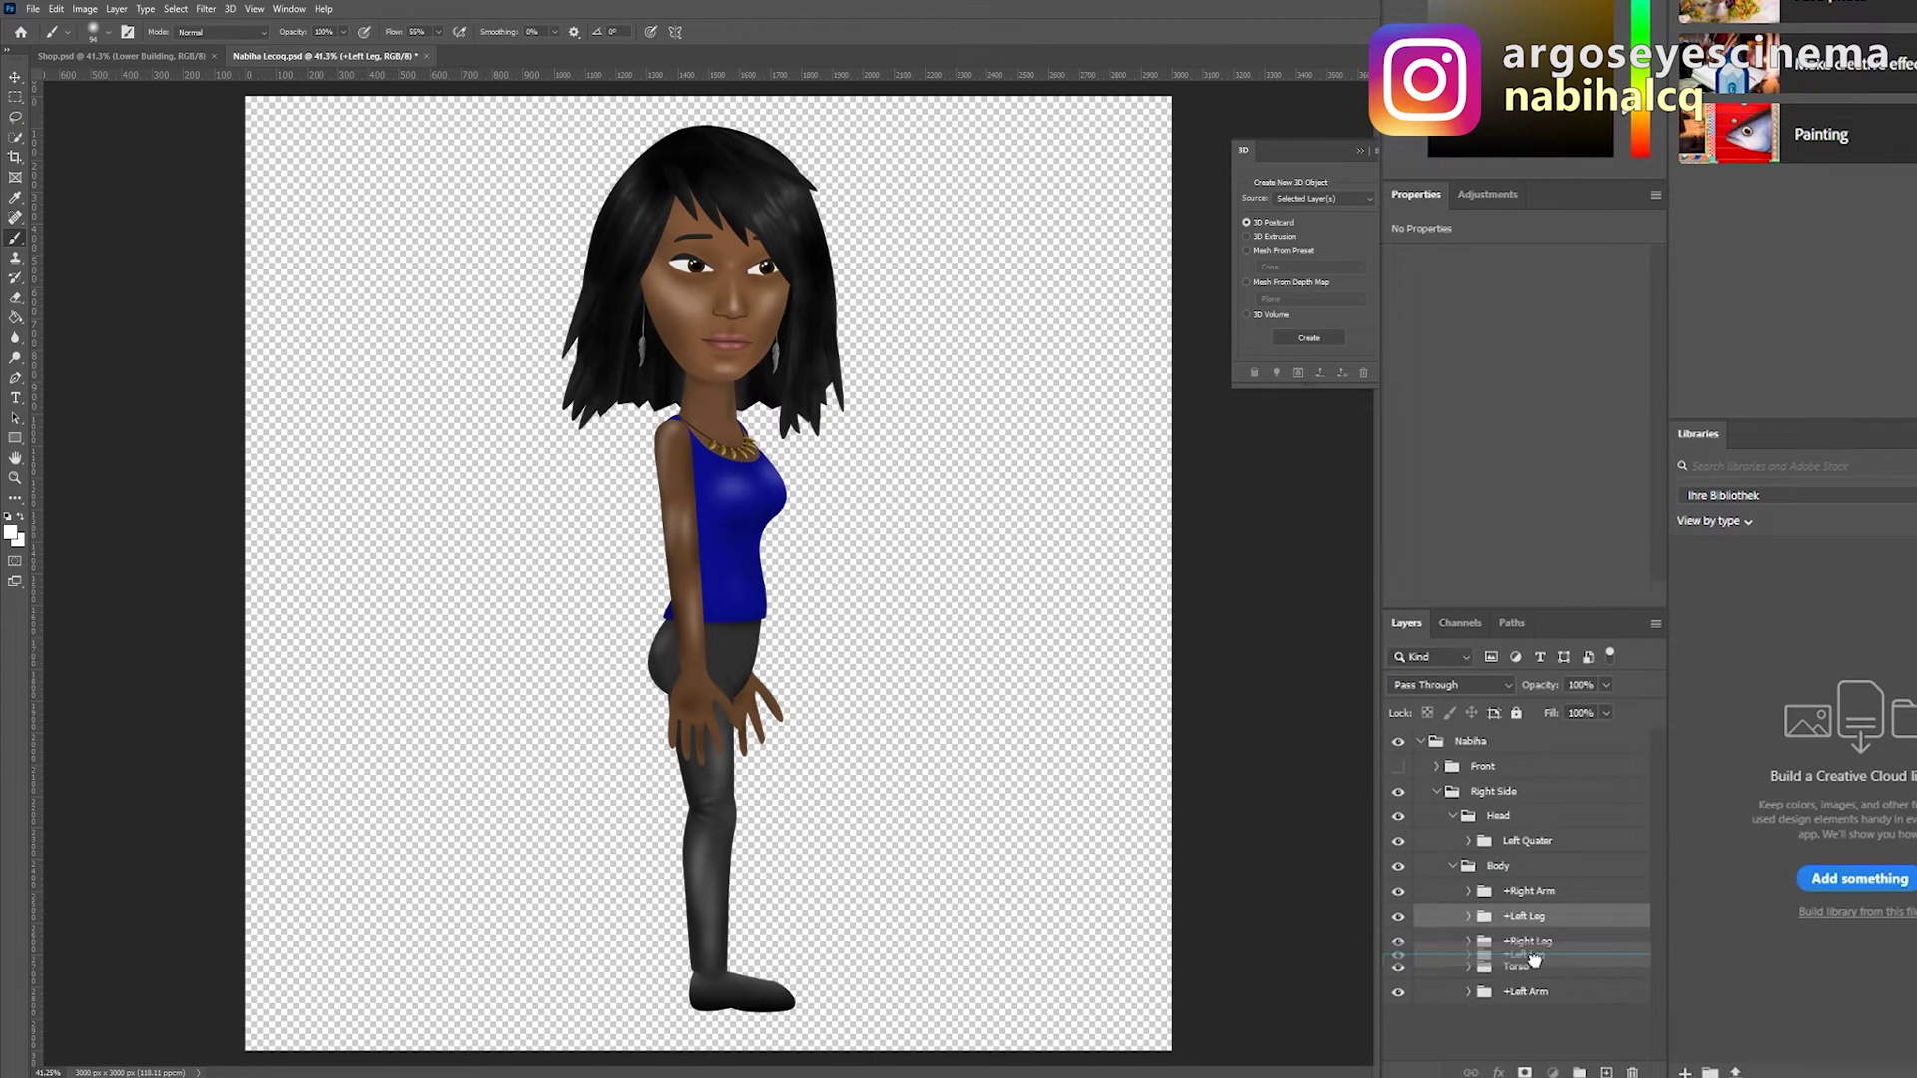
{"action": "left_click_drag", "start_coordinate": [1532, 960], "coordinate": [1532, 966]}
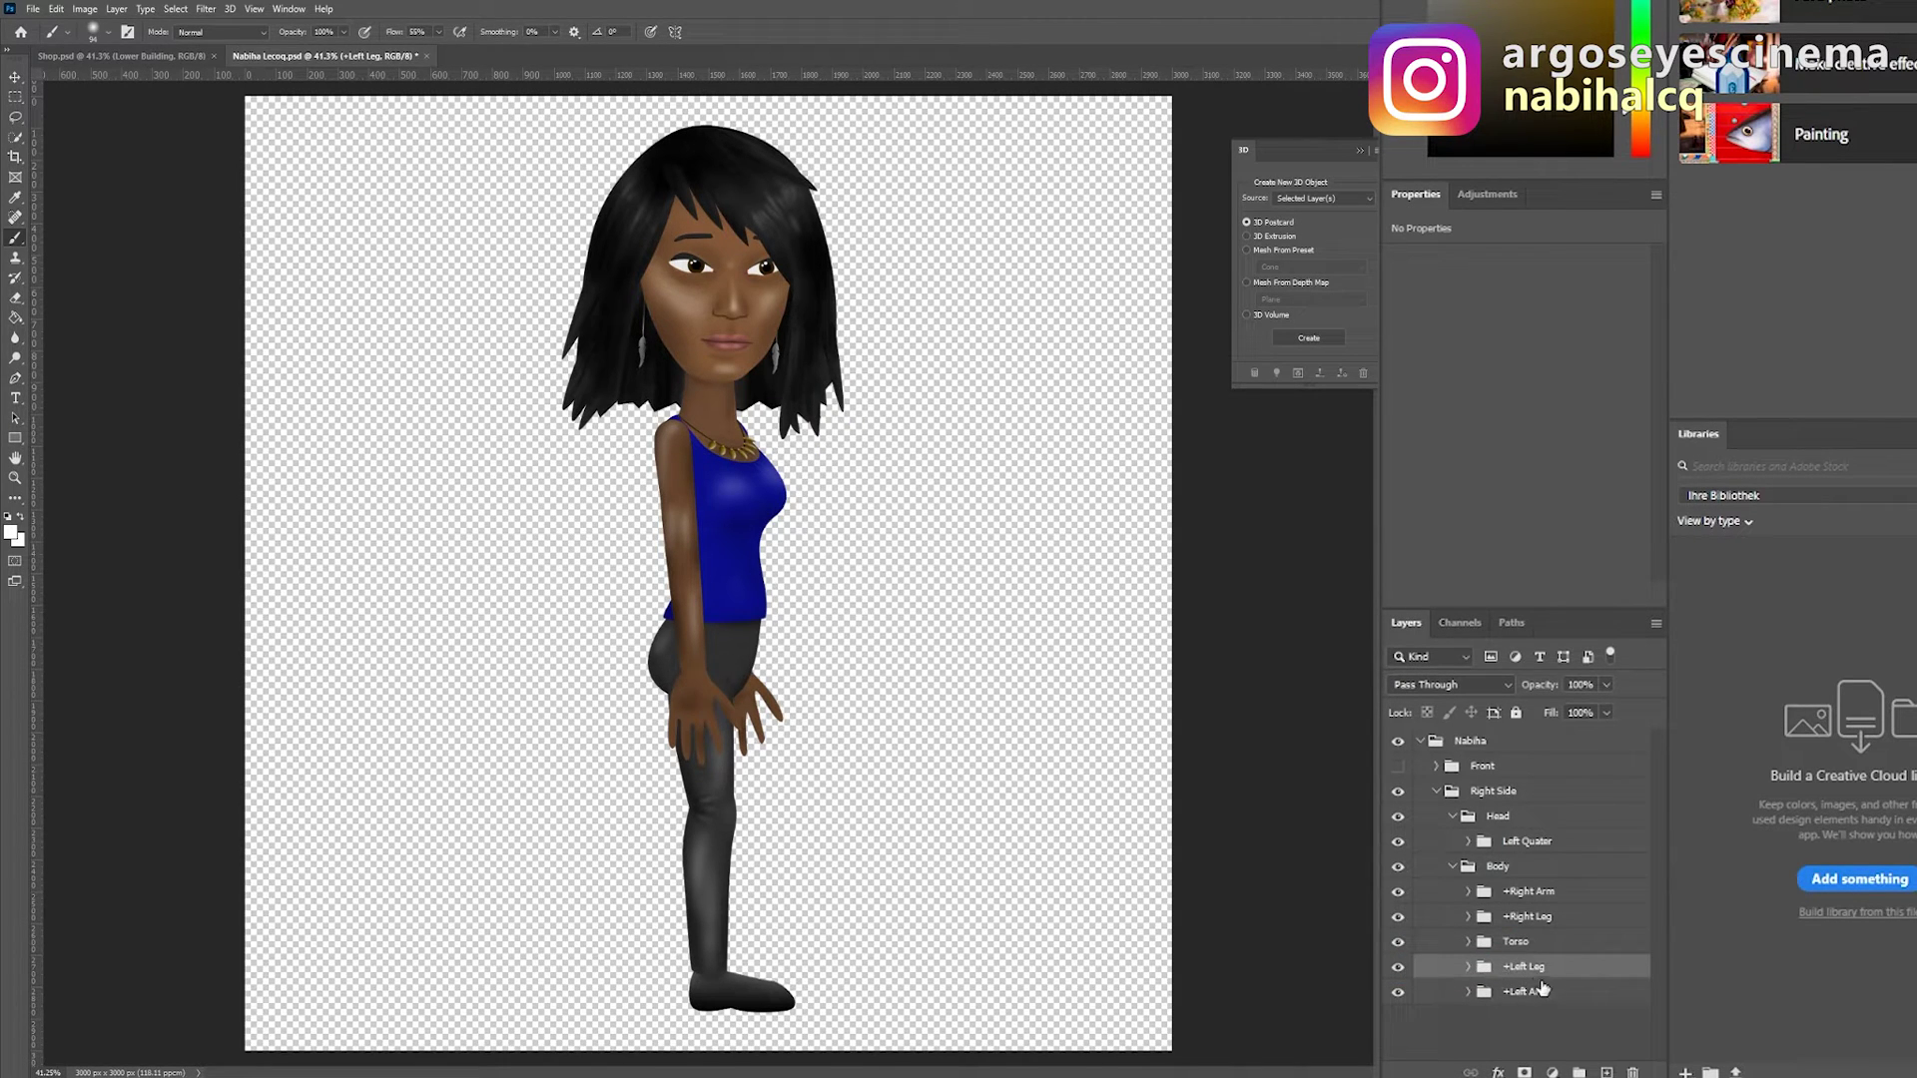
Nudge the +Right Leg left and scale the +Left Leg down slightly
{"action": "left_click", "coordinate": [1545, 920]}
{"action": "key", "text": "v"}
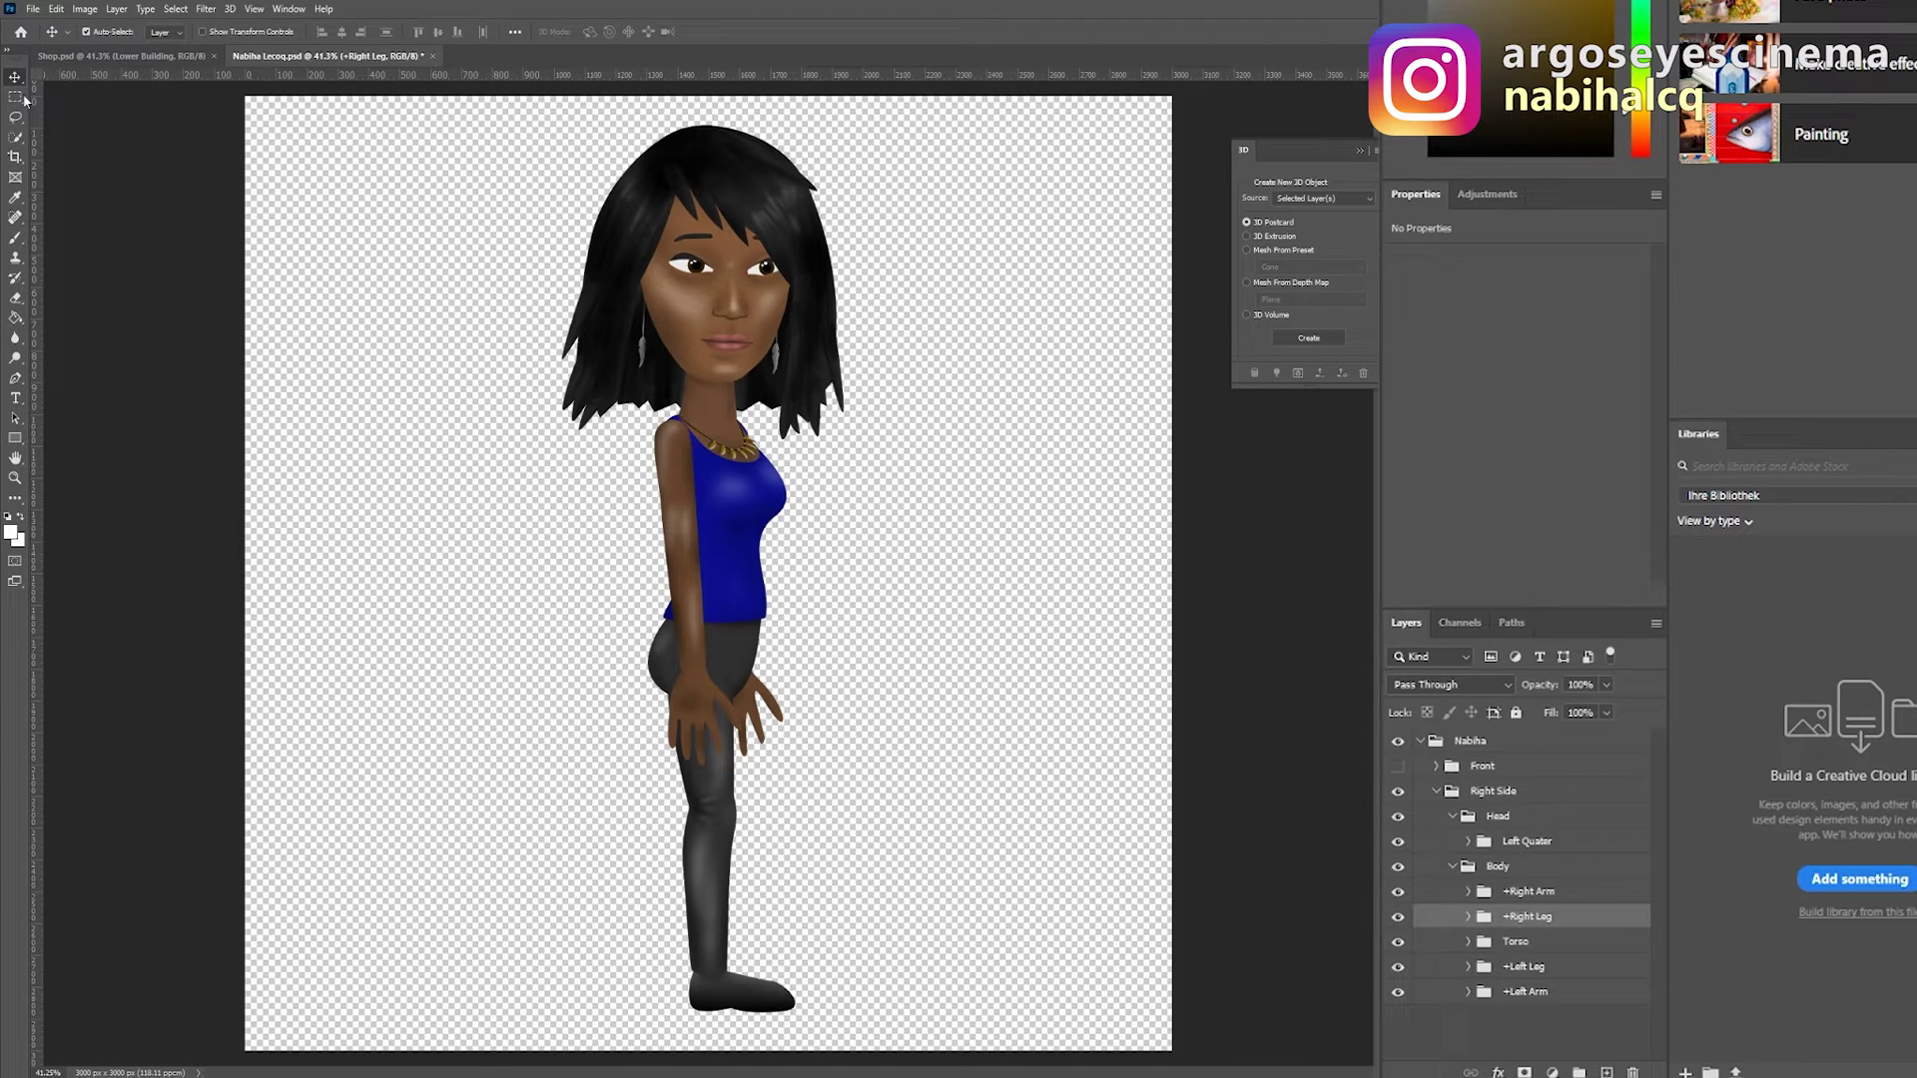
{"action": "key", "text": "Left"}
{"action": "key", "text": "Left"}
{"action": "key", "text": "Left"}
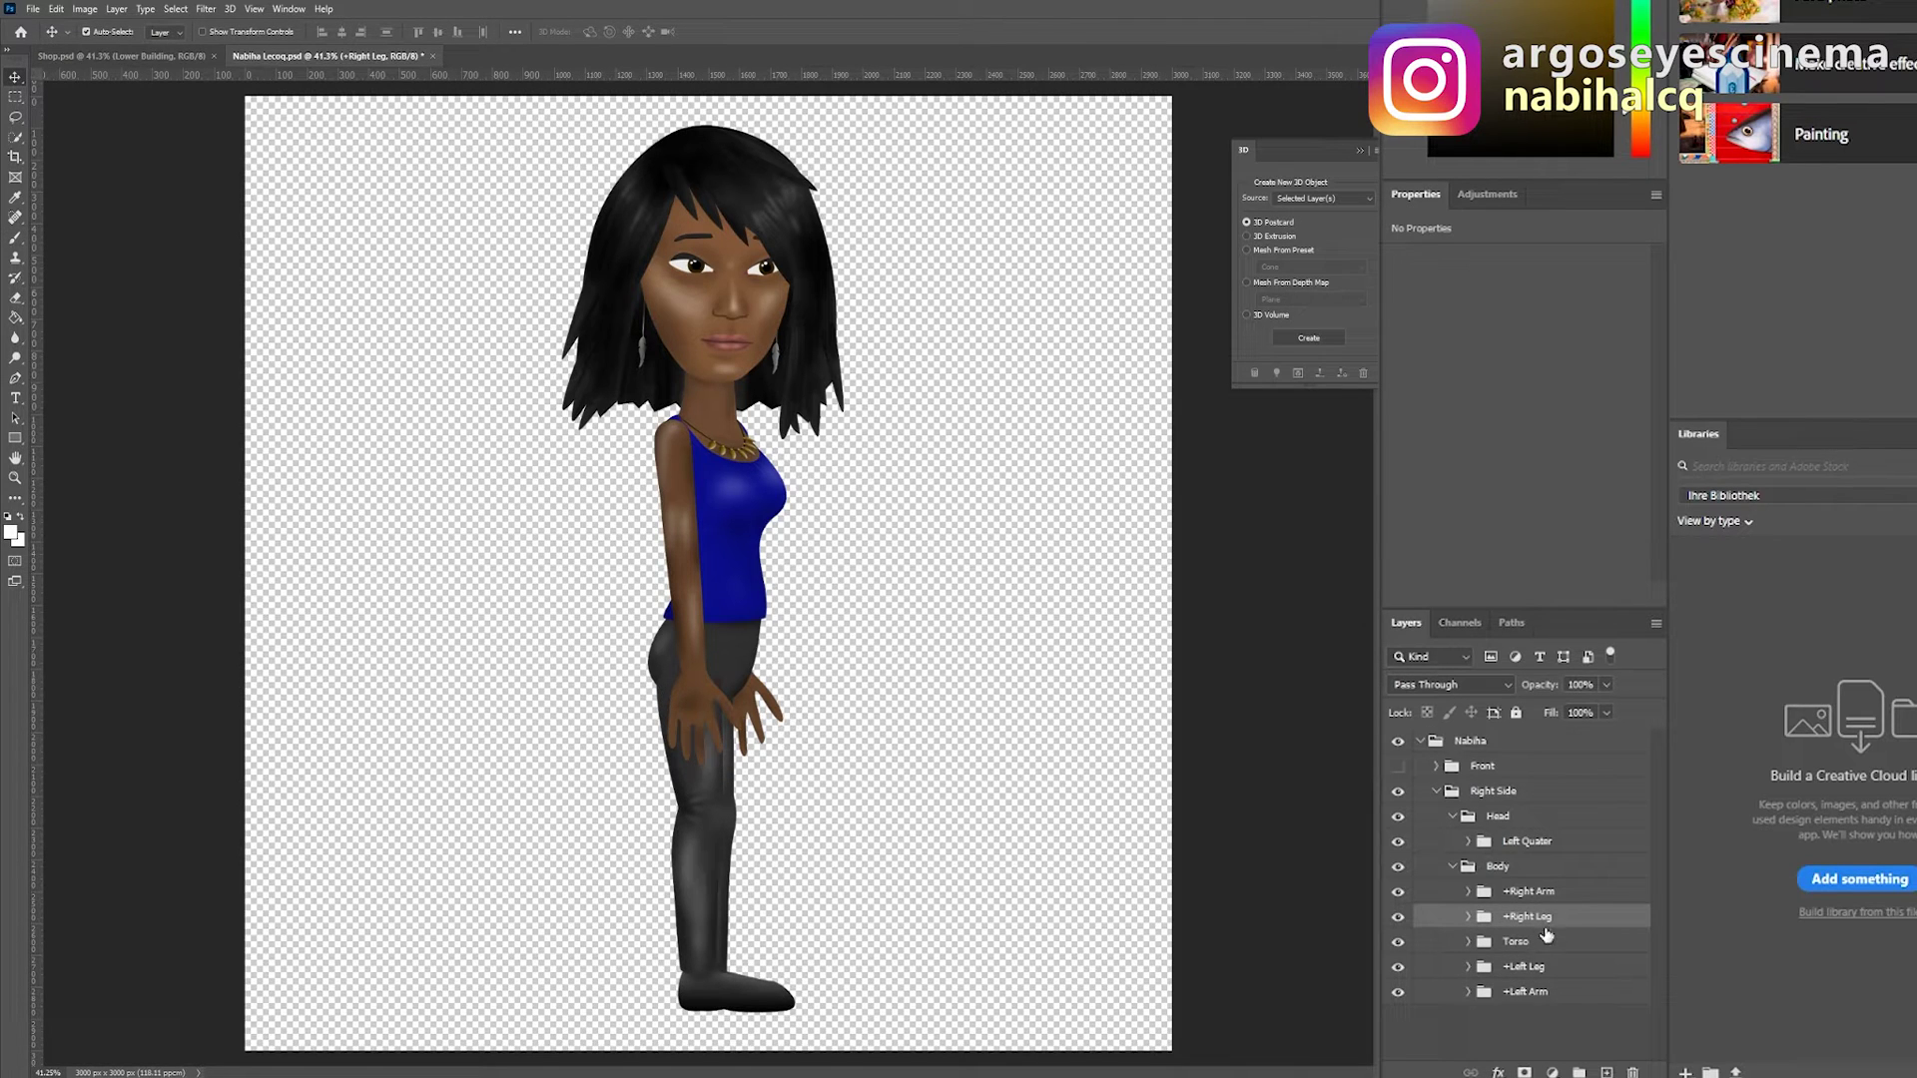
{"action": "left_click", "coordinate": [1527, 967]}
{"action": "key", "text": "ctrl+t"}
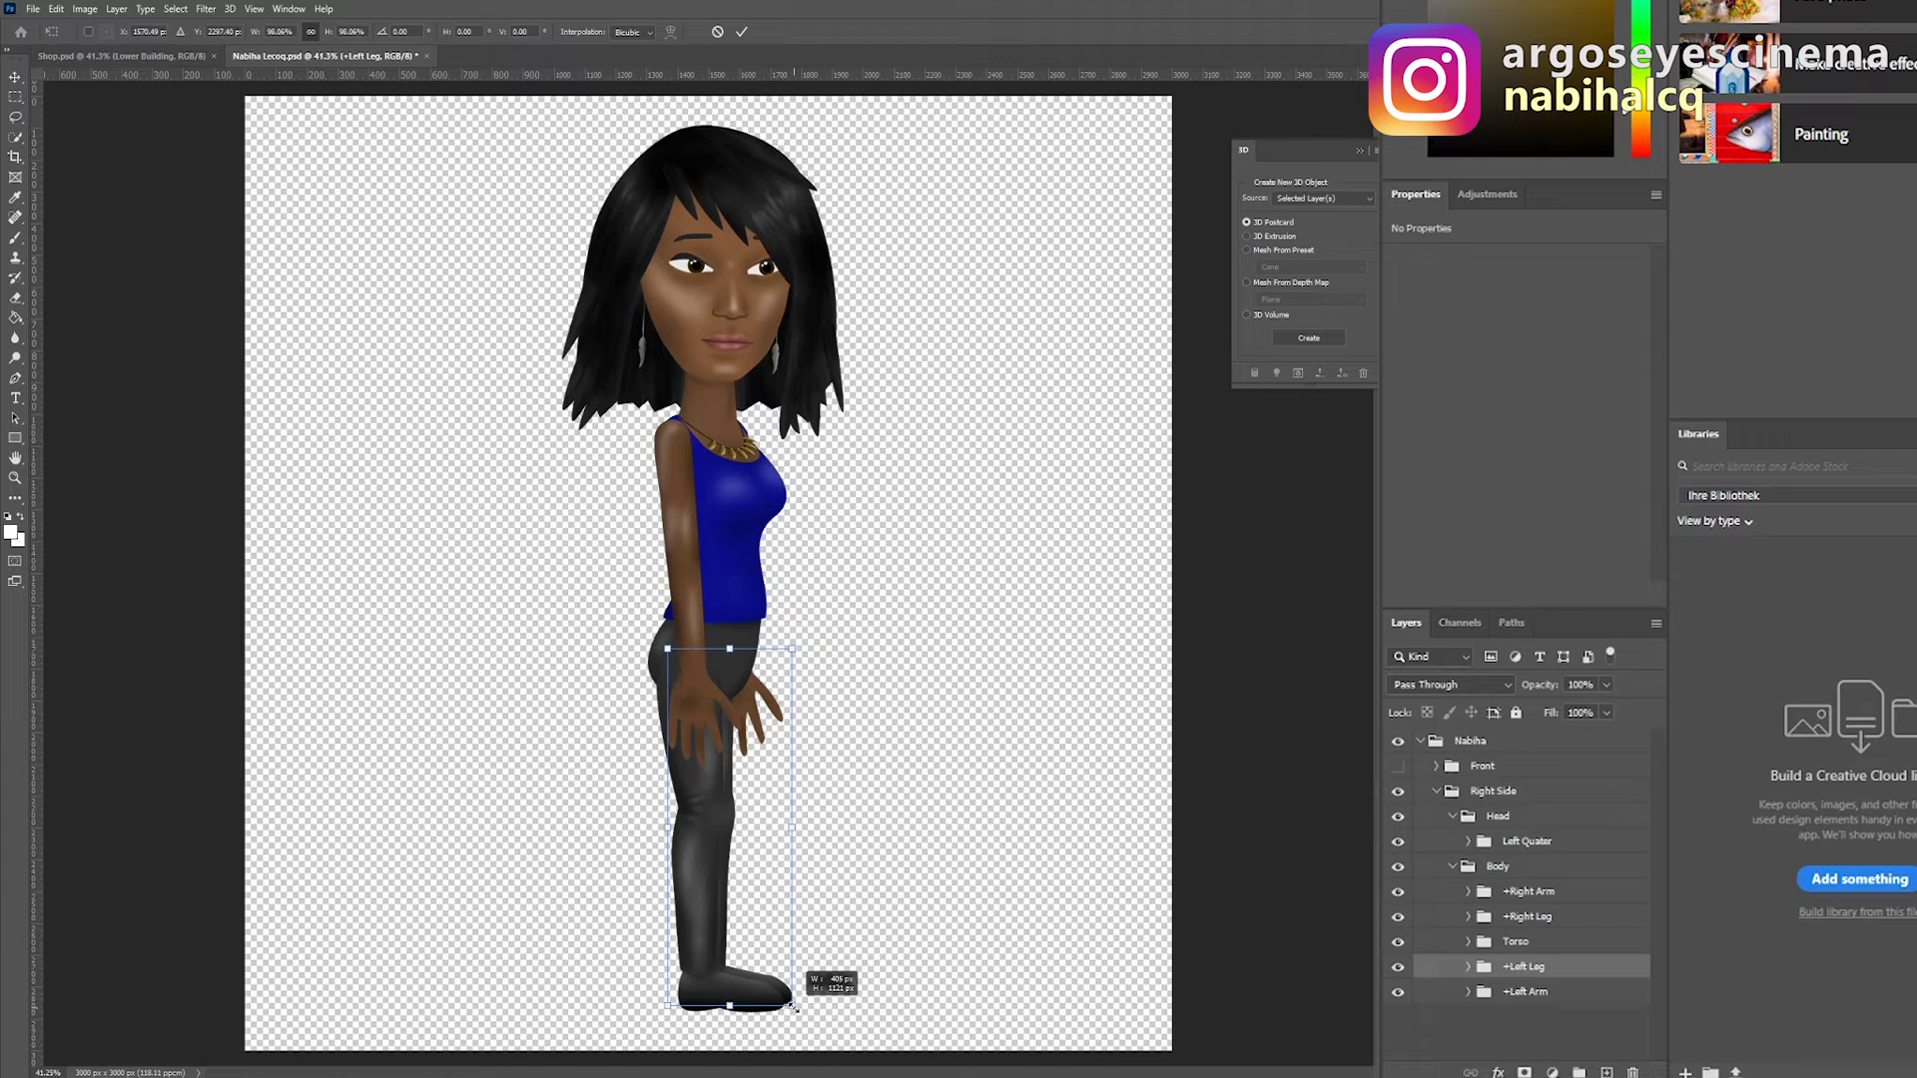
{"action": "left_click_drag", "start_coordinate": [794, 1004], "coordinate": [794, 1001]}
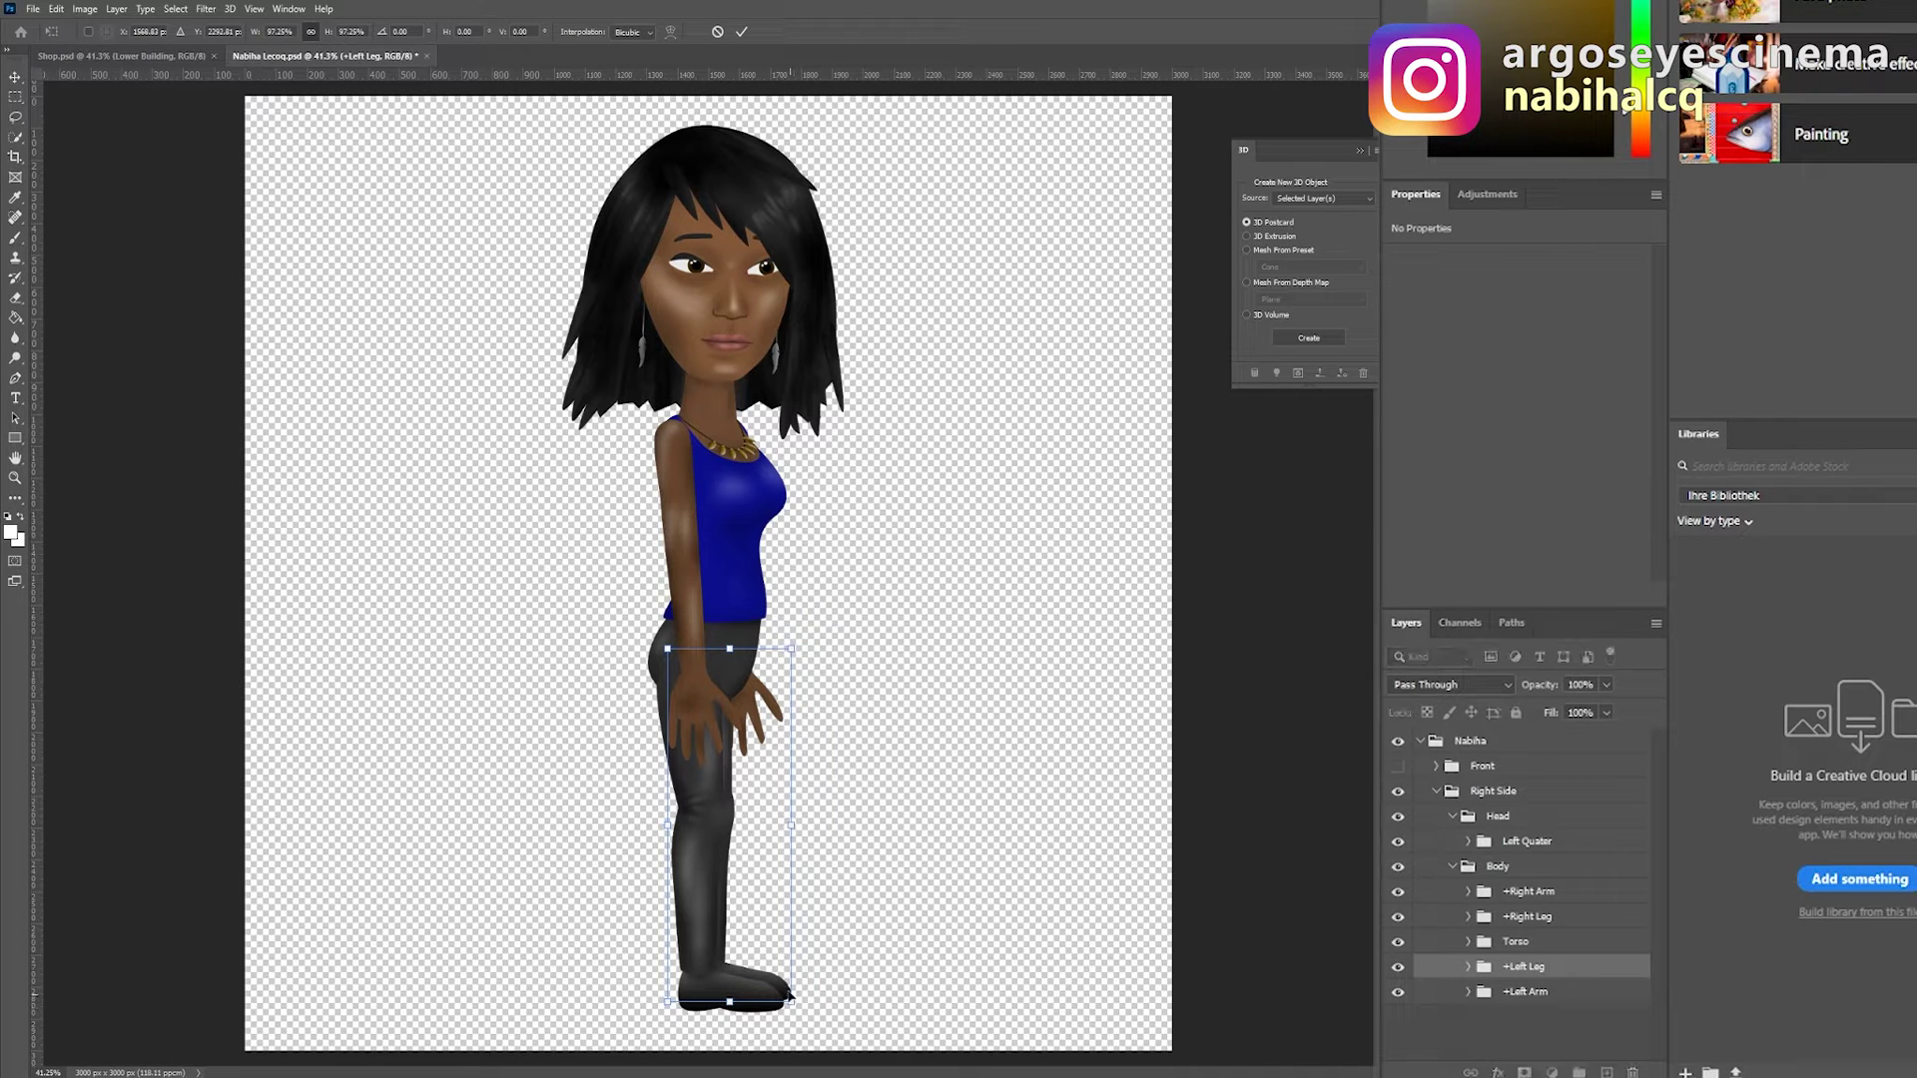
{"action": "key", "text": "Return"}
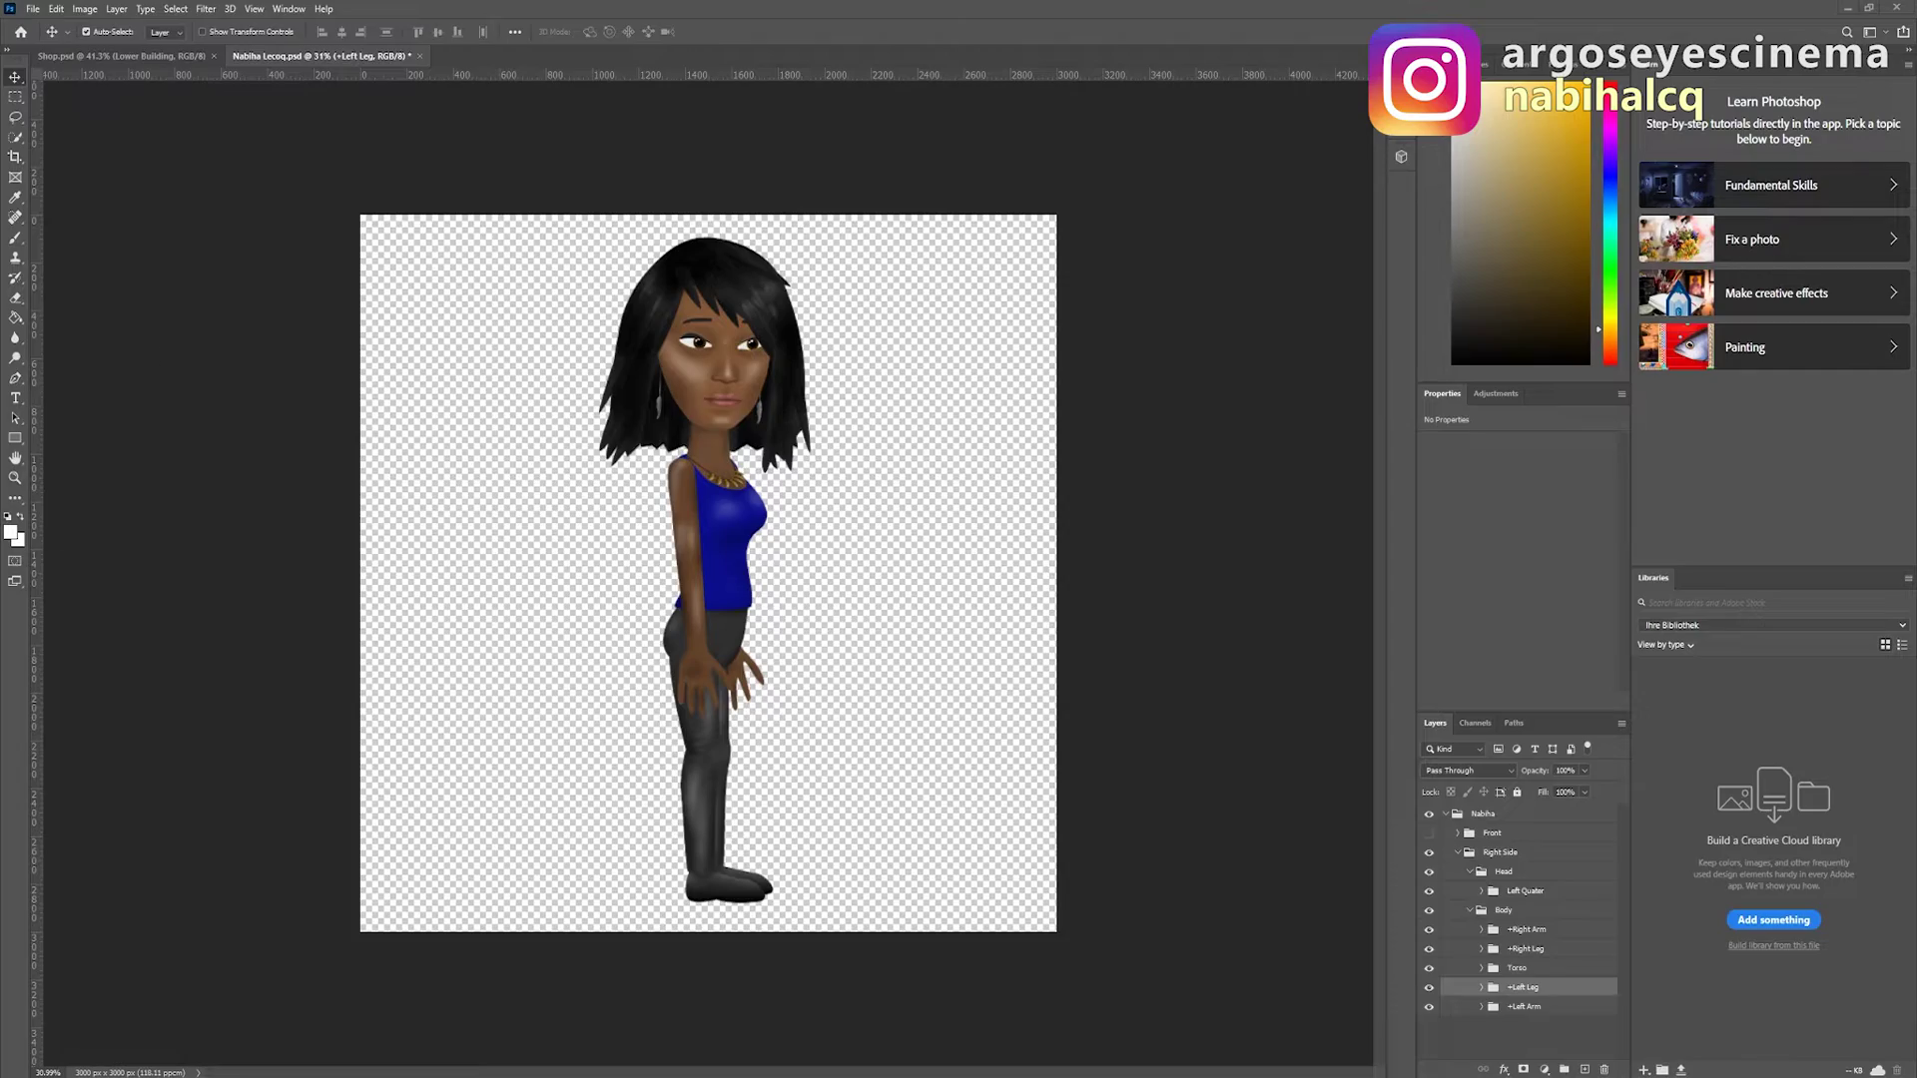
Paste the profile reference photo into the Head group and scale it over the head
{"action": "key", "text": "ctrl+v"}
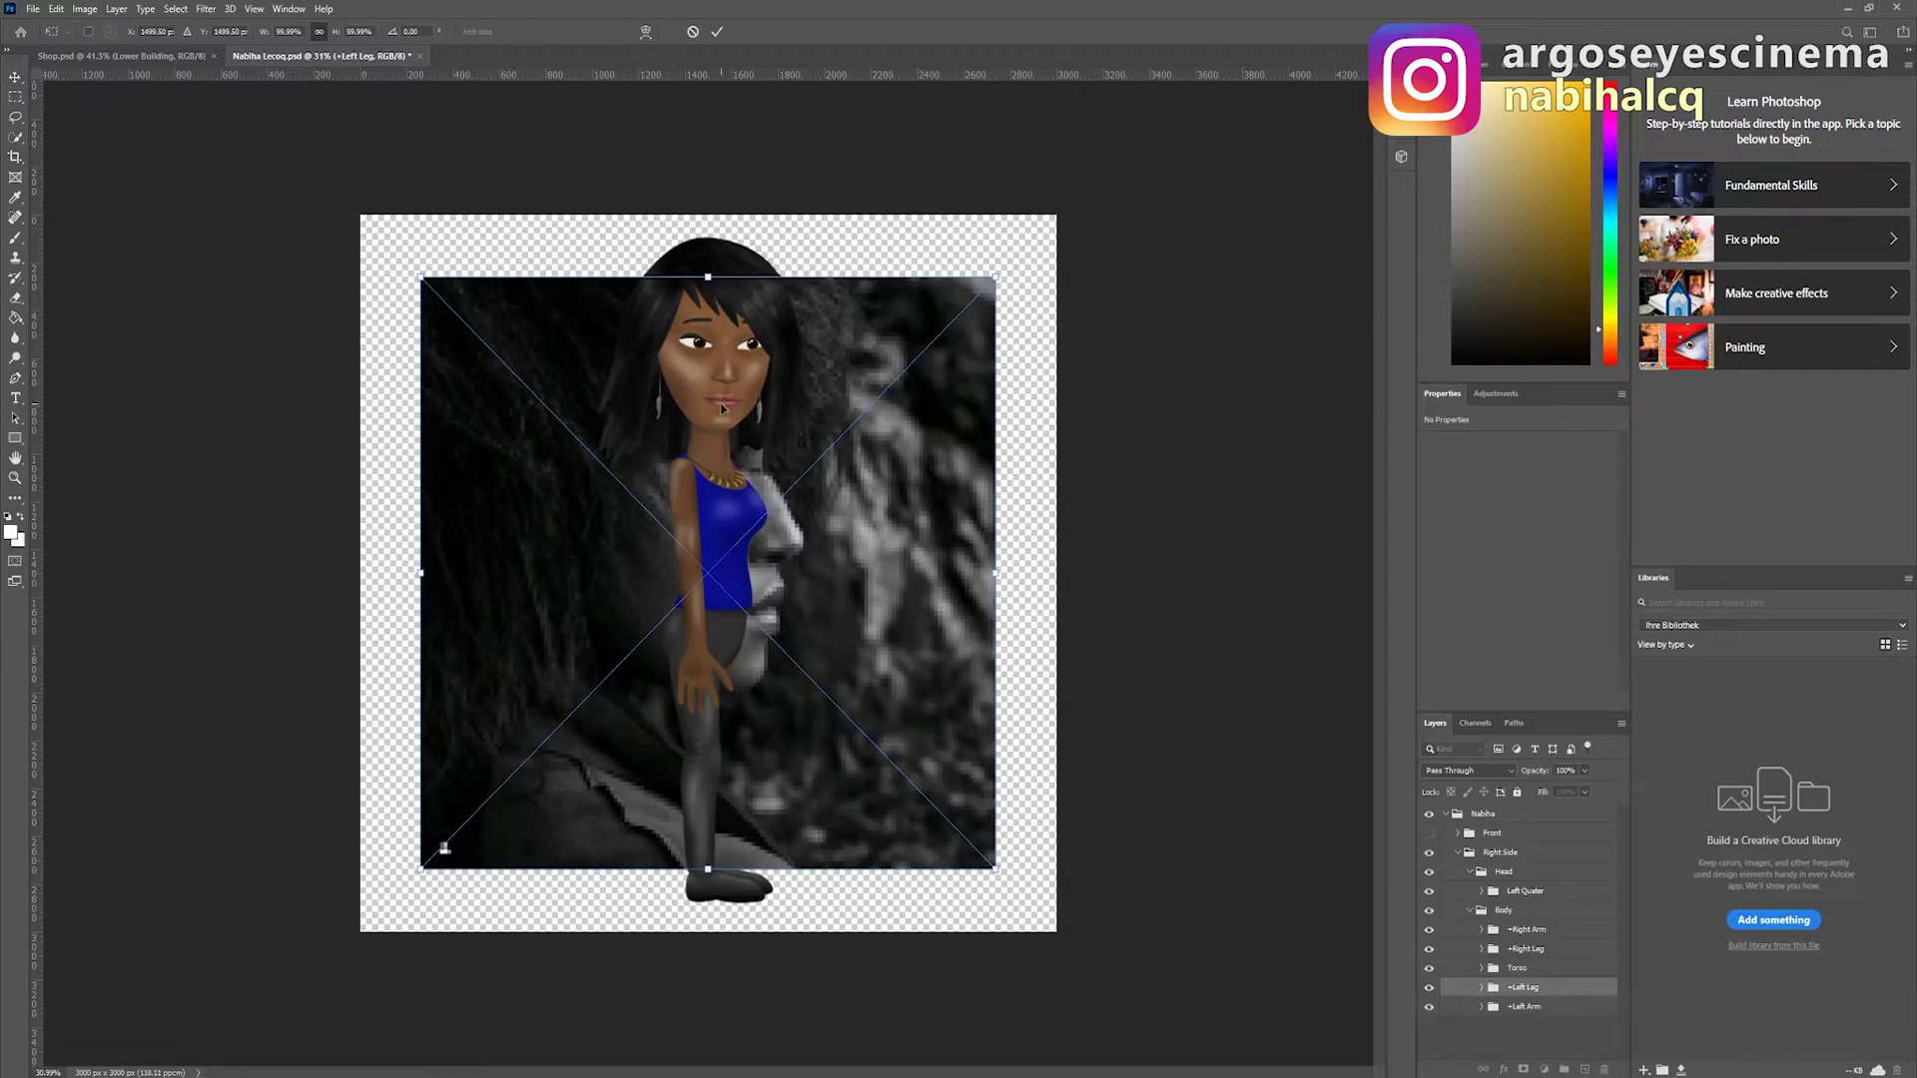
{"action": "left_click_drag", "start_coordinate": [1527, 1000], "coordinate": [1527, 877]}
{"action": "key", "text": "ctrl+t"}
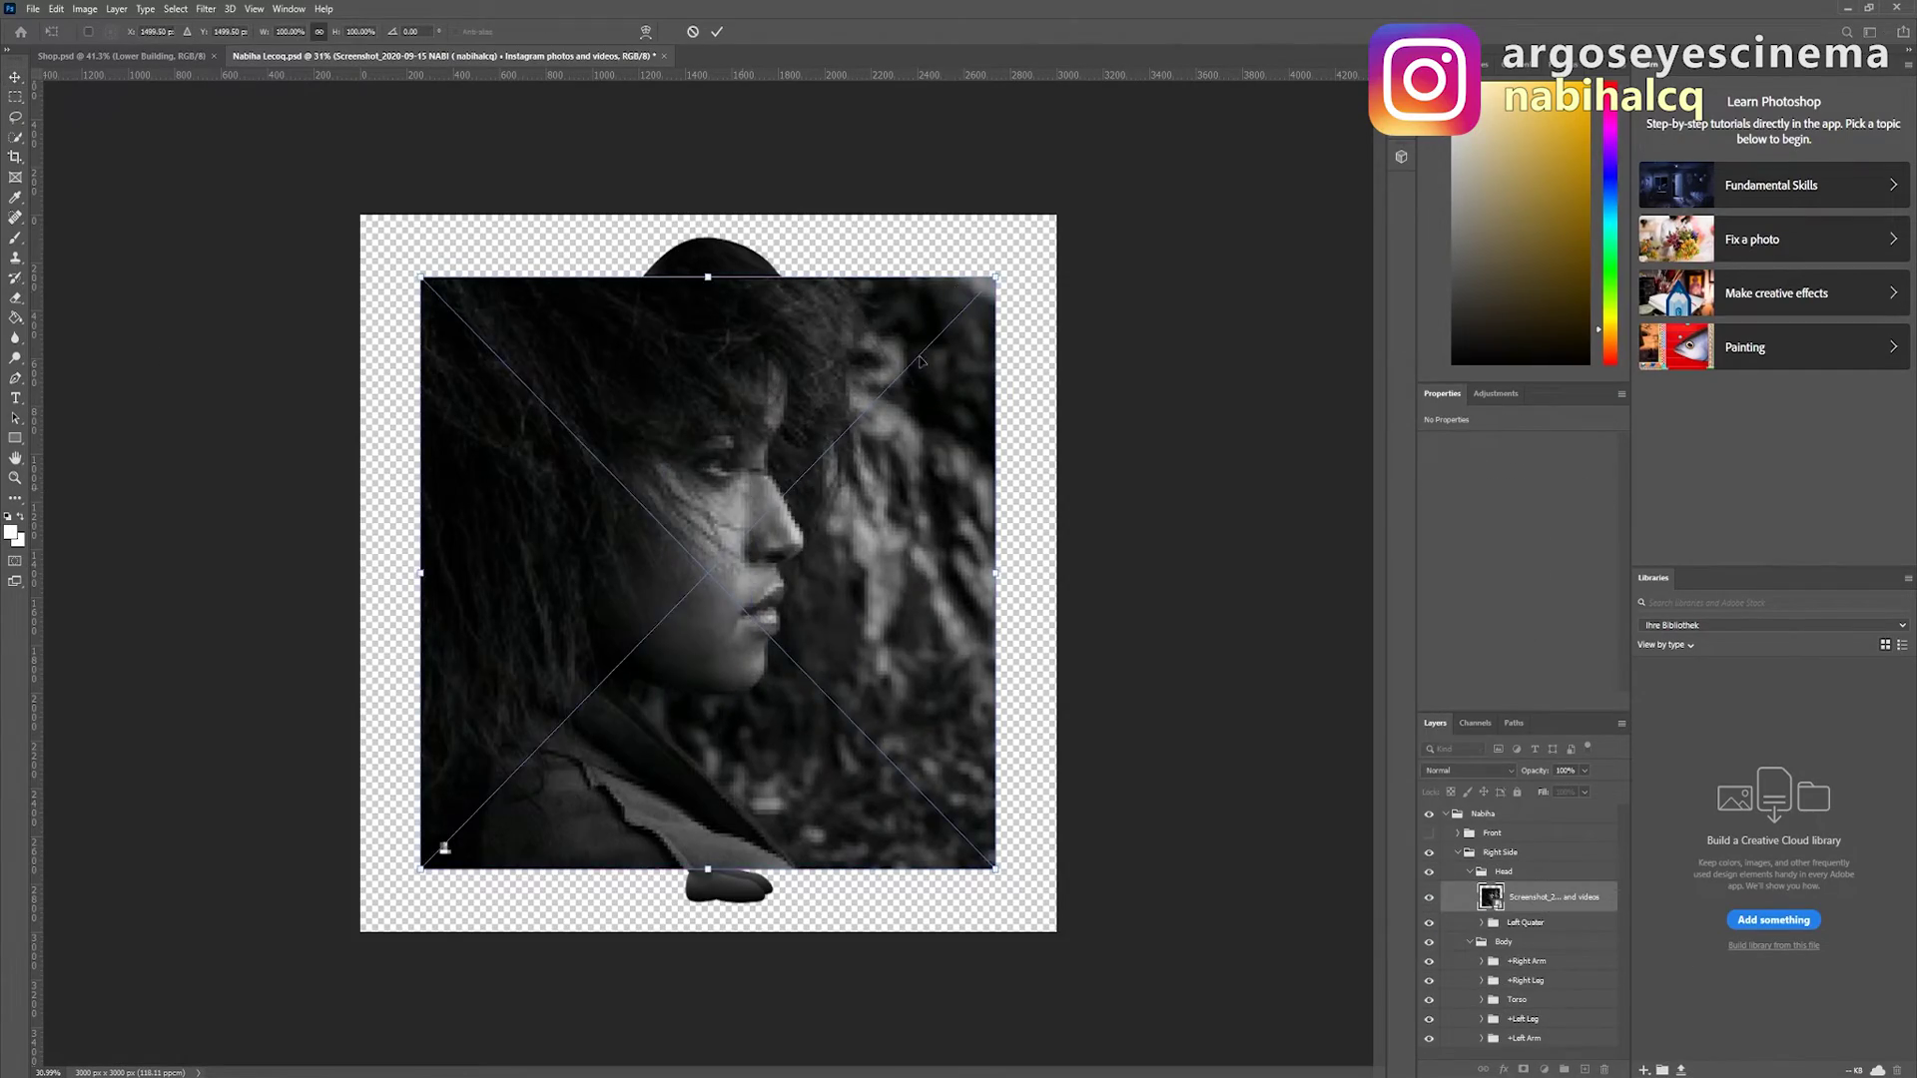
{"action": "left_click_drag", "start_coordinate": [992, 869], "coordinate": [817, 480]}
{"action": "left_click_drag", "start_coordinate": [629, 719], "coordinate": [816, 369]}
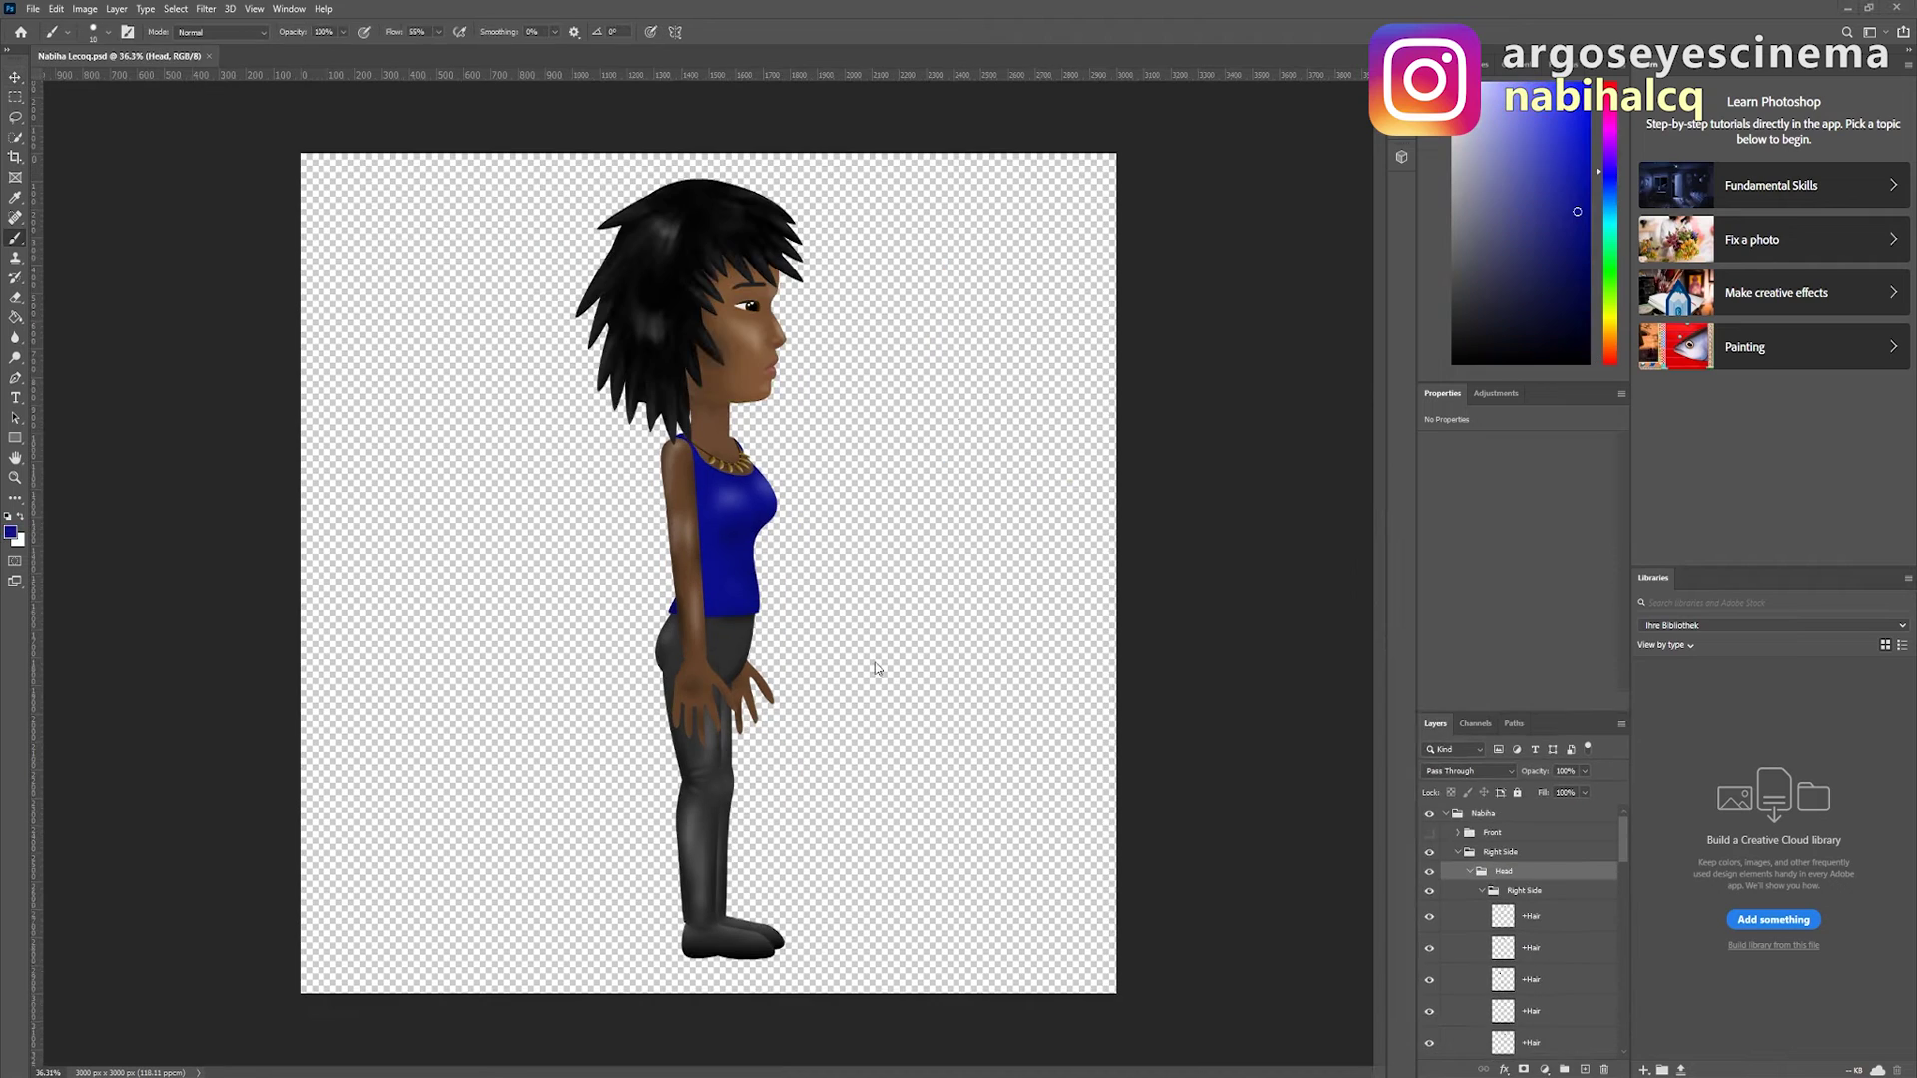
Rename the Right Side group to Right Profile
{"action": "left_click", "coordinate": [1468, 852]}
{"action": "right_click", "coordinate": [1501, 853]}
{"action": "left_click", "coordinate": [1506, 853]}
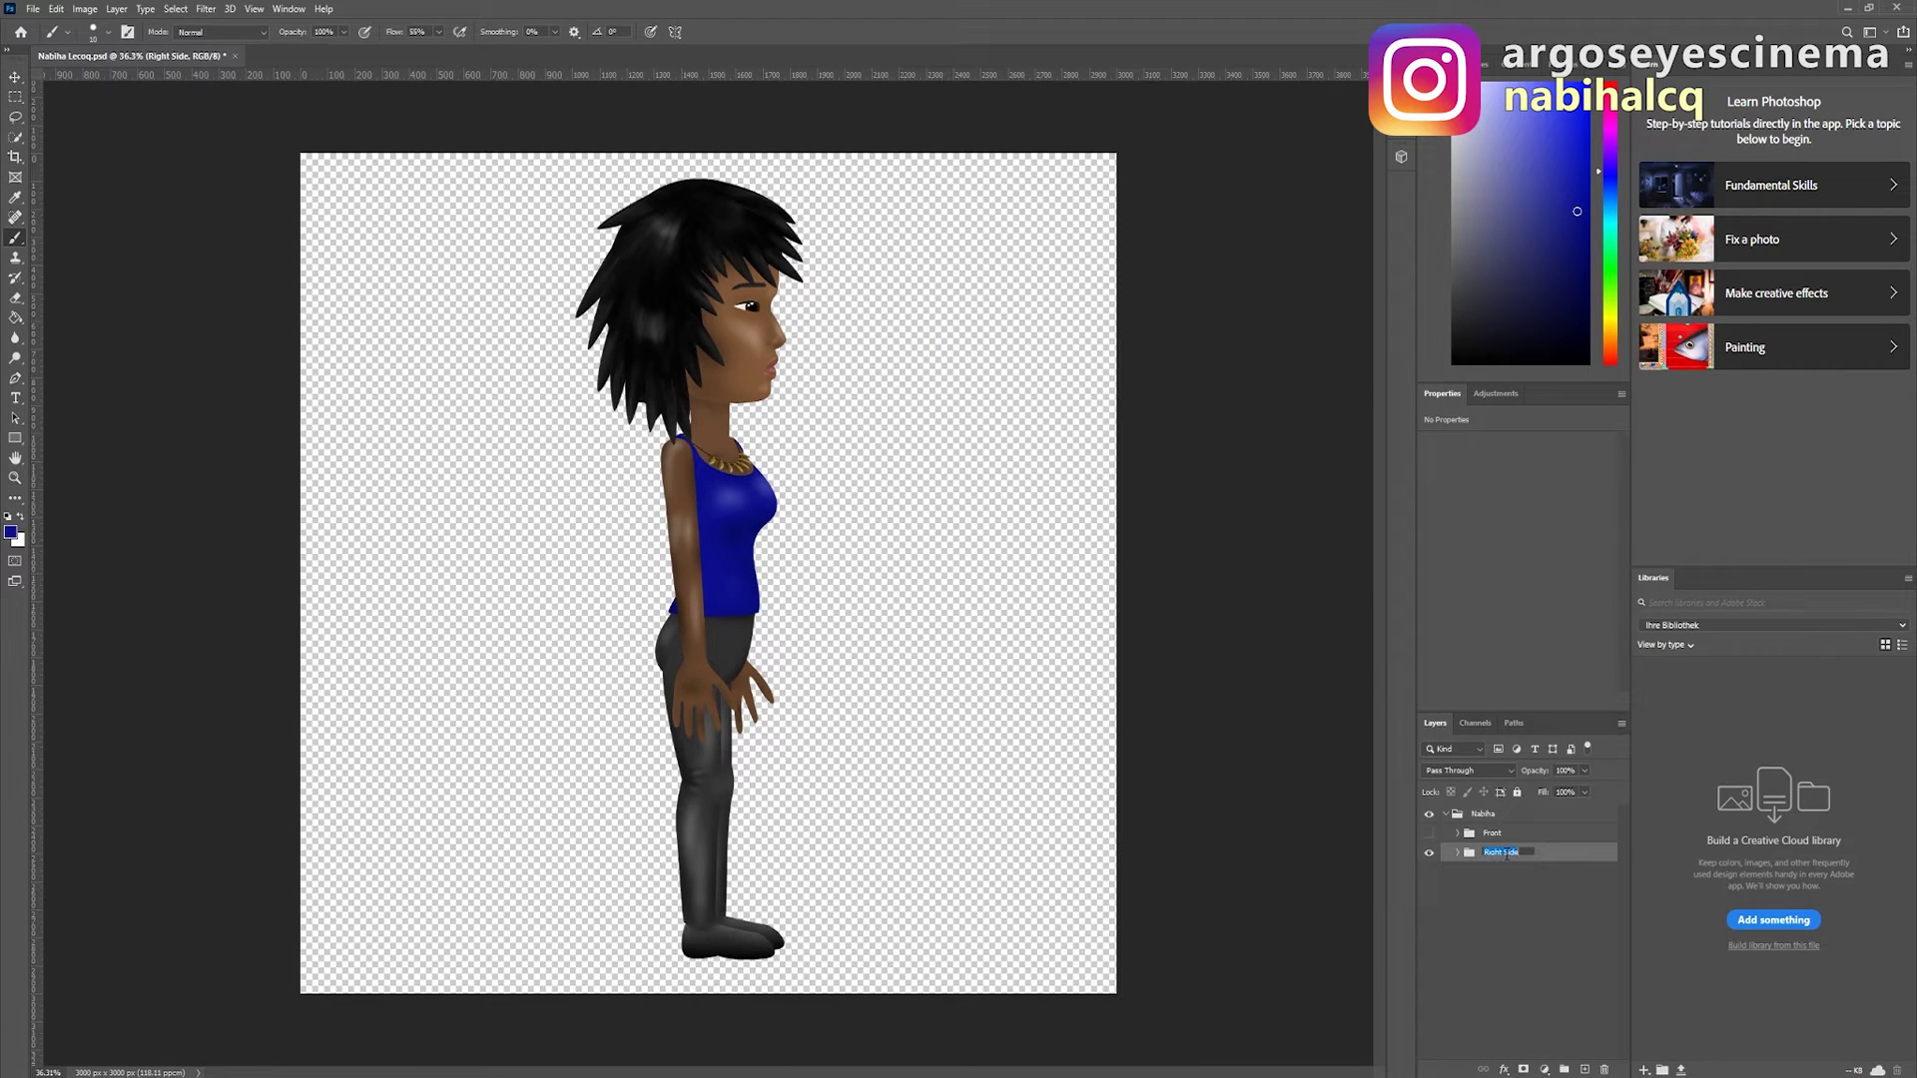
{"action": "type", "text": "Prof"}
{"action": "key", "text": "Return"}
Duplicate Right Profile as Left Profile and flip the copy horizontally
{"action": "right_click", "coordinate": [1506, 853]}
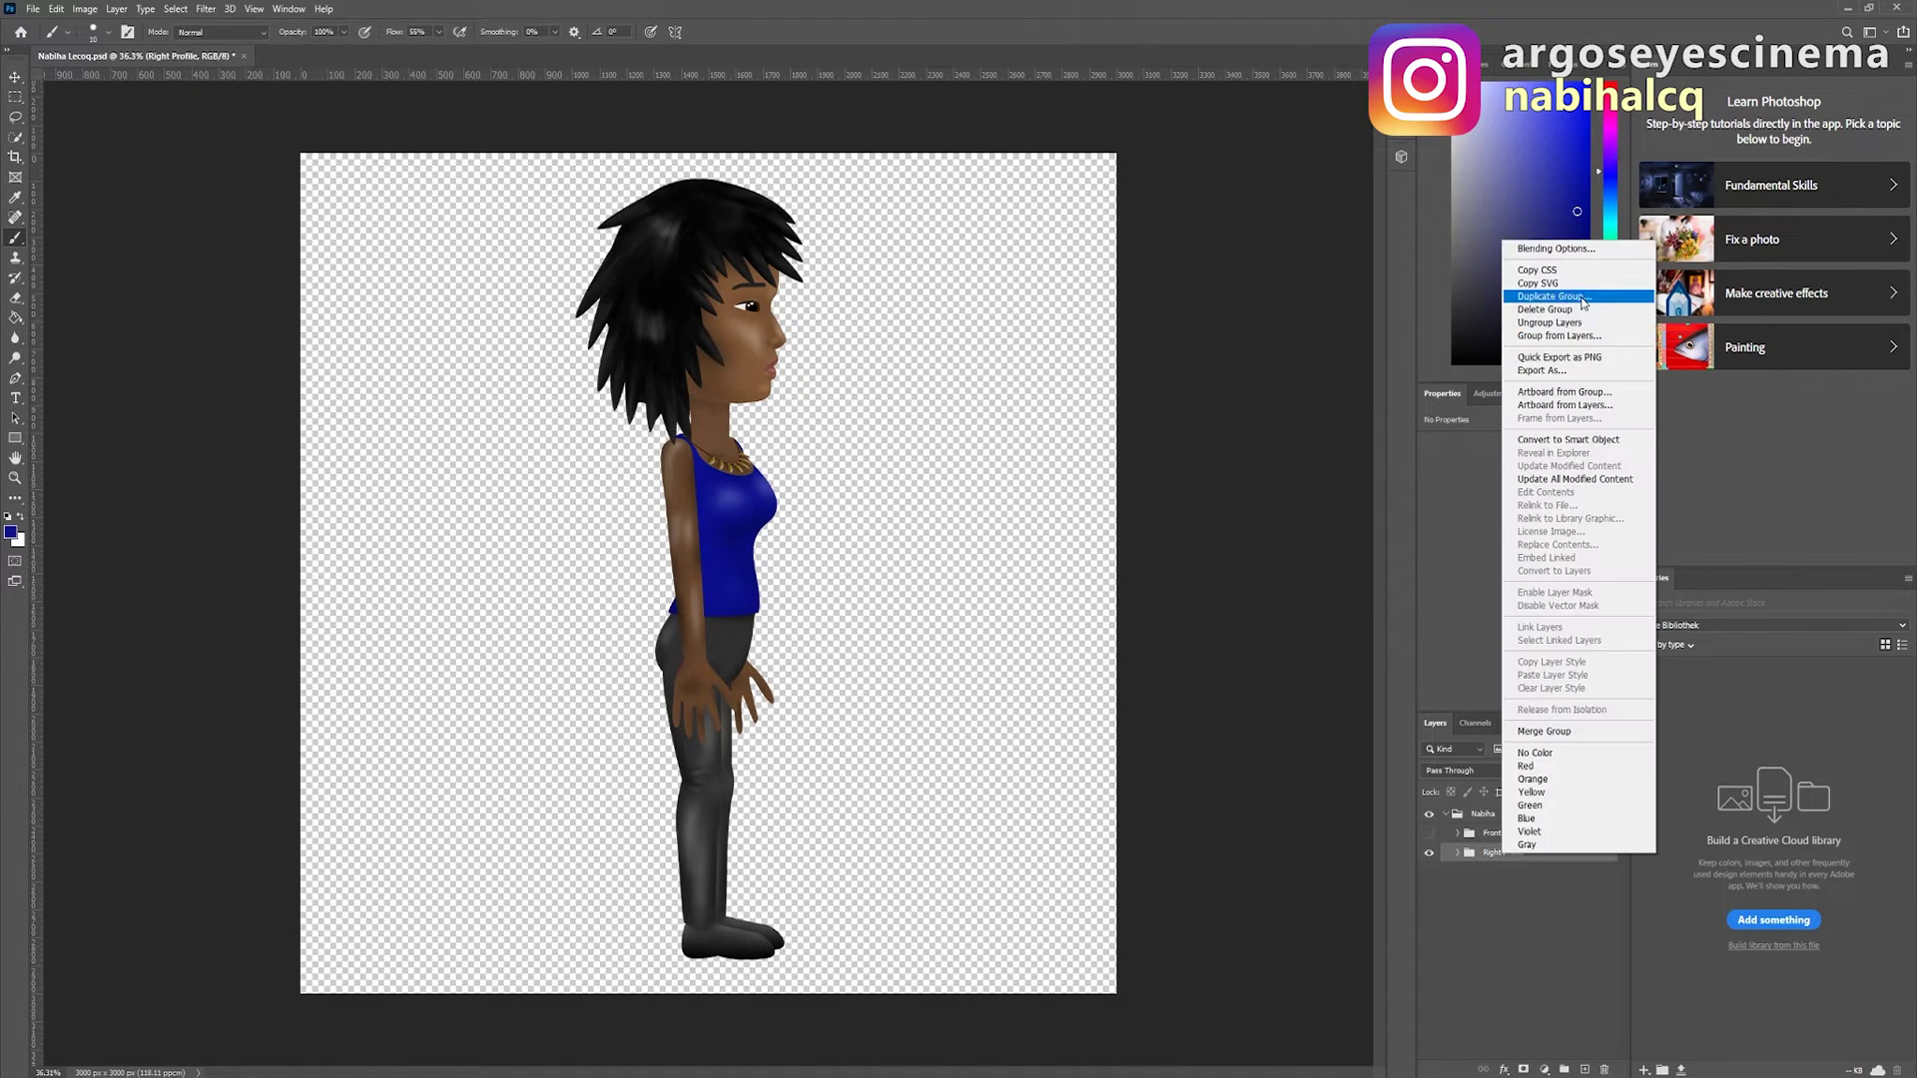
{"action": "left_click", "coordinate": [1581, 300]}
{"action": "type", "text": "Left Profile"}
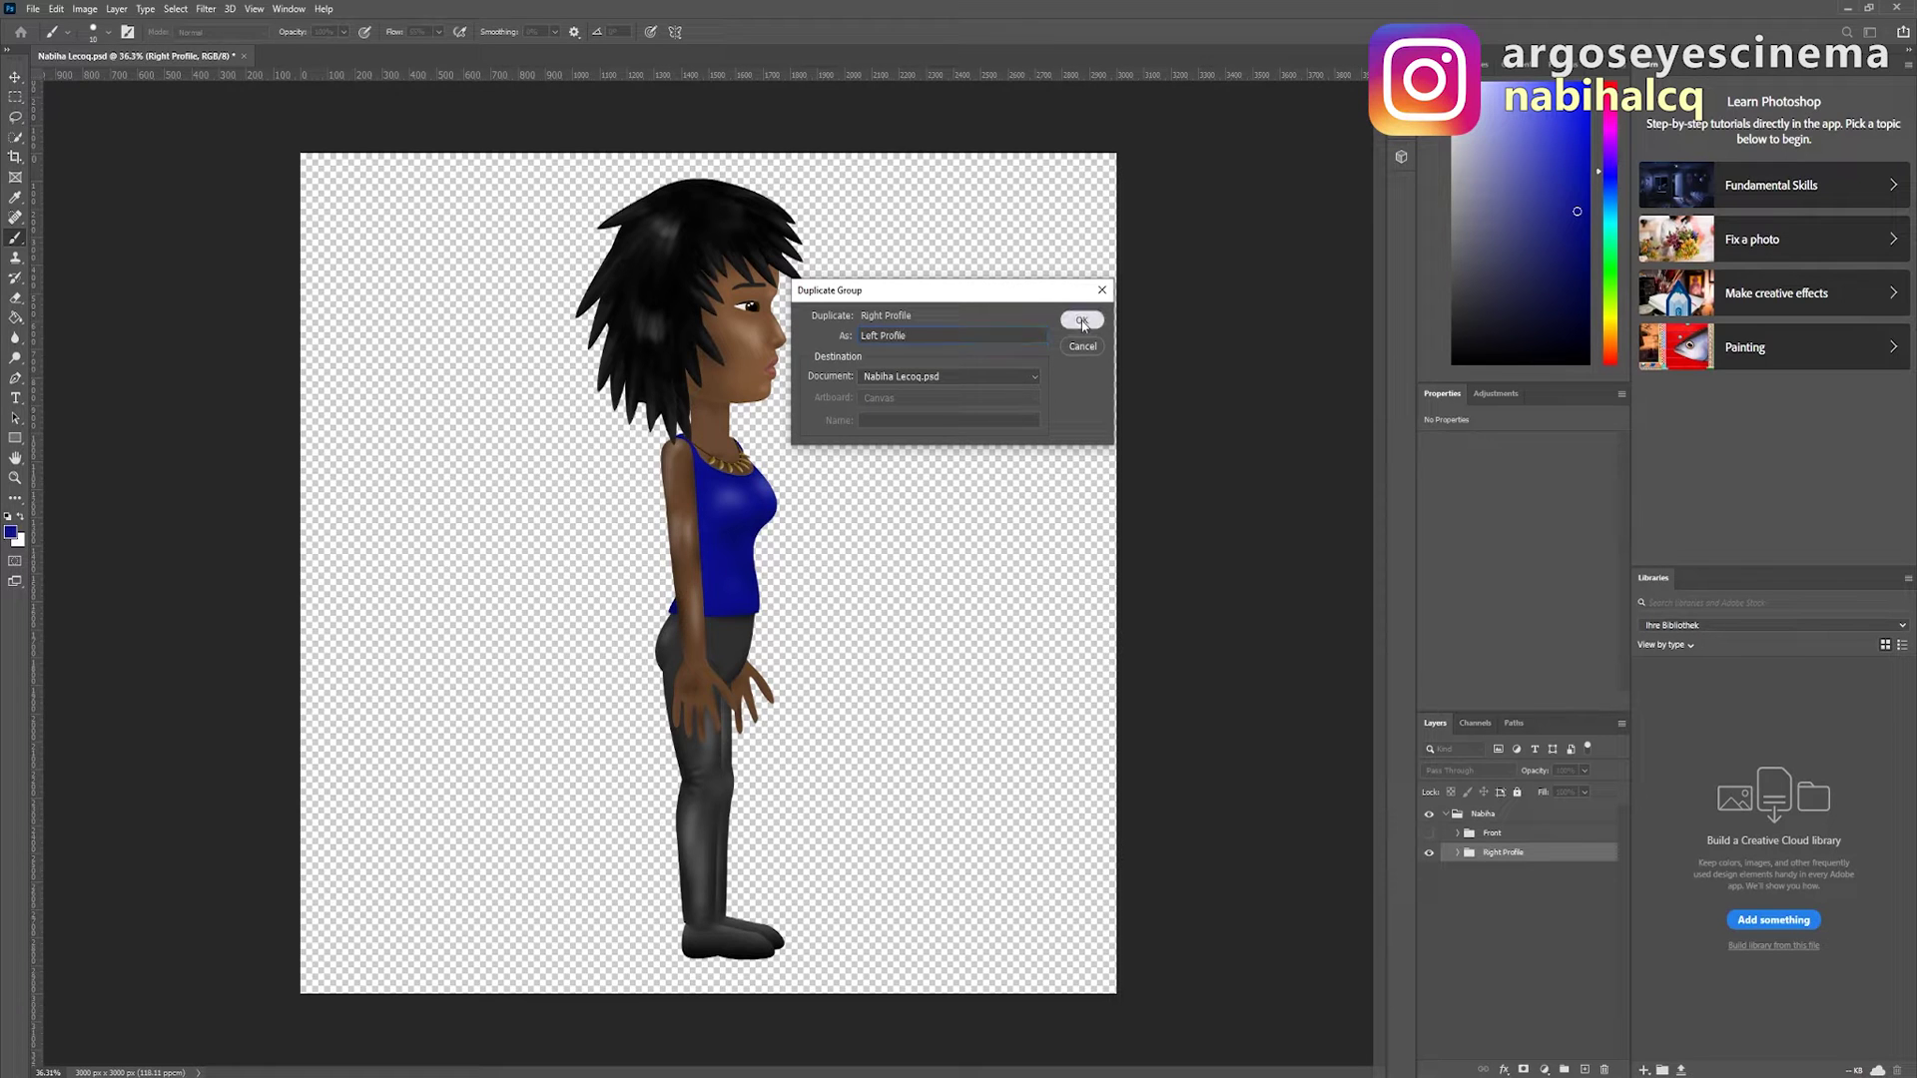
{"action": "left_click", "coordinate": [1081, 318]}
{"action": "left_click", "coordinate": [55, 7]}
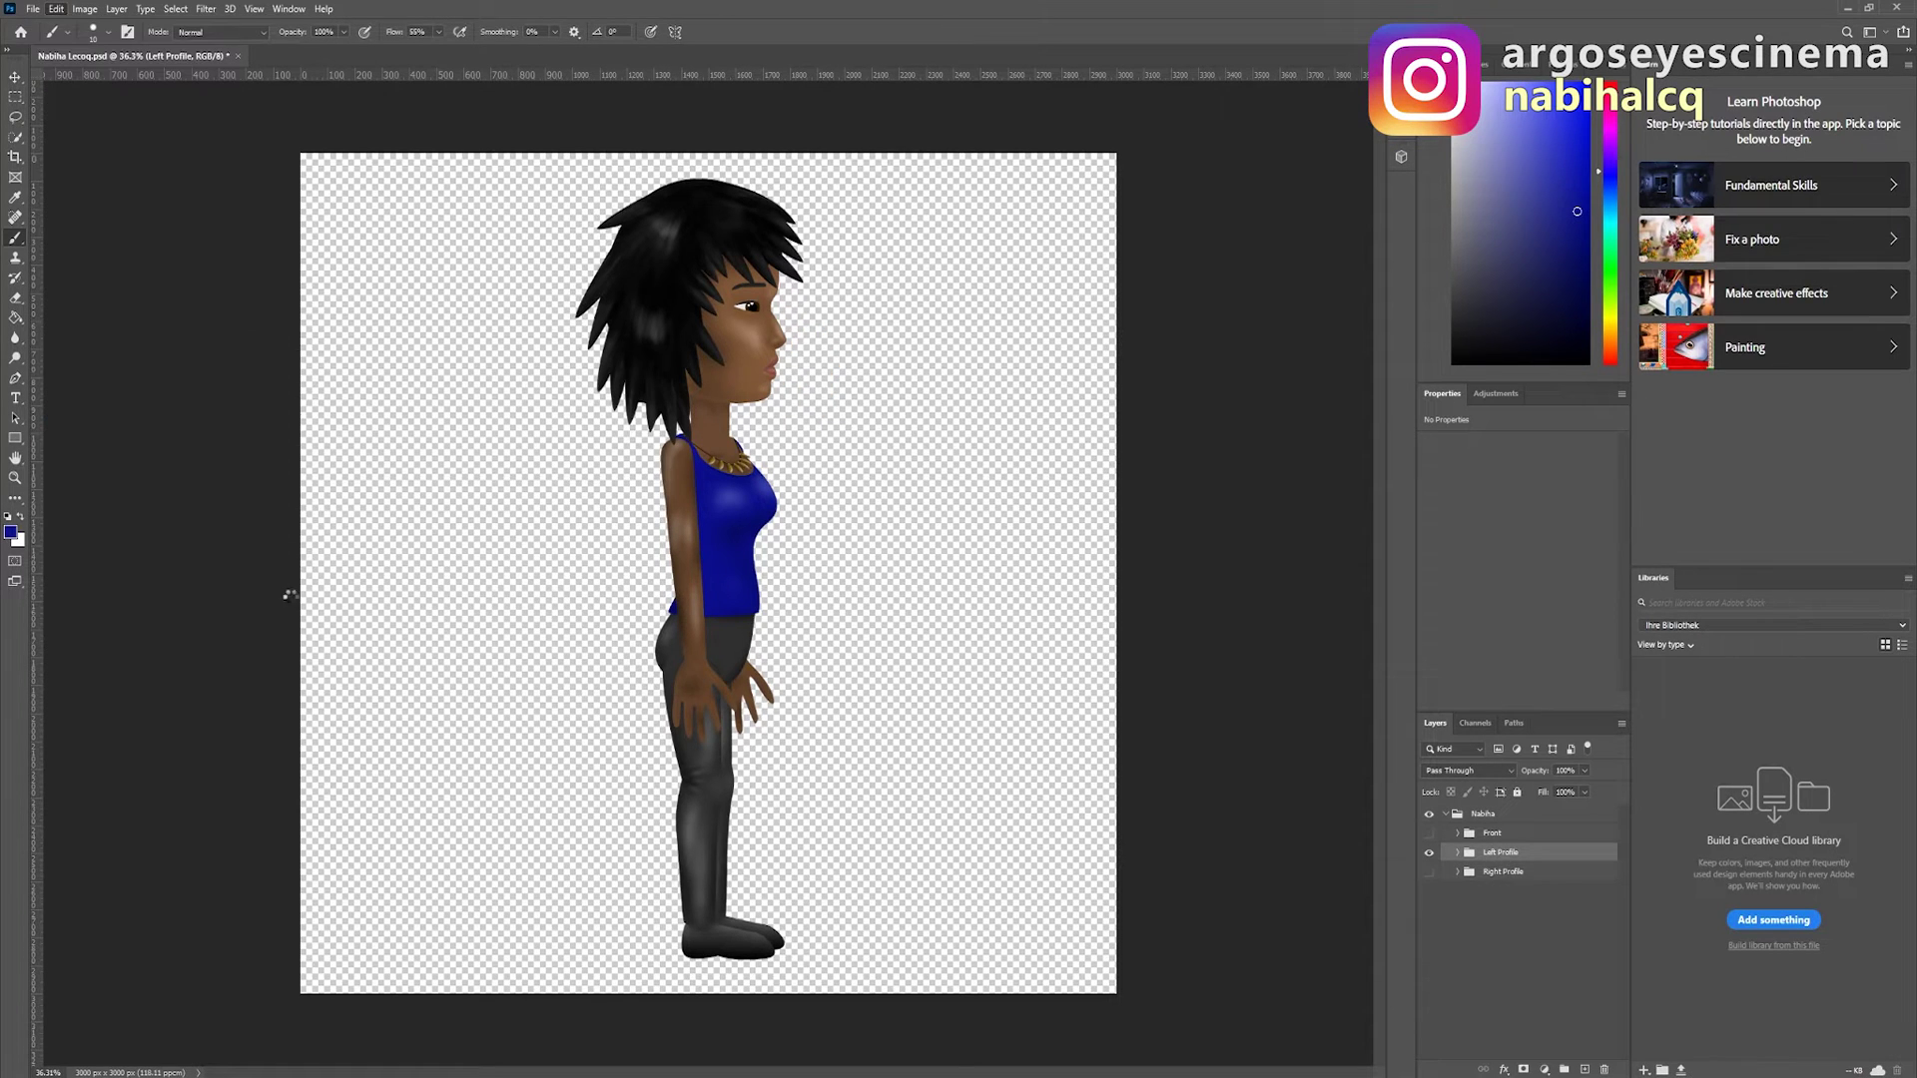
{"action": "left_click", "coordinate": [150, 269]}
{"action": "left_click", "coordinate": [1481, 853]}
{"action": "scroll", "coordinate": [1563, 898], "scroll_direction": "down", "scroll_amount": 5}
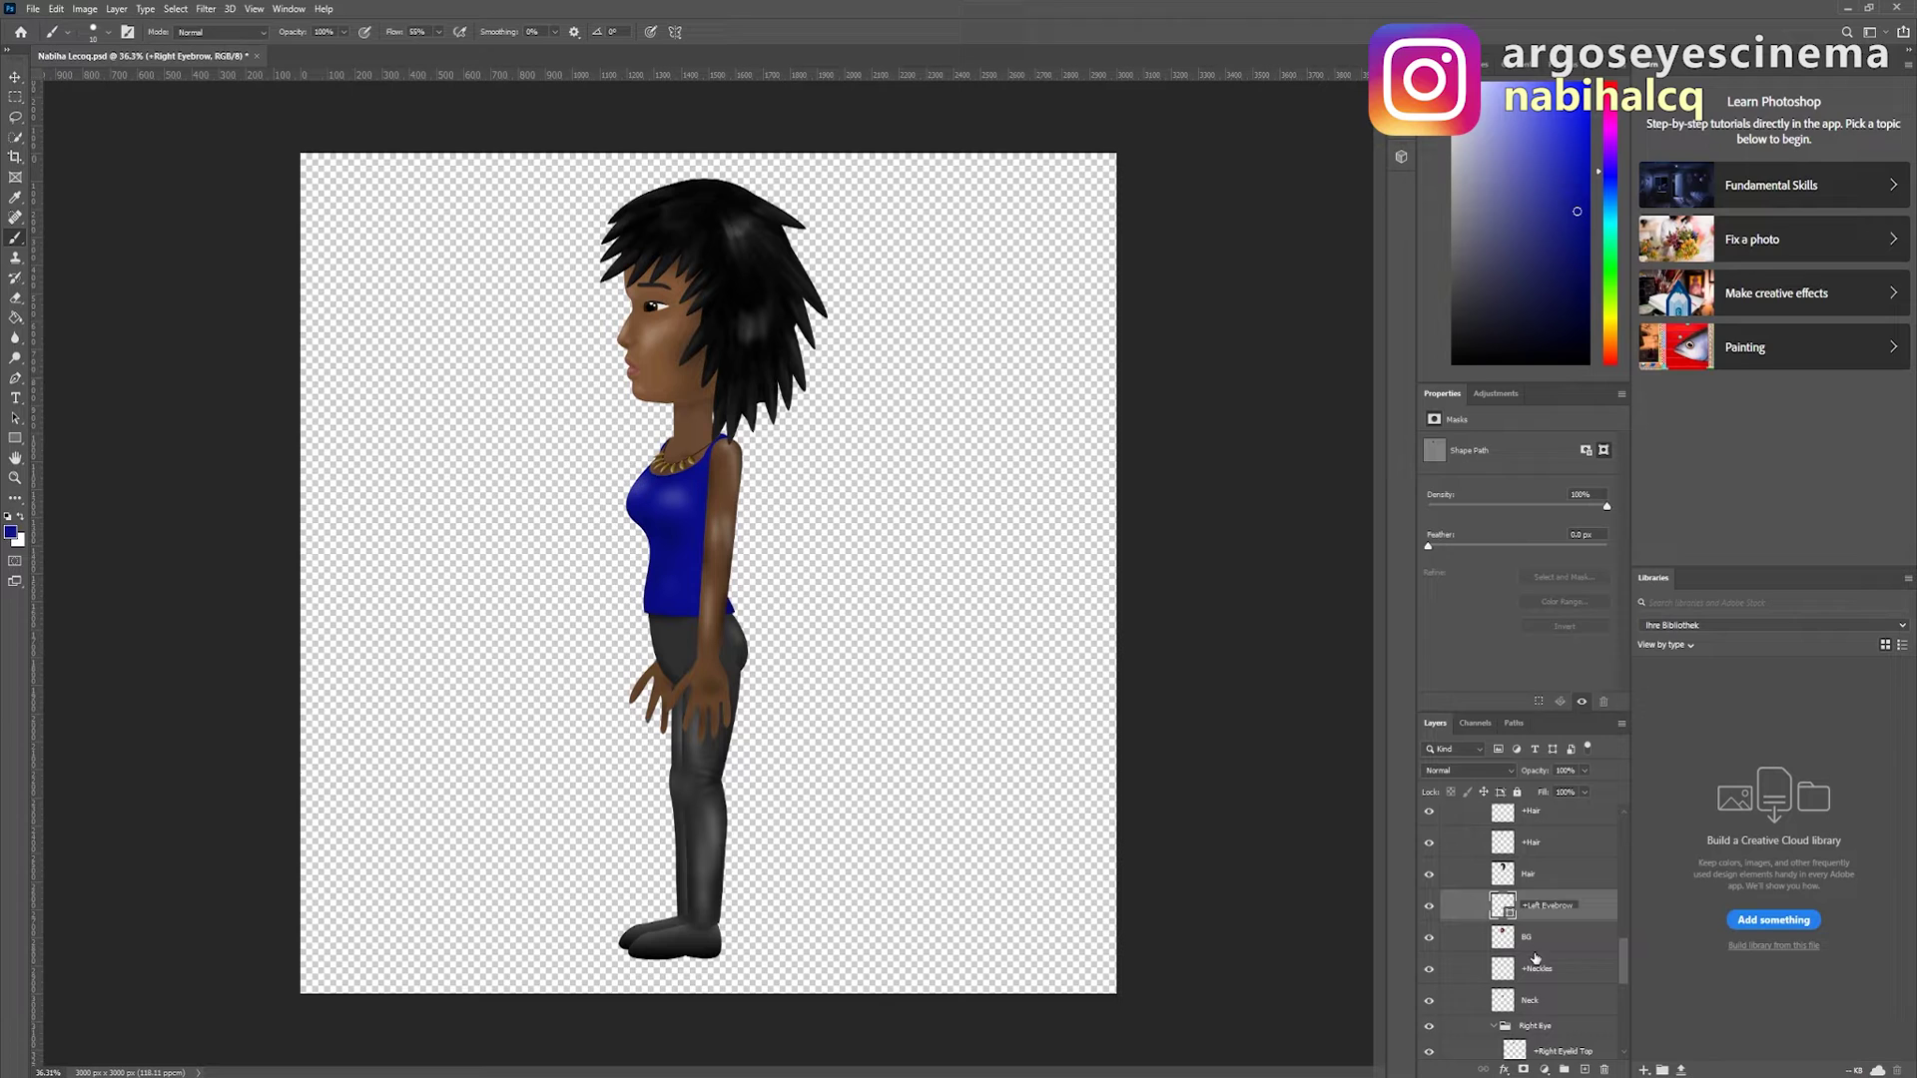
Rename the mirrored feature, arm and leg layers, e.g. lower +Left Leg to +Right Leg
{"action": "left_click", "coordinate": [1563, 957]}
{"action": "scroll", "coordinate": [1558, 958], "scroll_direction": "down", "scroll_amount": 5}
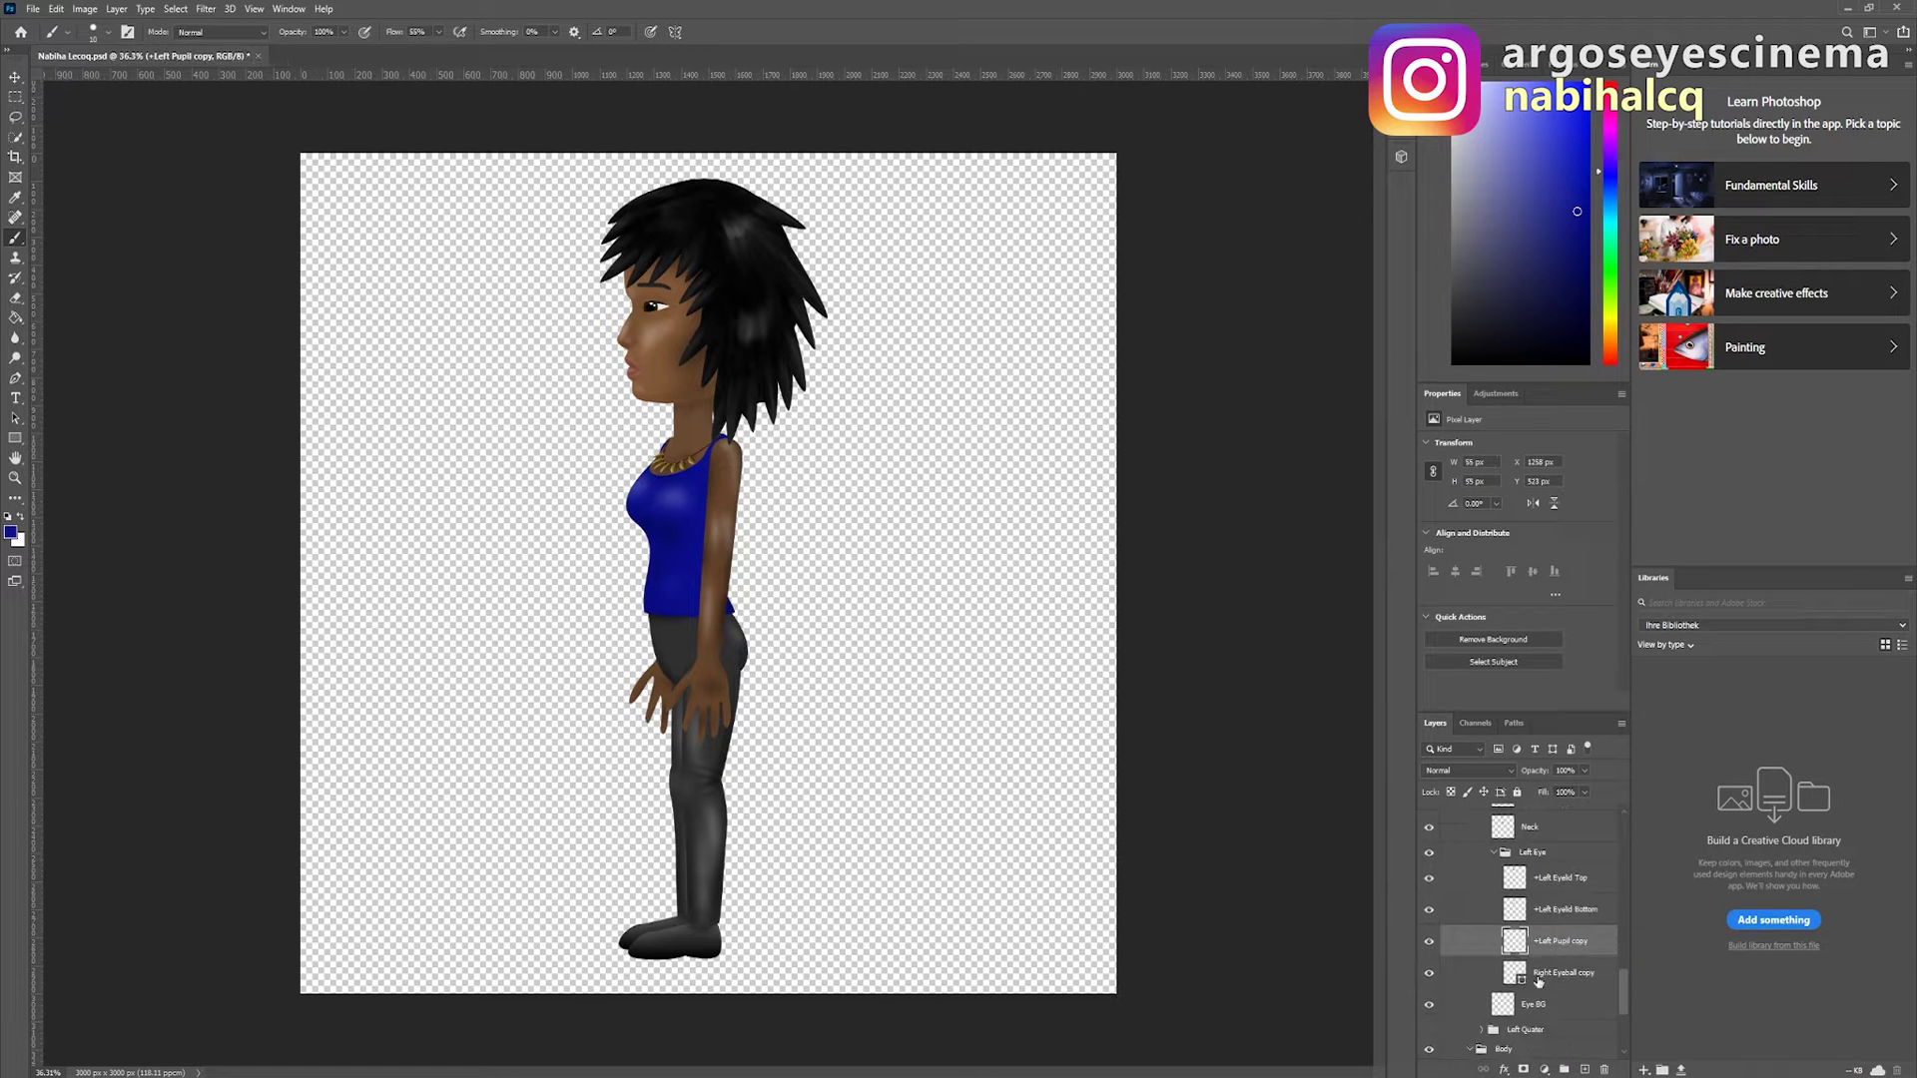
{"action": "left_click", "coordinate": [1525, 934]}
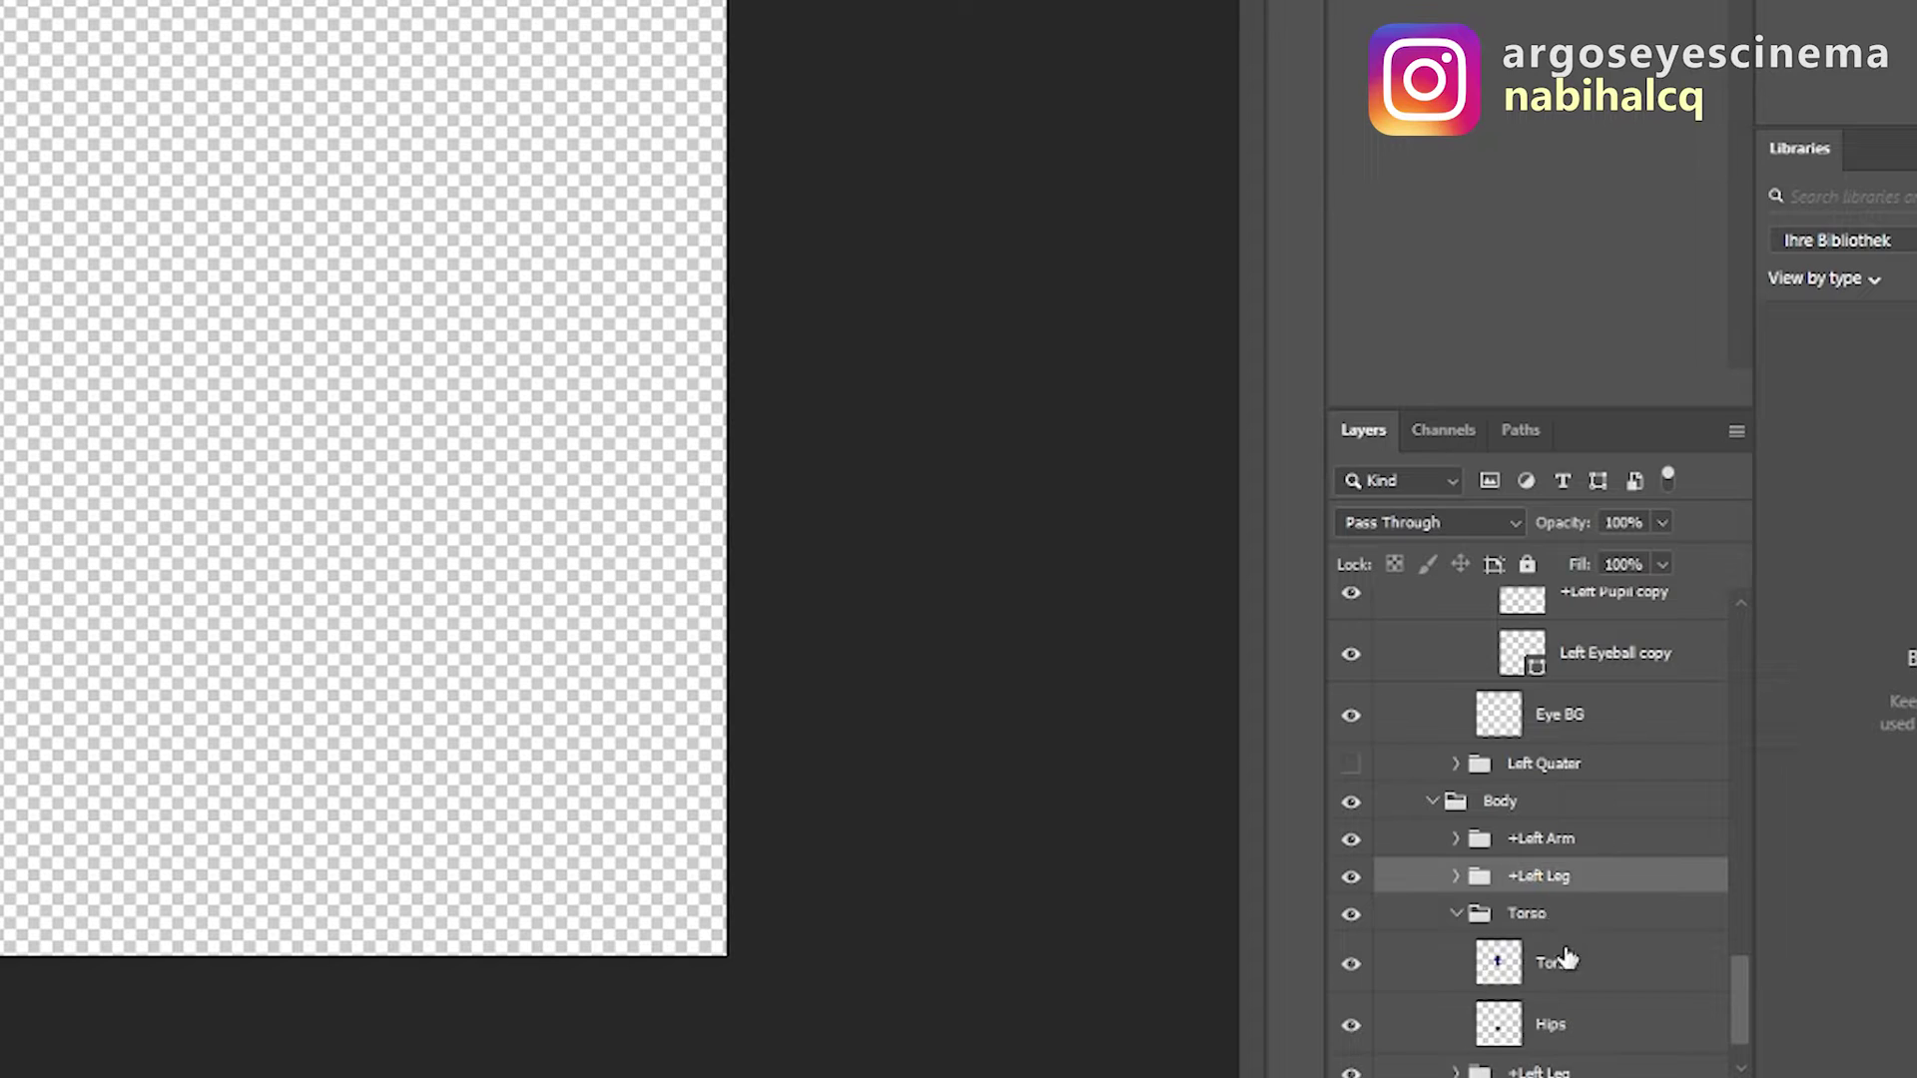
{"action": "scroll", "coordinate": [1543, 932], "scroll_direction": "down", "scroll_amount": 2}
{"action": "left_click", "coordinate": [1539, 992]}
{"action": "type", "text": "Righ"}
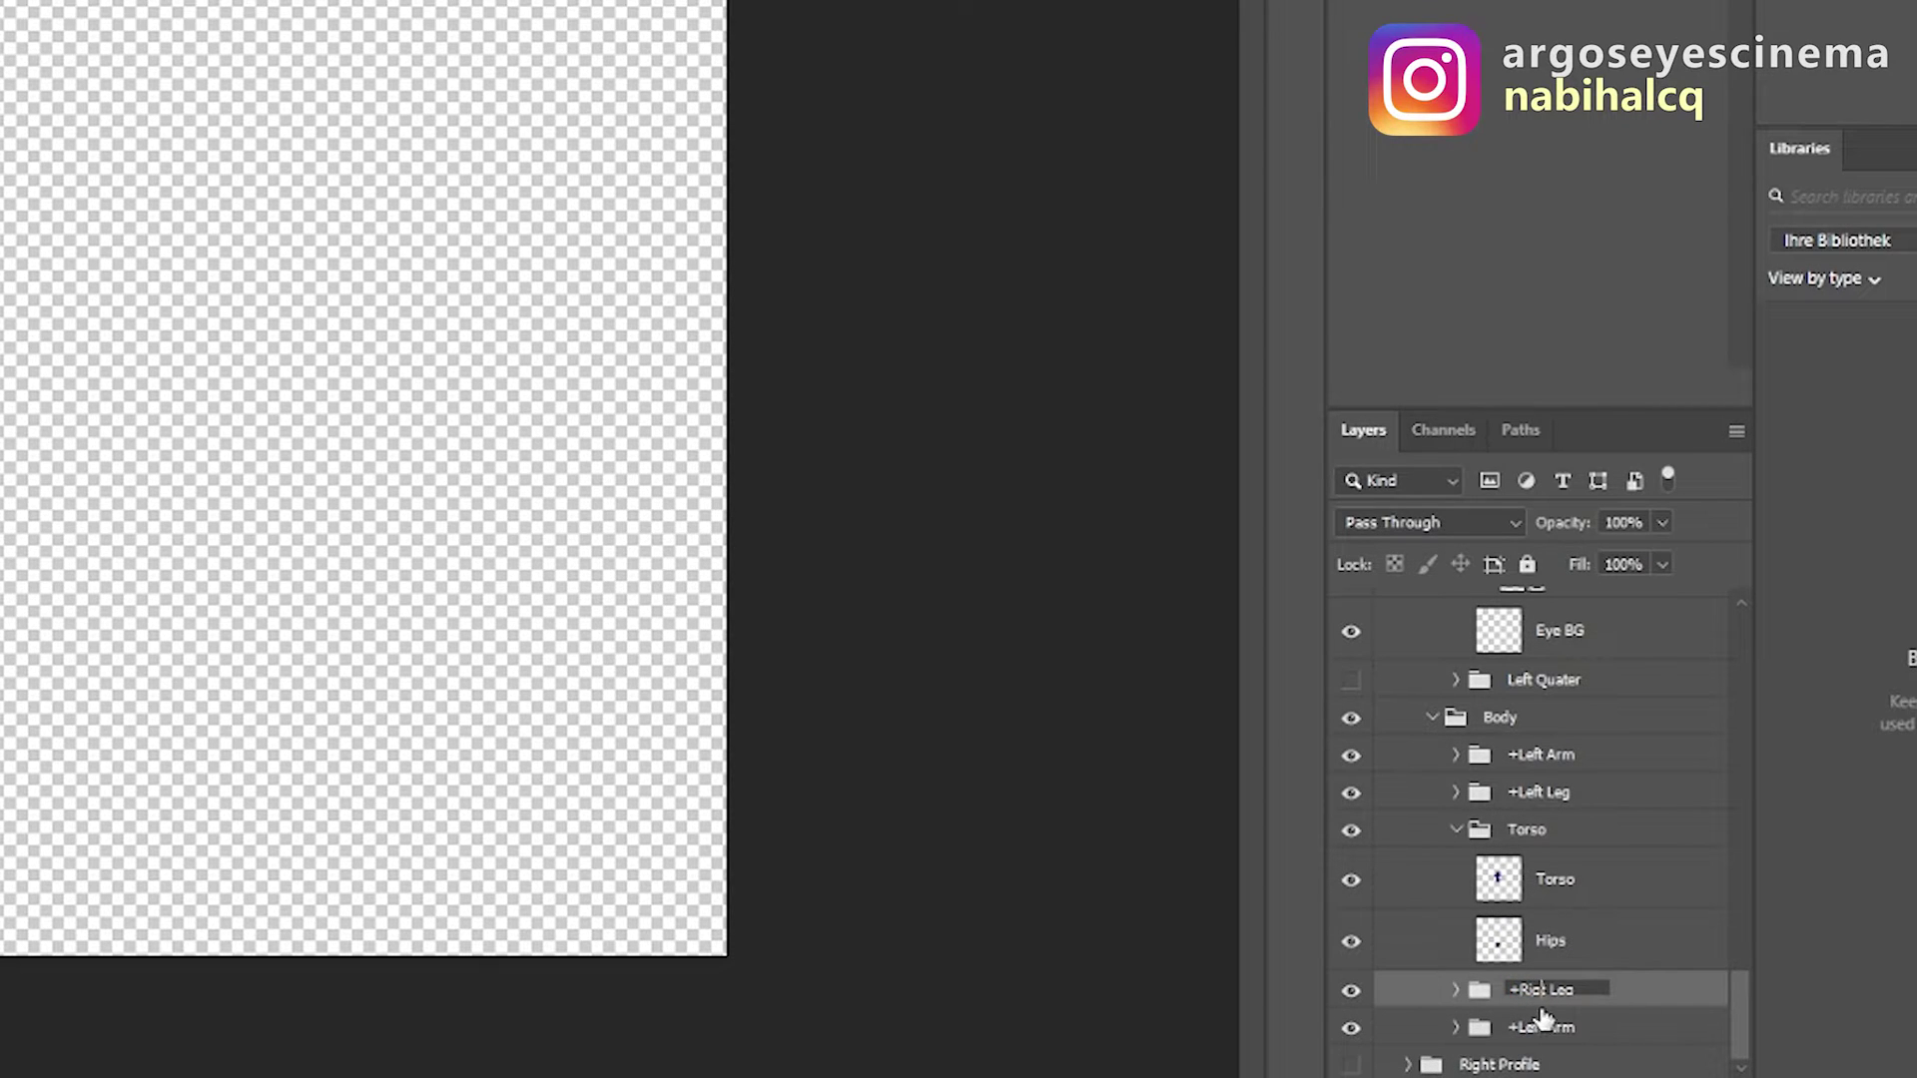
{"action": "left_click", "coordinate": [1544, 1025]}
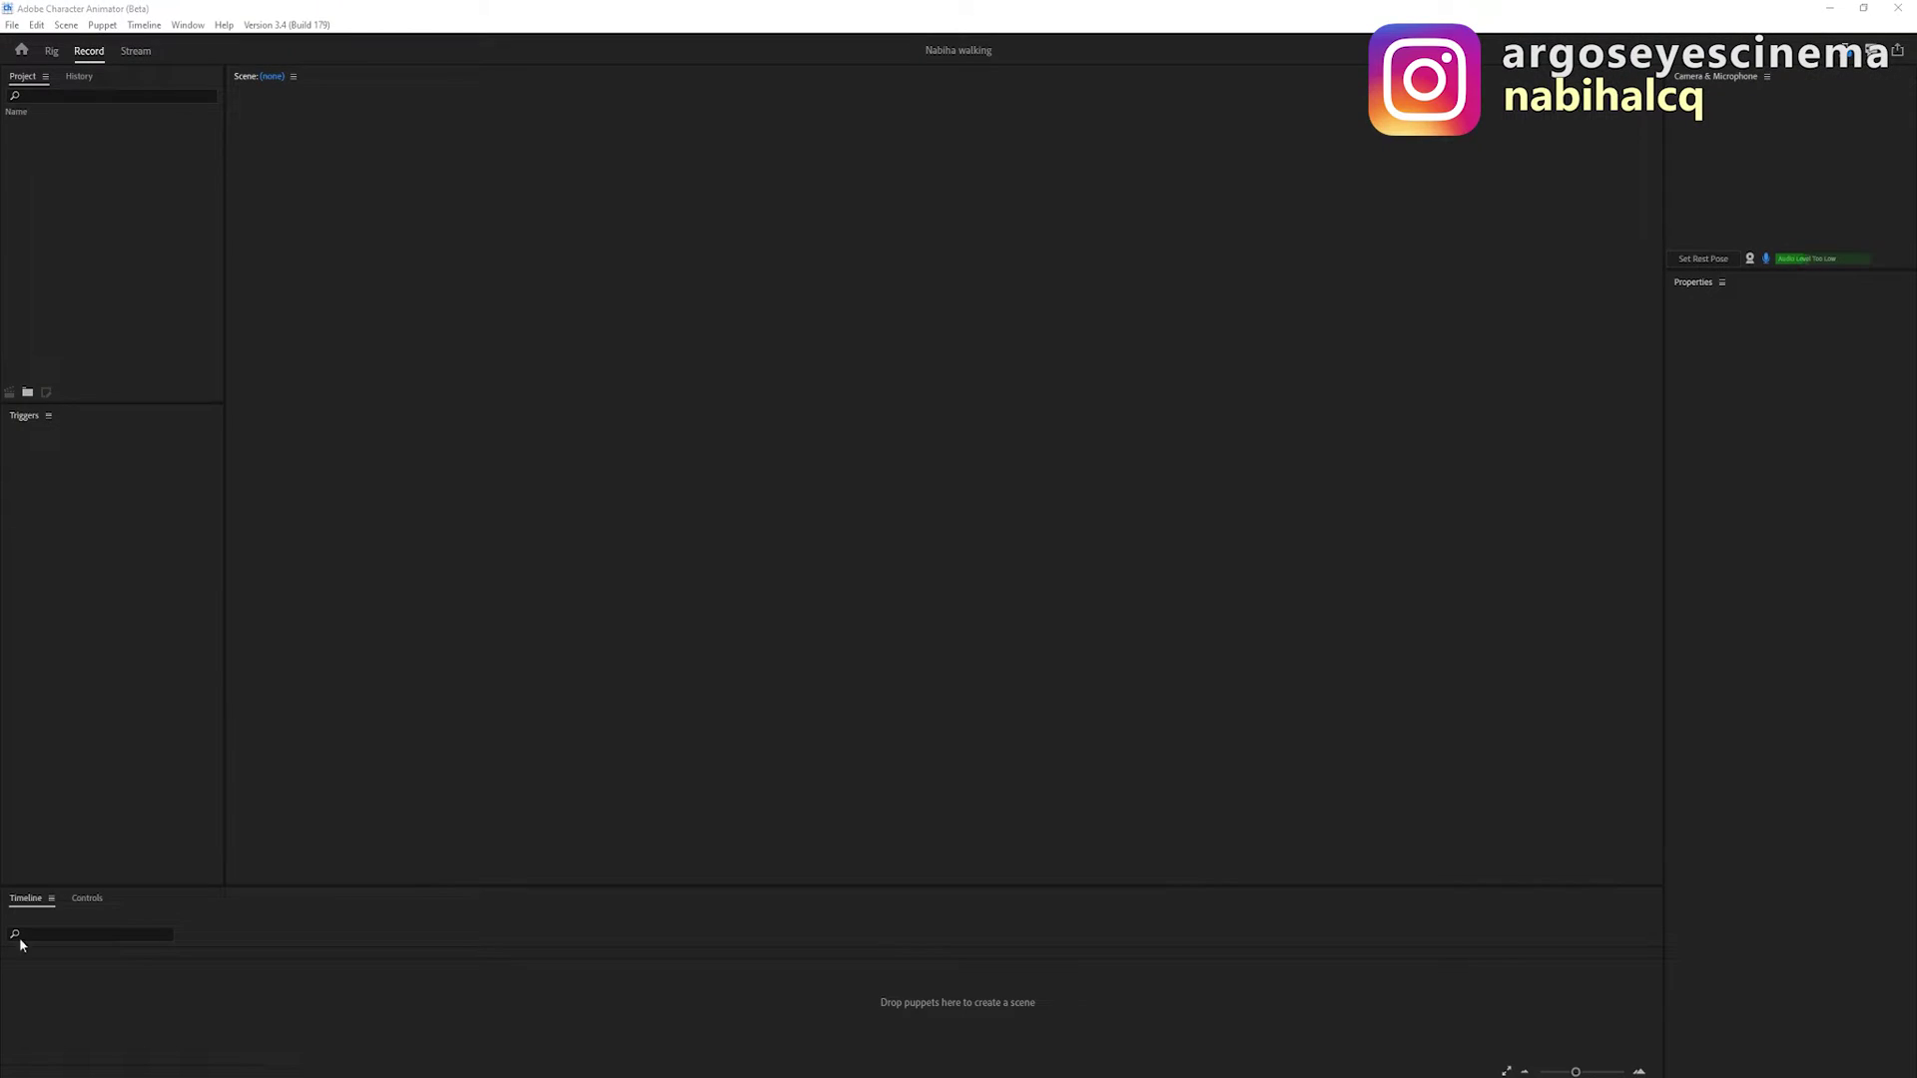
Create a new scene and import the cartoon woman puppet file from the puppets folder
{"action": "left_click", "coordinate": [13, 26]}
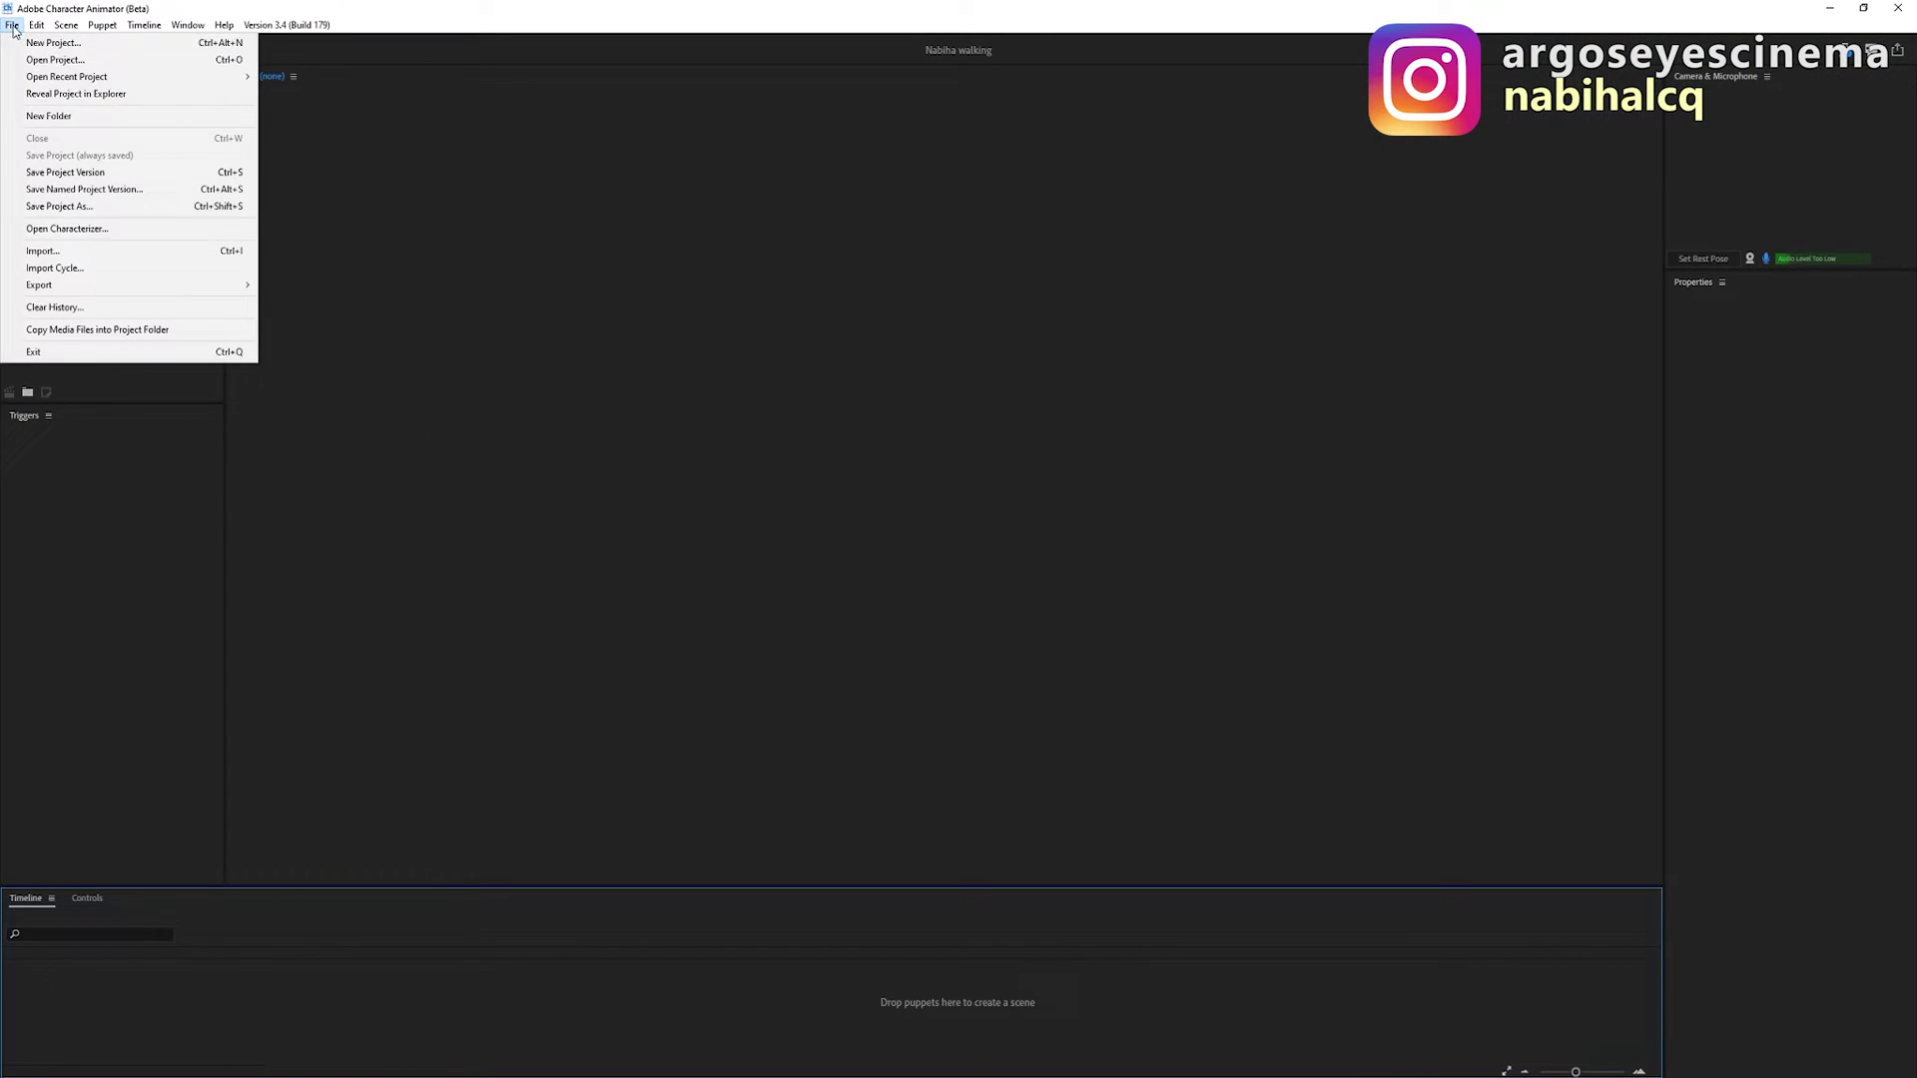
{"action": "left_click", "coordinate": [96, 43]}
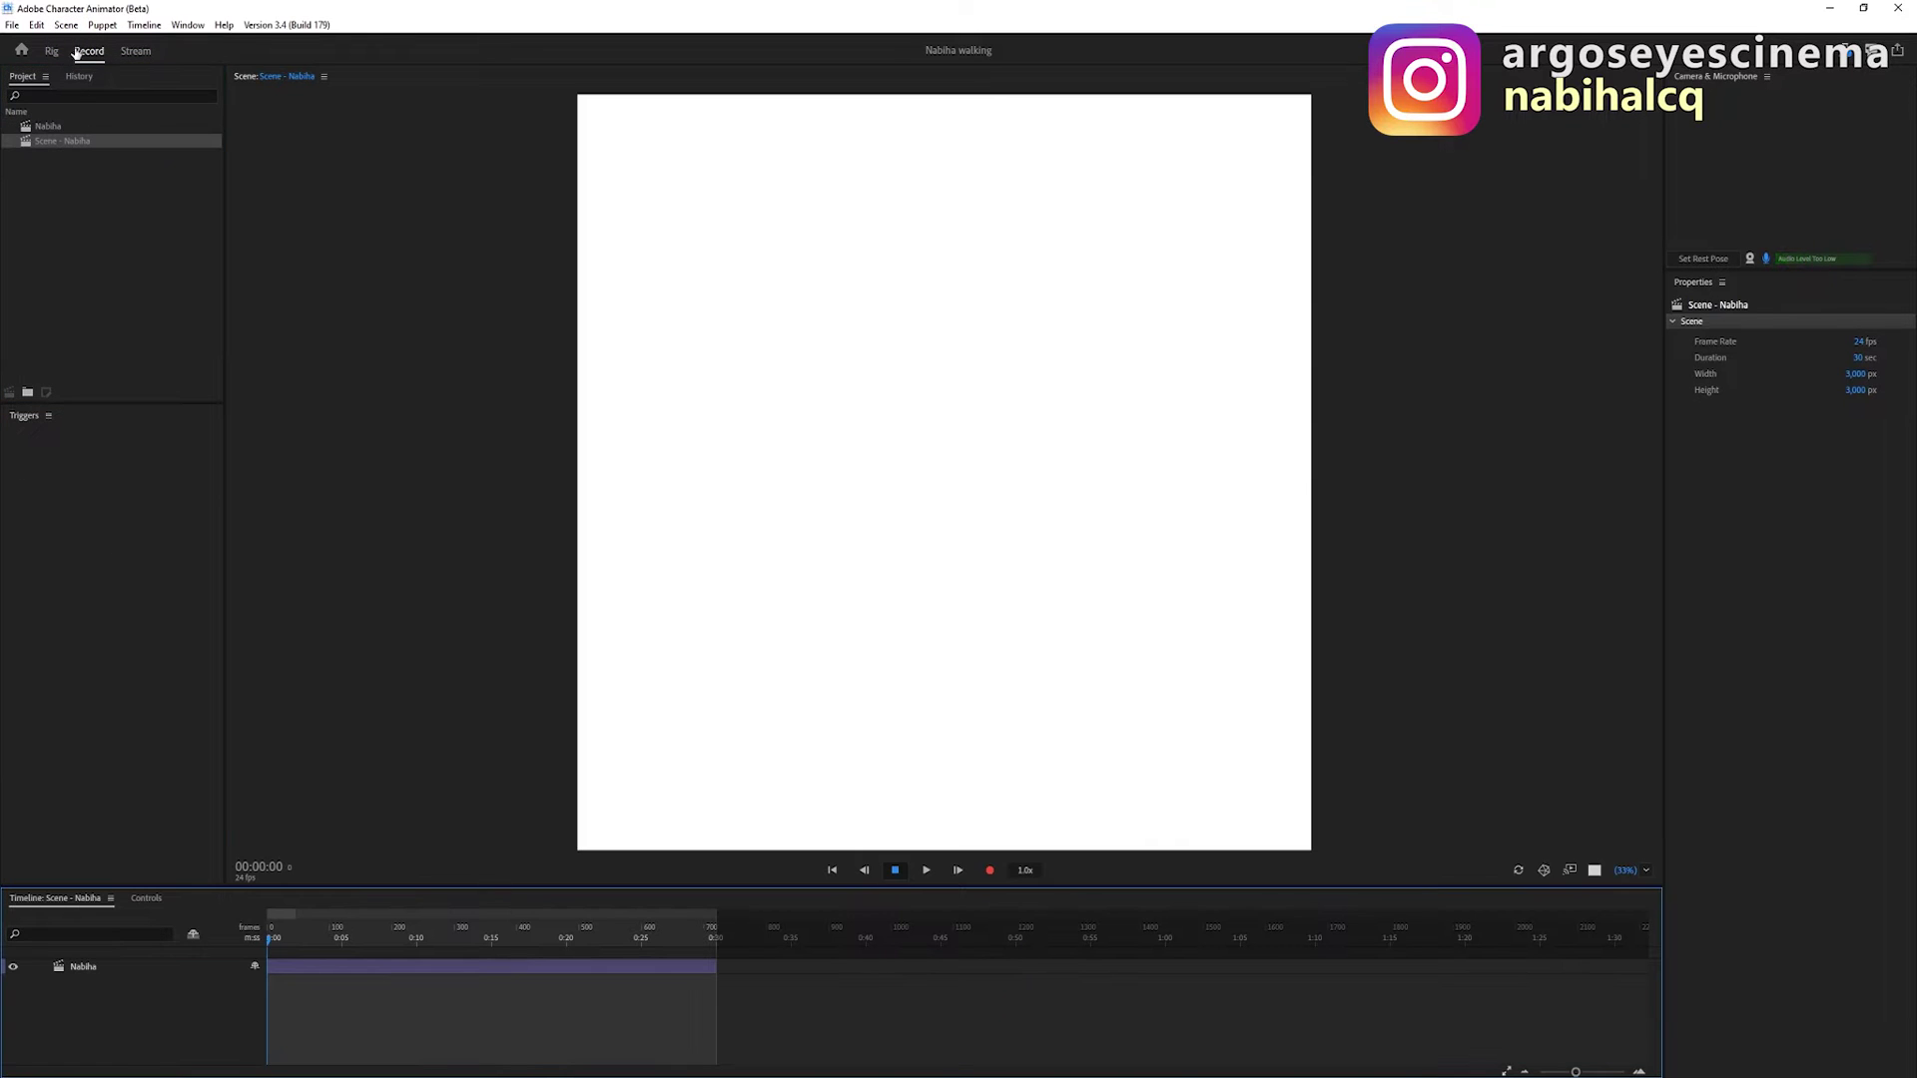
{"action": "left_click", "coordinate": [12, 26]}
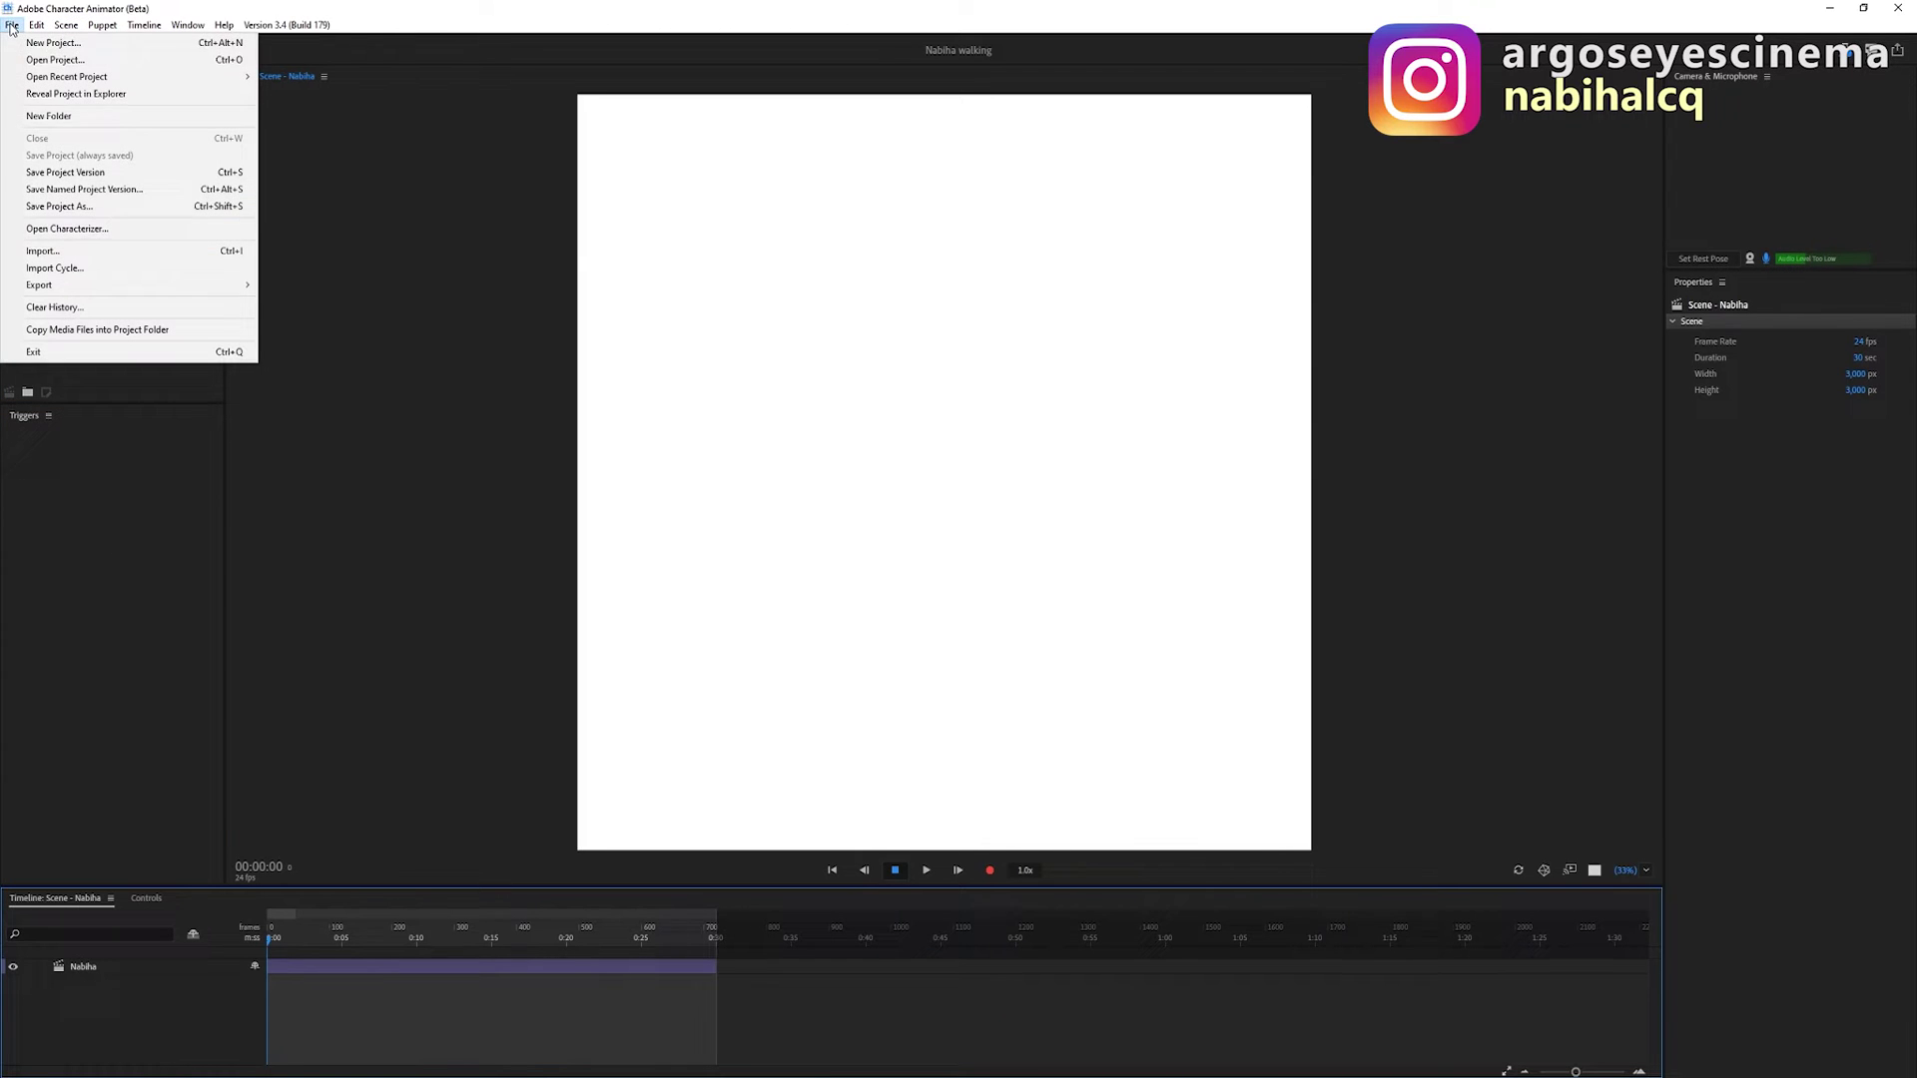
{"action": "left_click", "coordinate": [50, 253]}
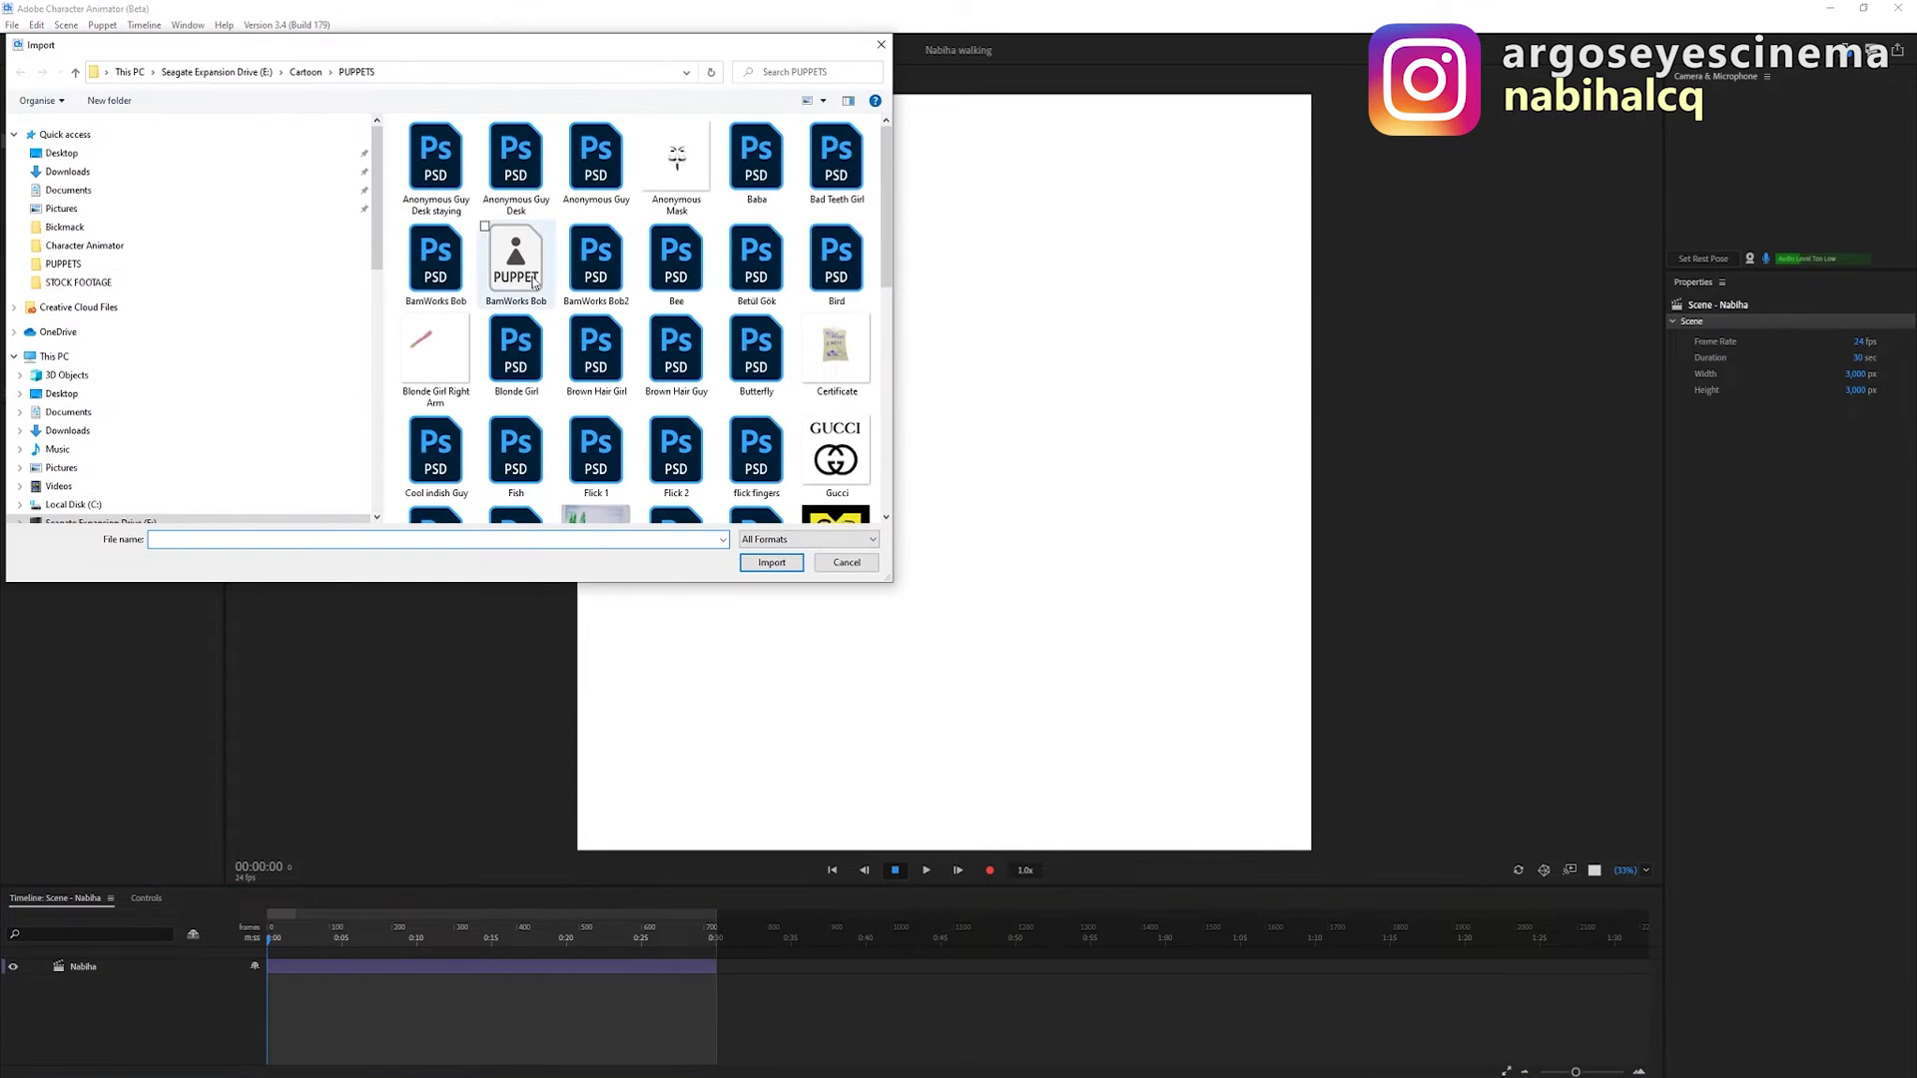
{"action": "left_click", "coordinate": [805, 70]}
{"action": "type", "text": "nabiha"}
{"action": "key", "text": "Return"}
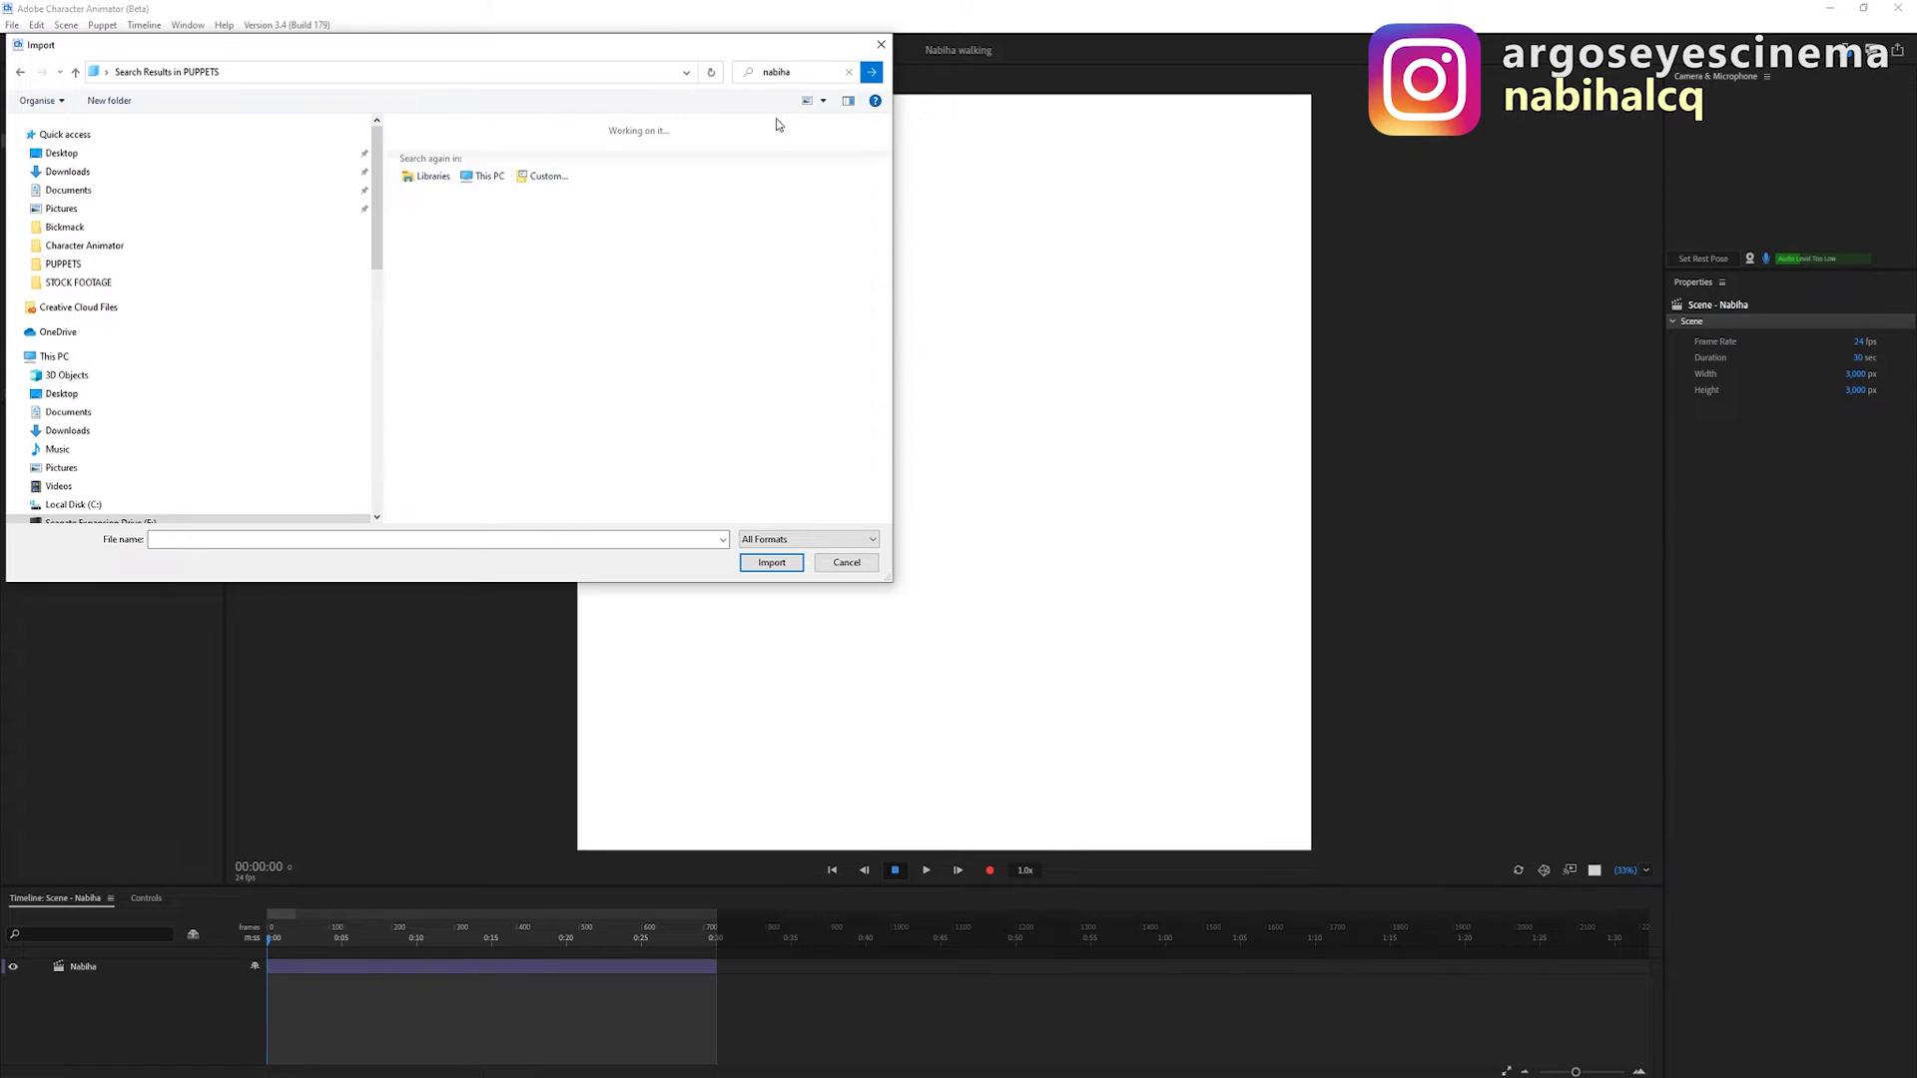
{"action": "double_click", "coordinate": [439, 152]}
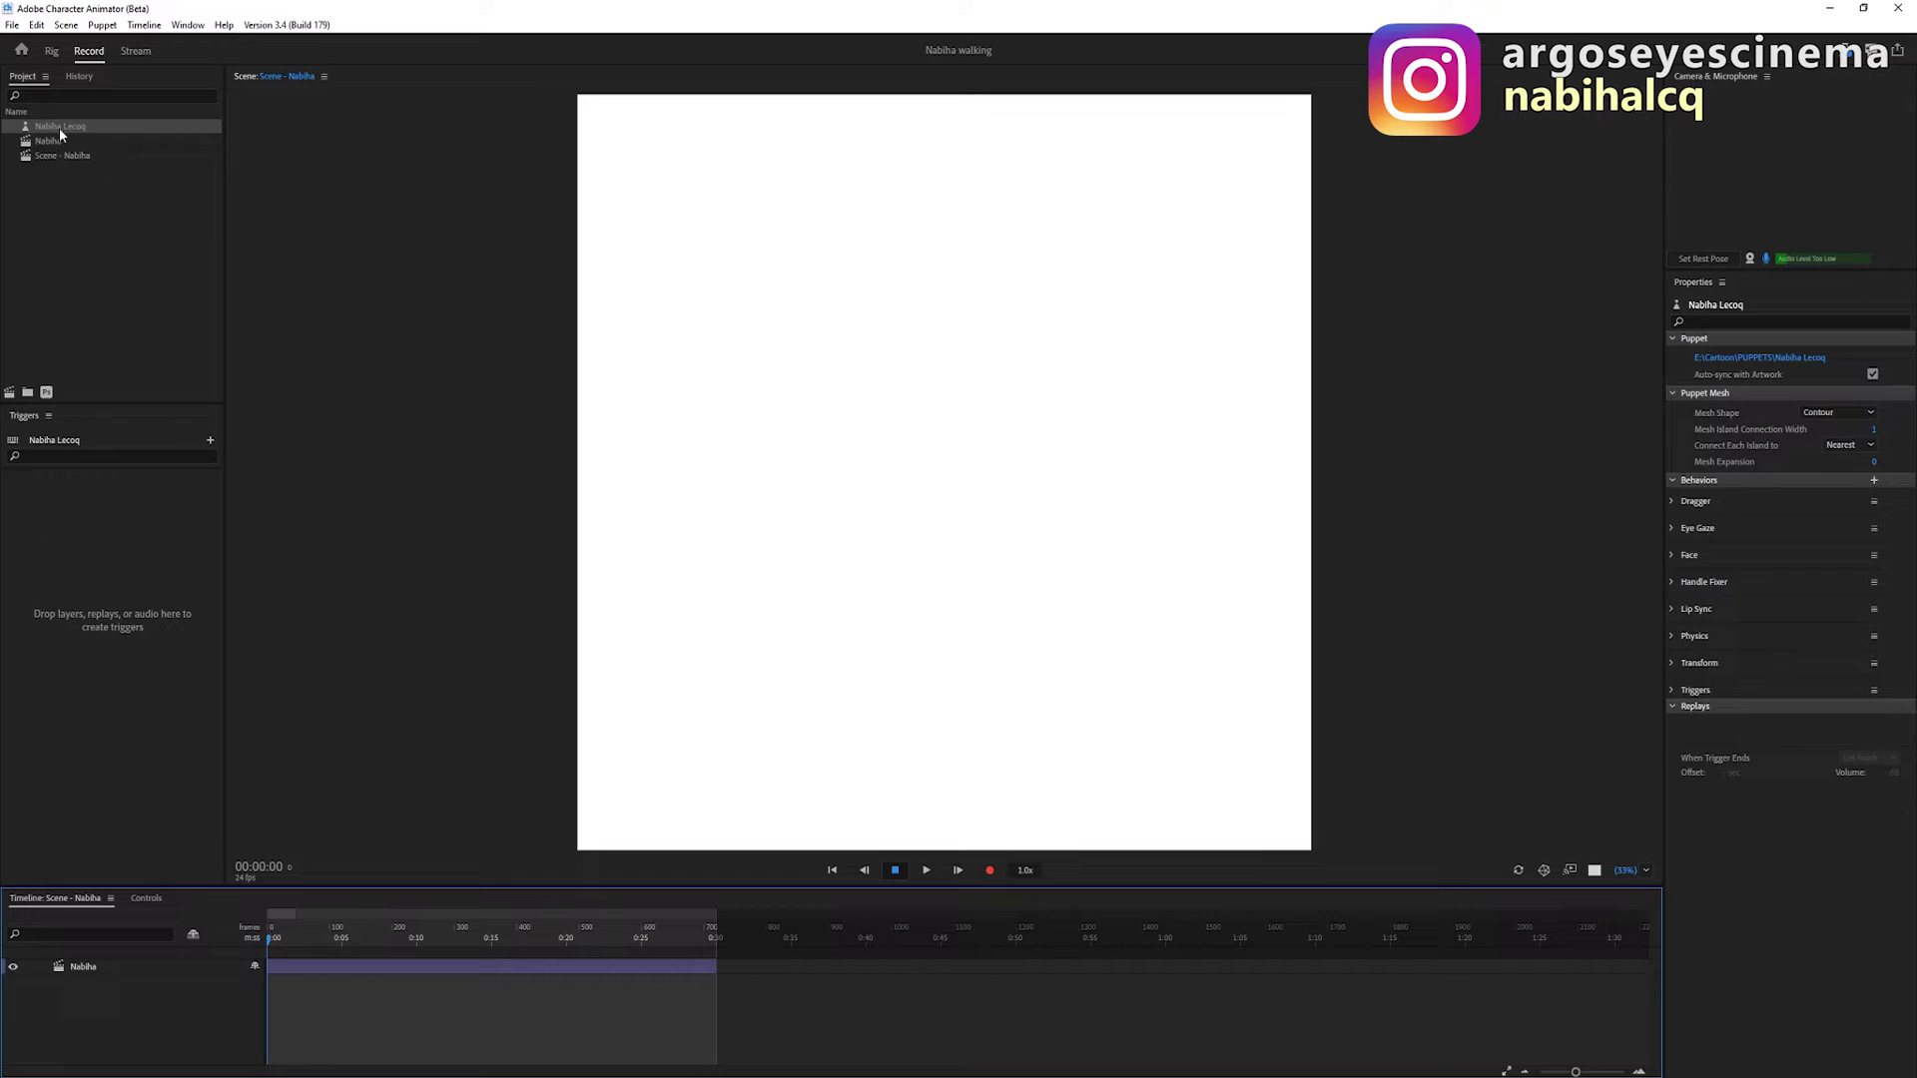
Add the puppet to the scene, open it in Rig and show the behaviors list
{"action": "left_click_drag", "start_coordinate": [59, 127], "coordinate": [916, 443]}
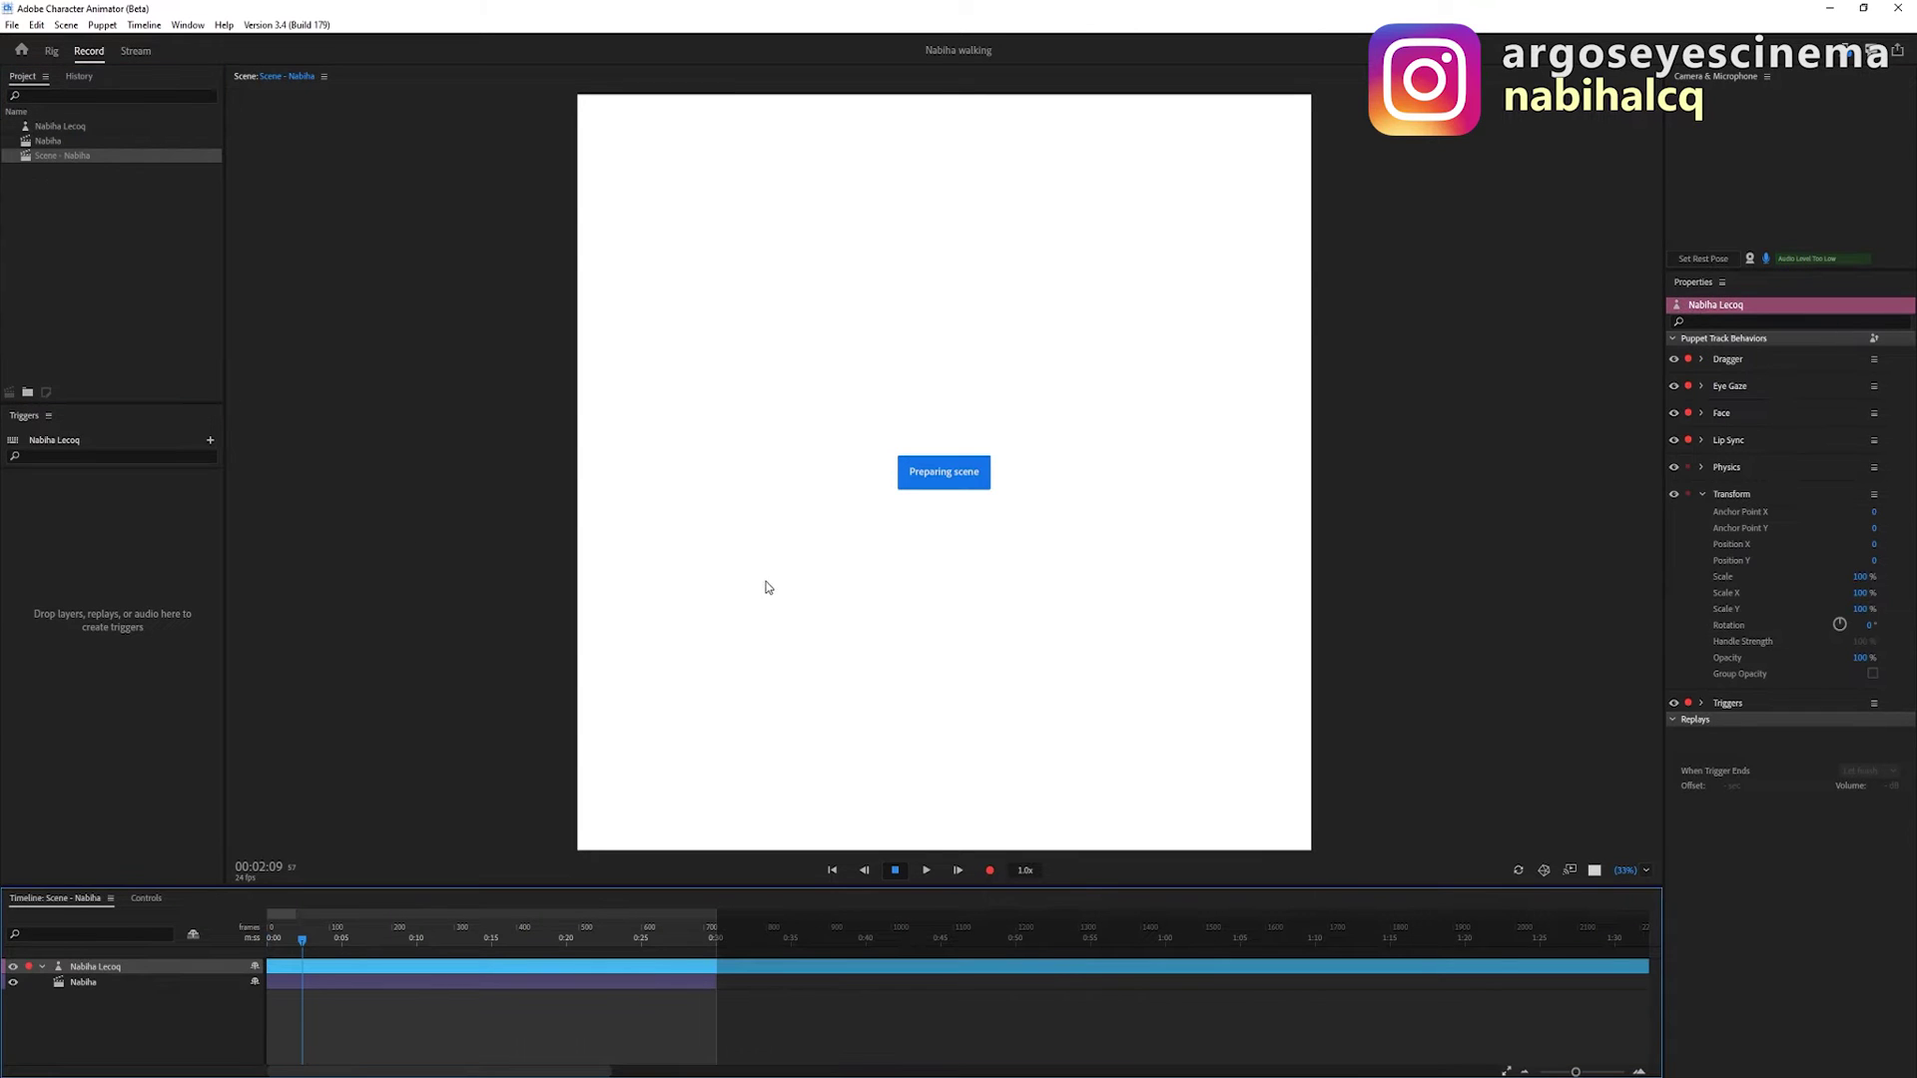
{"action": "left_click", "coordinate": [52, 51]}
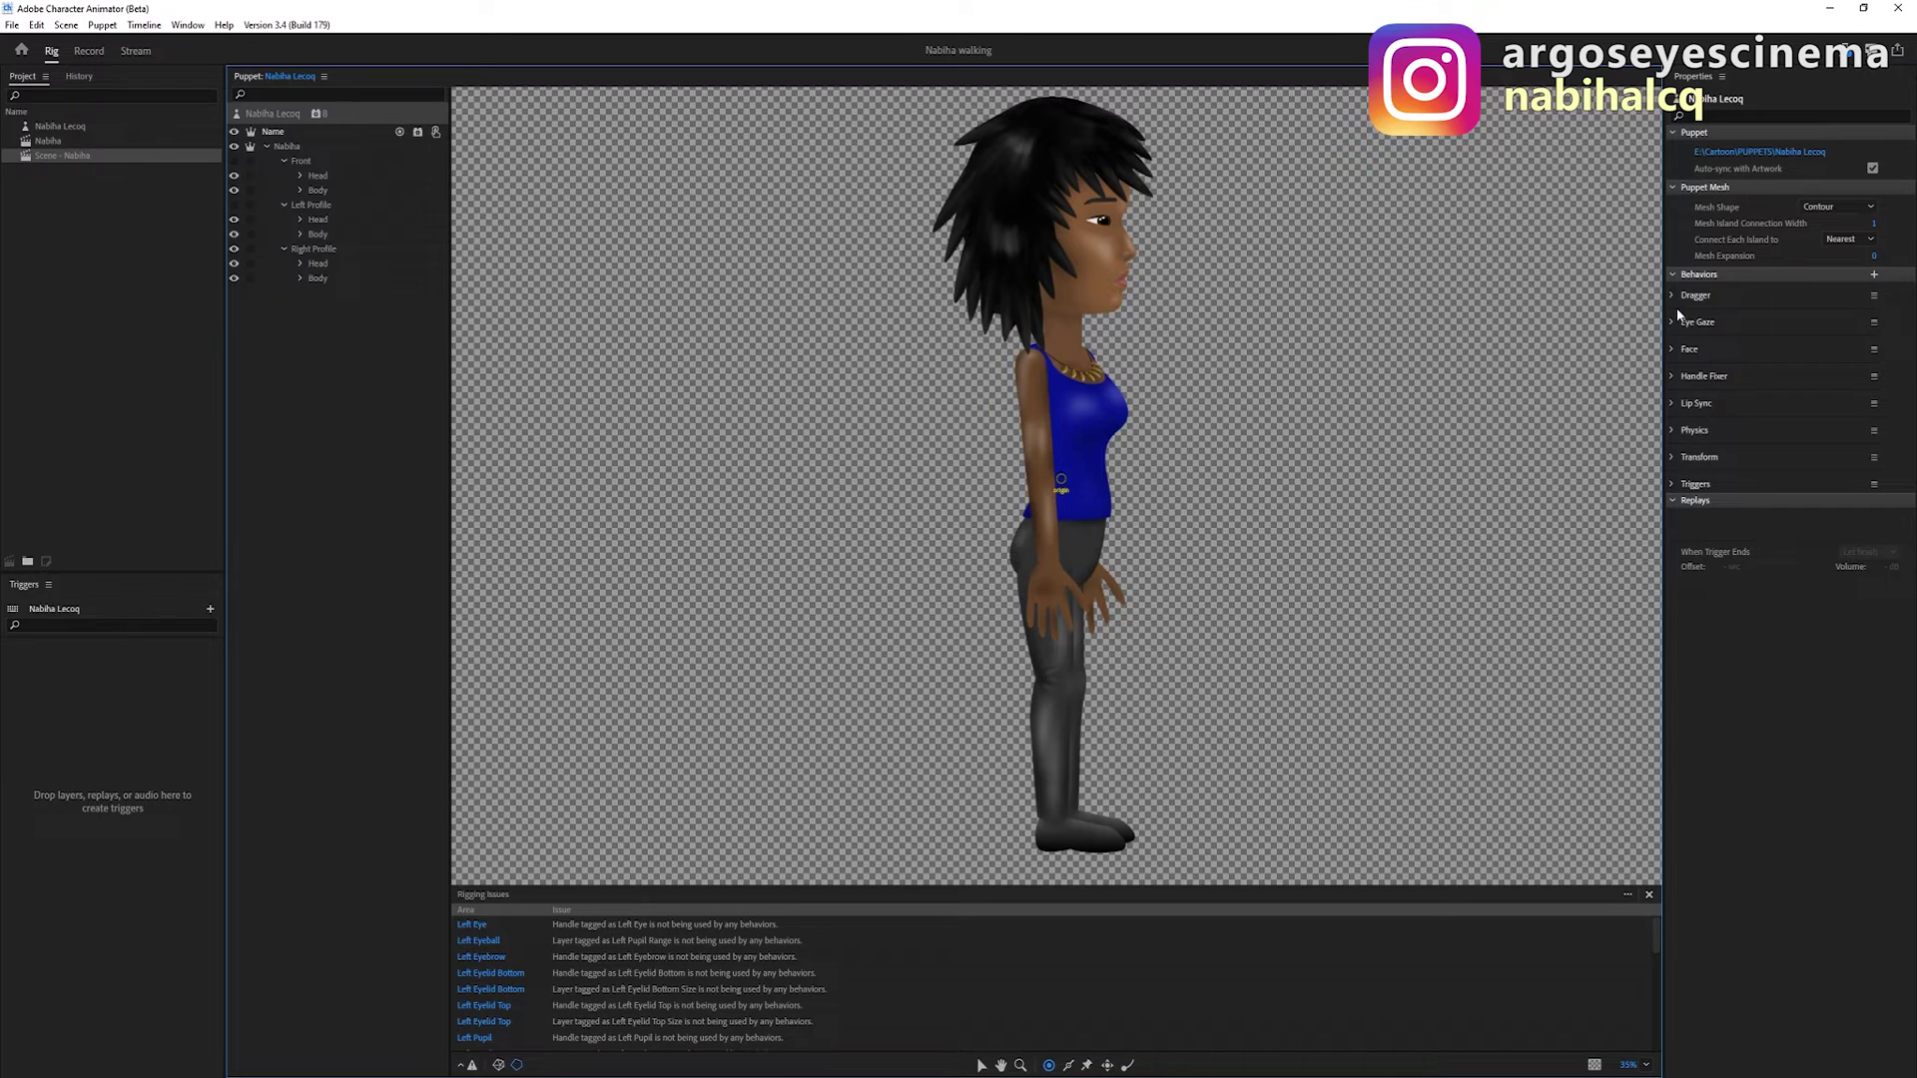
{"action": "left_click", "coordinate": [1876, 277]}
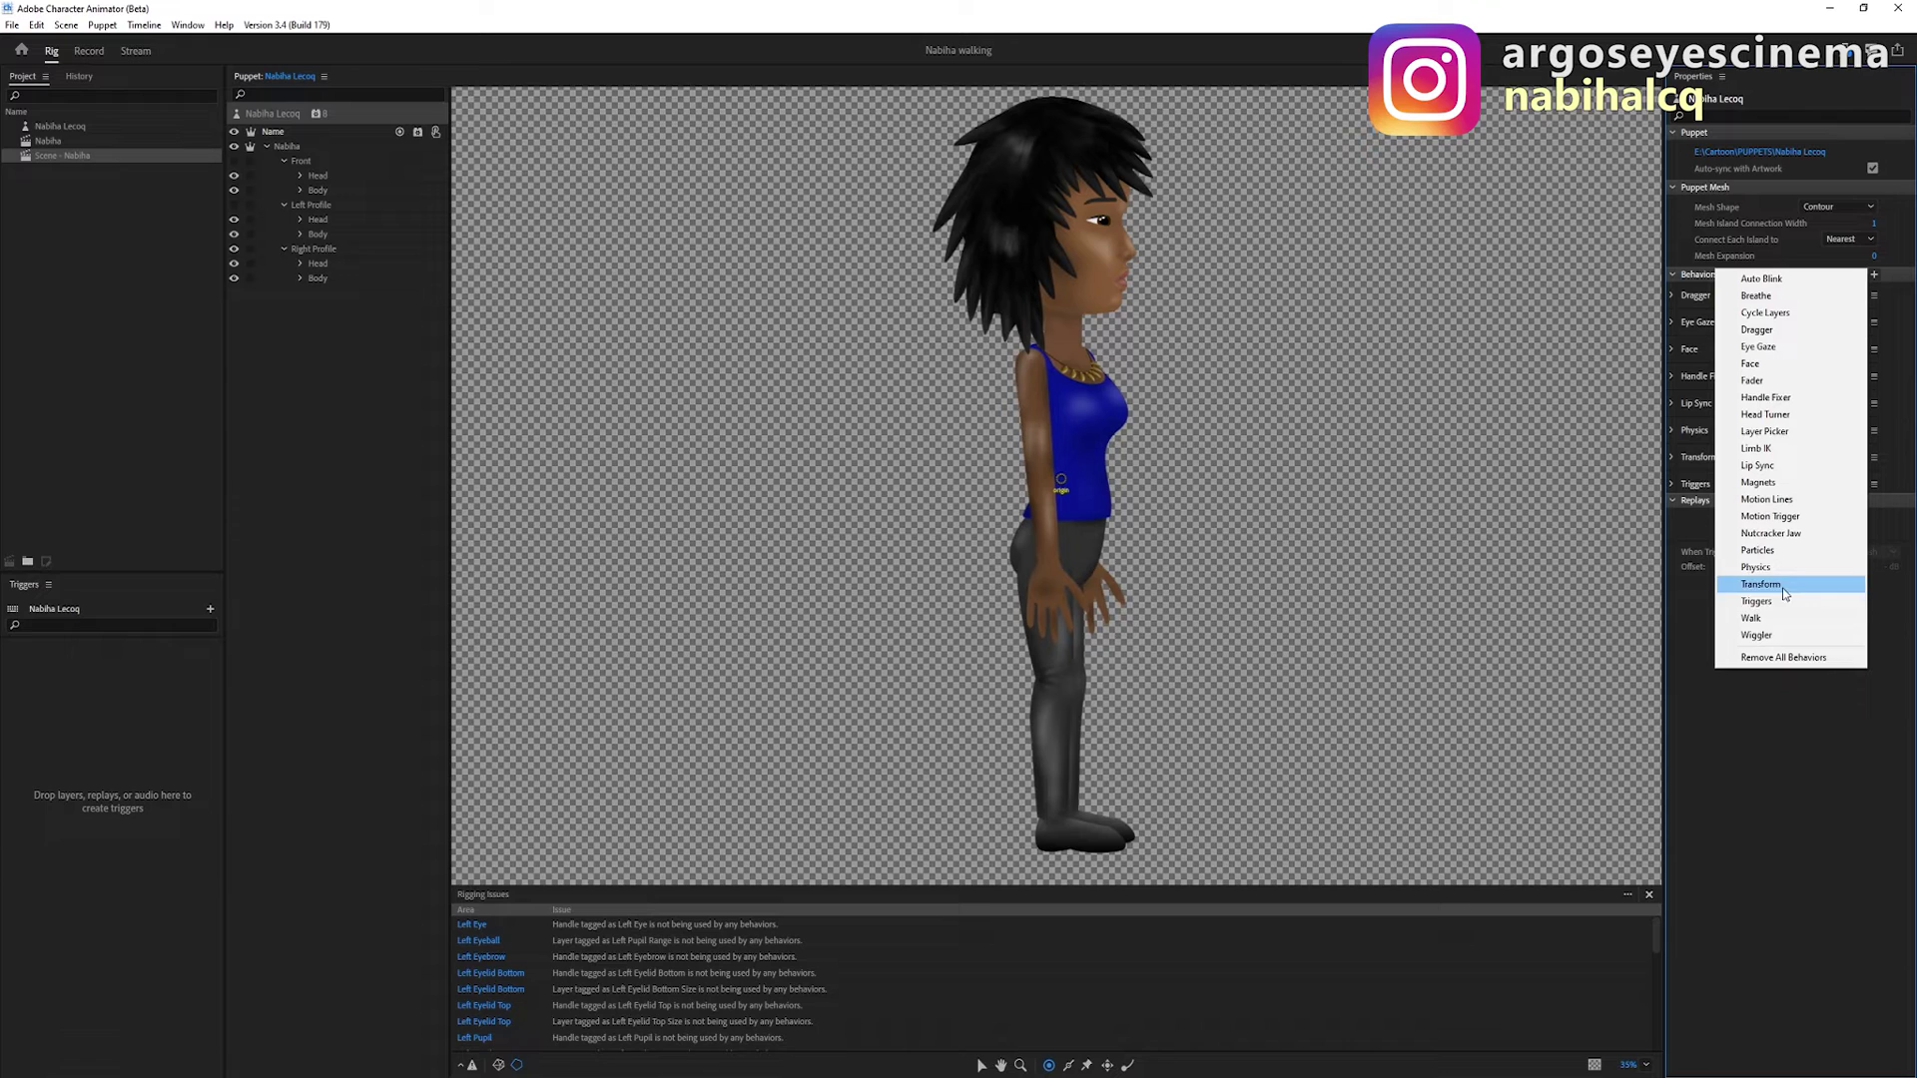
Add the Walk behavior to Nabiha's puppet and return to the Record workspace
{"action": "left_click", "coordinate": [1775, 620]}
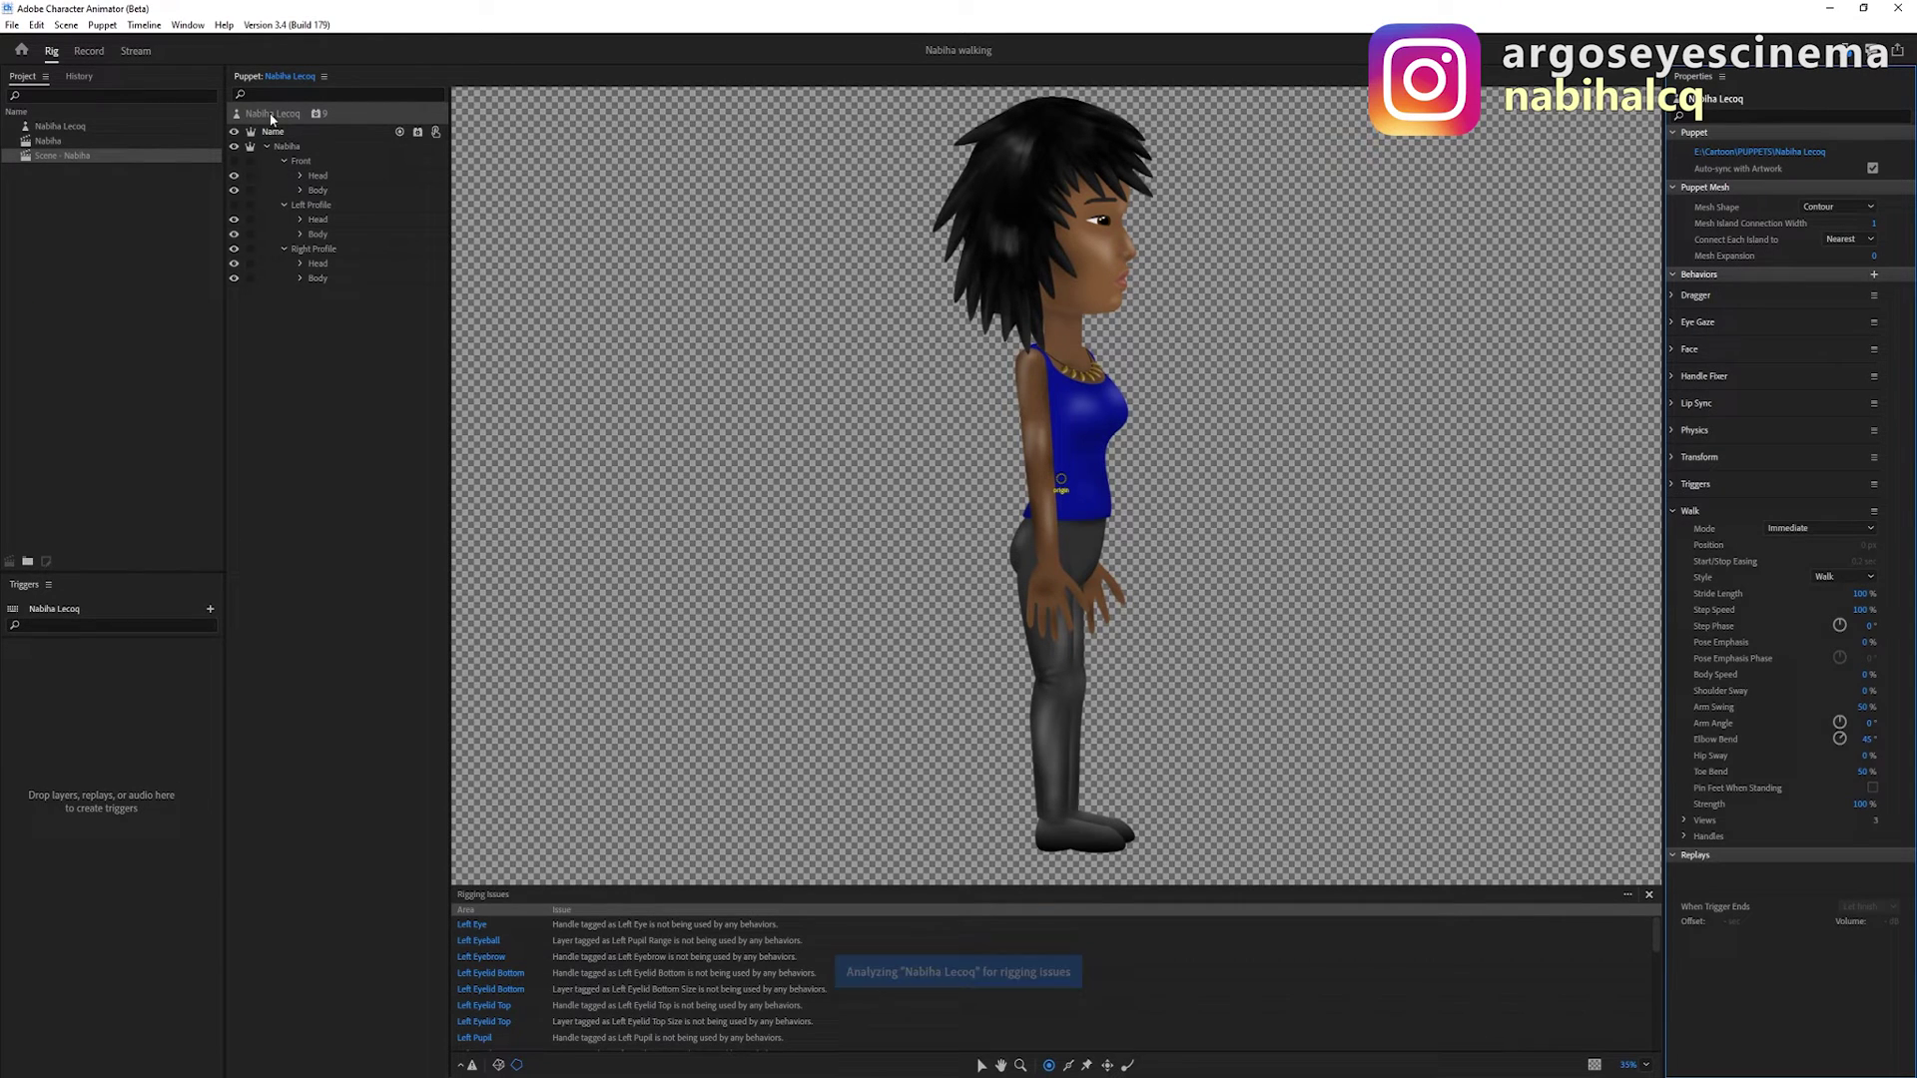
{"action": "left_click", "coordinate": [89, 52]}
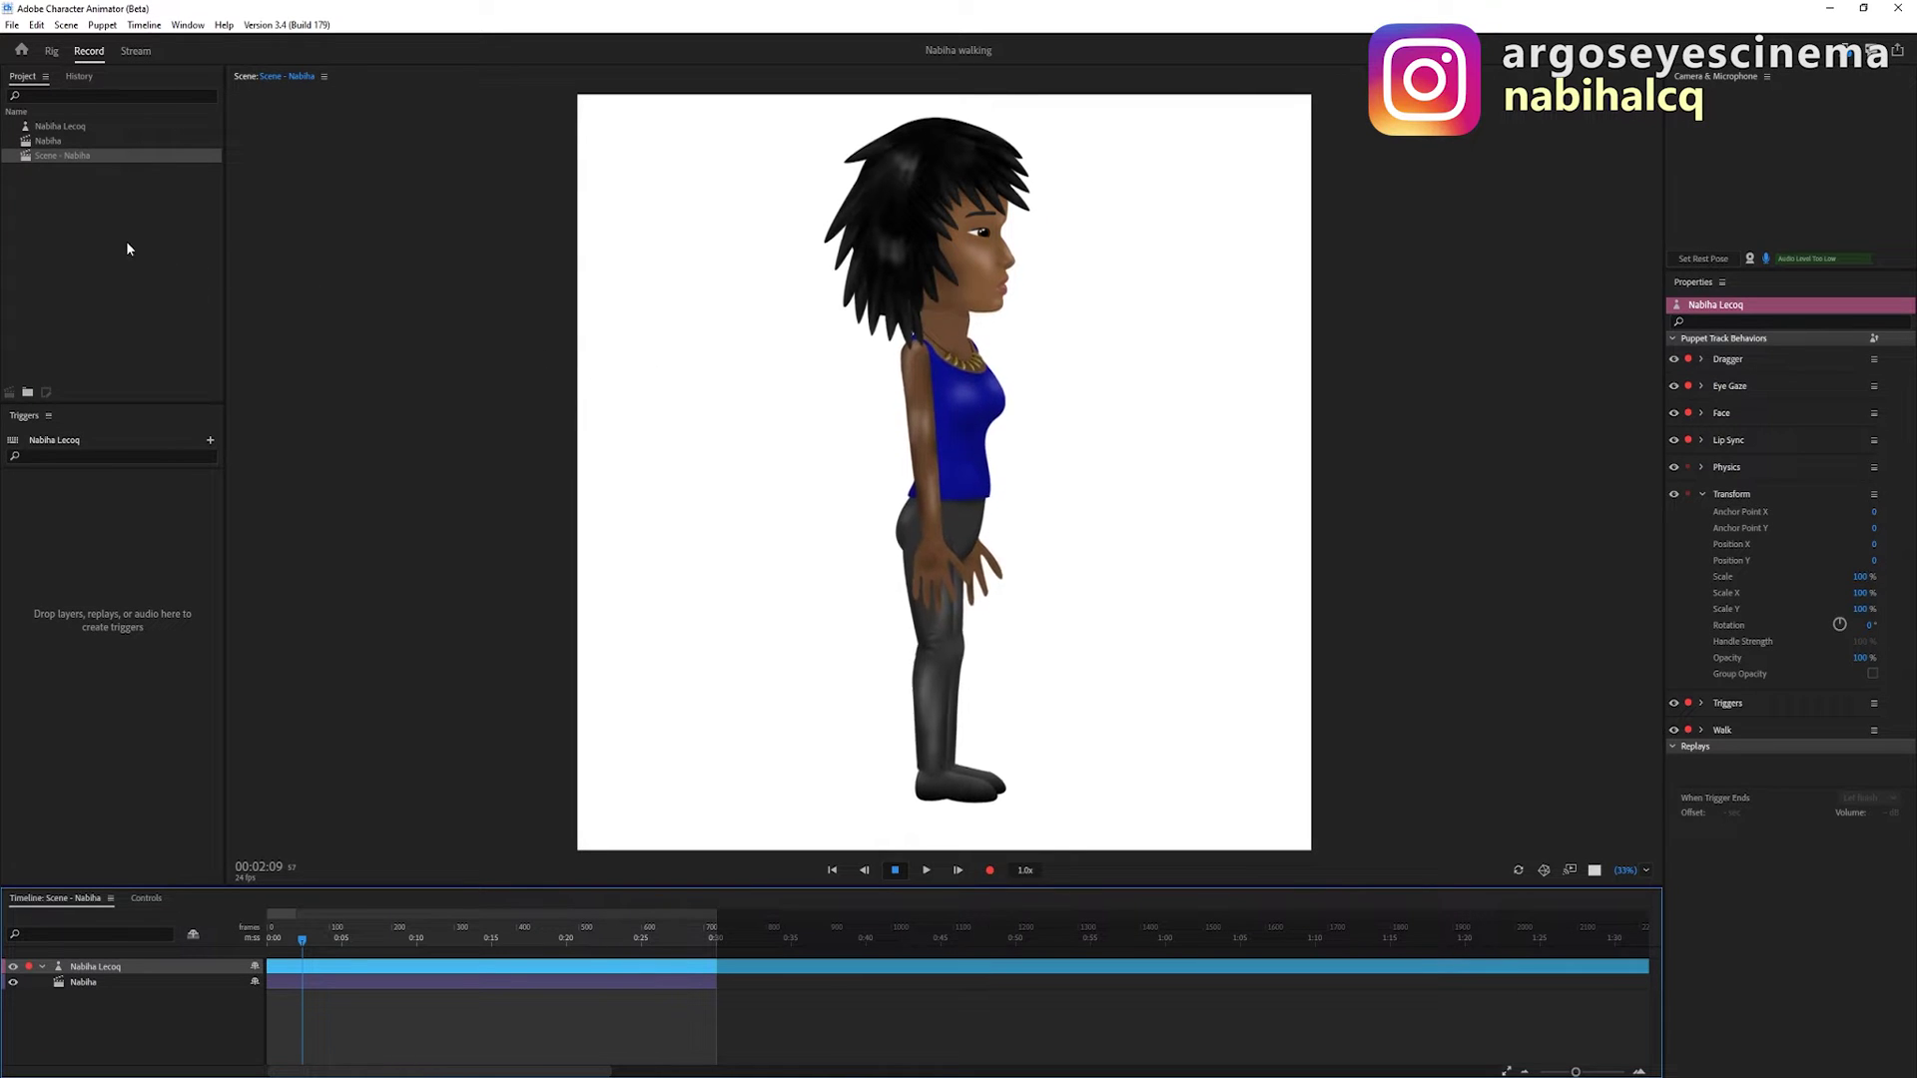
Move the Right Arm's origin to the shoulder and tag it Right Shoulder
{"action": "left_click", "coordinate": [50, 51]}
{"action": "left_click", "coordinate": [315, 249]}
{"action": "left_click", "coordinate": [320, 266]}
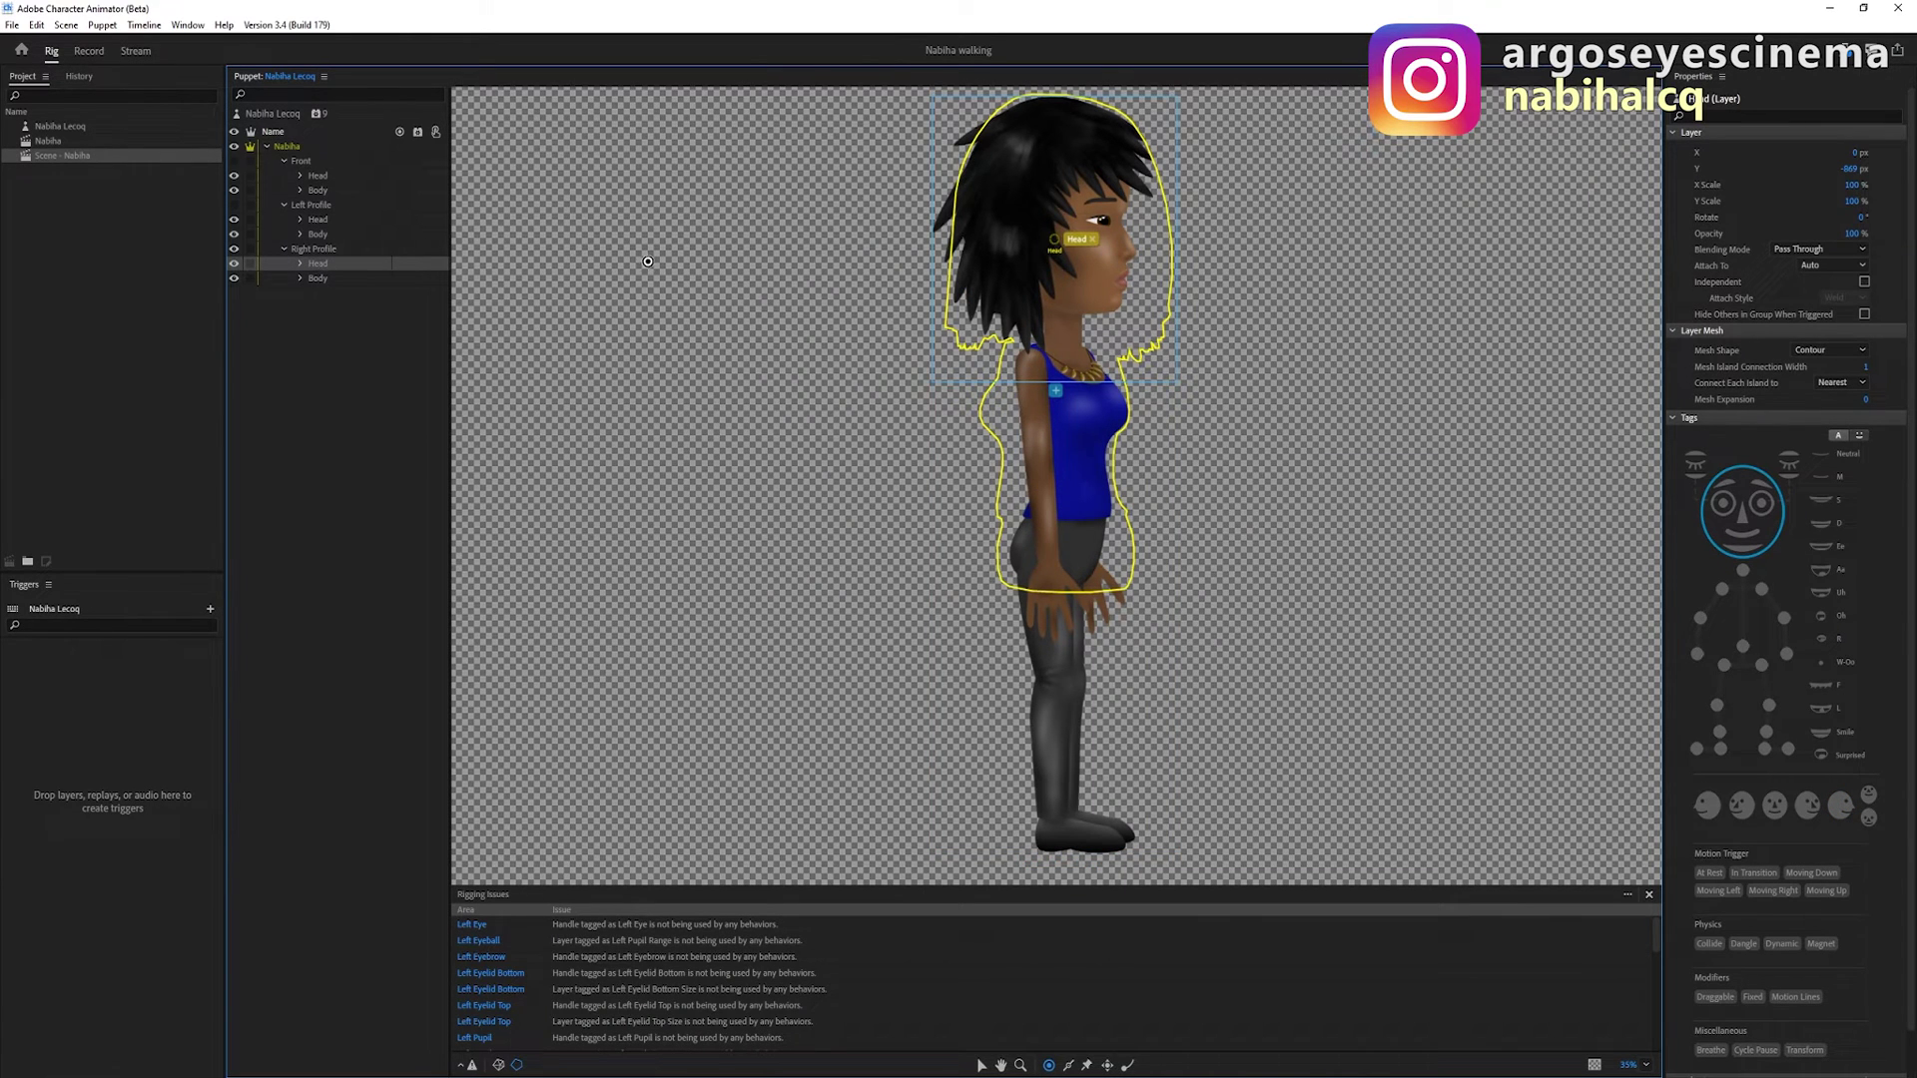
{"action": "left_click", "coordinate": [1748, 569]}
{"action": "left_click", "coordinate": [299, 673]}
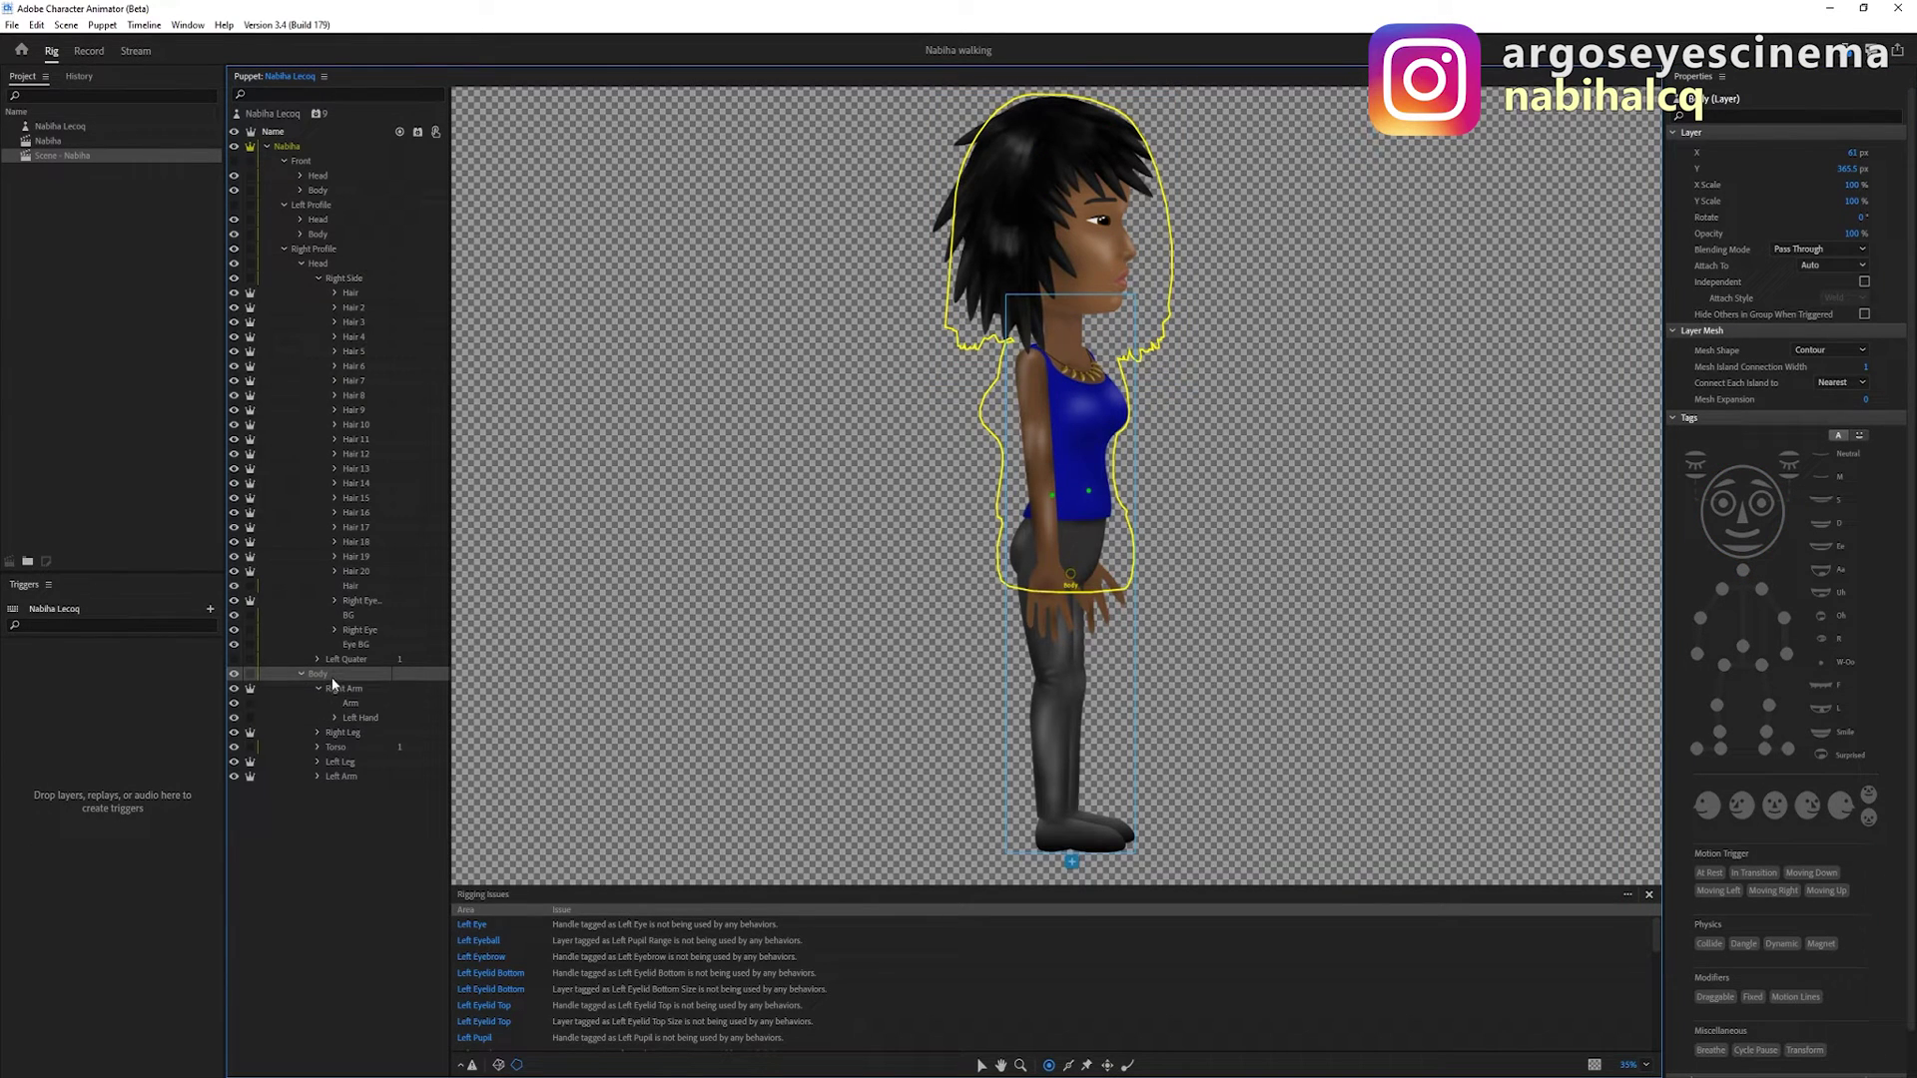
{"action": "left_click", "coordinate": [350, 690]}
{"action": "left_click_drag", "start_coordinate": [1053, 506], "coordinate": [1035, 371]}
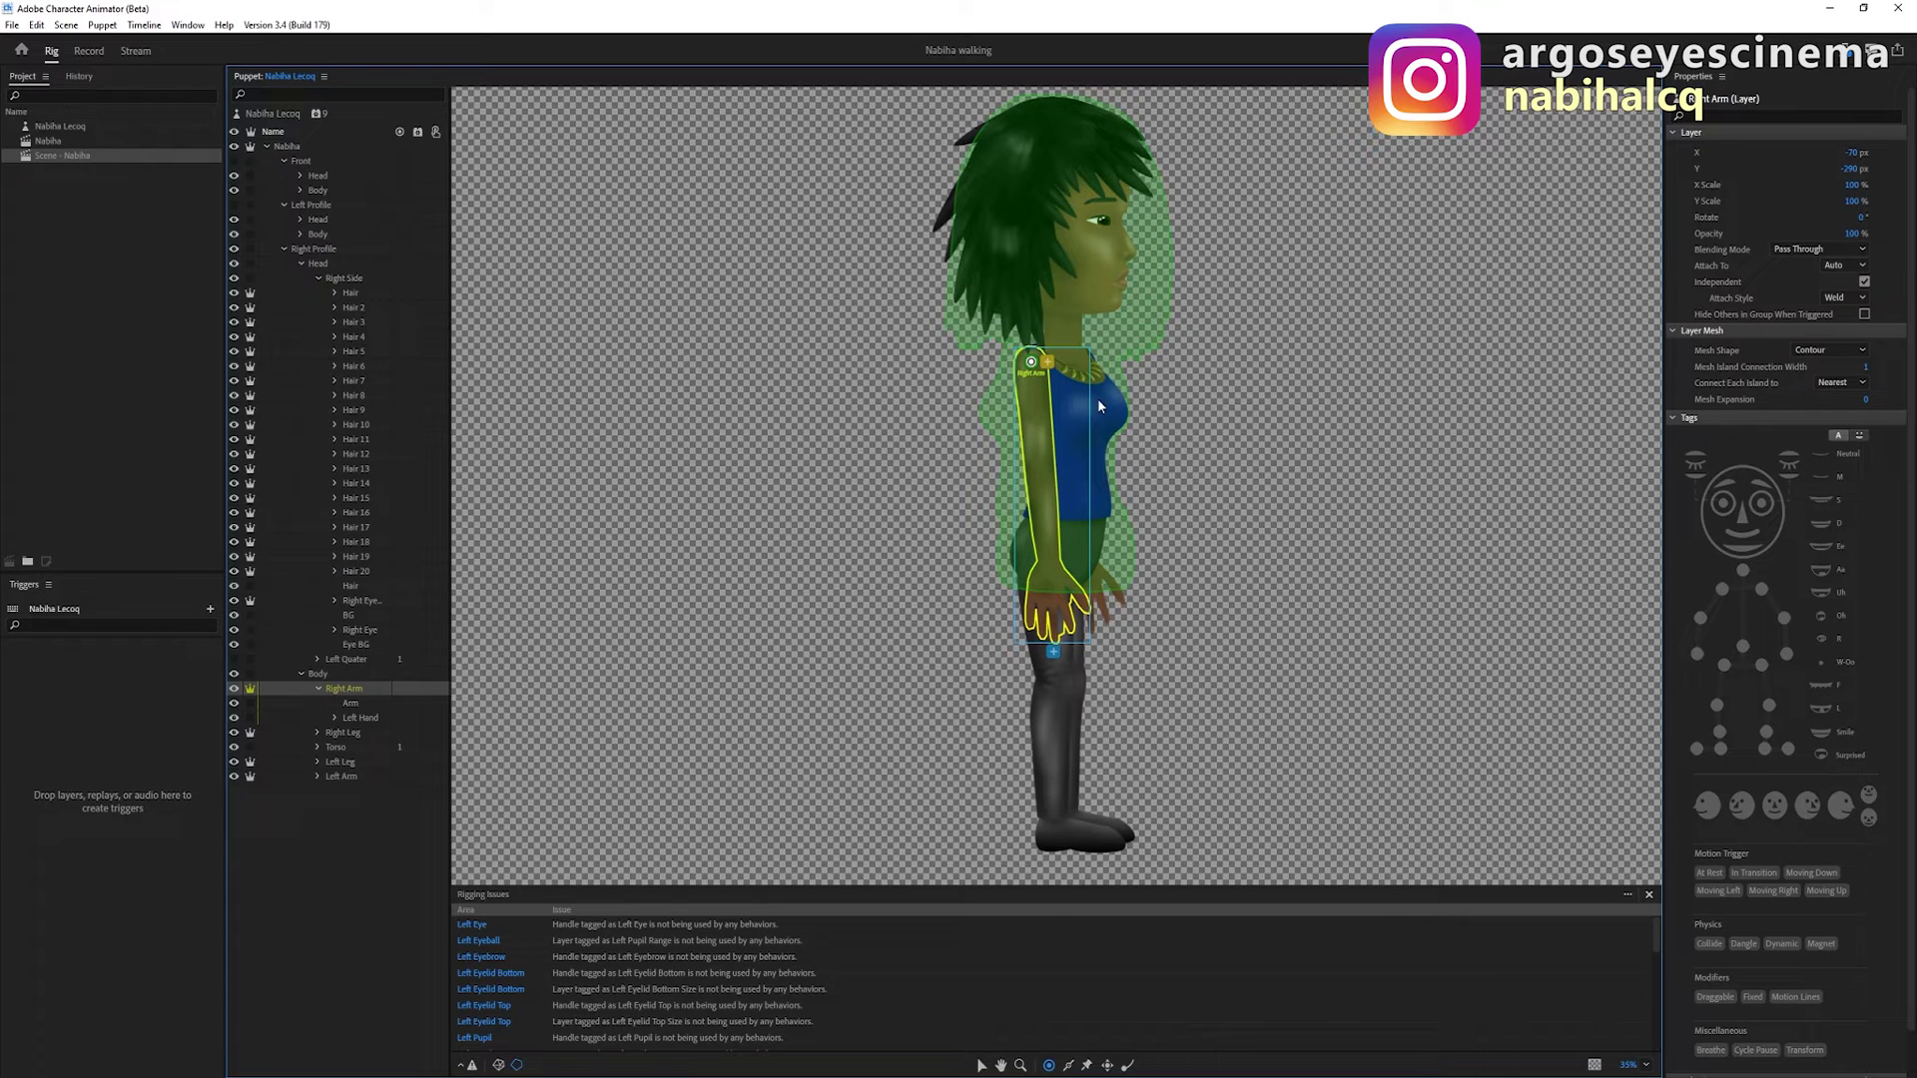
{"action": "left_click", "coordinate": [1731, 591]}
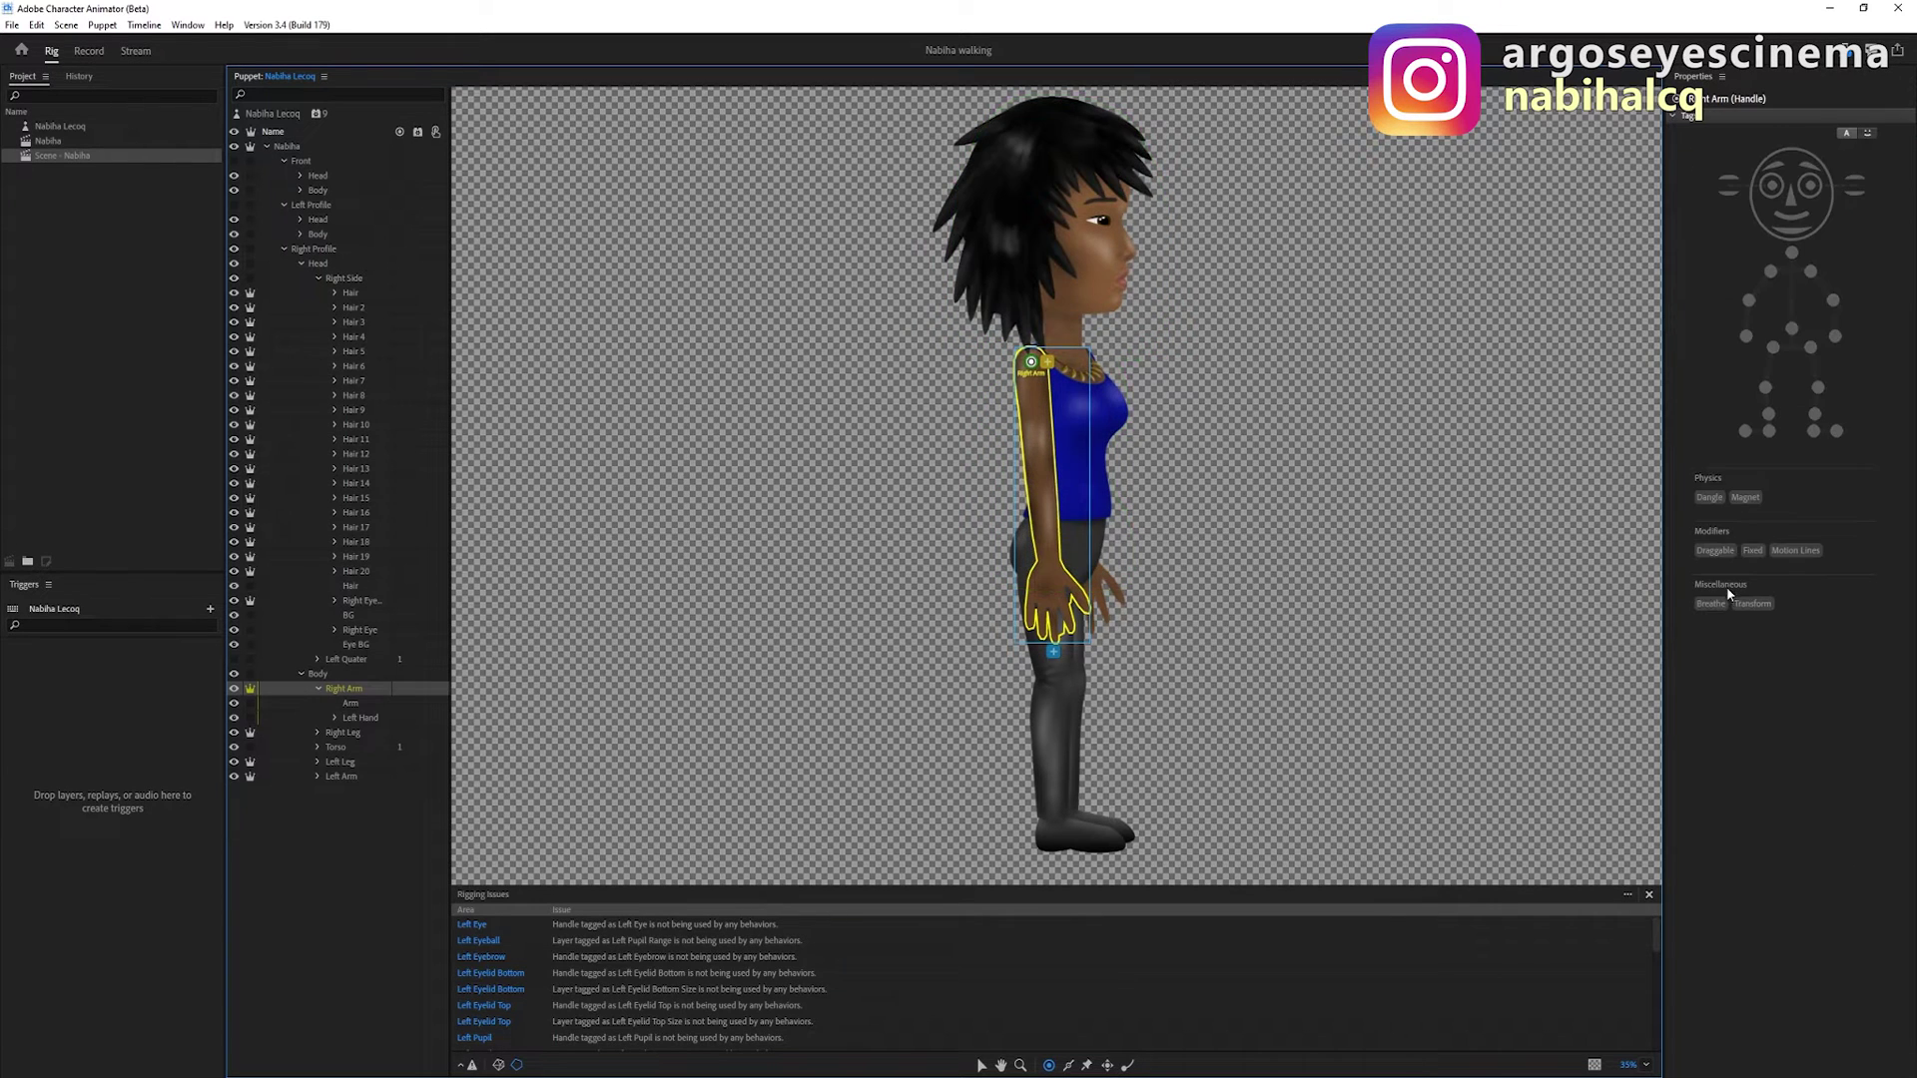
{"action": "left_click", "coordinate": [1779, 279]}
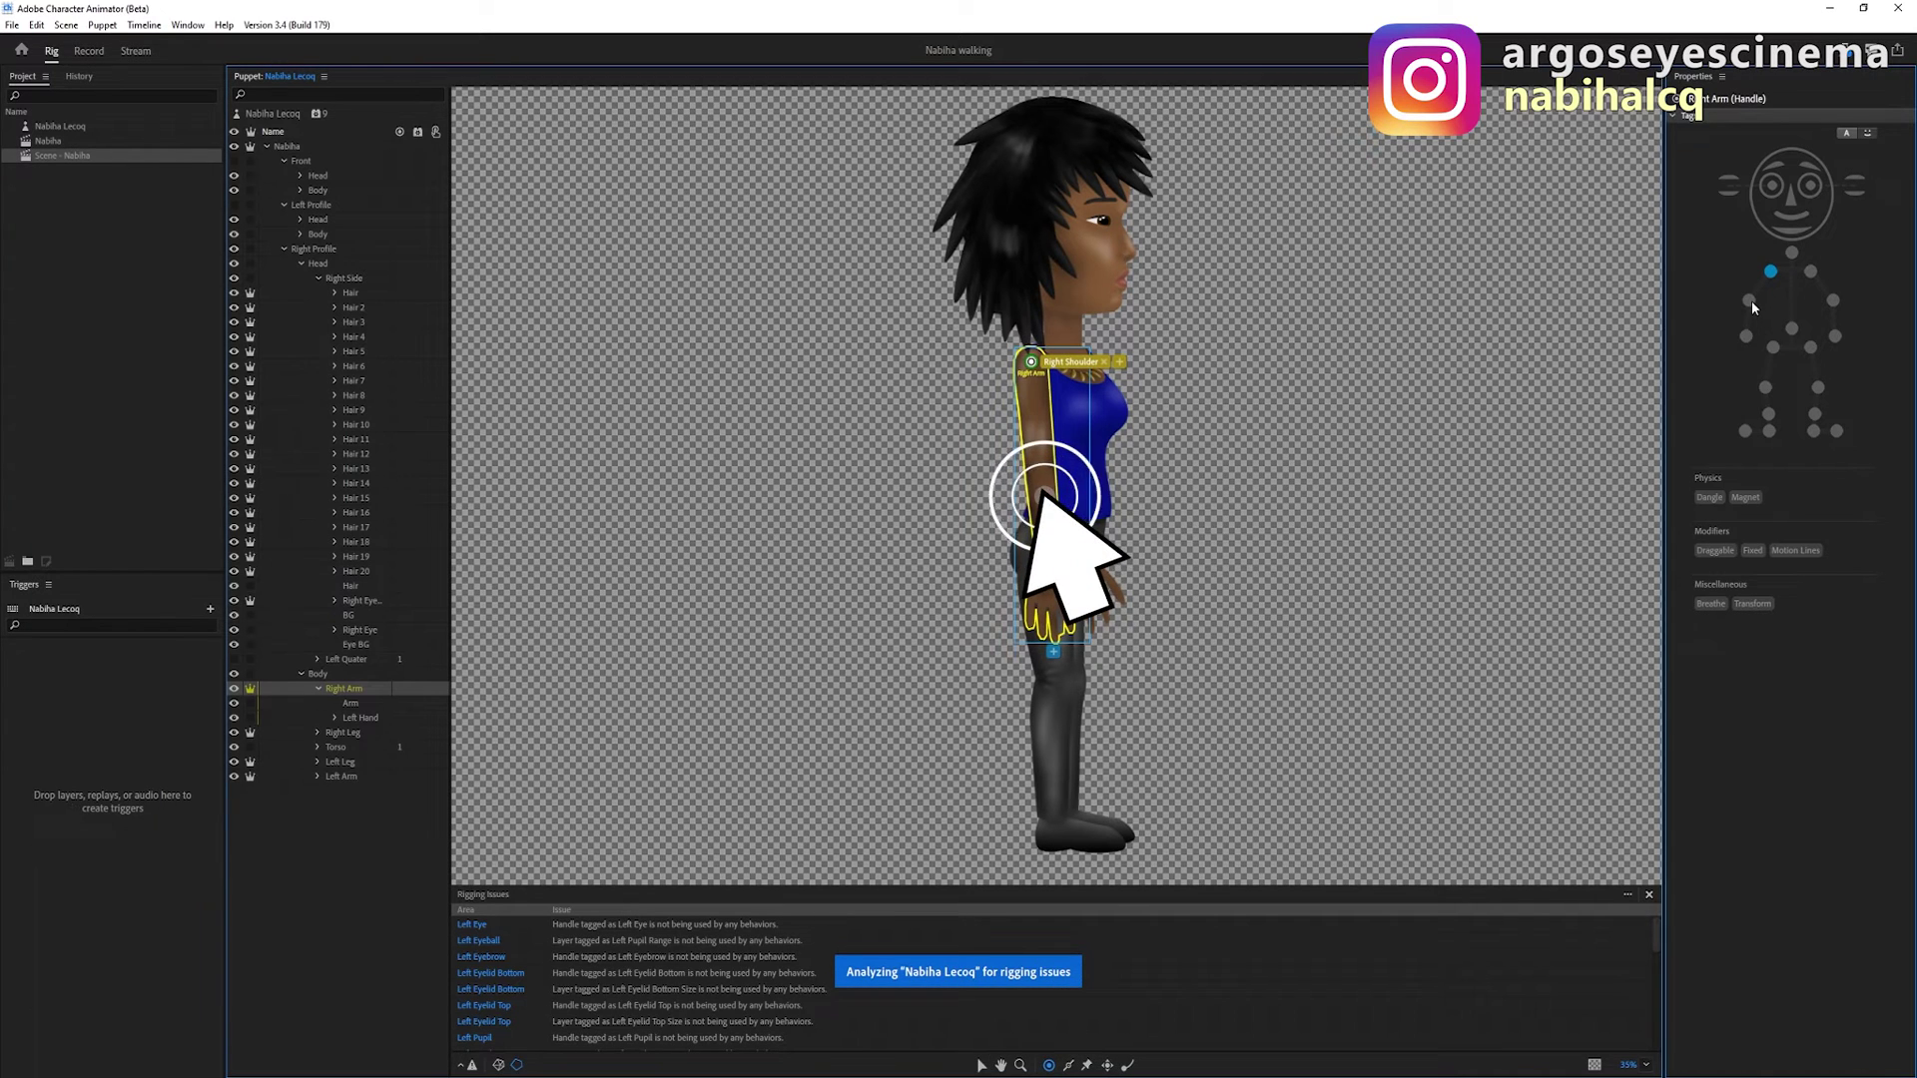
Add arm handles tagged Right Elbow and draggable Right Wrist
{"action": "left_click", "coordinate": [1039, 484]}
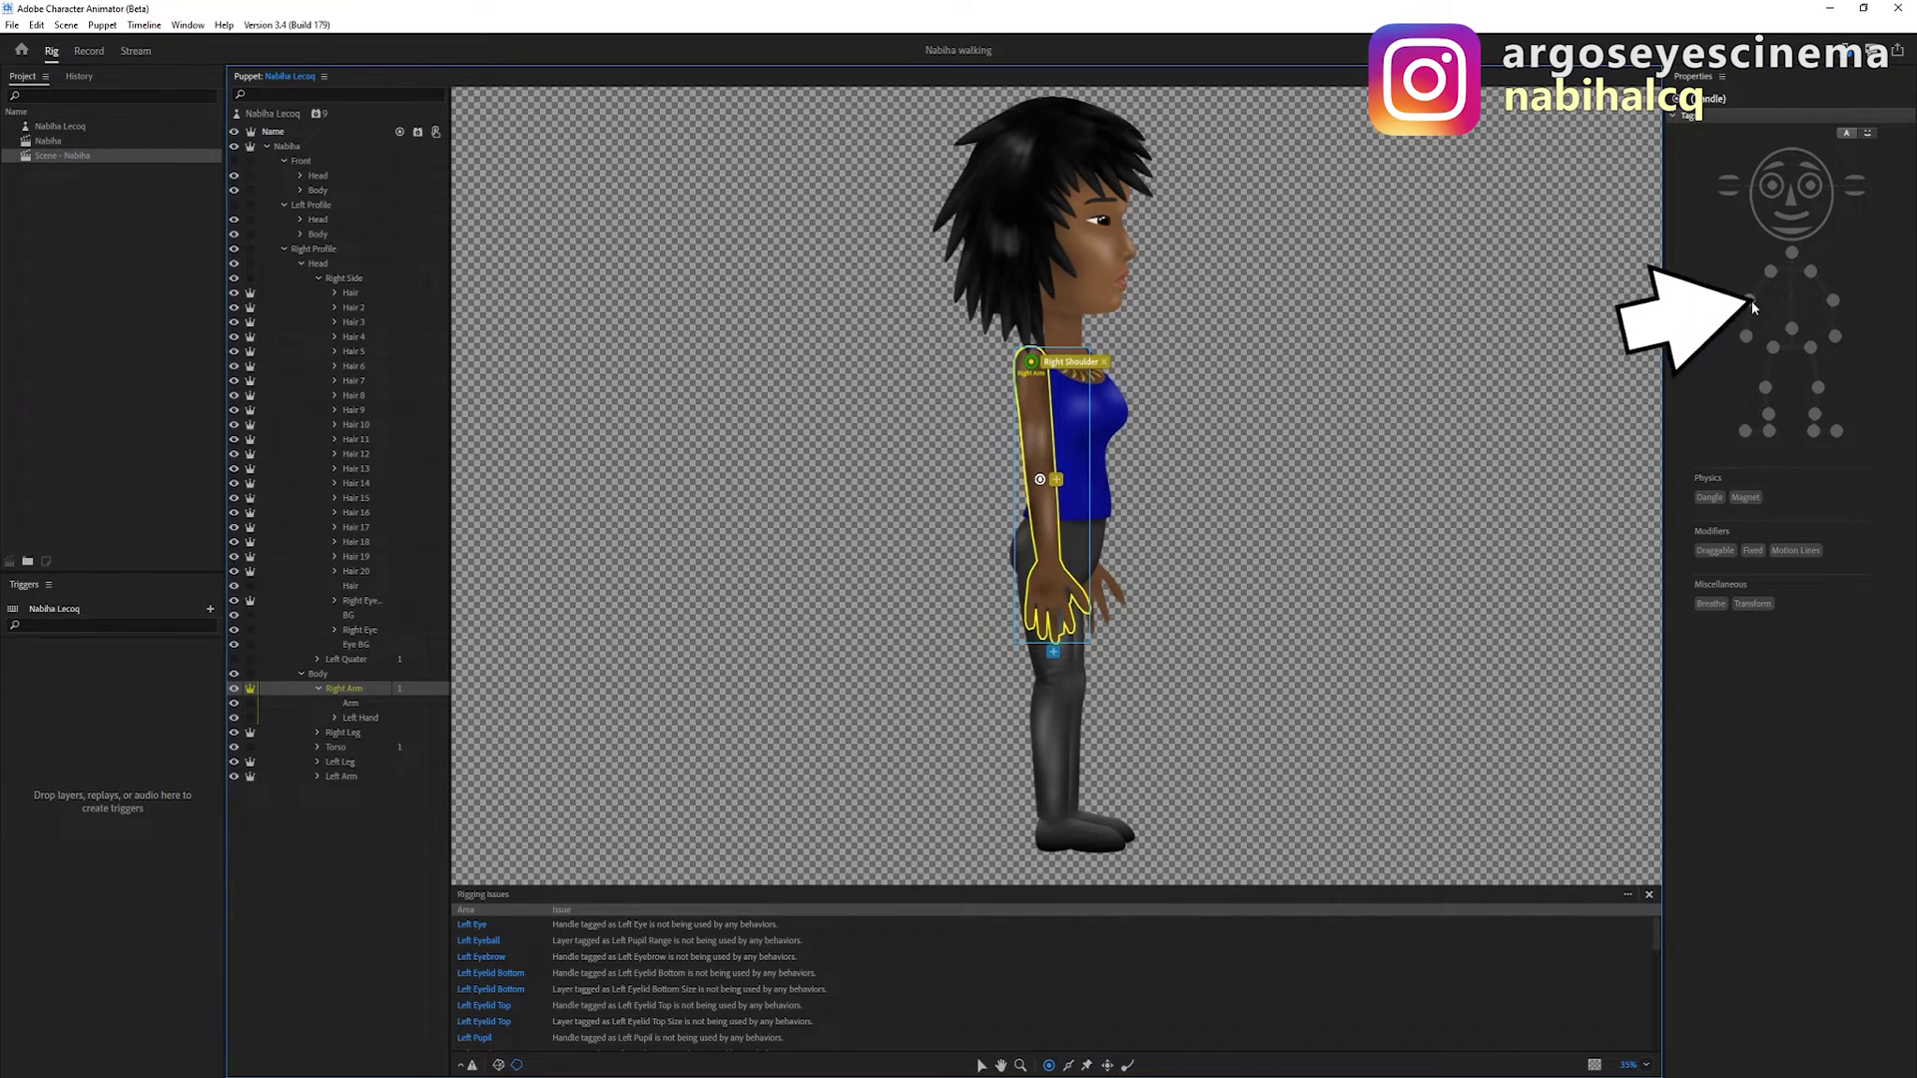
{"action": "left_click", "coordinate": [1749, 304]}
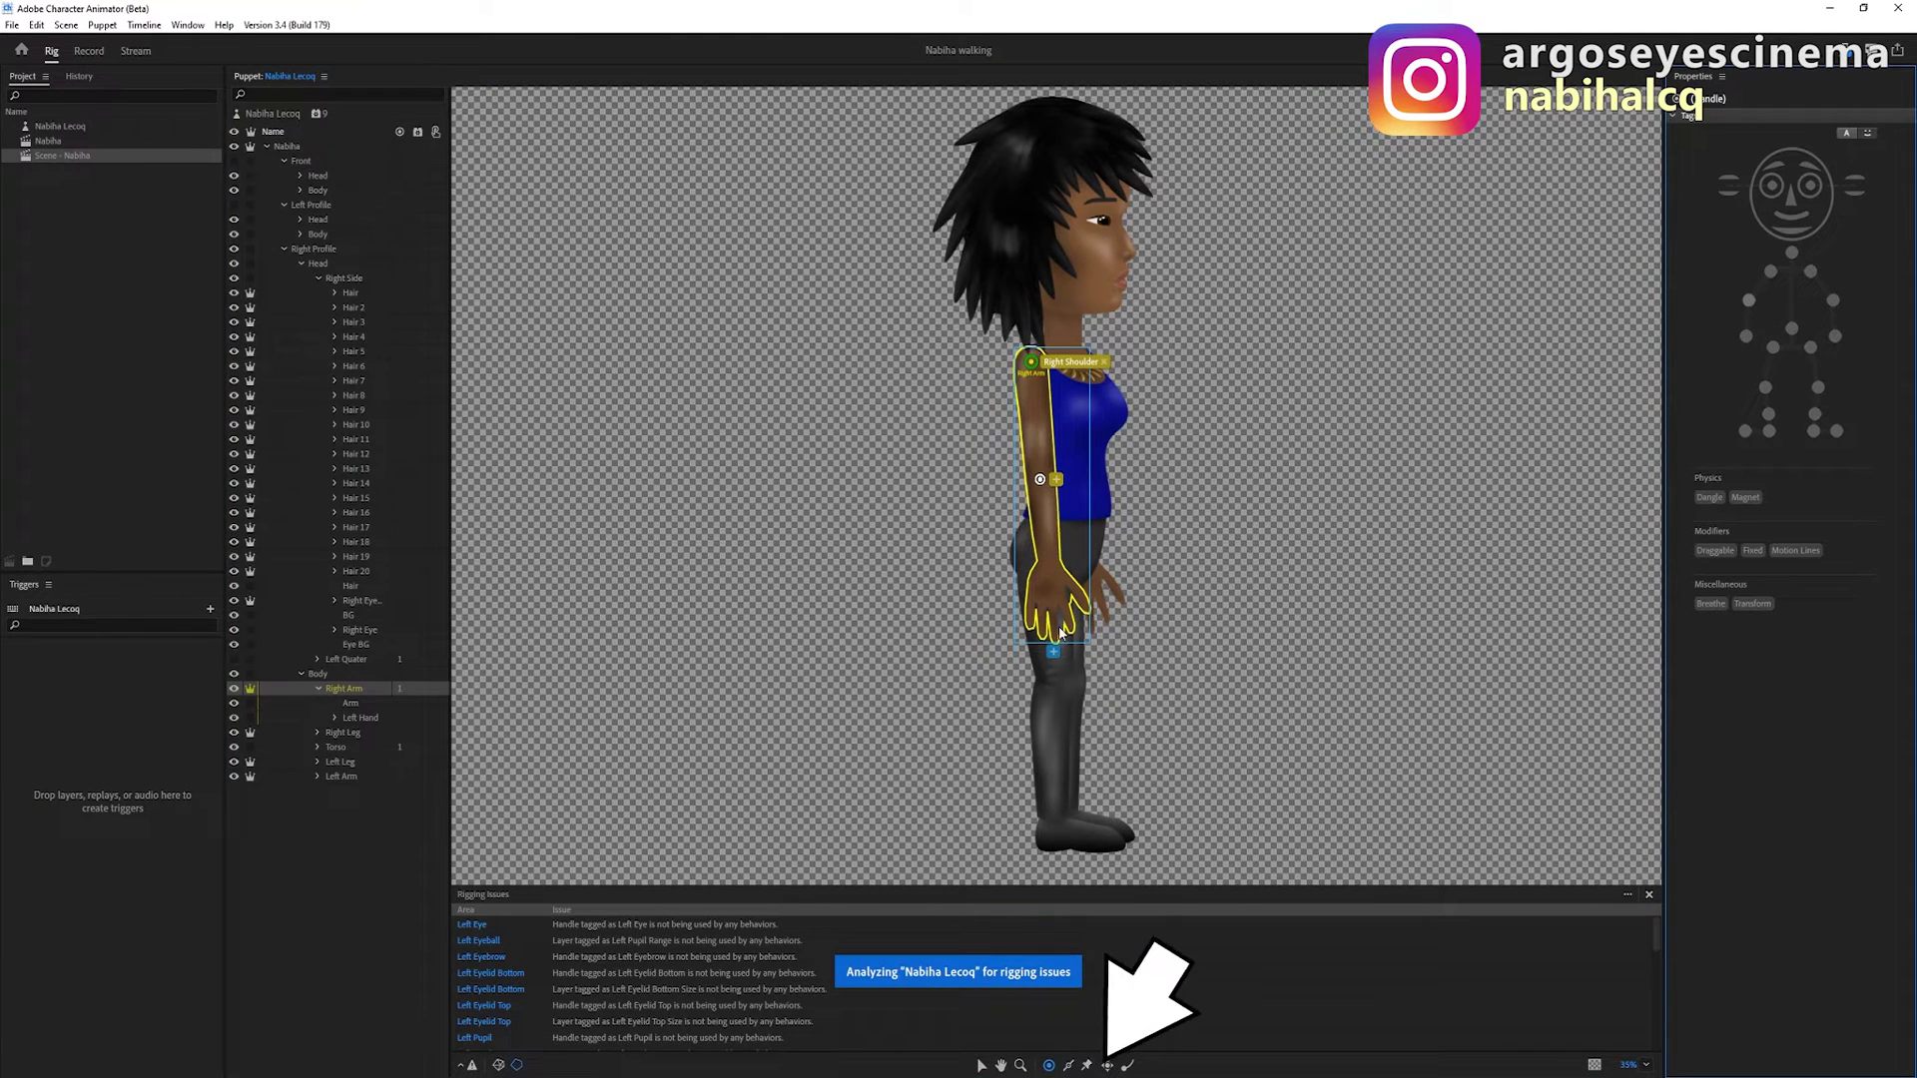
{"action": "left_click", "coordinate": [1108, 1065]}
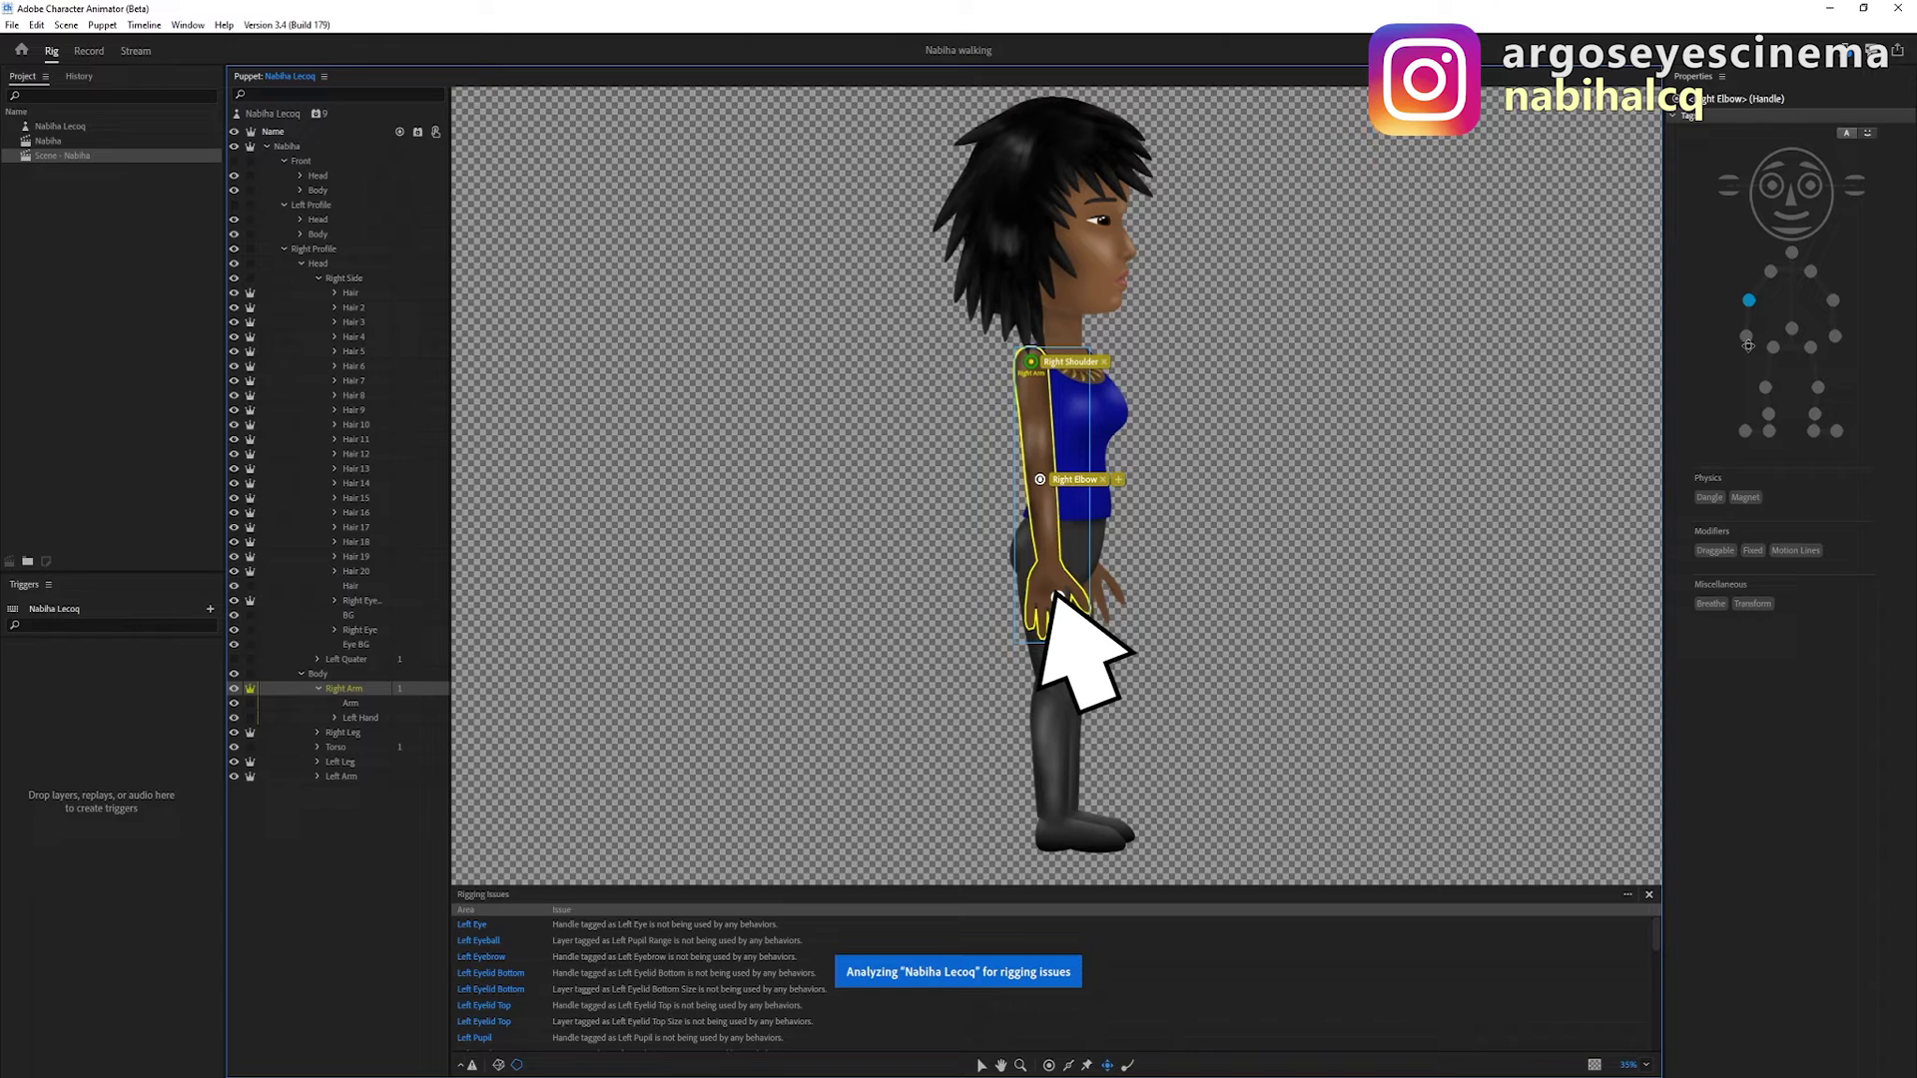
{"action": "left_click", "coordinate": [1056, 575]}
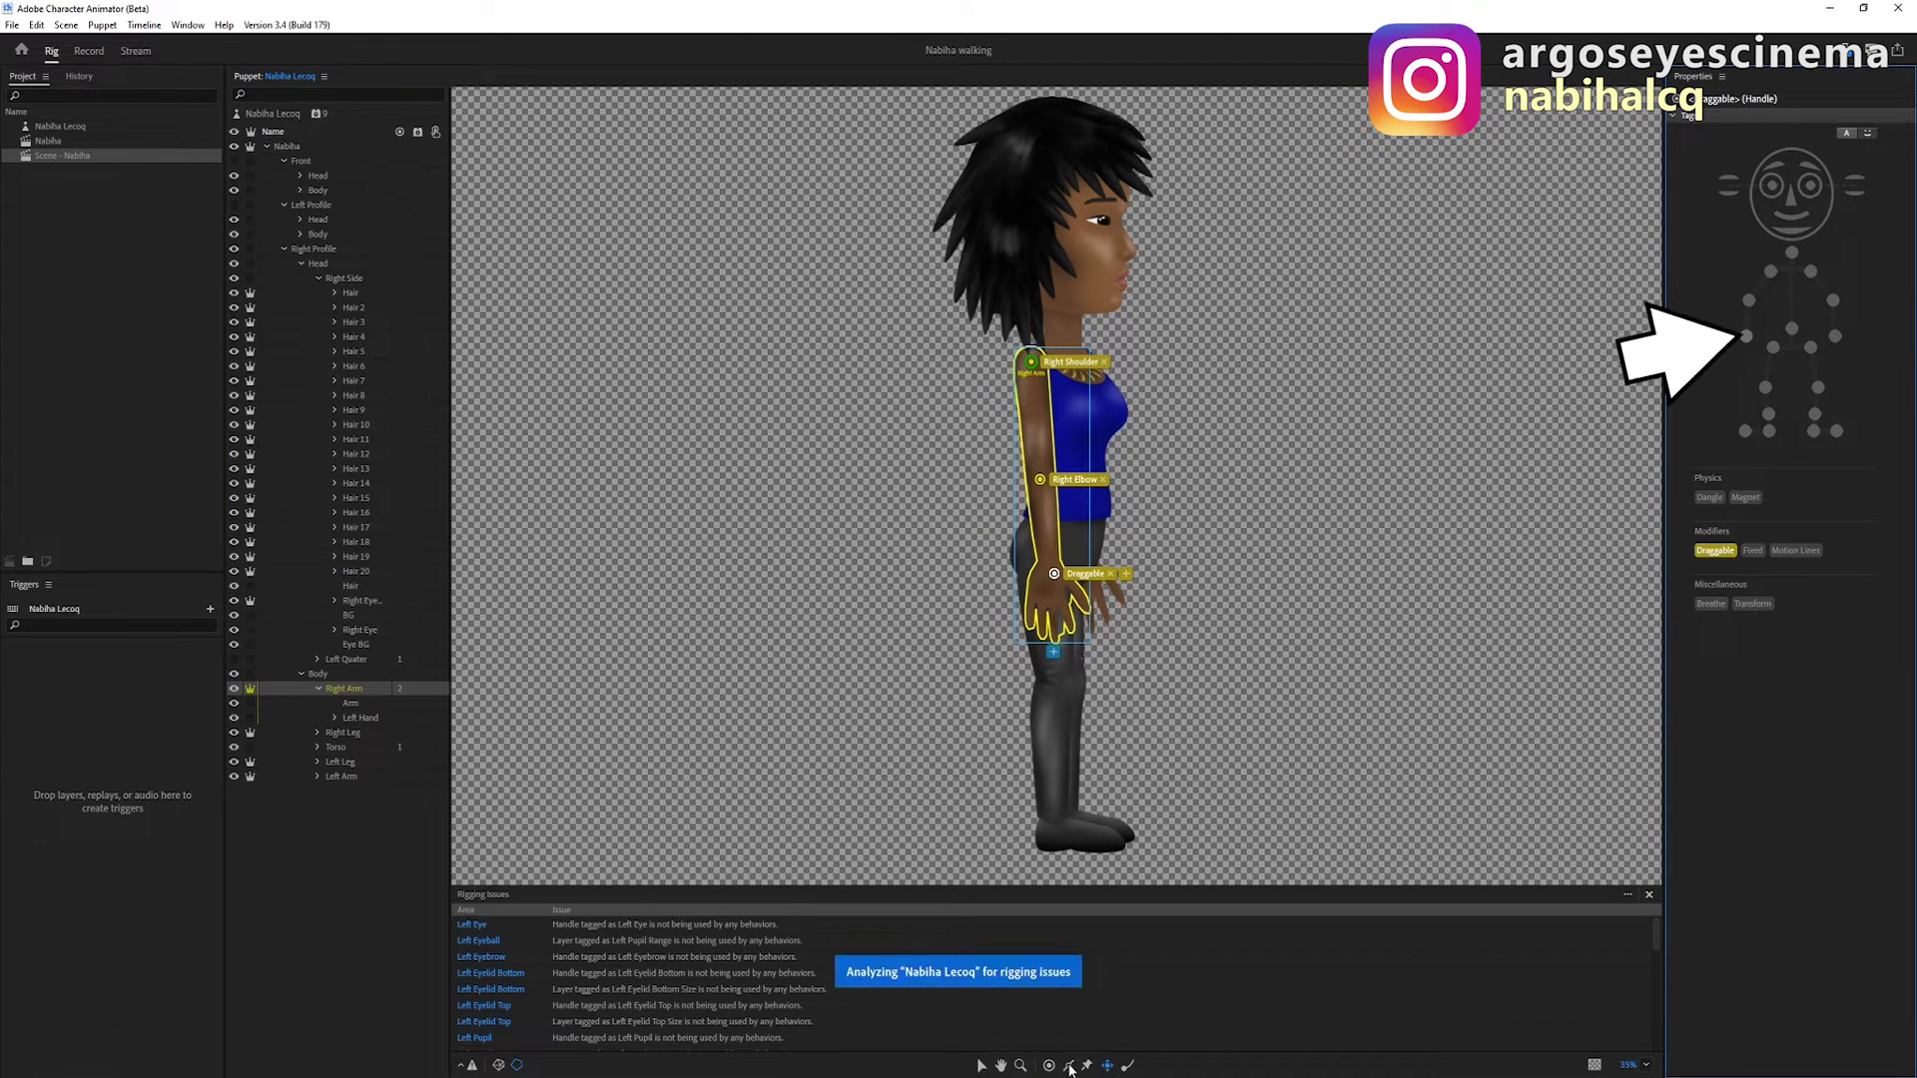
{"action": "left_click", "coordinate": [1744, 338]}
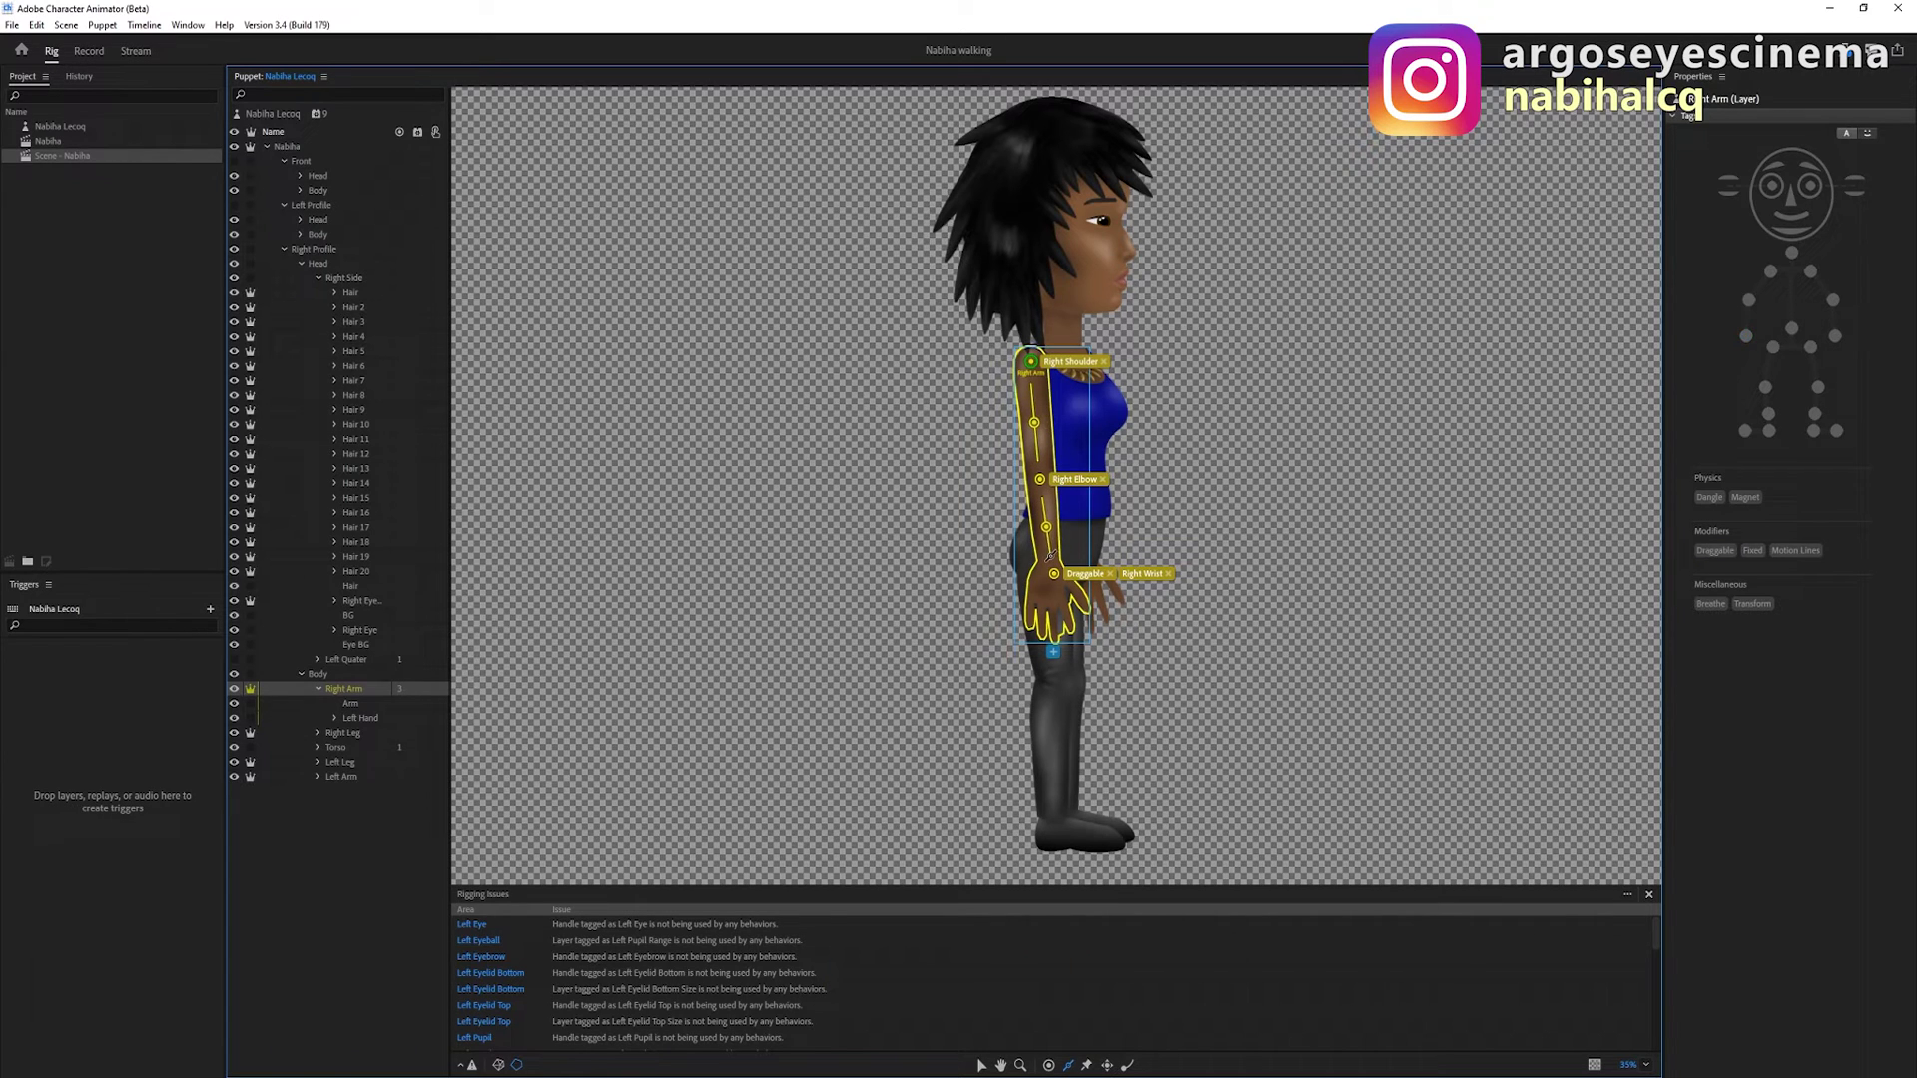
Tag the Right Leg's origin handle as Right Hip
{"action": "left_click", "coordinate": [341, 732]}
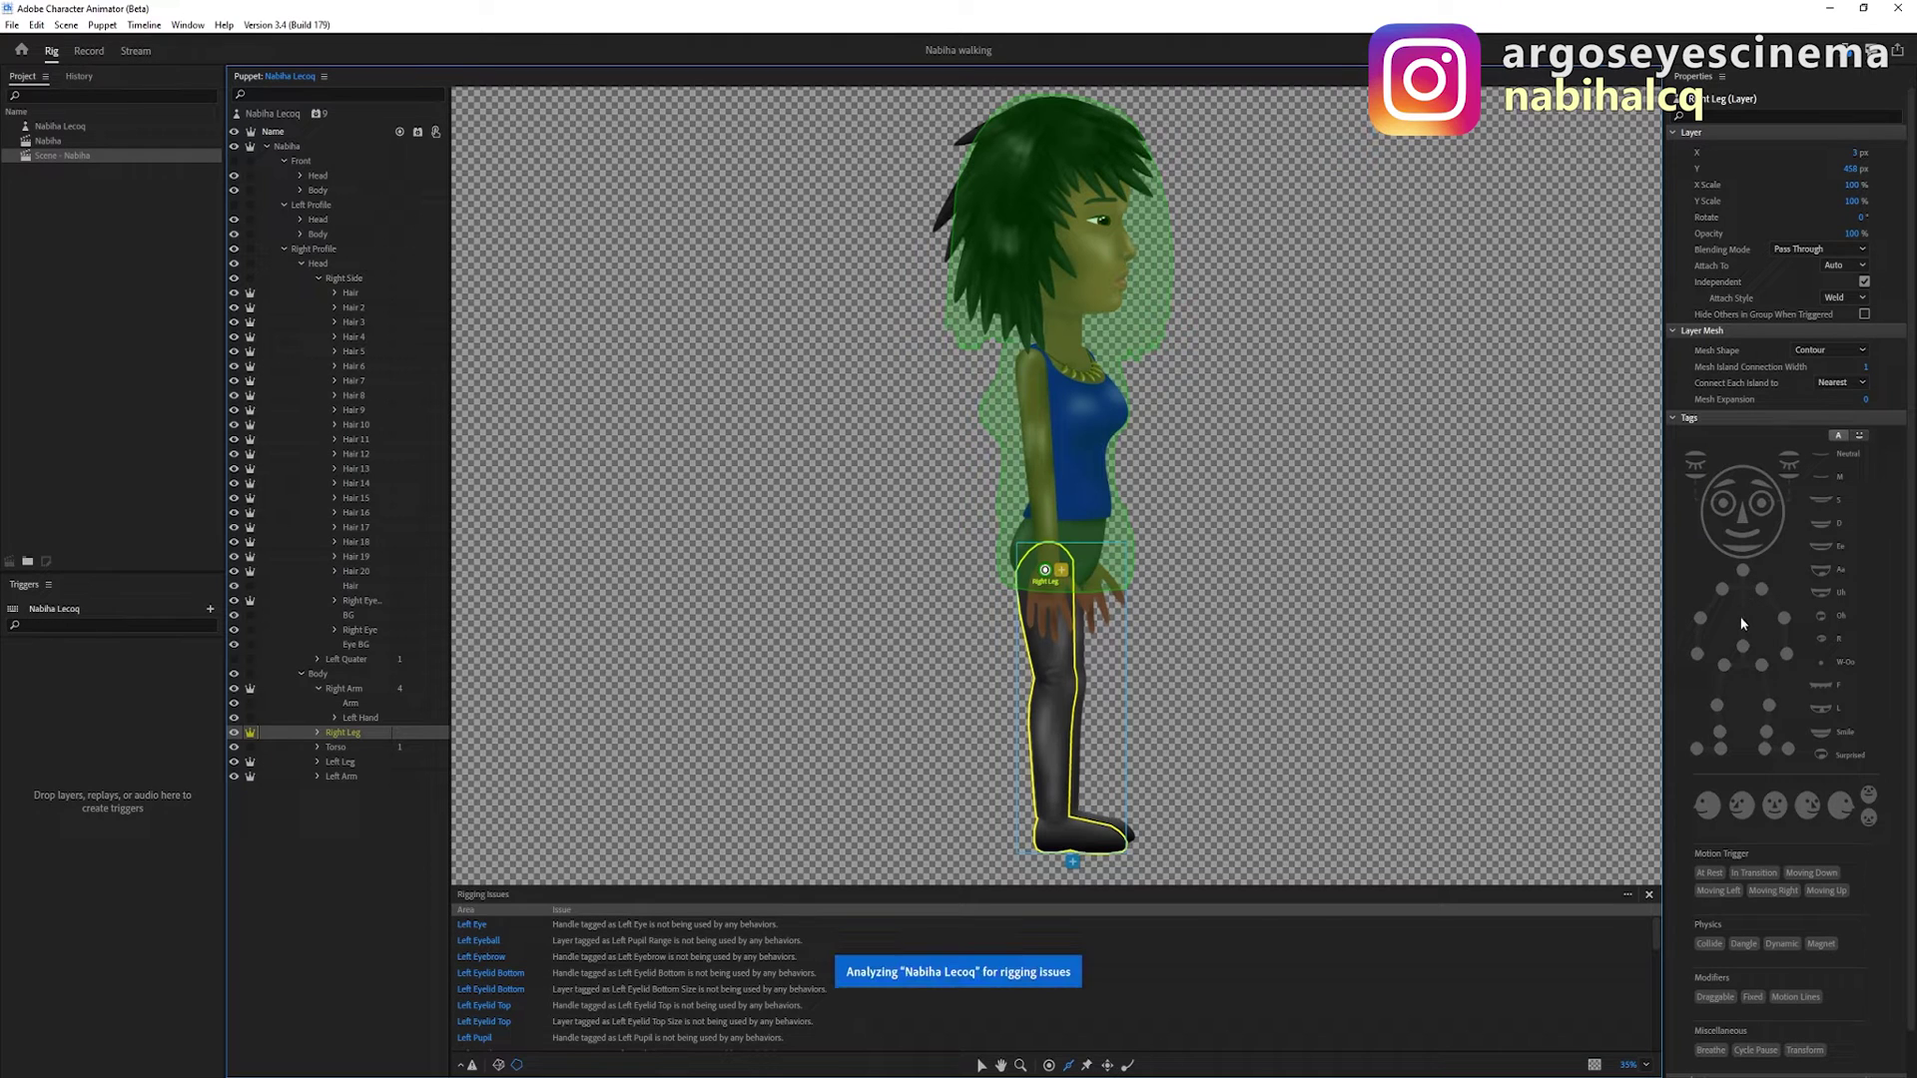
{"action": "left_click", "coordinate": [1756, 640]}
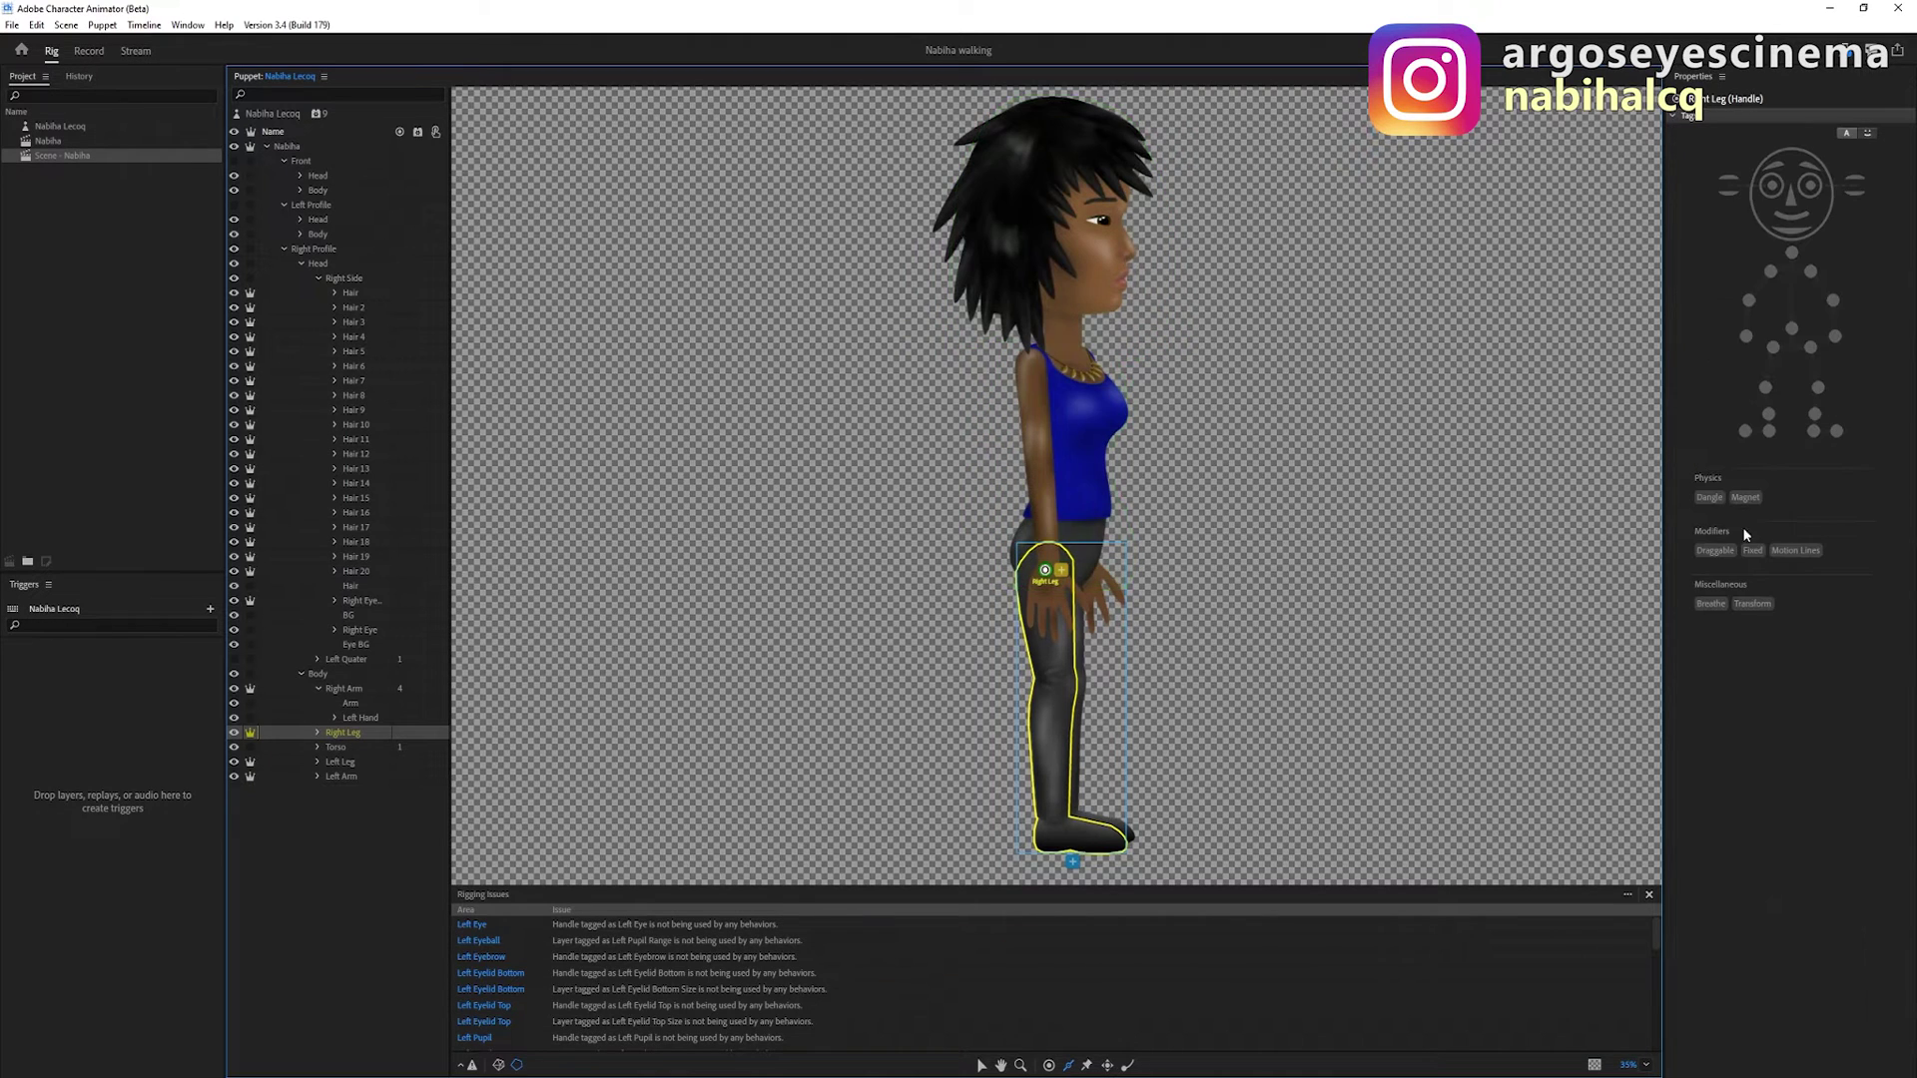
{"action": "left_click", "coordinate": [1771, 348]}
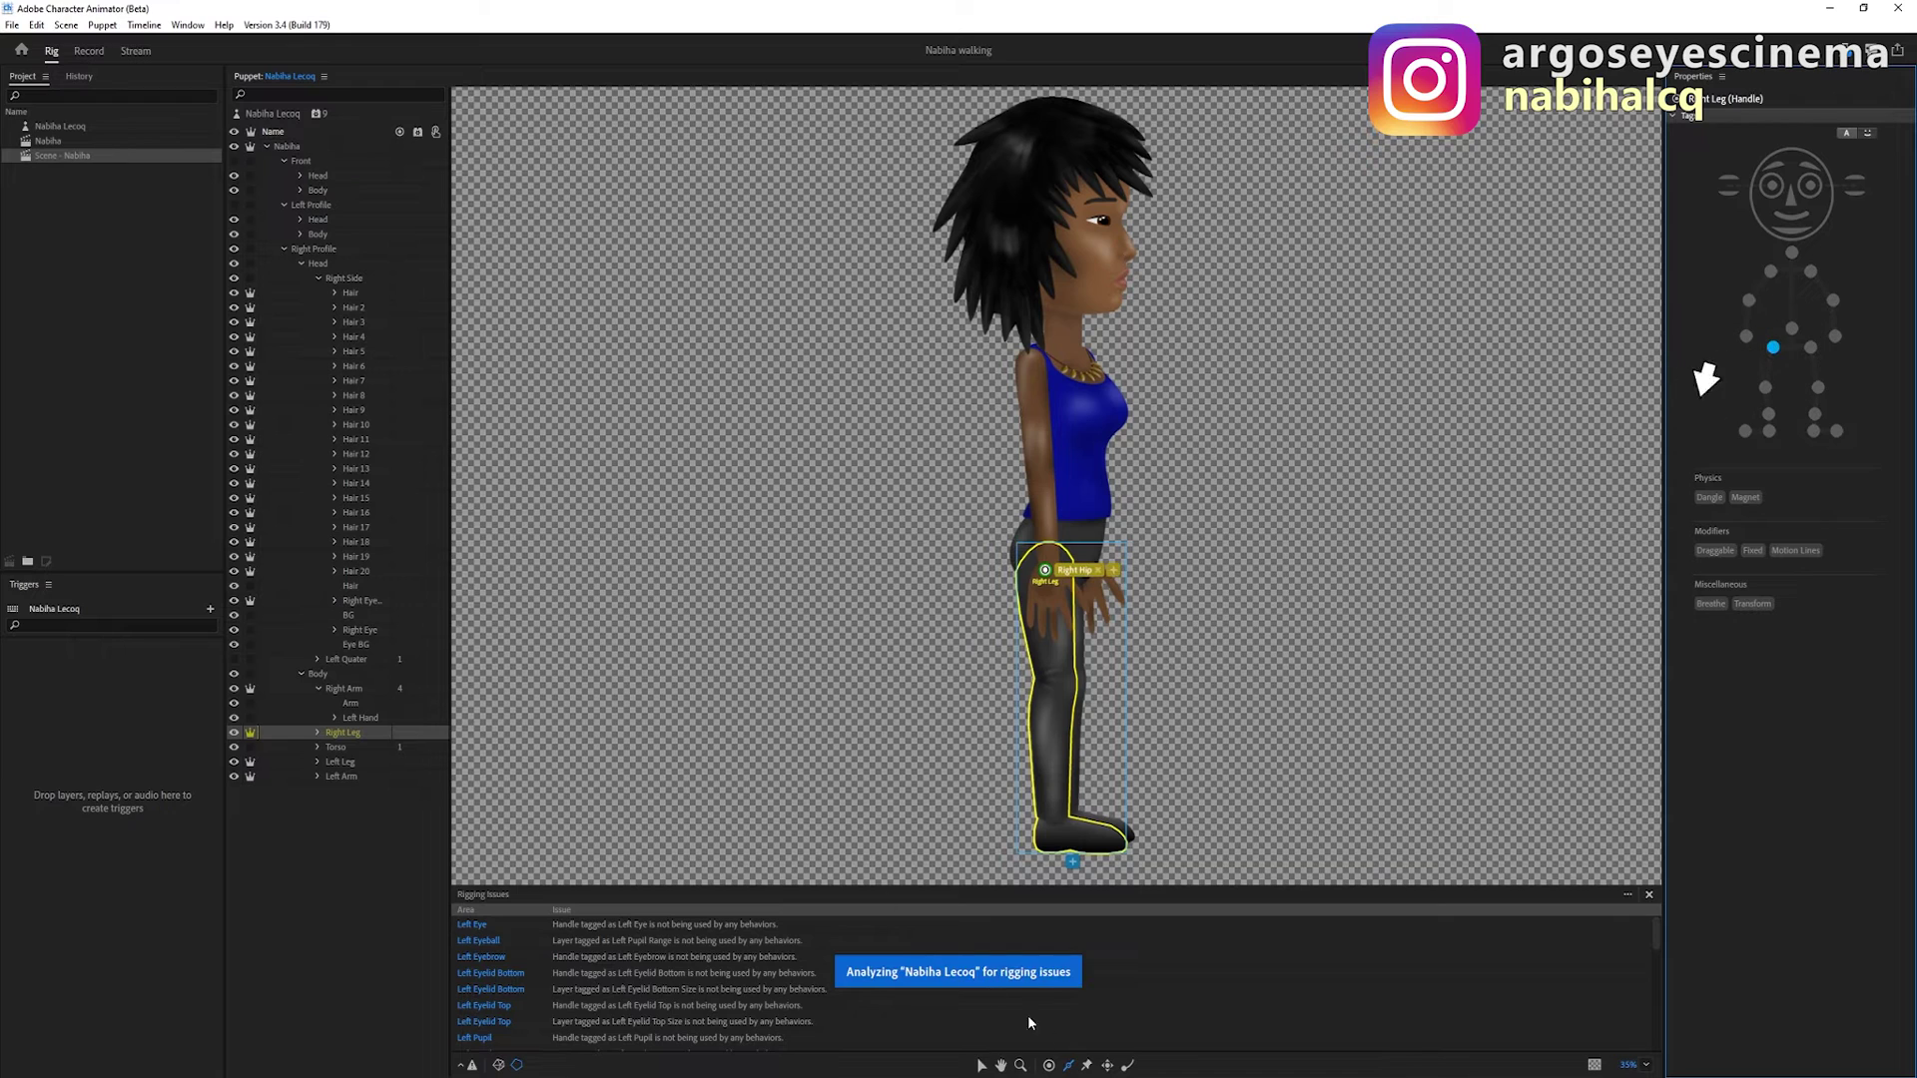
Add right leg handles tagged Right Knee, Right Ankle and Right Heel
{"action": "left_click", "coordinate": [1048, 1065]}
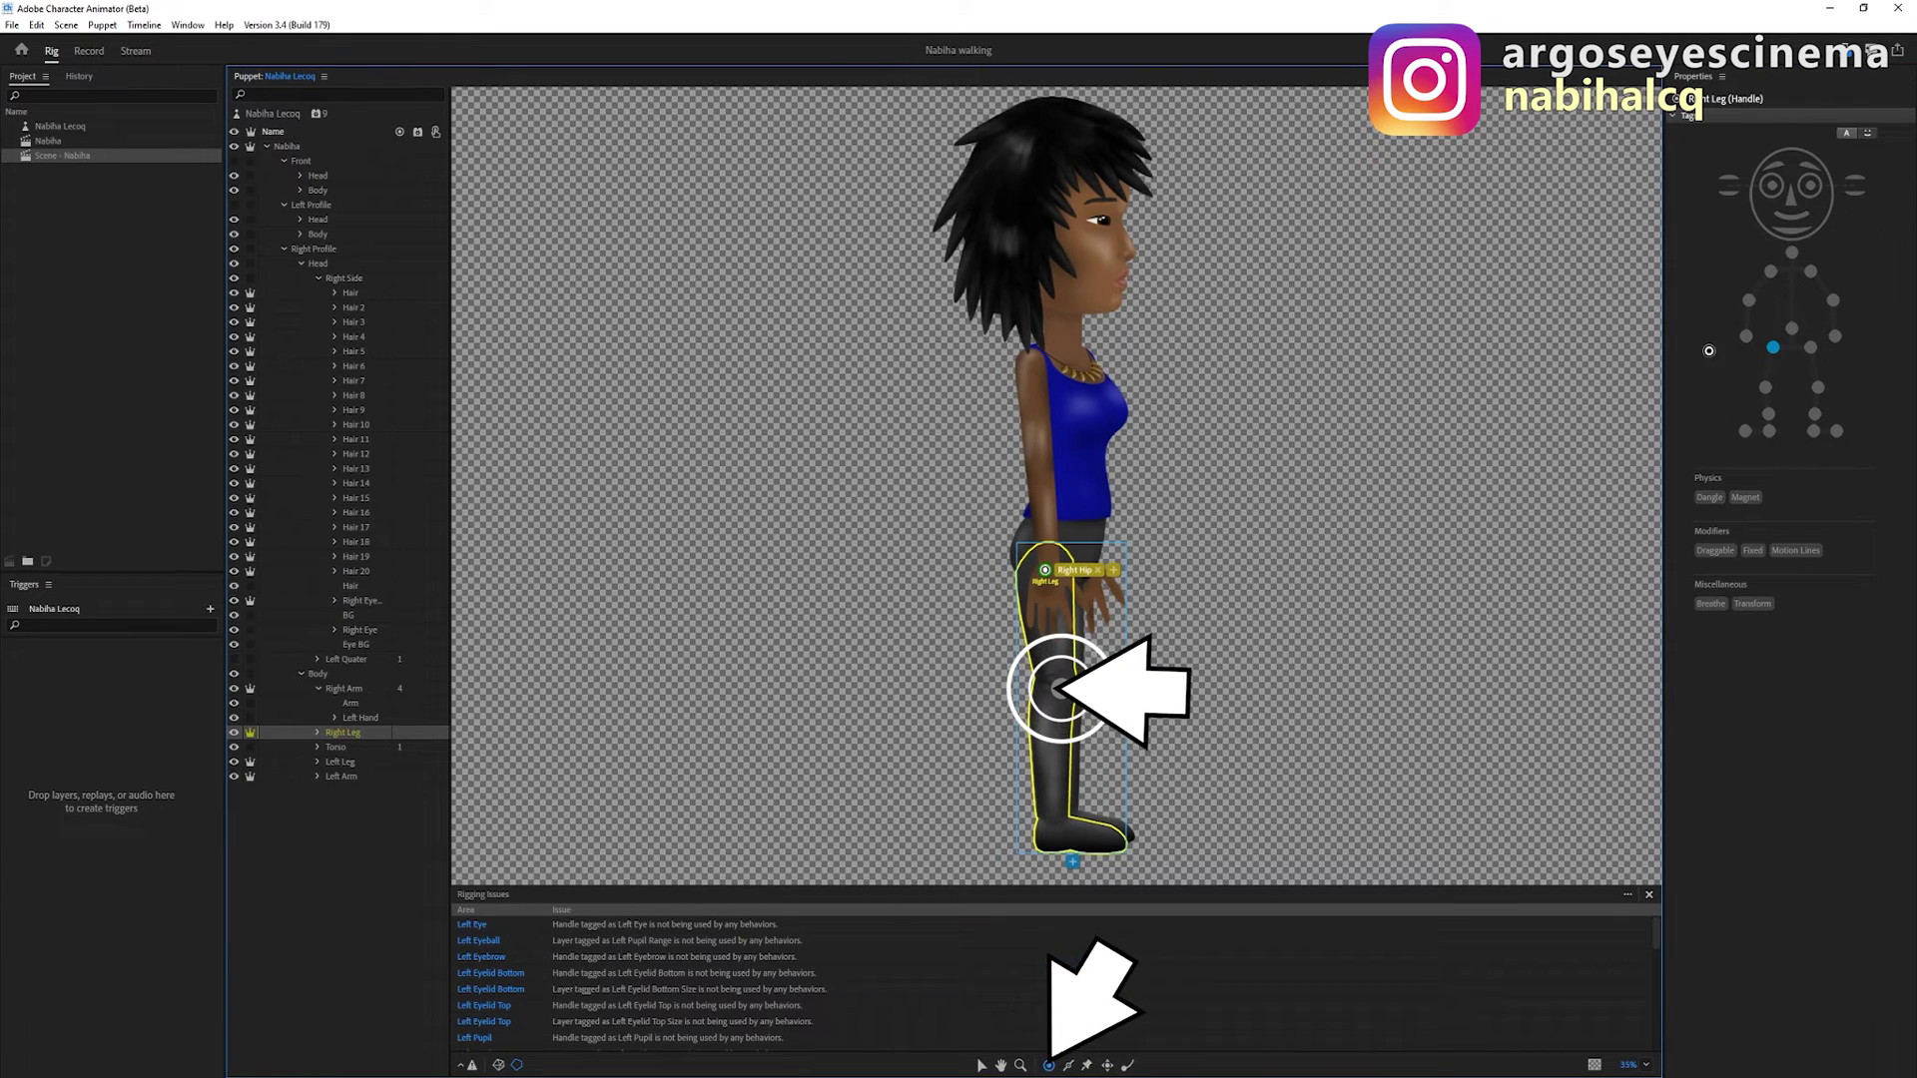
{"action": "left_click", "coordinate": [1061, 690]}
{"action": "left_click", "coordinate": [1765, 415]}
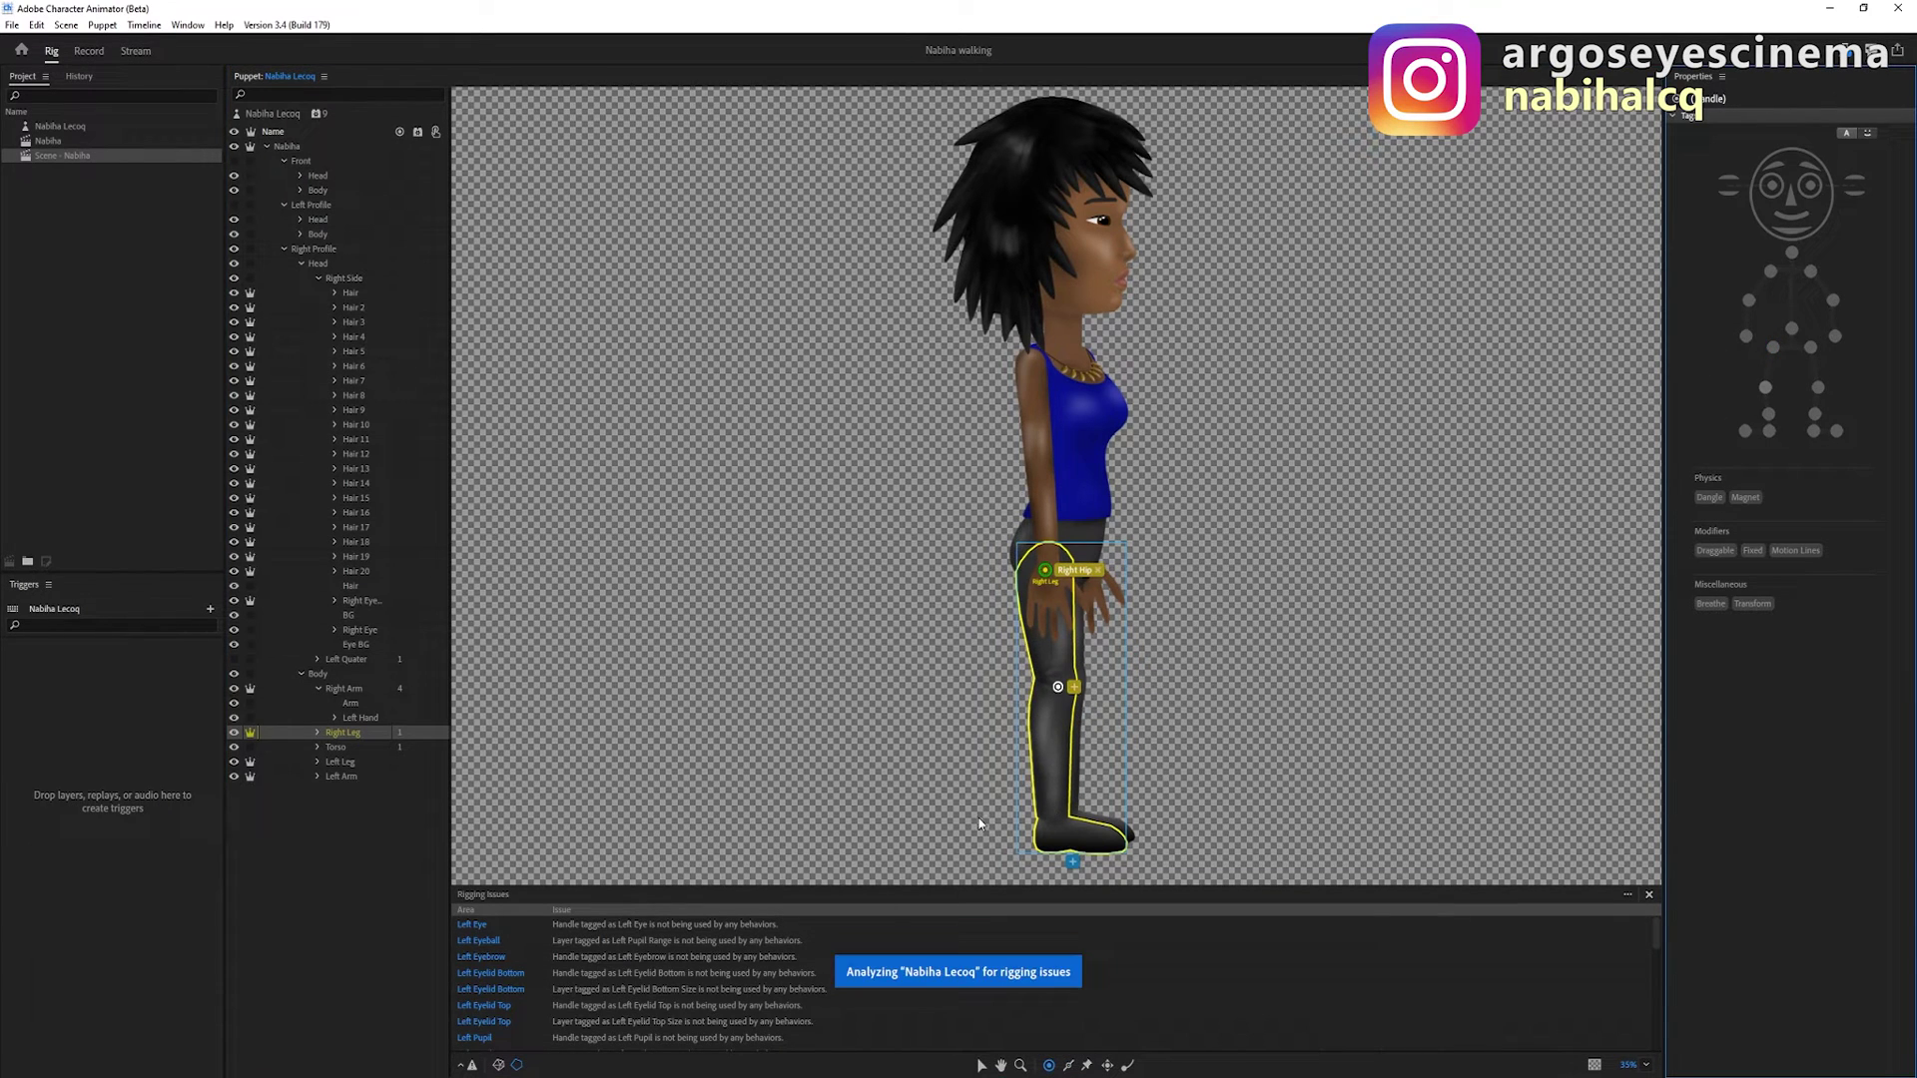
{"action": "left_click", "coordinate": [1053, 802]}
{"action": "left_click", "coordinate": [1049, 836]}
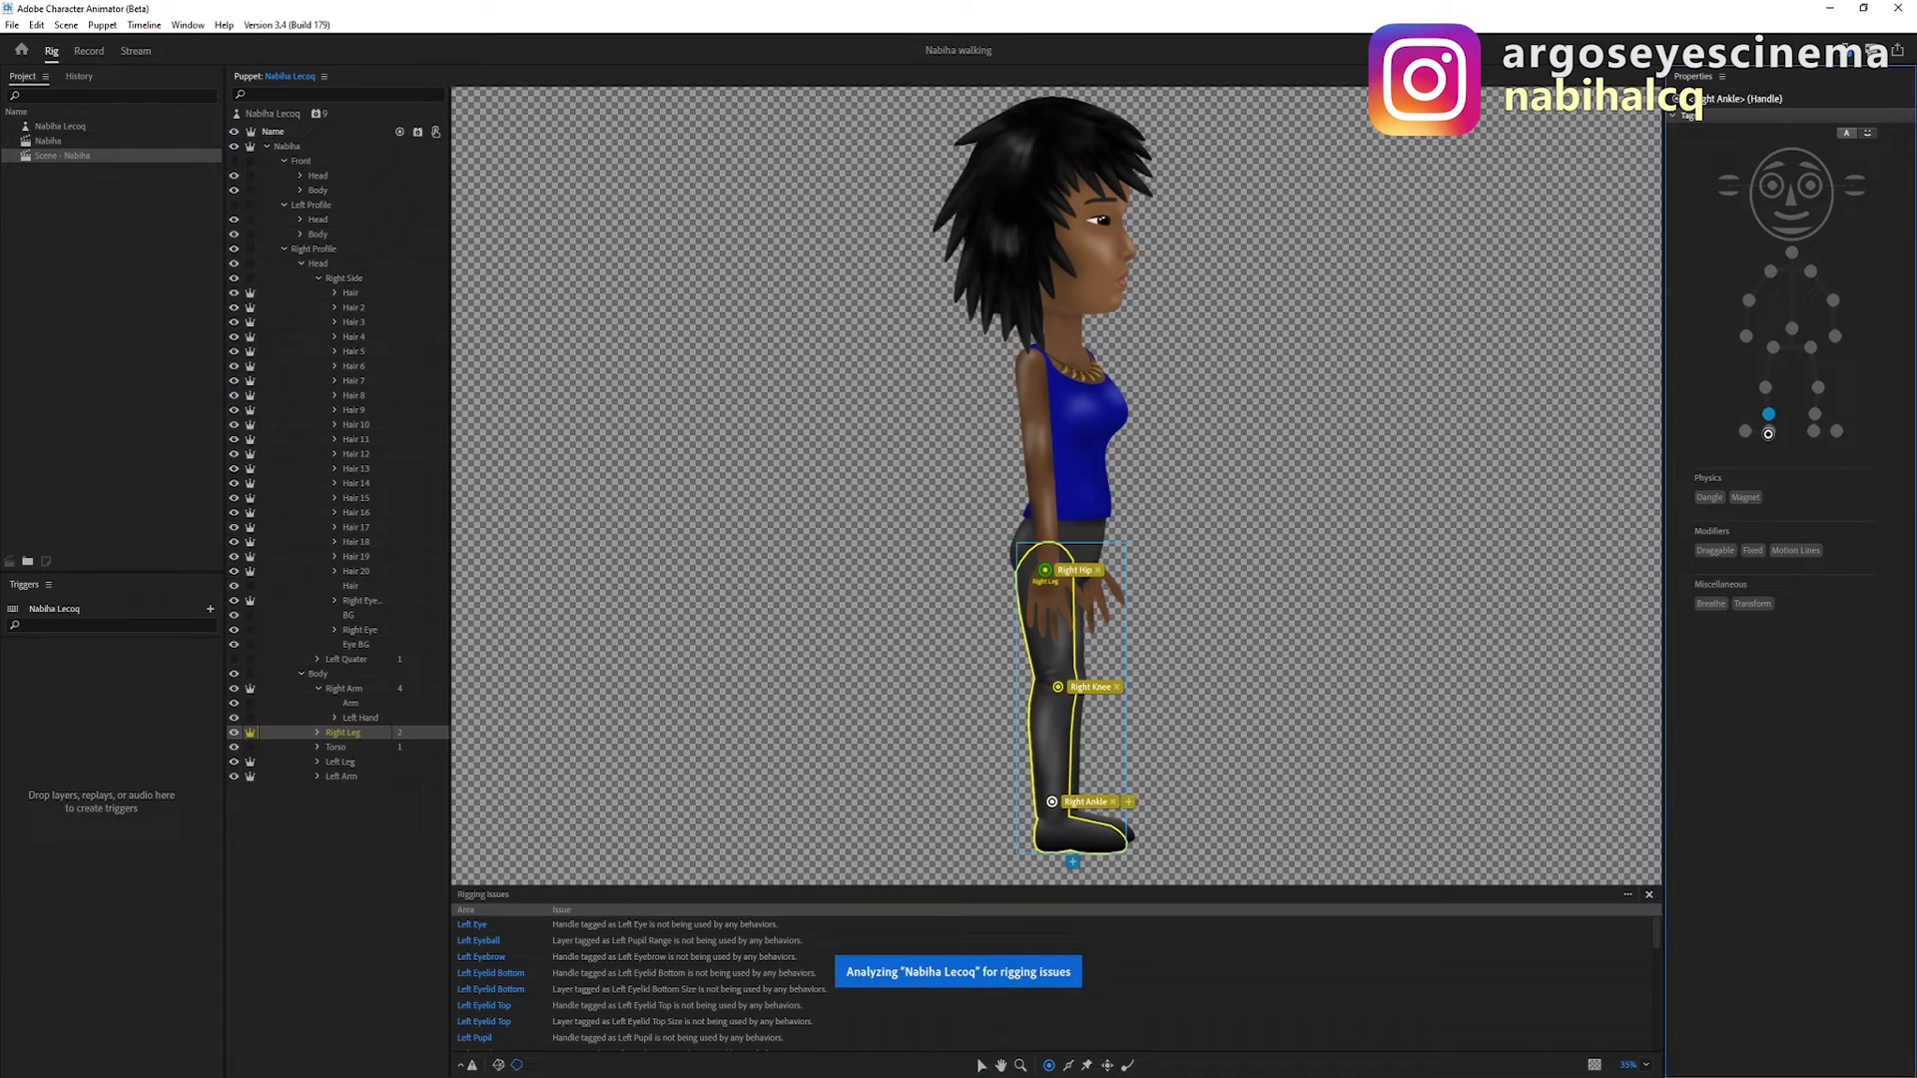
{"action": "left_click", "coordinate": [1769, 431]}
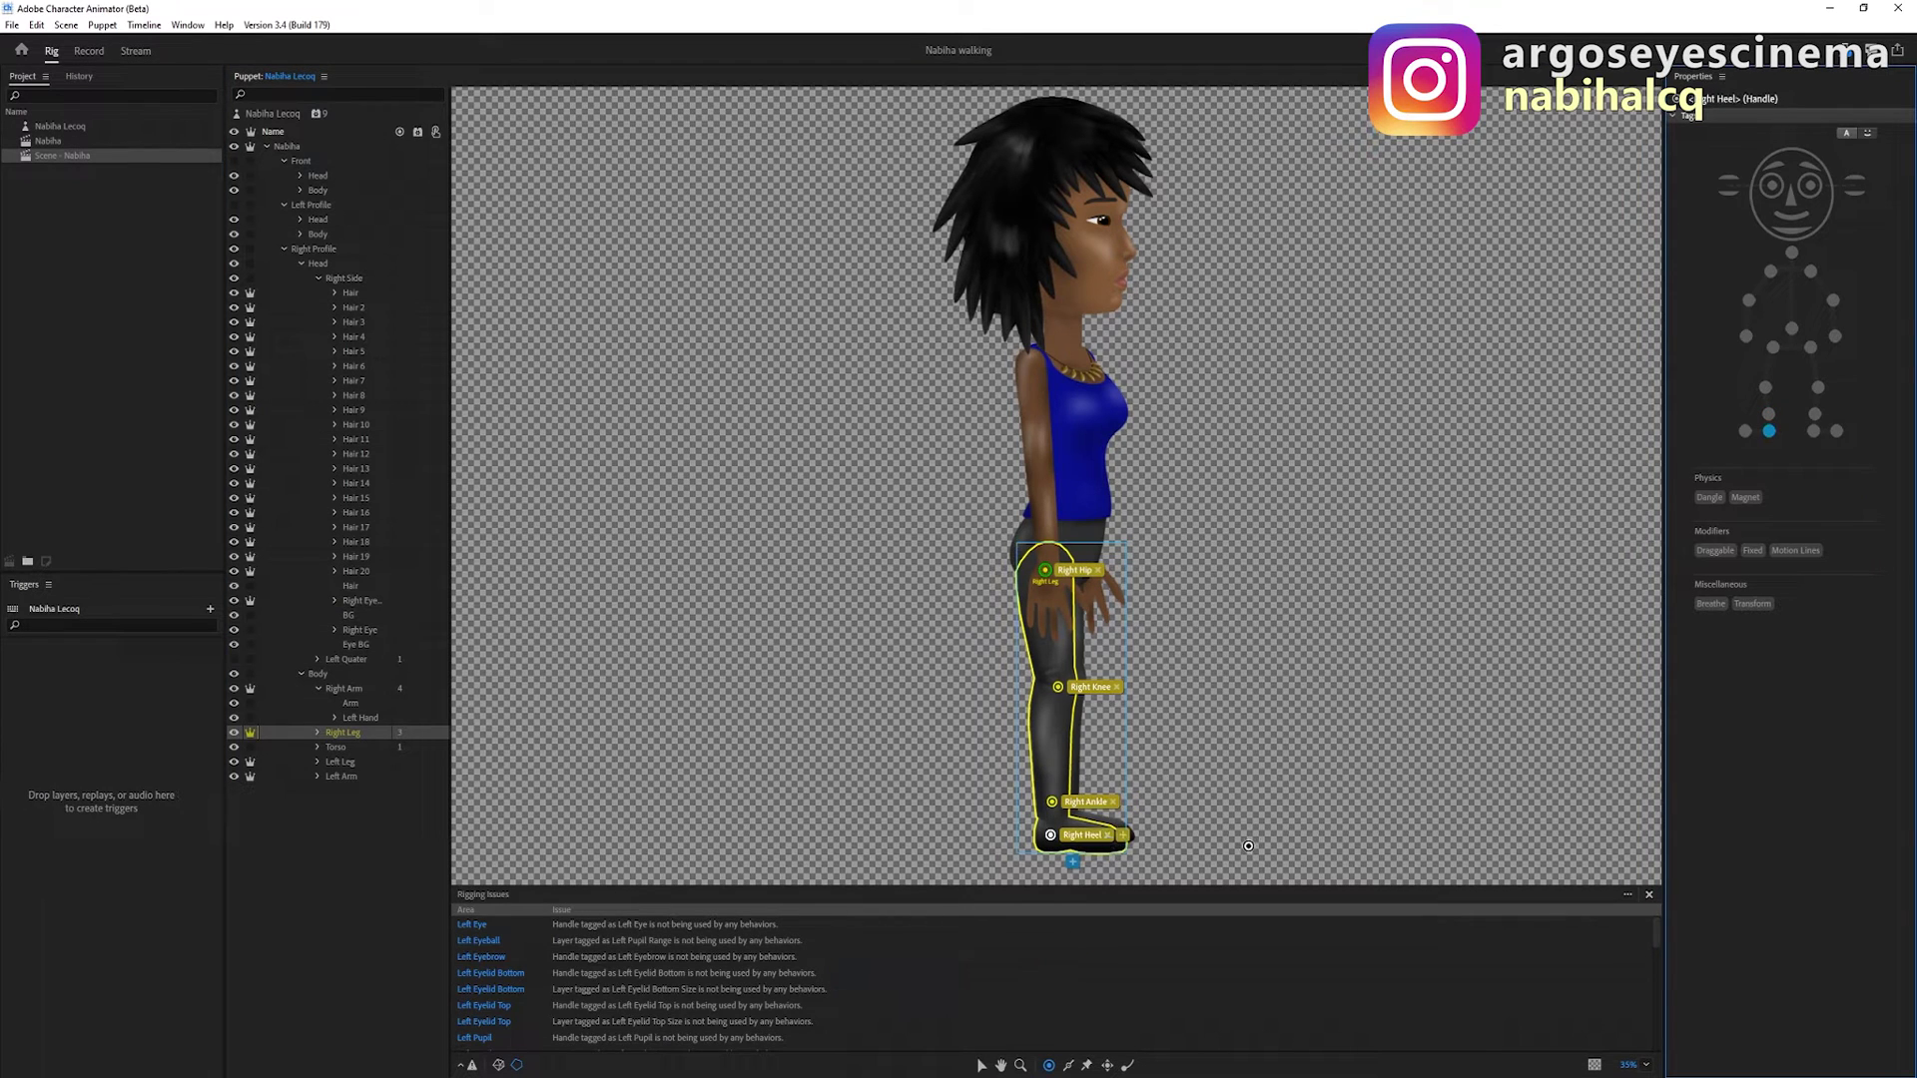
{"action": "left_click", "coordinate": [1110, 837]}
{"action": "left_click", "coordinate": [1746, 432]}
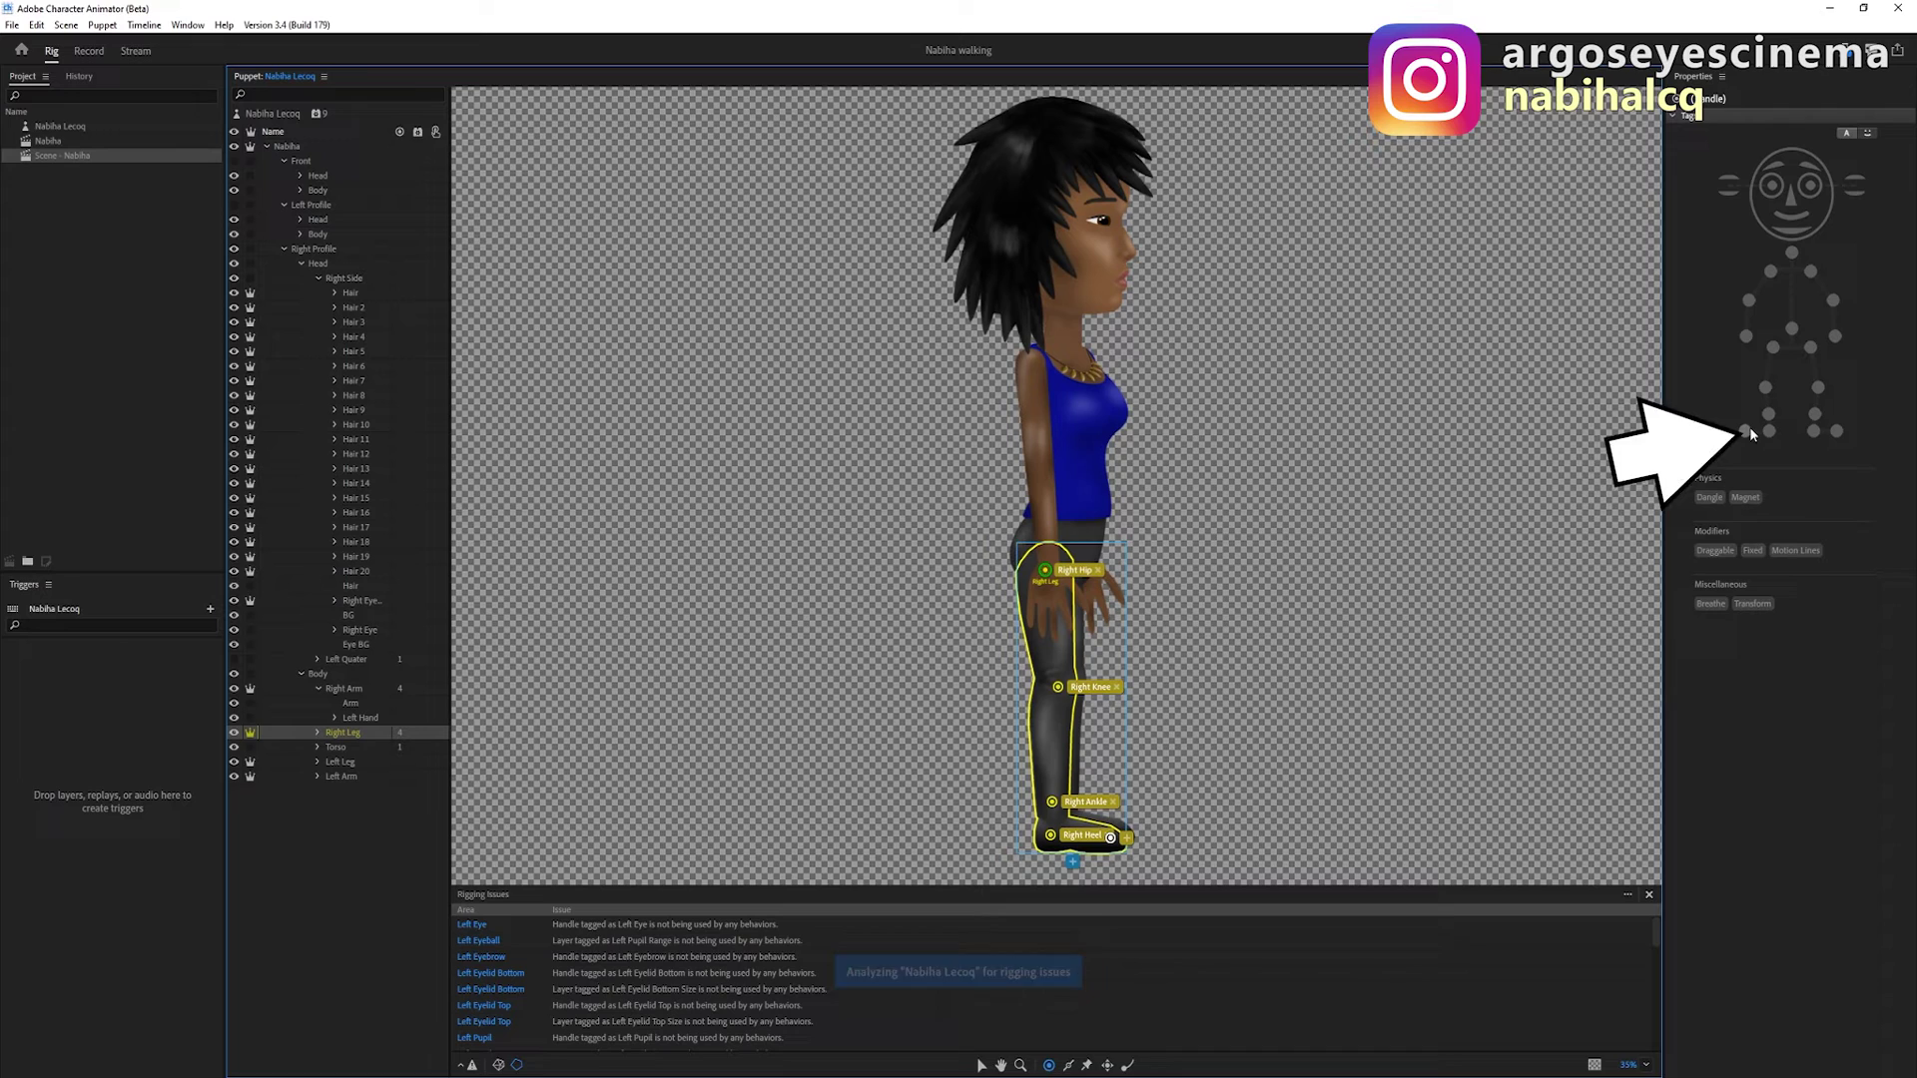
Attach the Left Leg at the hip and add Left Hip, Knee, Ankle and Heel handles
{"action": "left_click", "coordinate": [336, 763]}
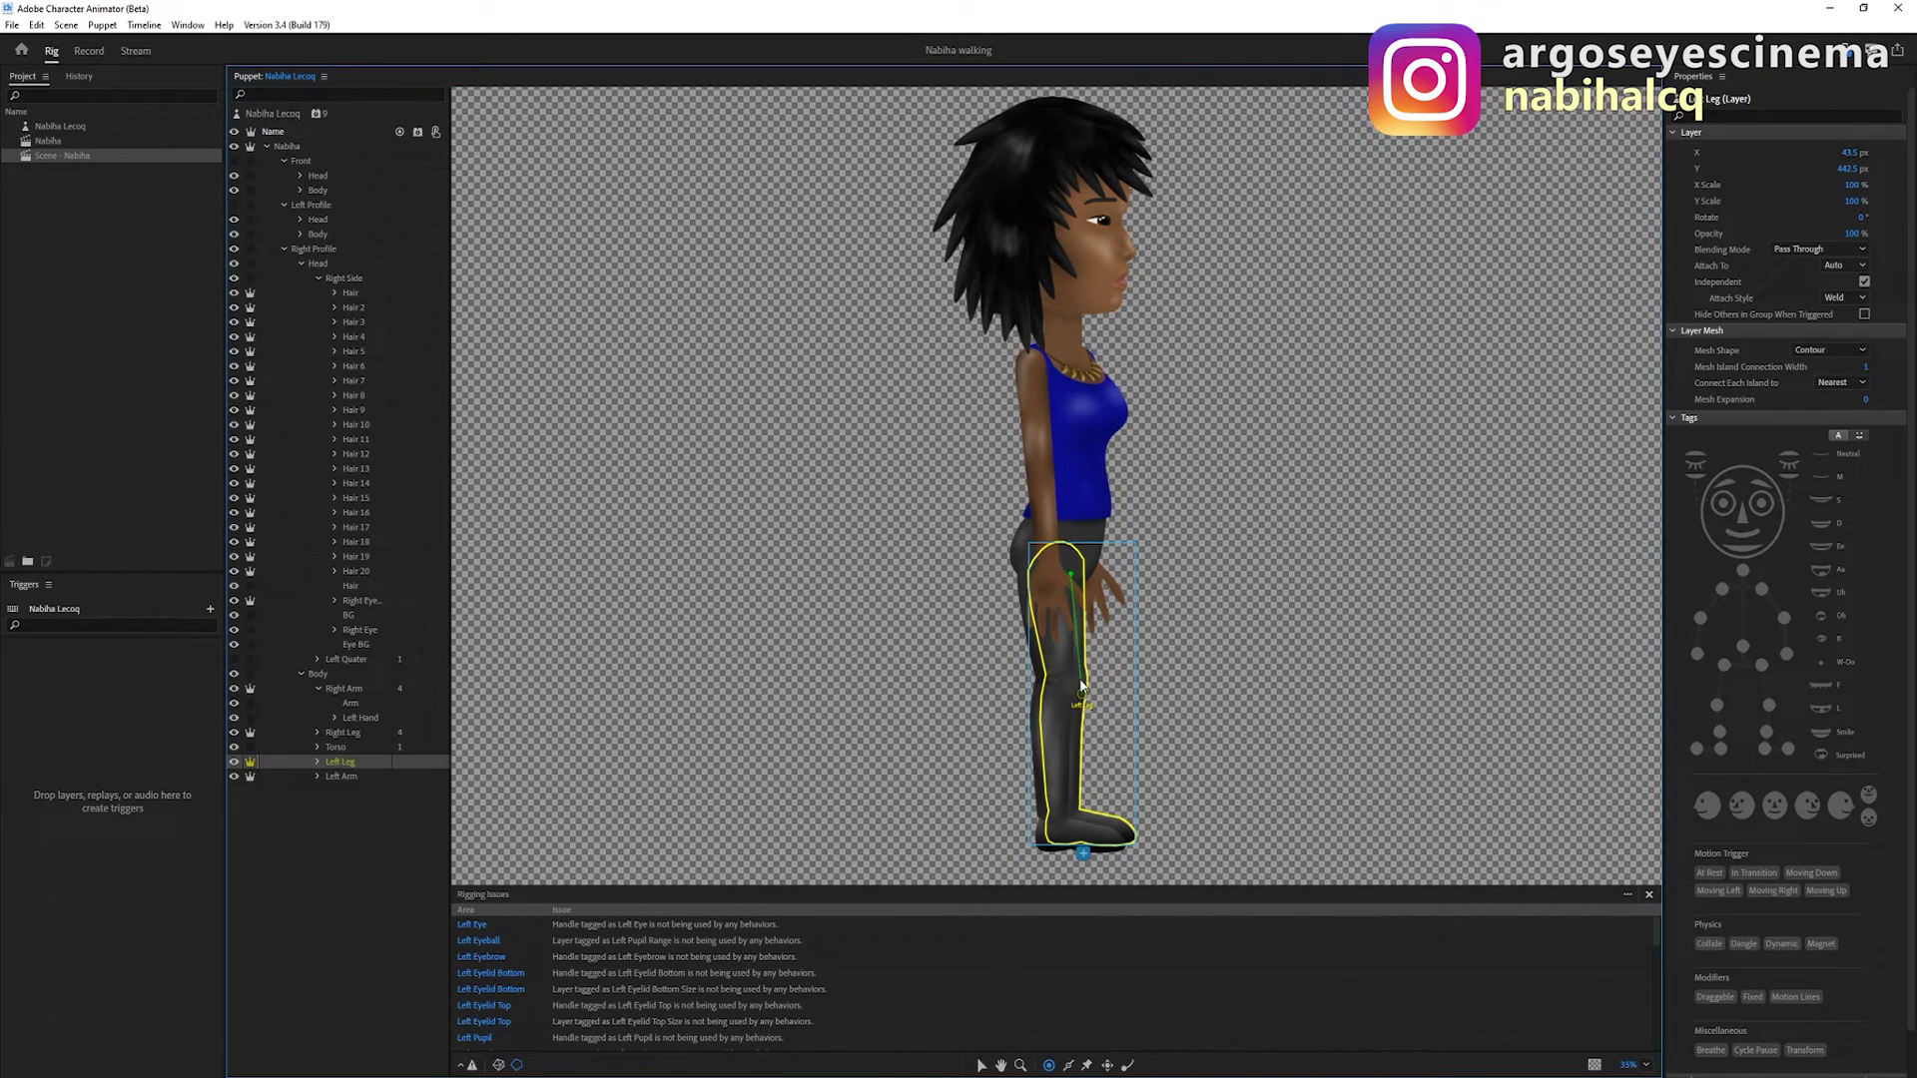
{"action": "left_click_drag", "start_coordinate": [1082, 685], "coordinate": [1072, 582]}
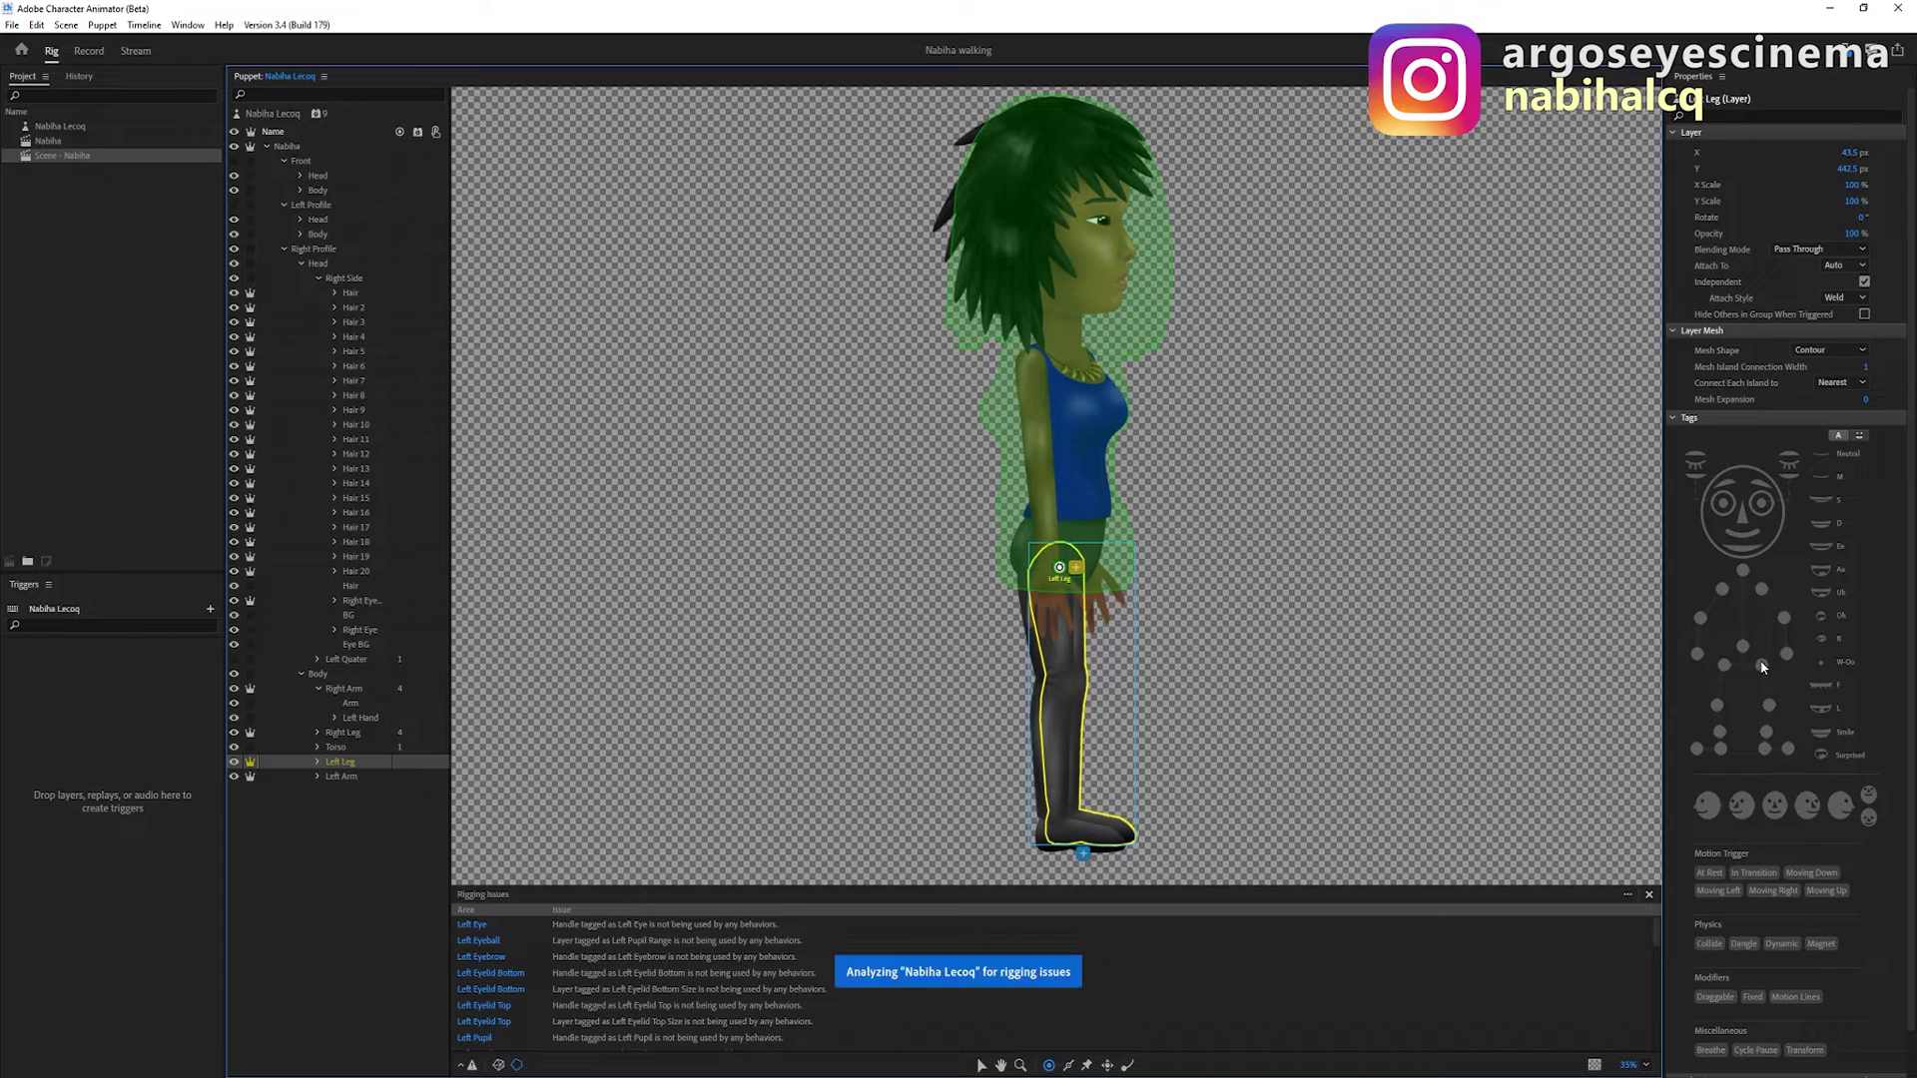
{"action": "left_click", "coordinate": [1063, 567]}
{"action": "left_click", "coordinate": [1812, 347]}
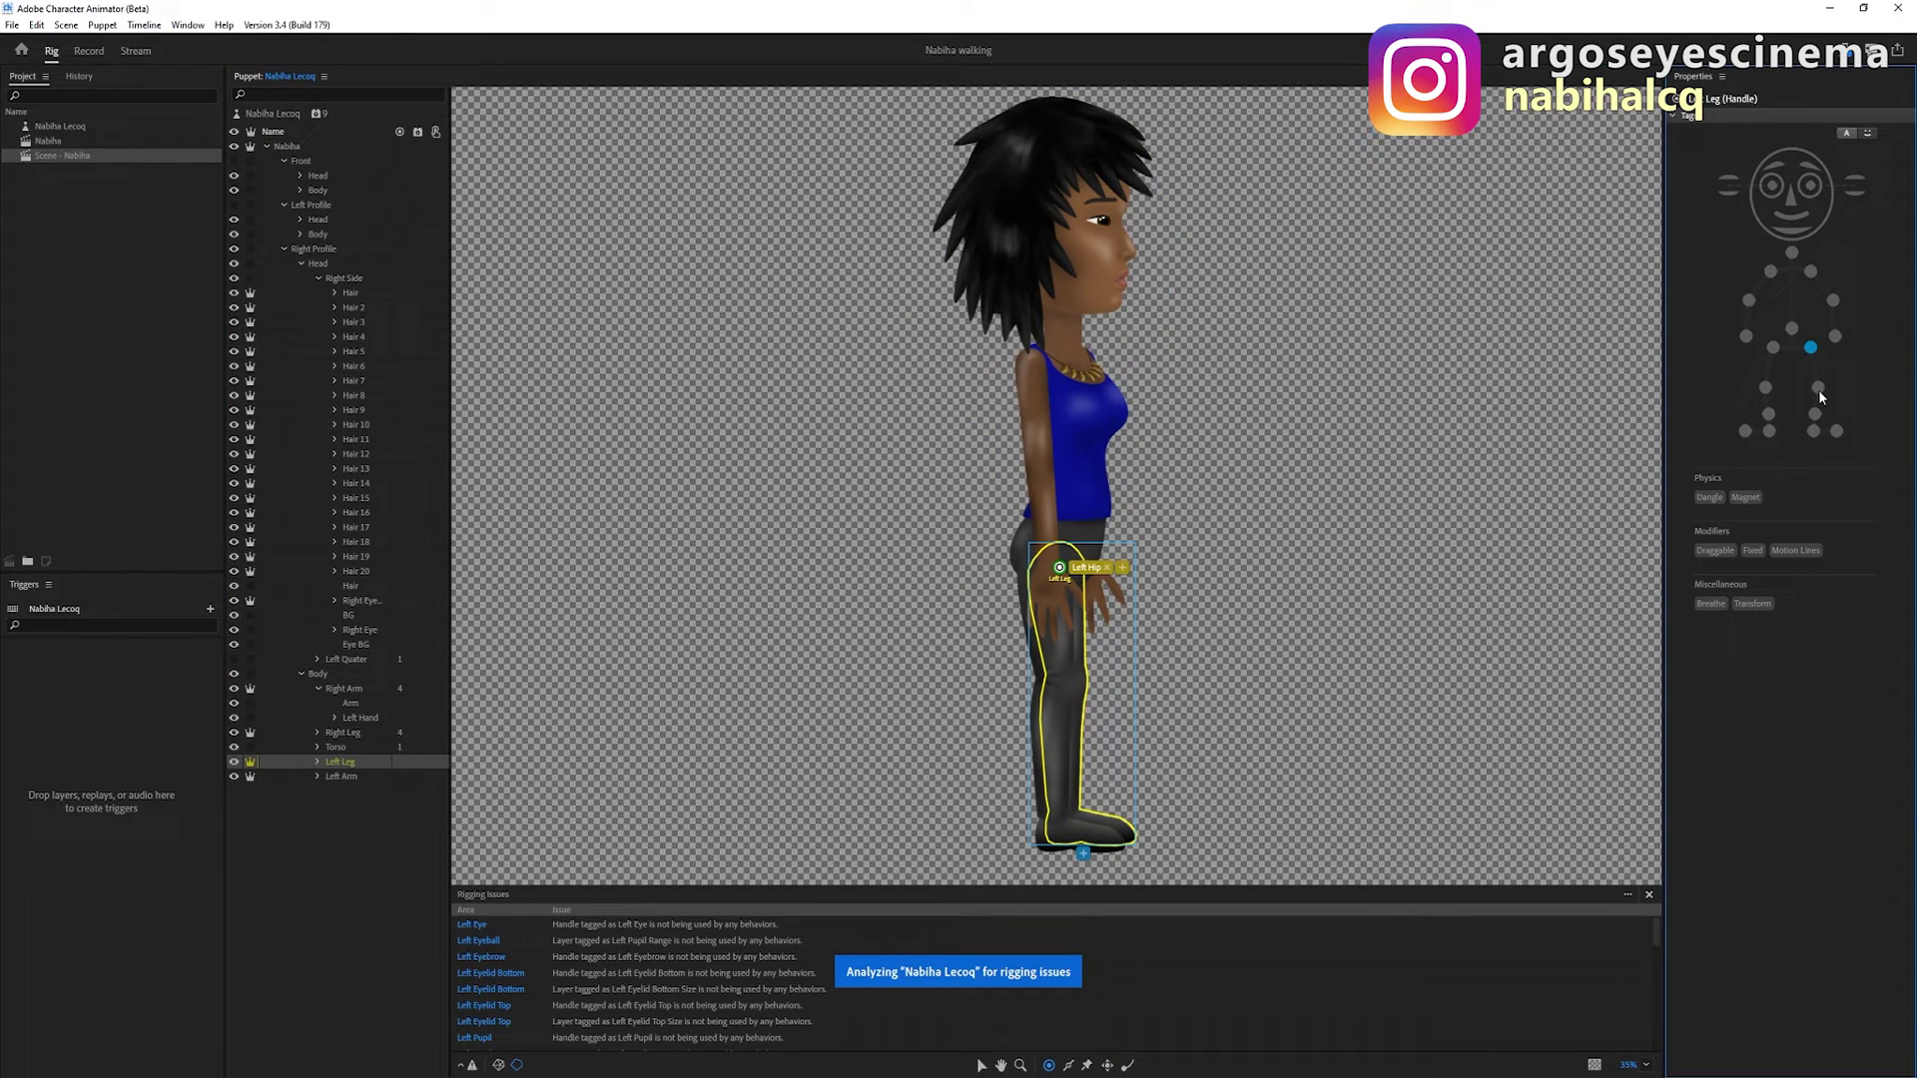
{"action": "left_click", "coordinate": [1816, 387]}
{"action": "left_click", "coordinate": [1816, 415]}
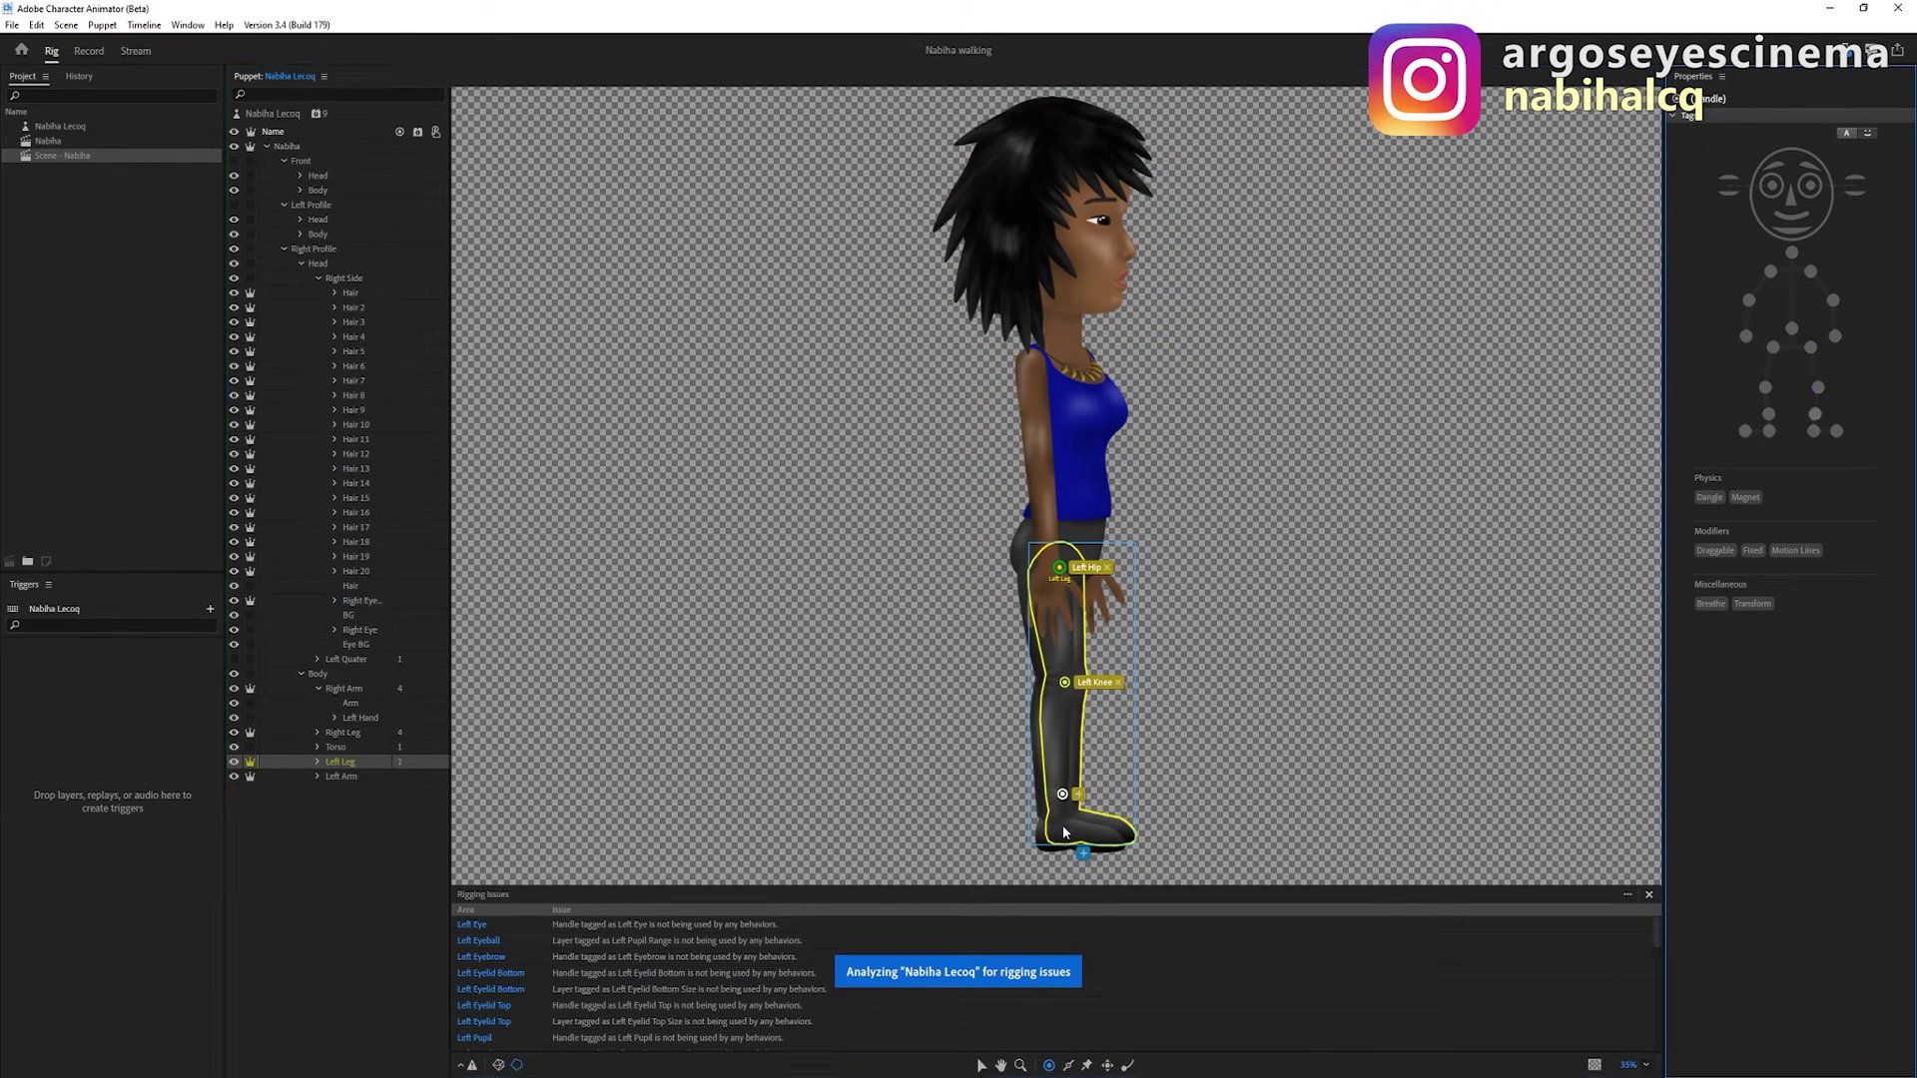
{"action": "left_click", "coordinate": [1817, 435]}
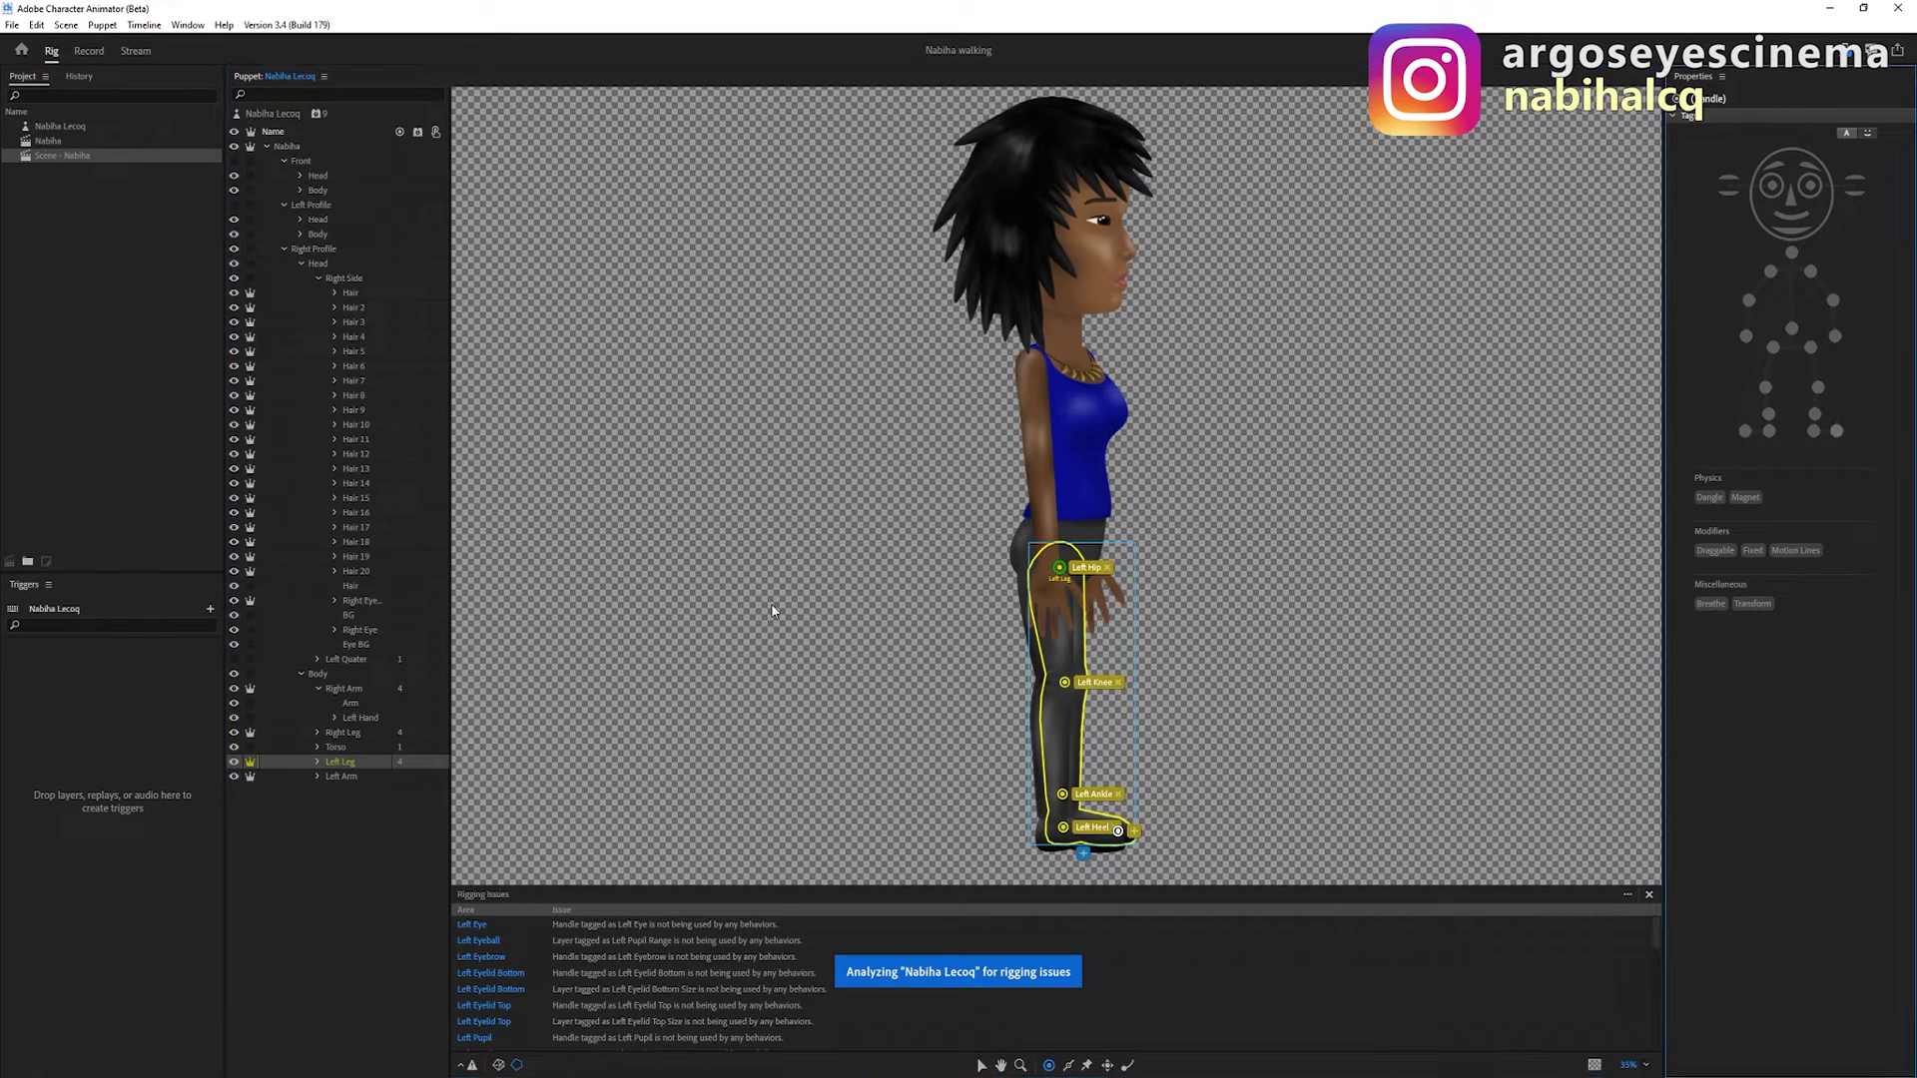
Add a Waist-tagged handle on the Body layer's torso and preview the walk
{"action": "left_click", "coordinate": [328, 675]}
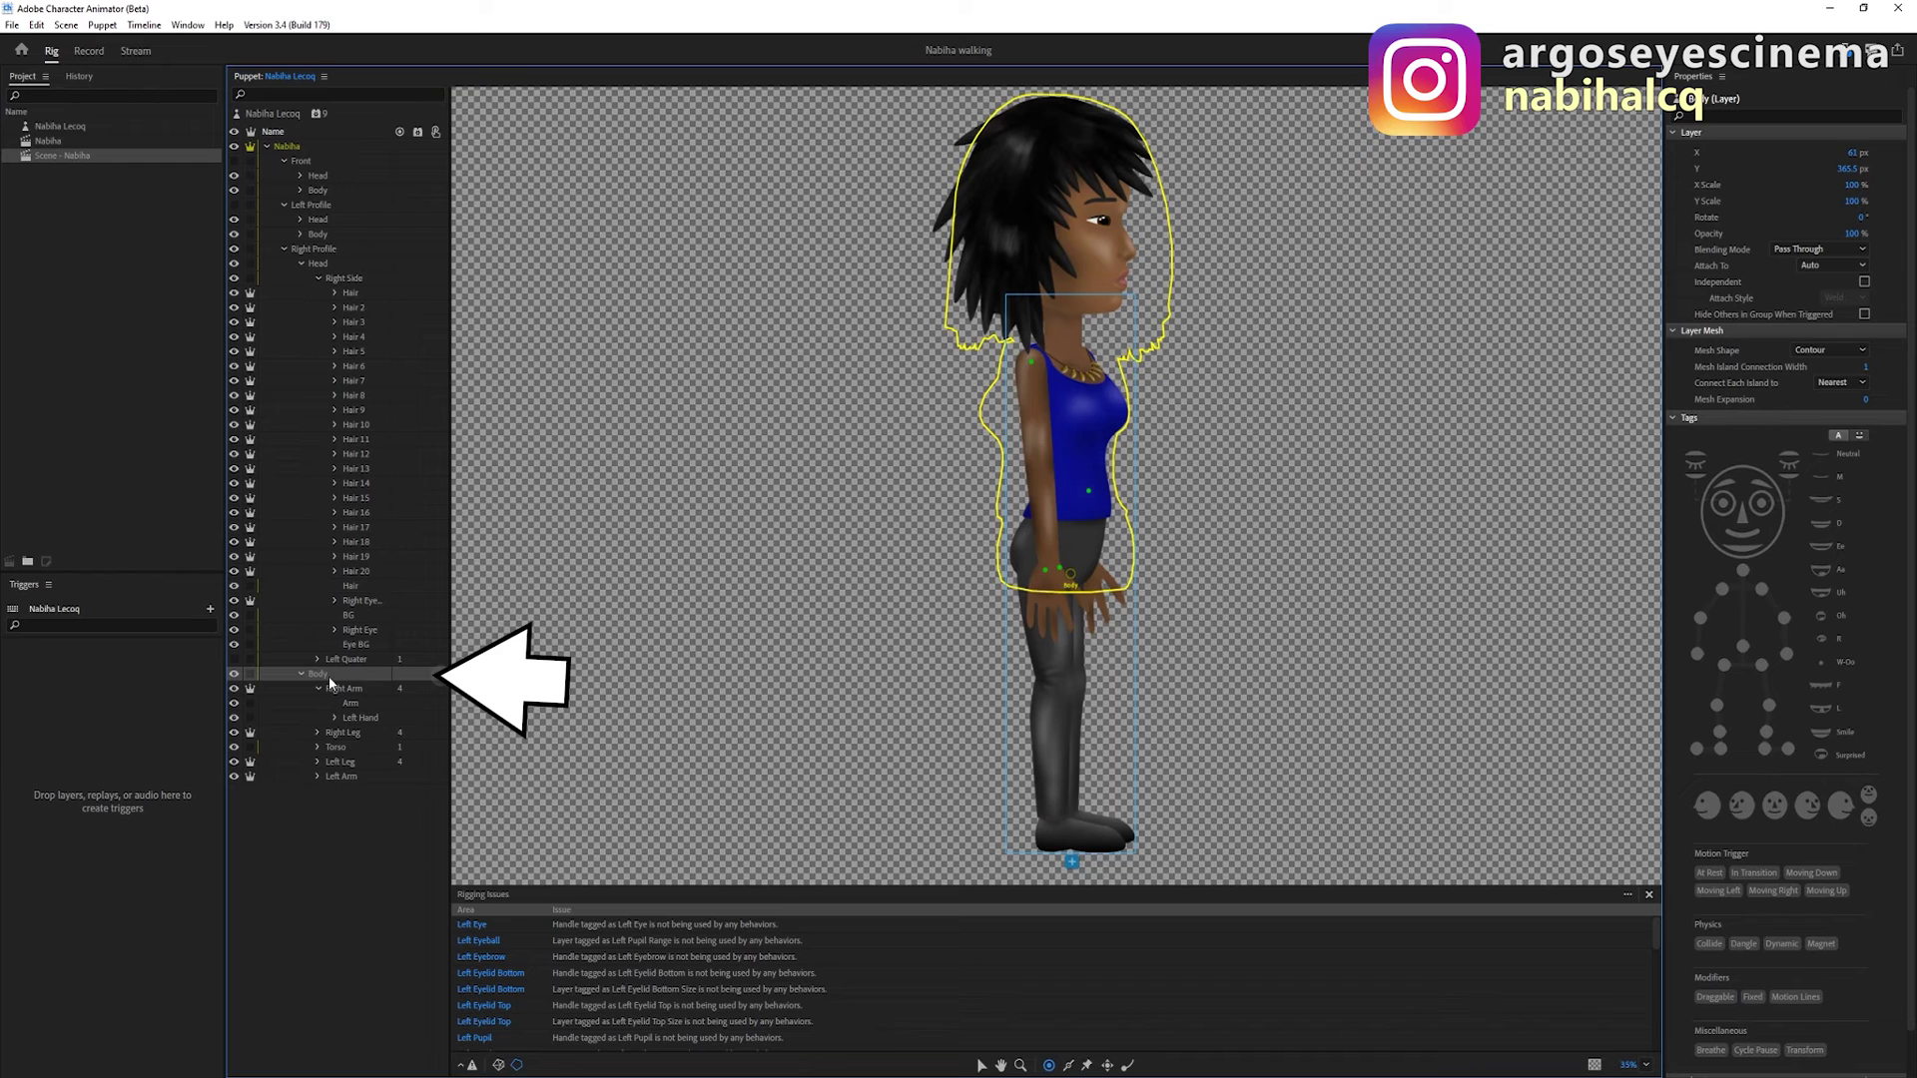
{"action": "left_click", "coordinate": [1091, 506]}
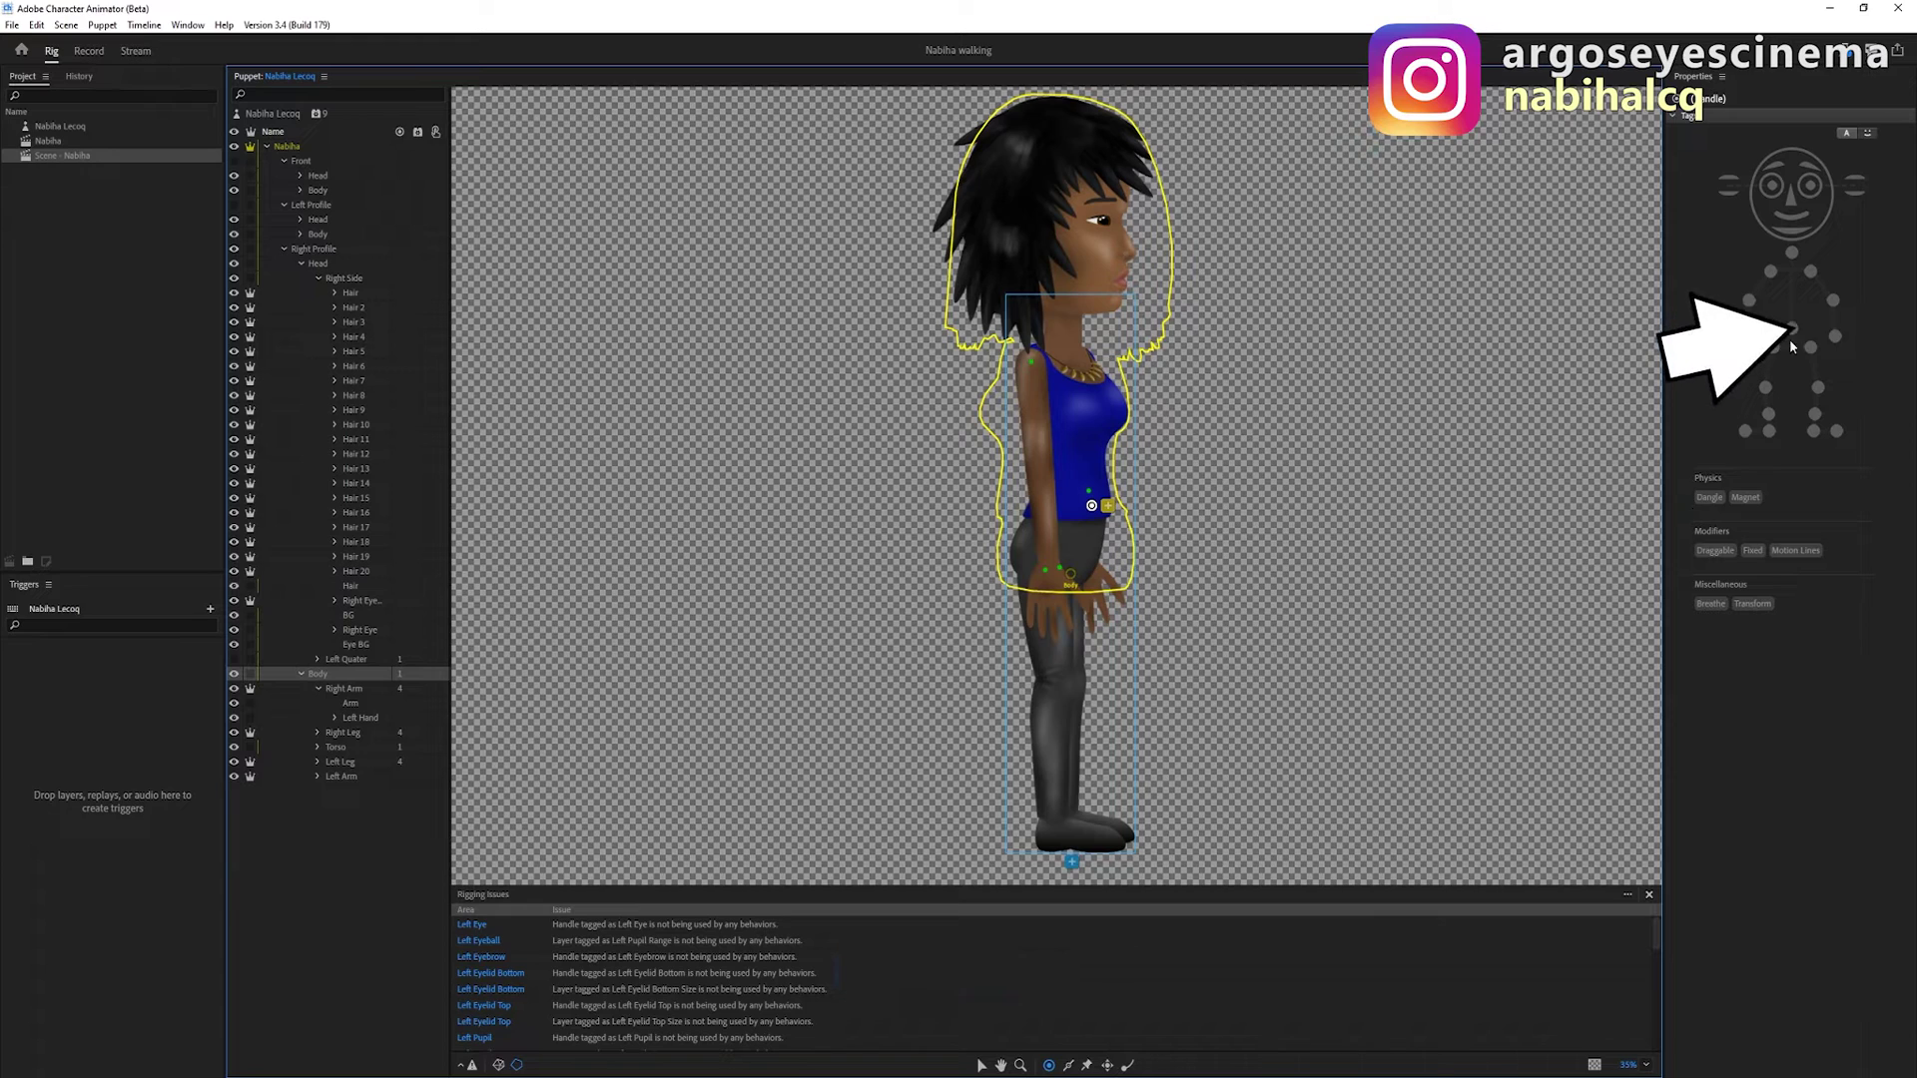
{"action": "left_click", "coordinate": [1792, 332]}
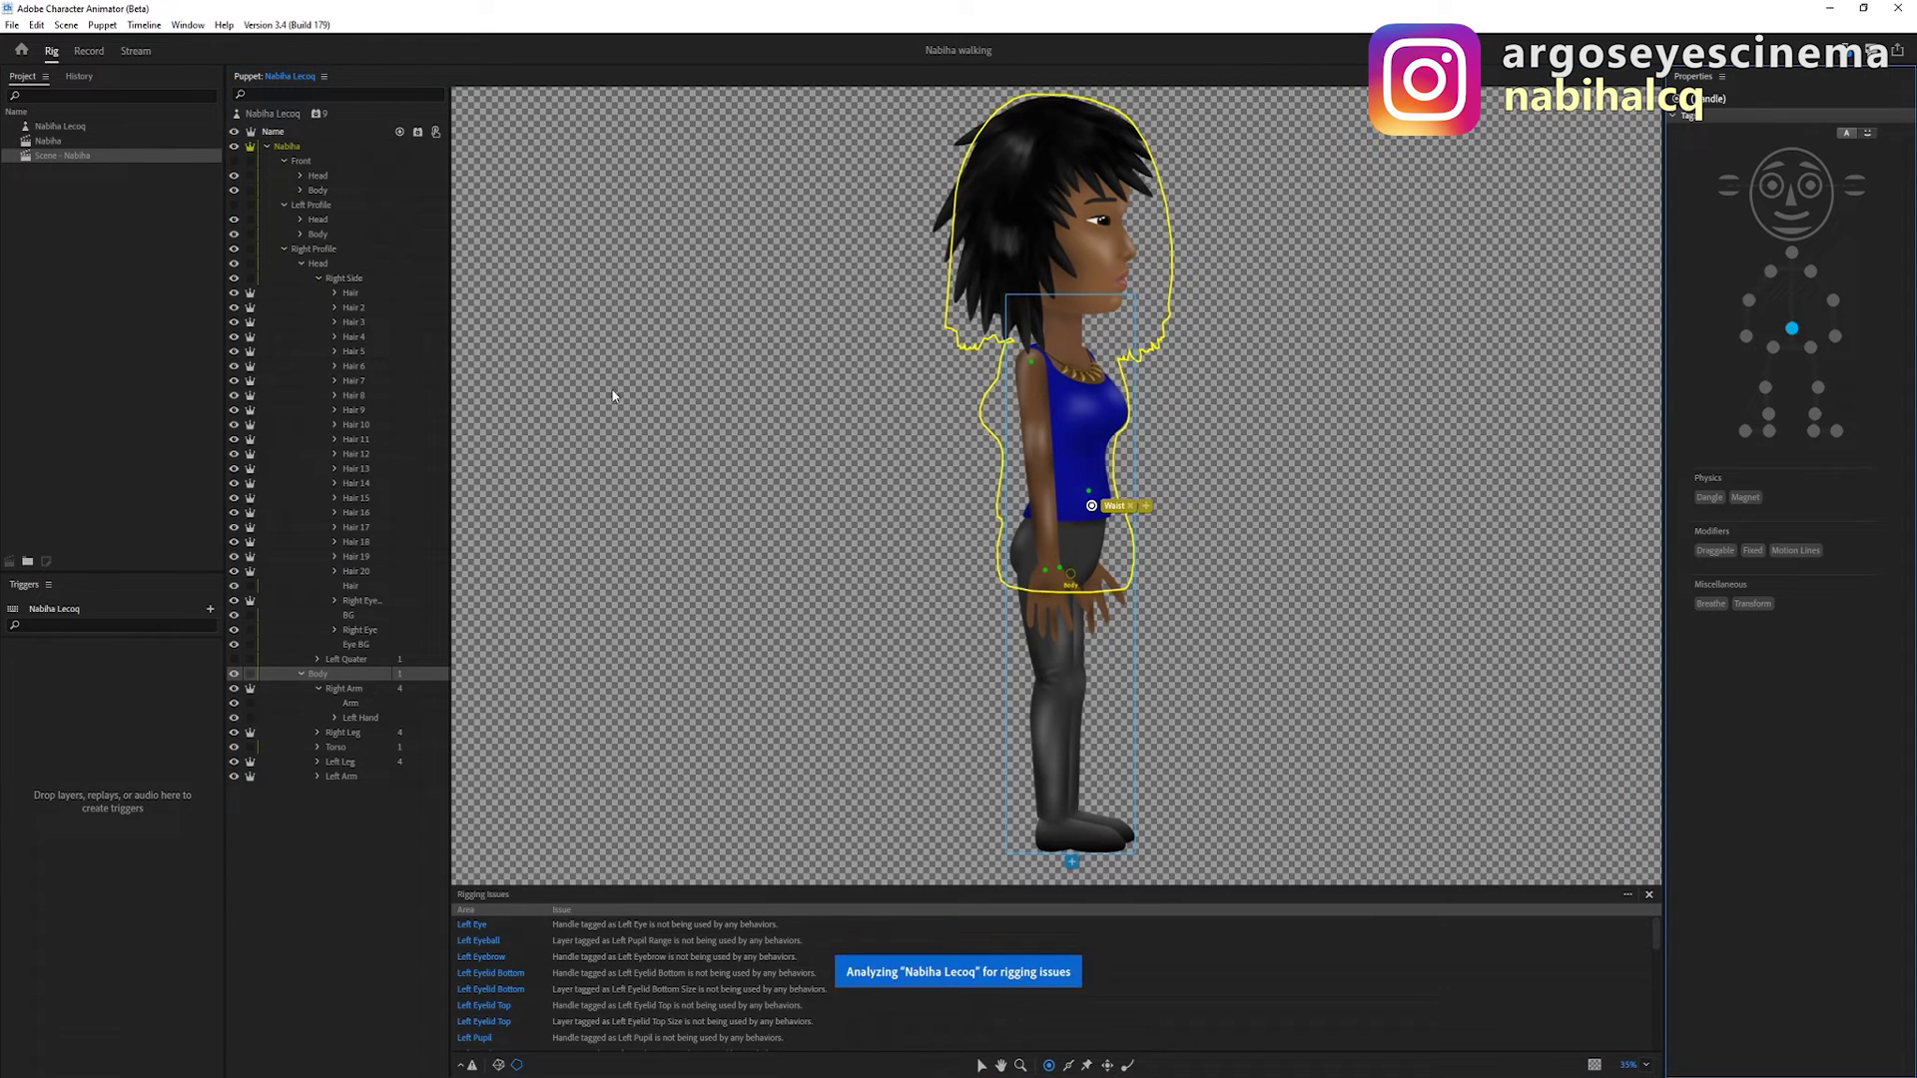
{"action": "left_click", "coordinate": [89, 51]}
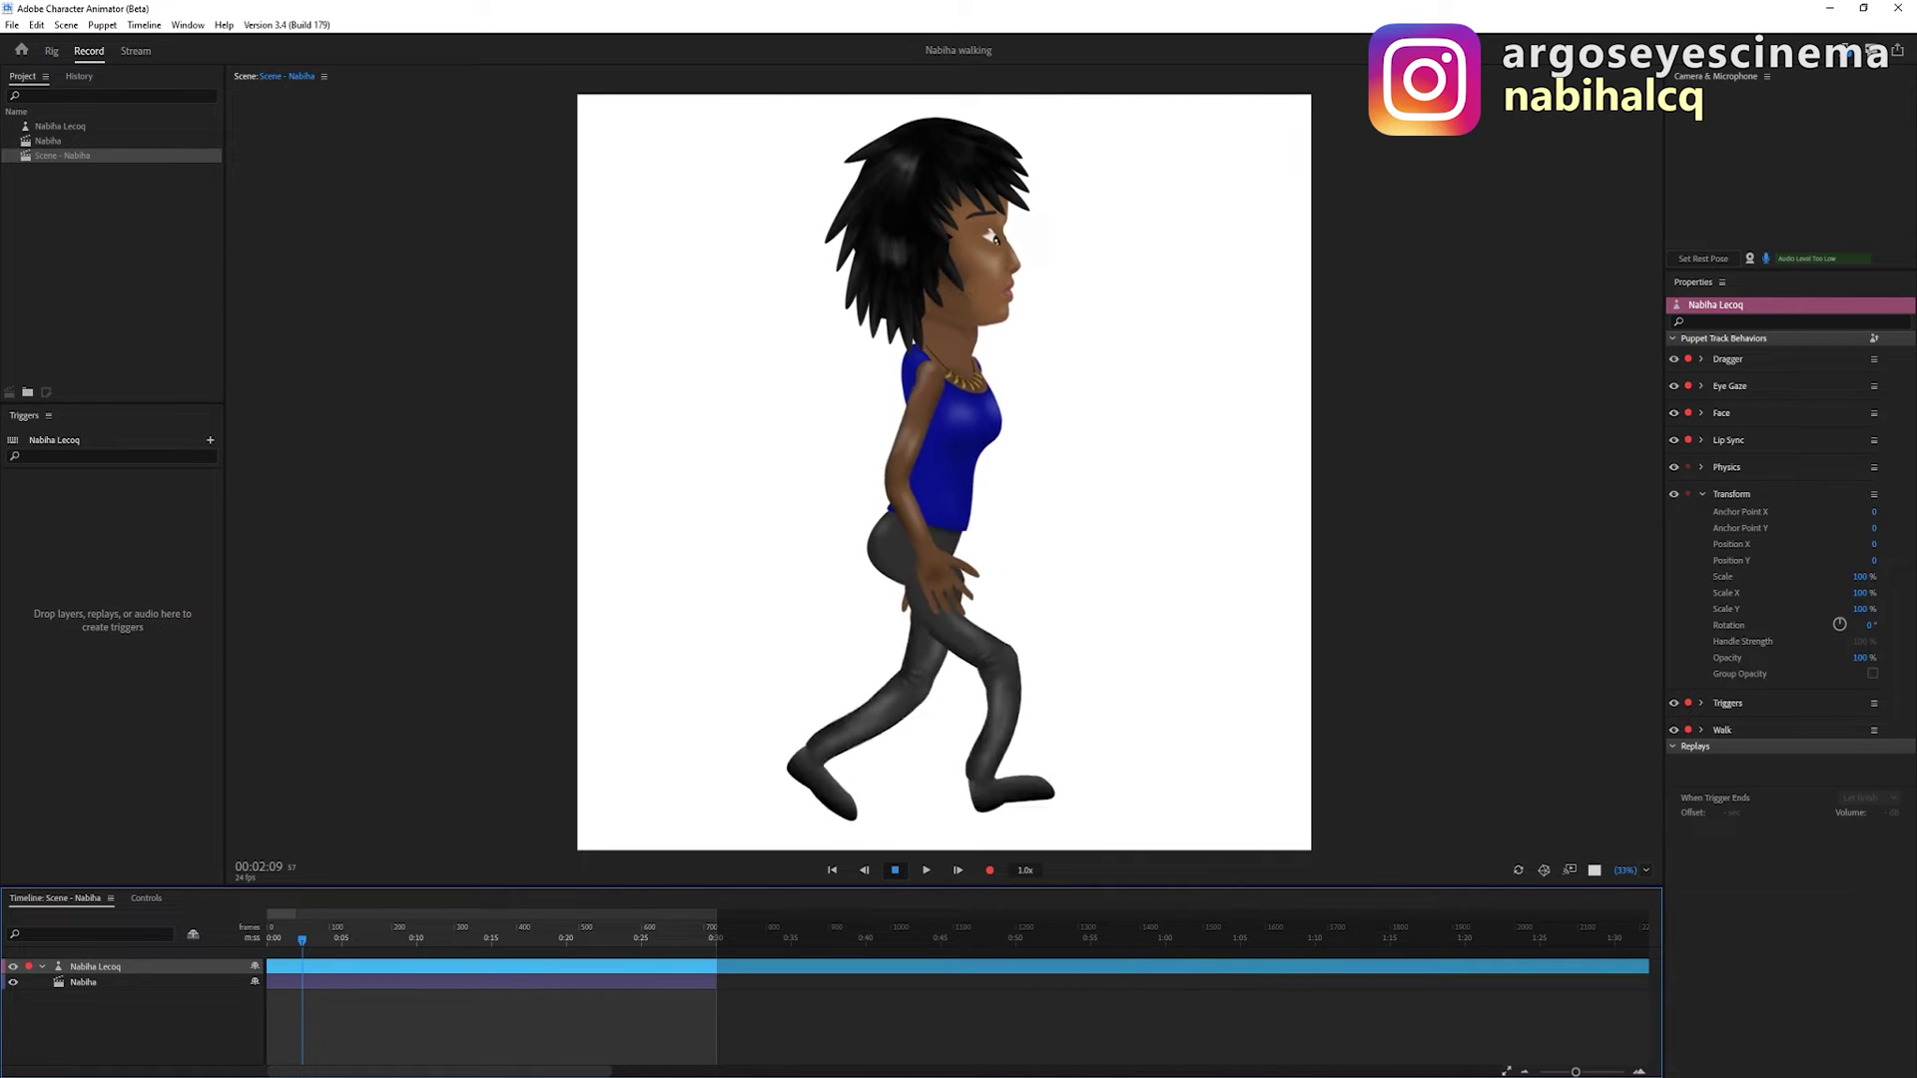
Nudge the Waist handle slightly left along the torso and recheck the walk
{"action": "left_click", "coordinate": [53, 51]}
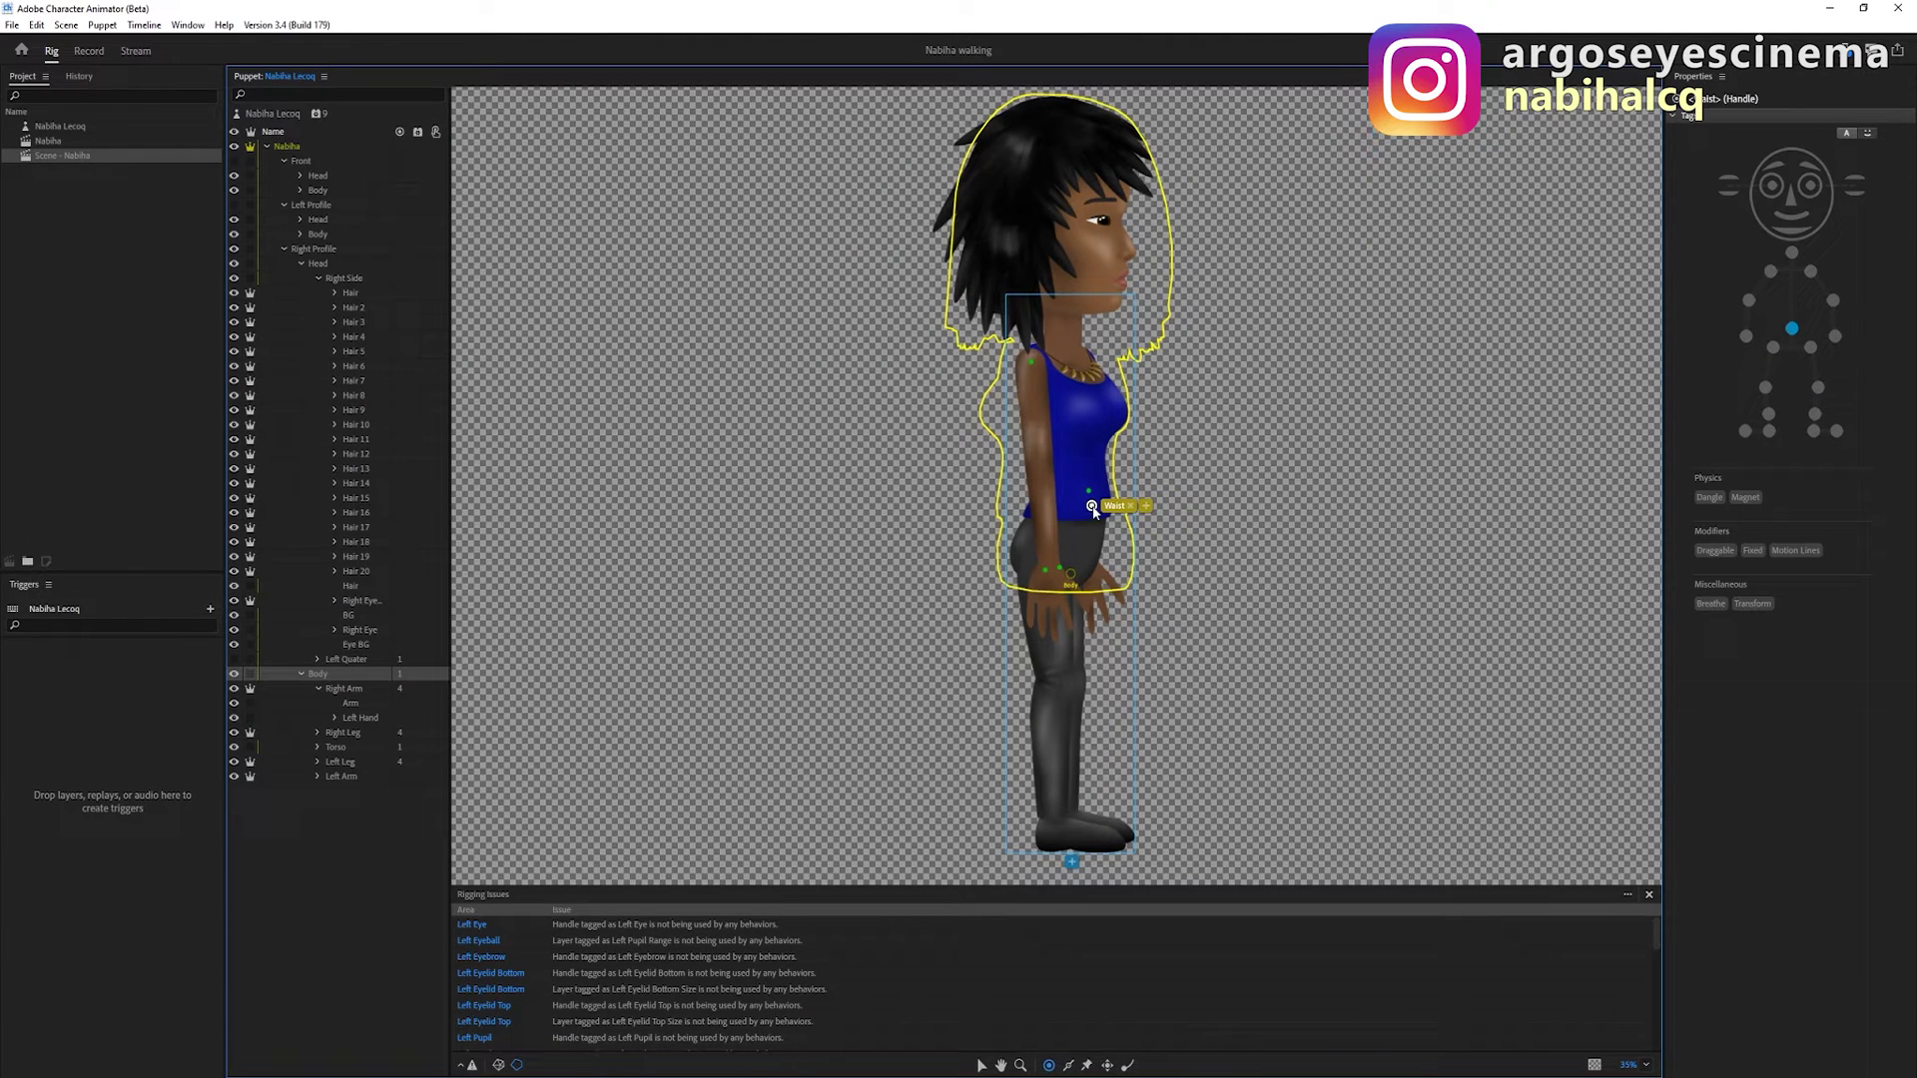
{"action": "left_click_drag", "start_coordinate": [1093, 511], "coordinate": [1075, 508]}
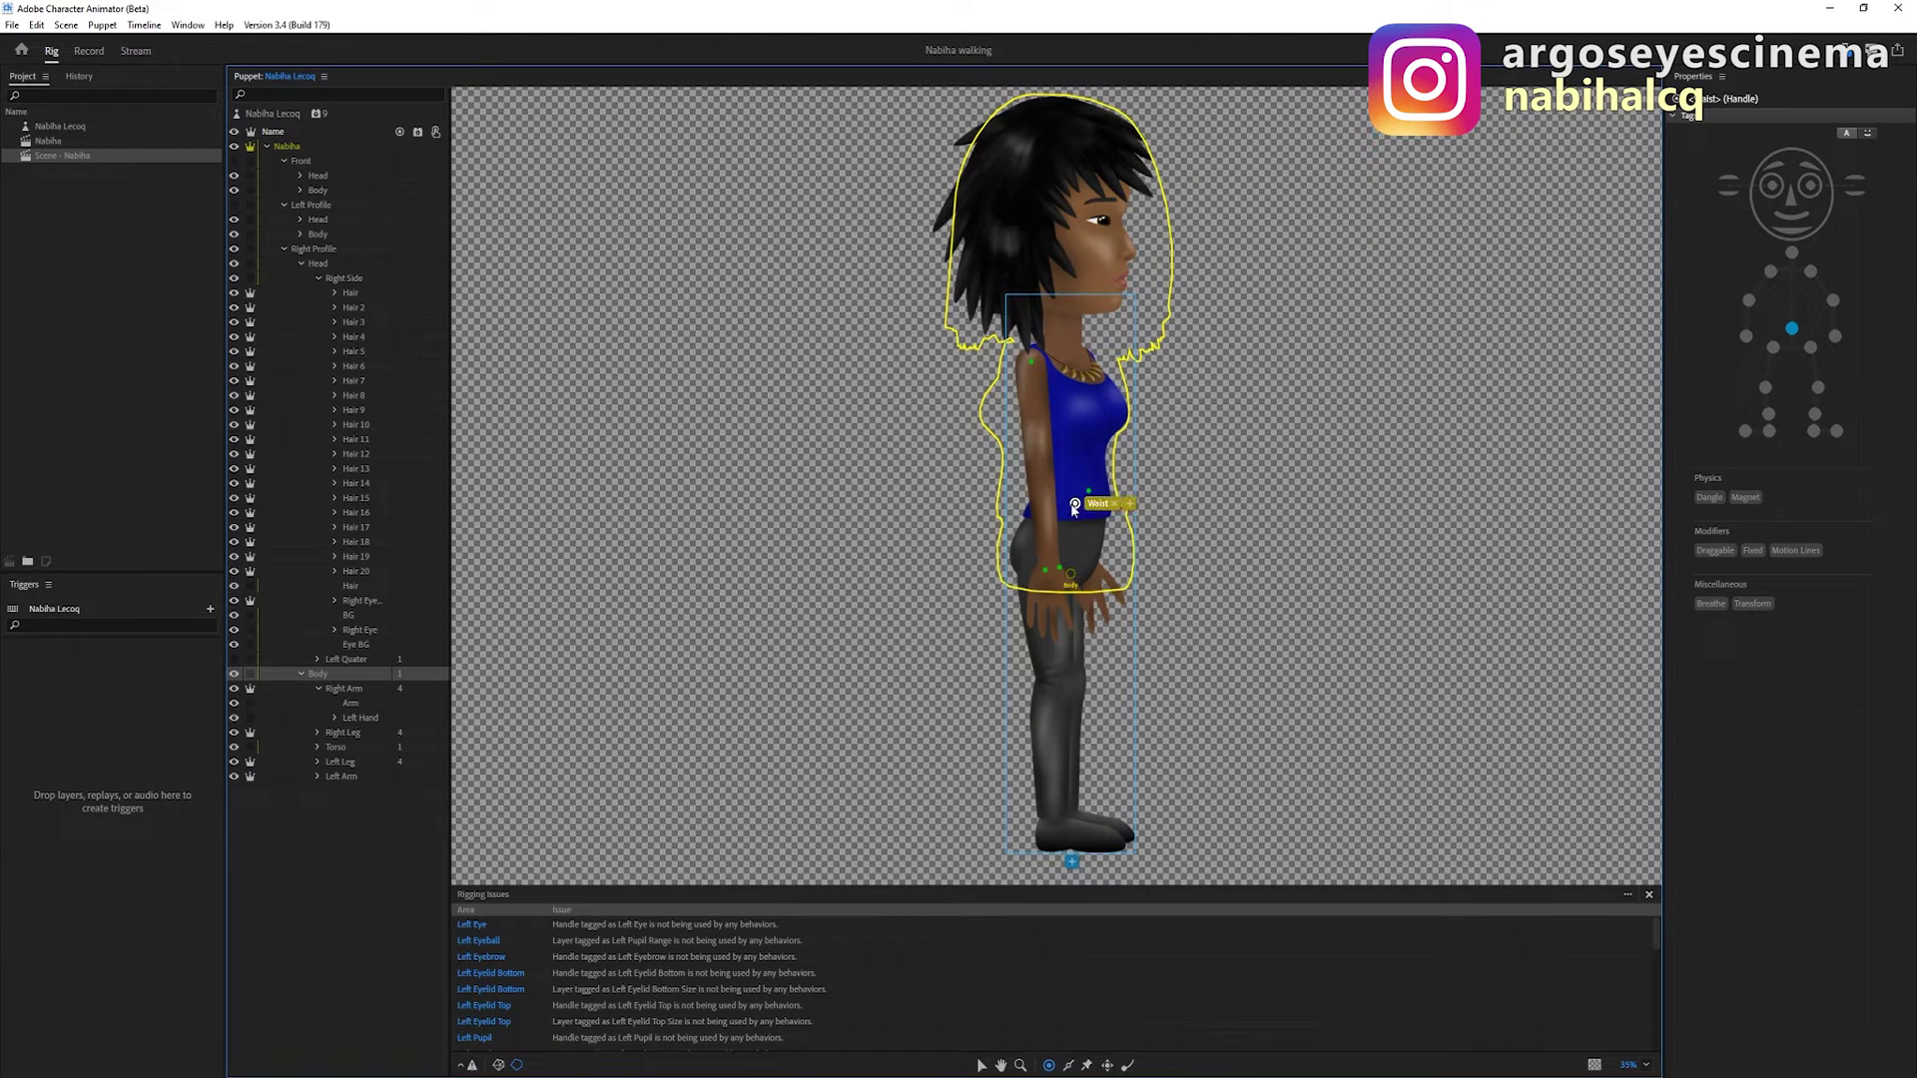
{"action": "left_click", "coordinate": [89, 51]}
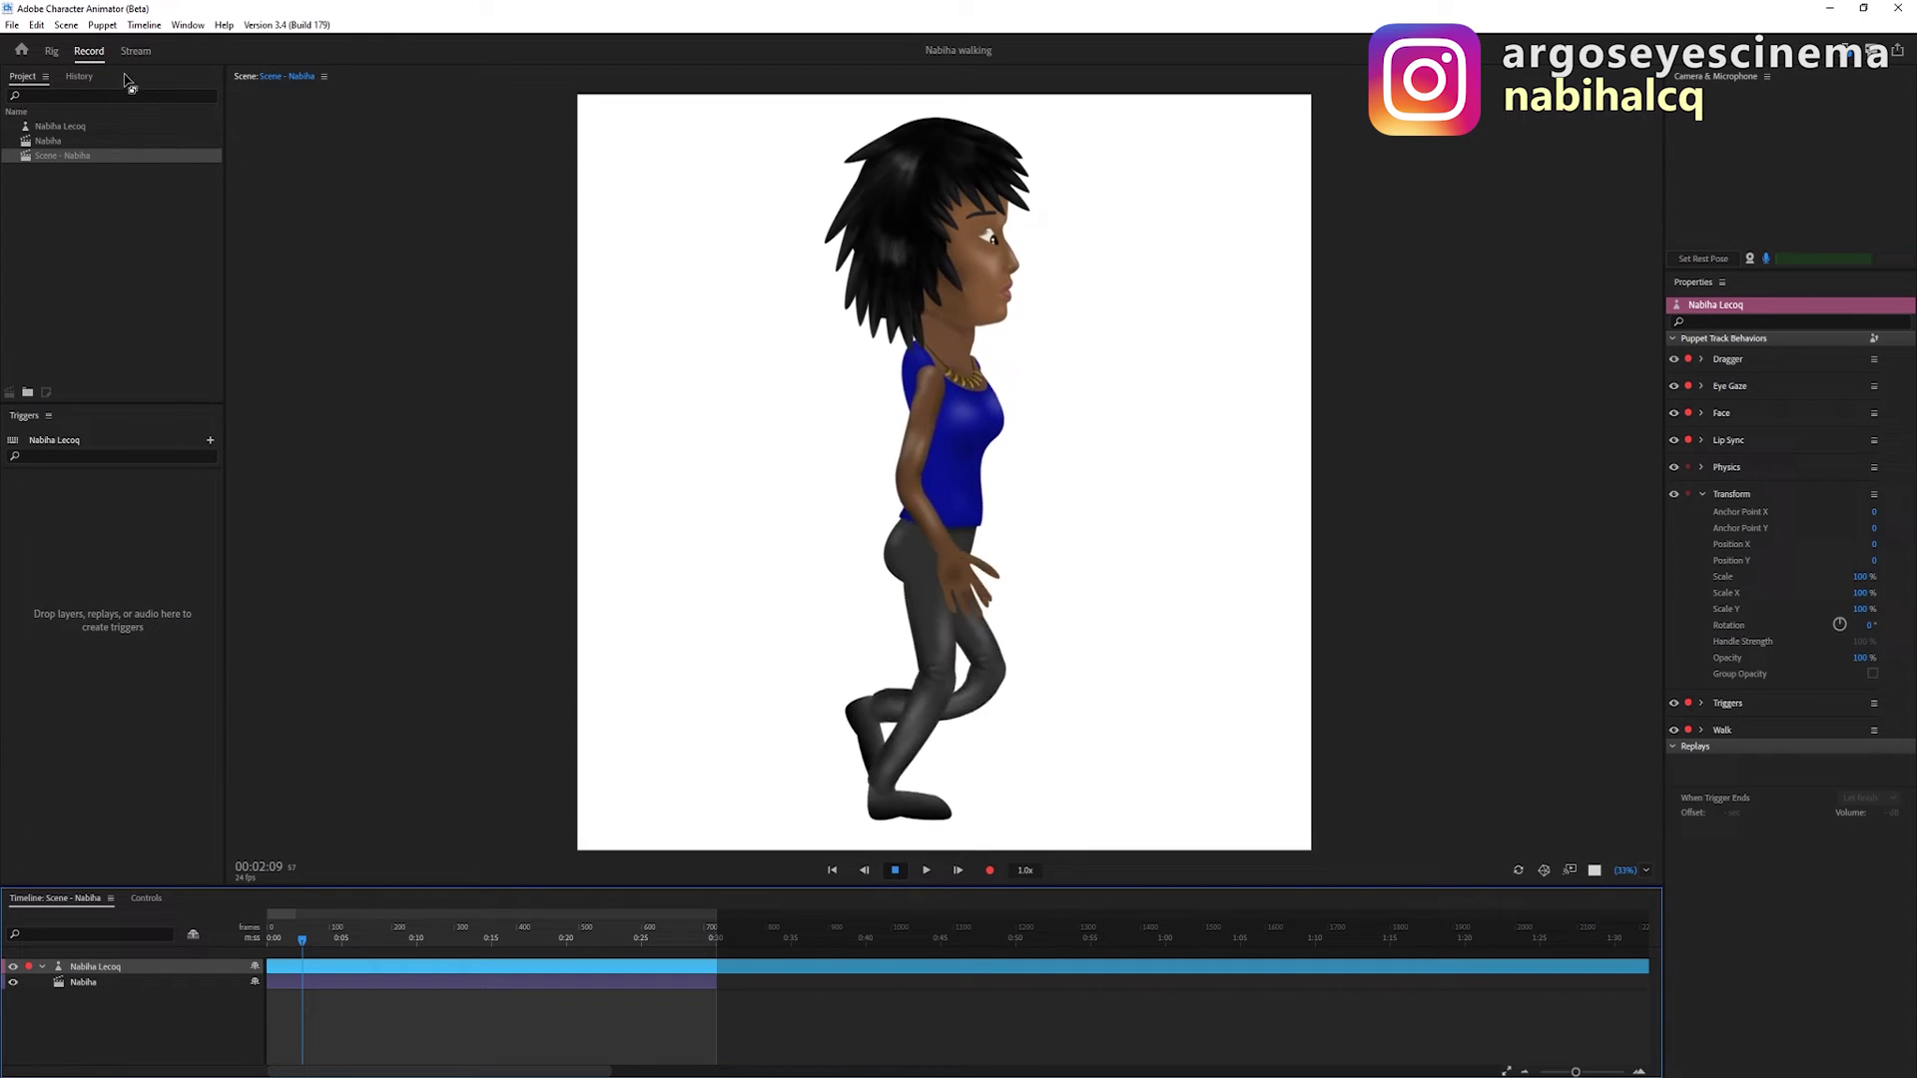
Make the Right Profile Head independent, comparing the walk in Record and Rig
{"action": "left_click", "coordinate": [52, 52]}
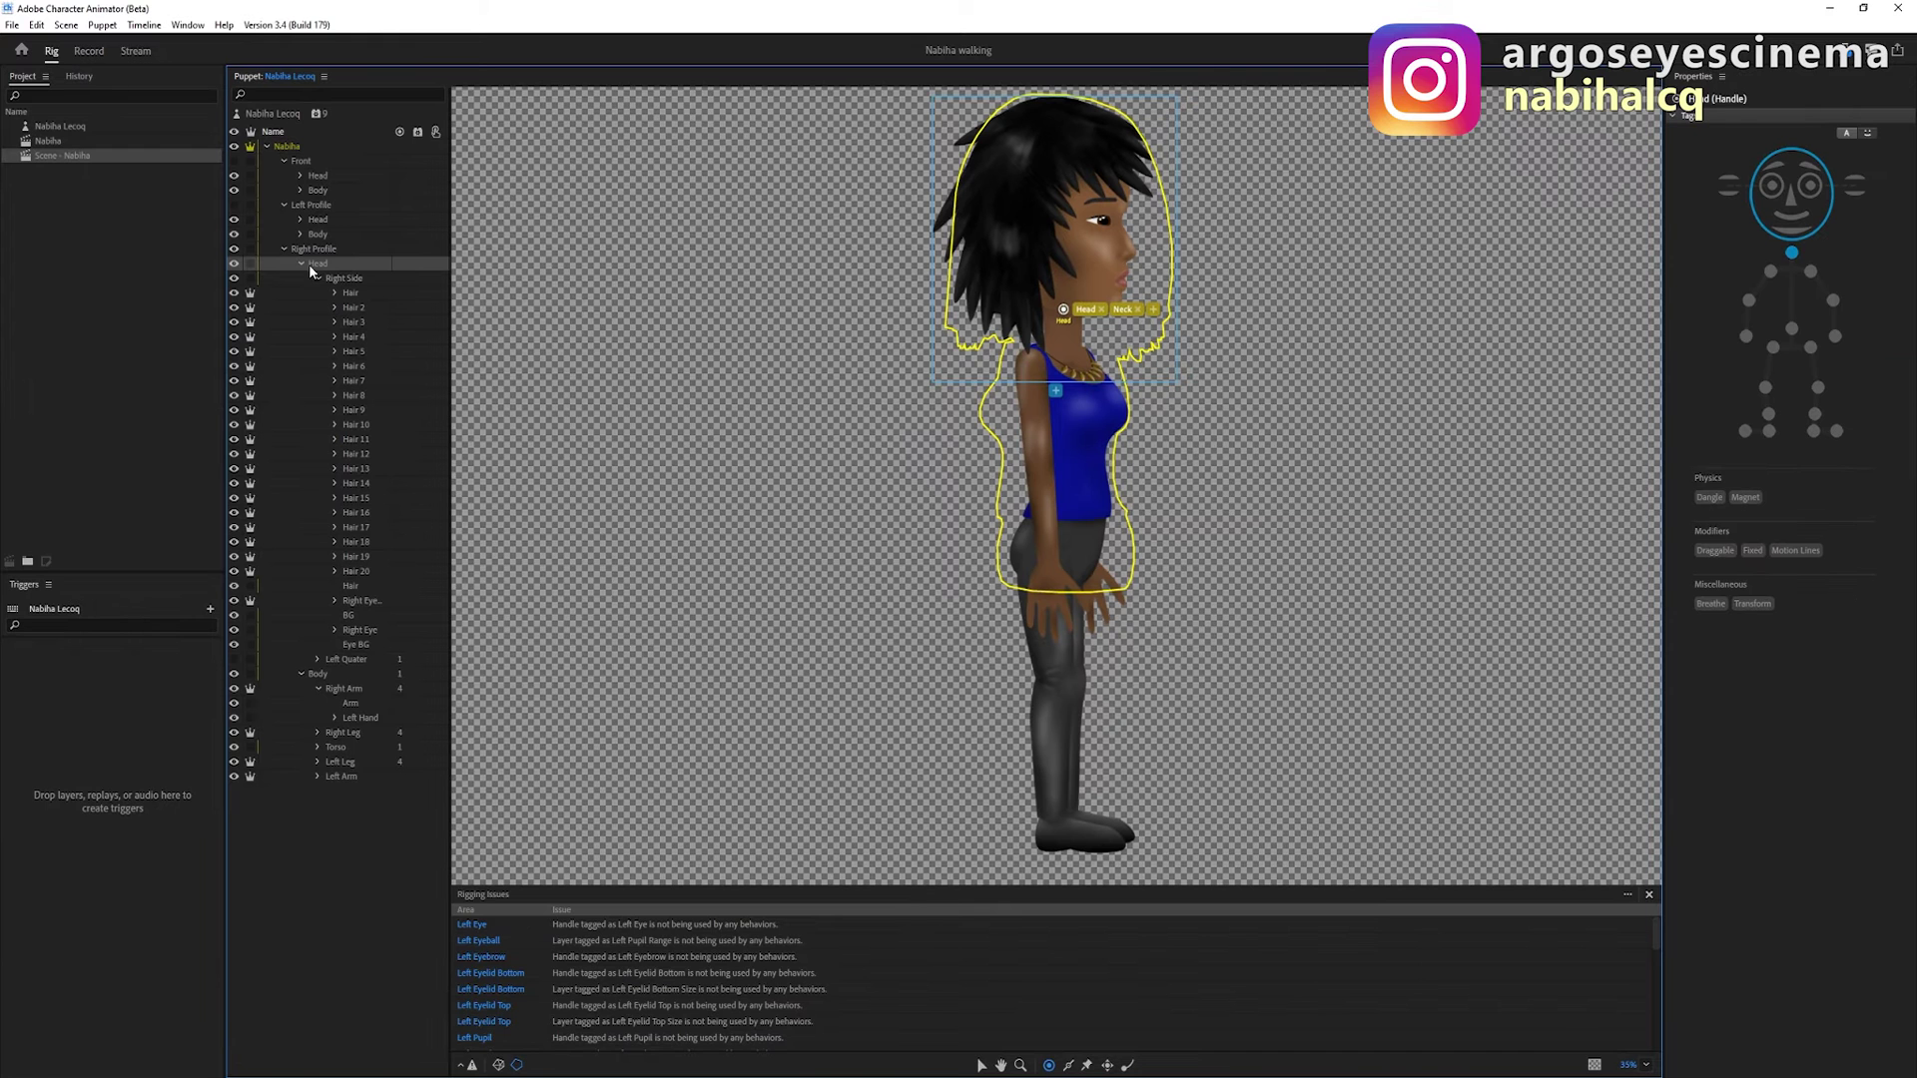
{"action": "left_click", "coordinate": [251, 260]}
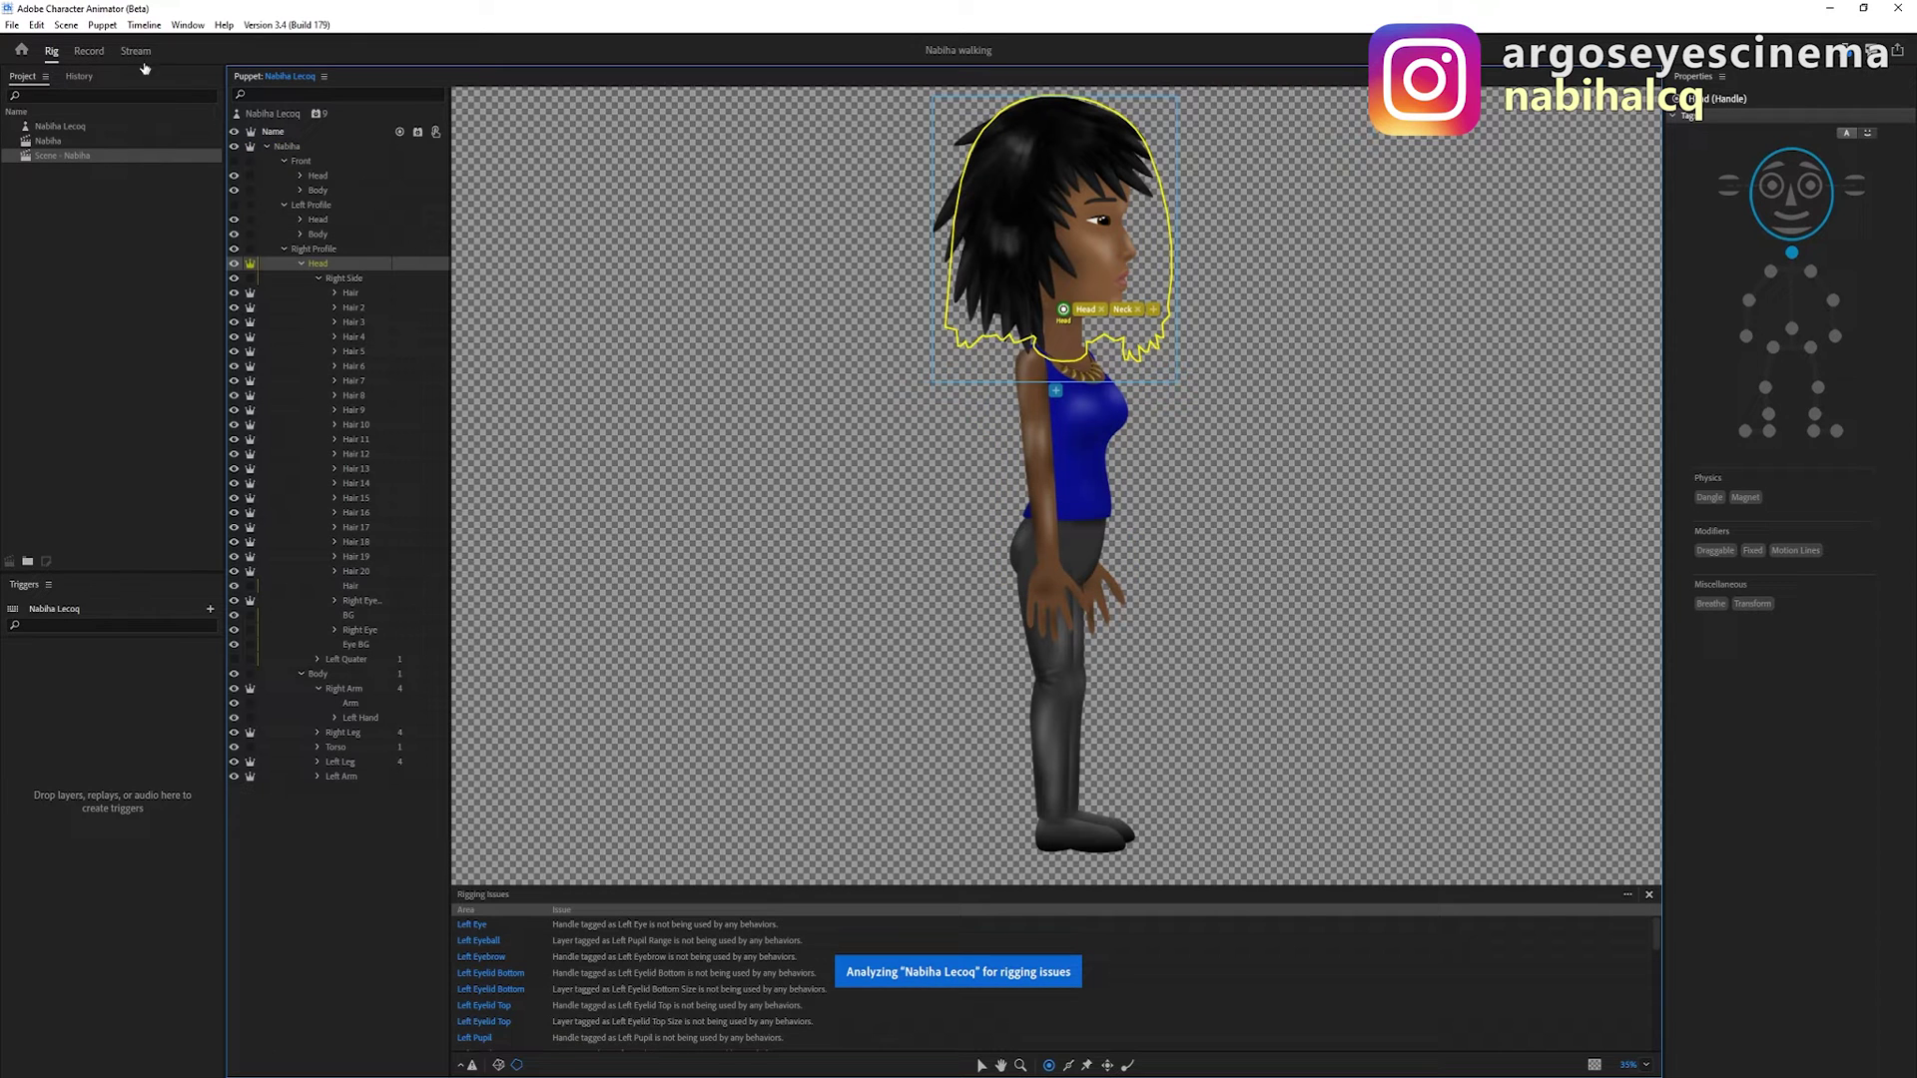
{"action": "left_click", "coordinate": [90, 51]}
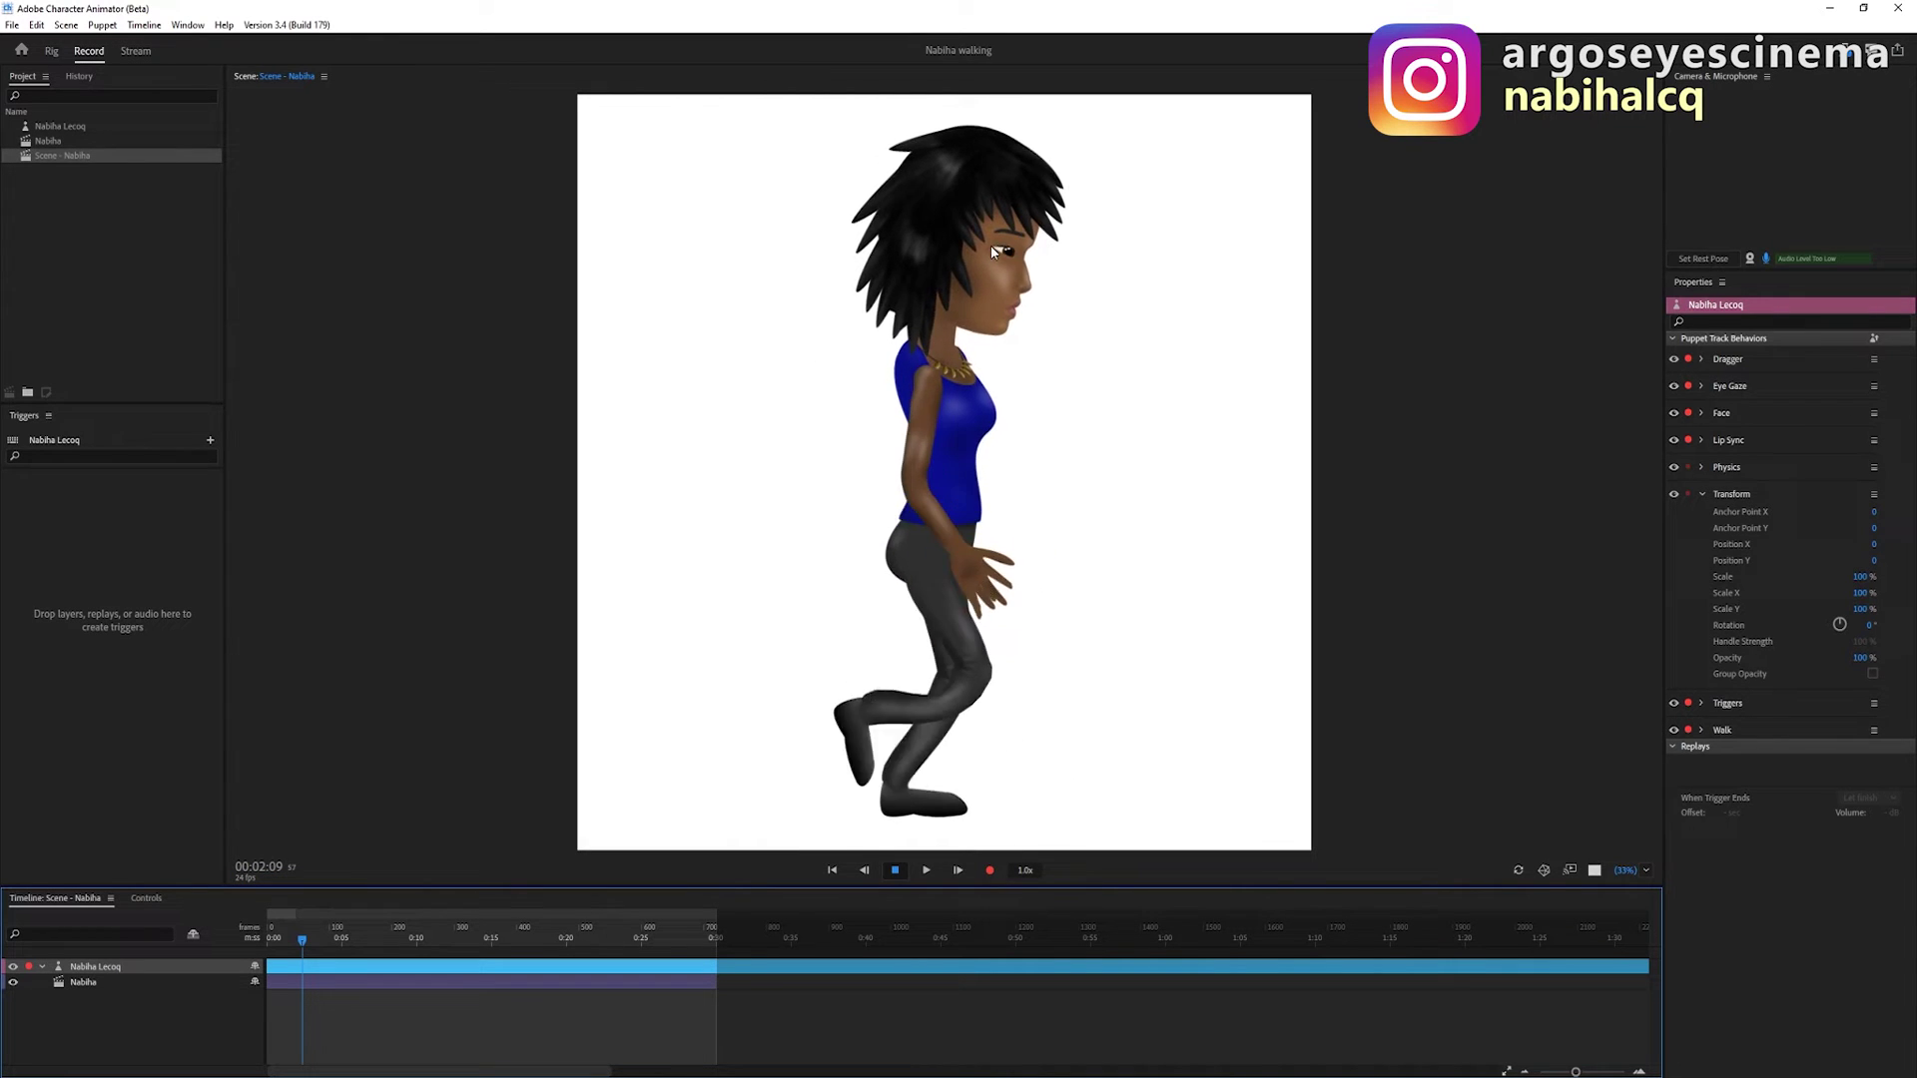
{"action": "left_click", "coordinate": [53, 52]}
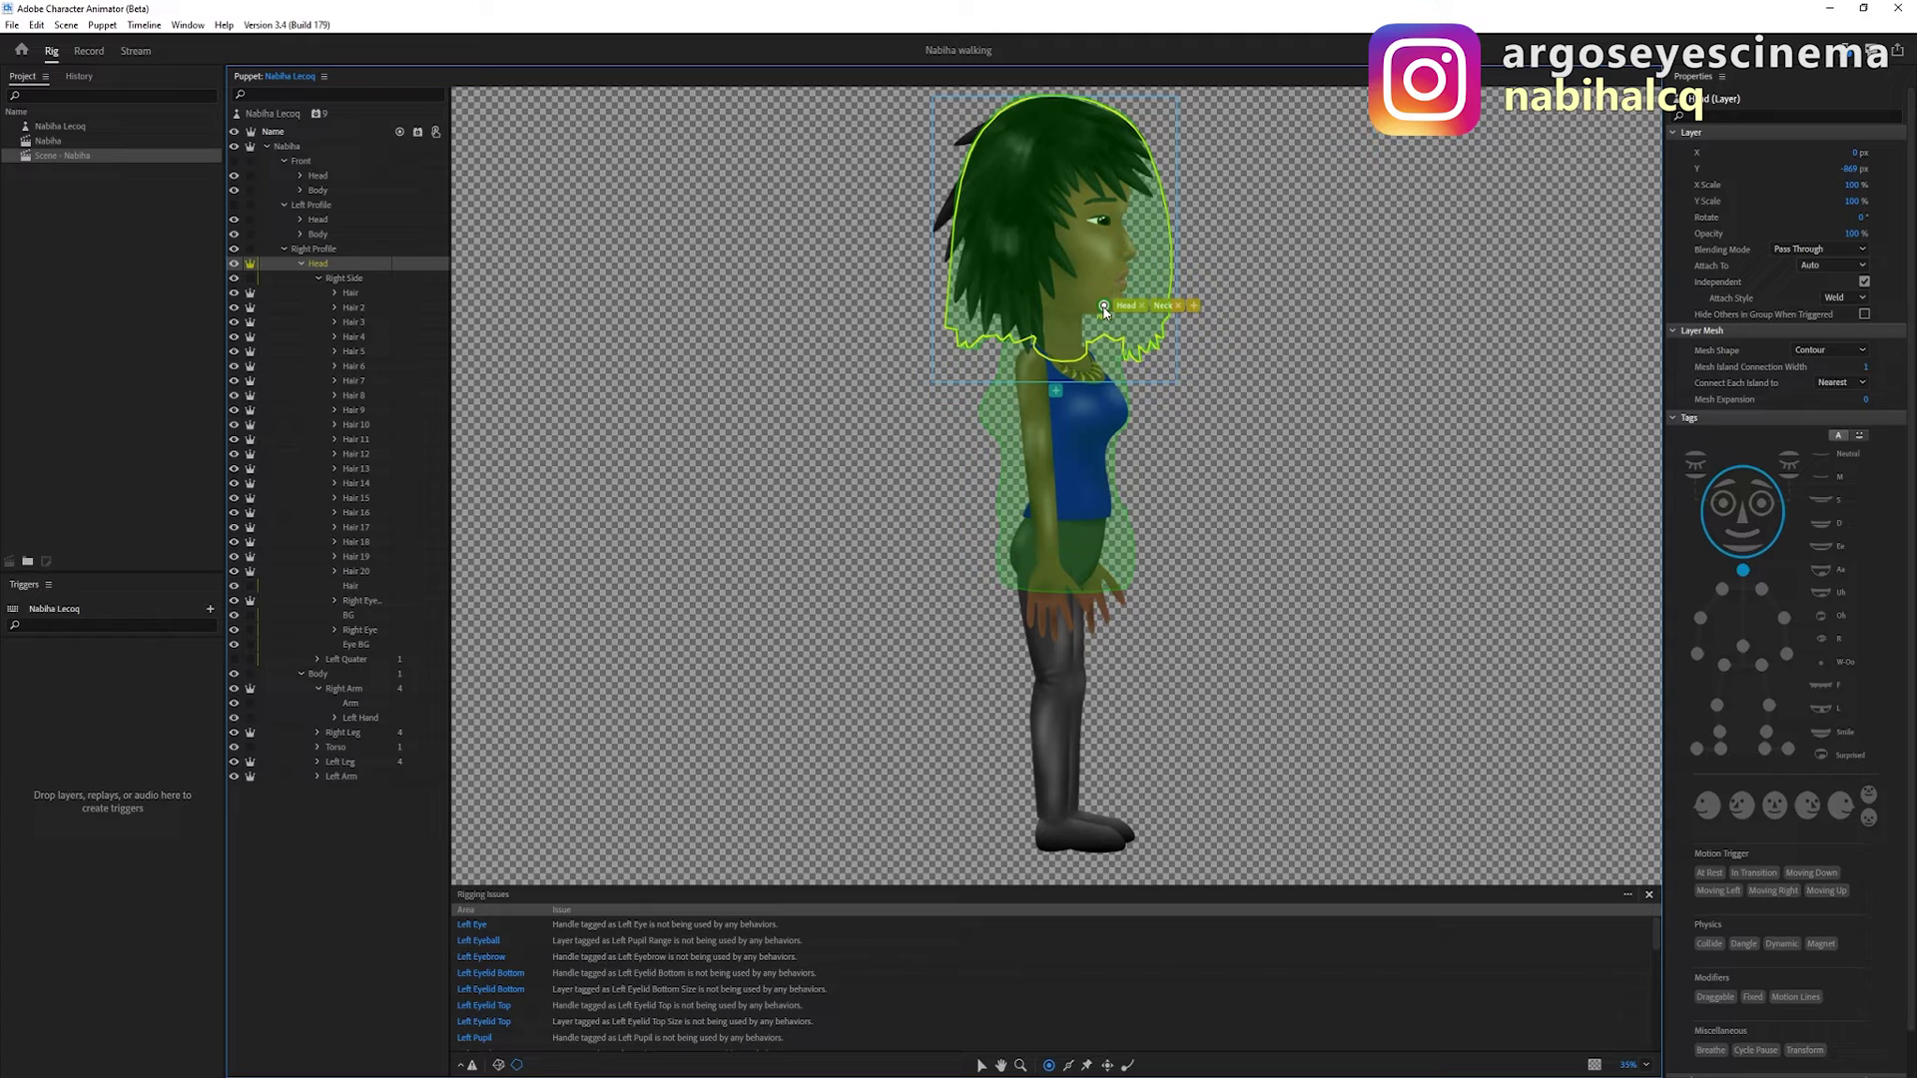
{"action": "left_click", "coordinate": [90, 52]}
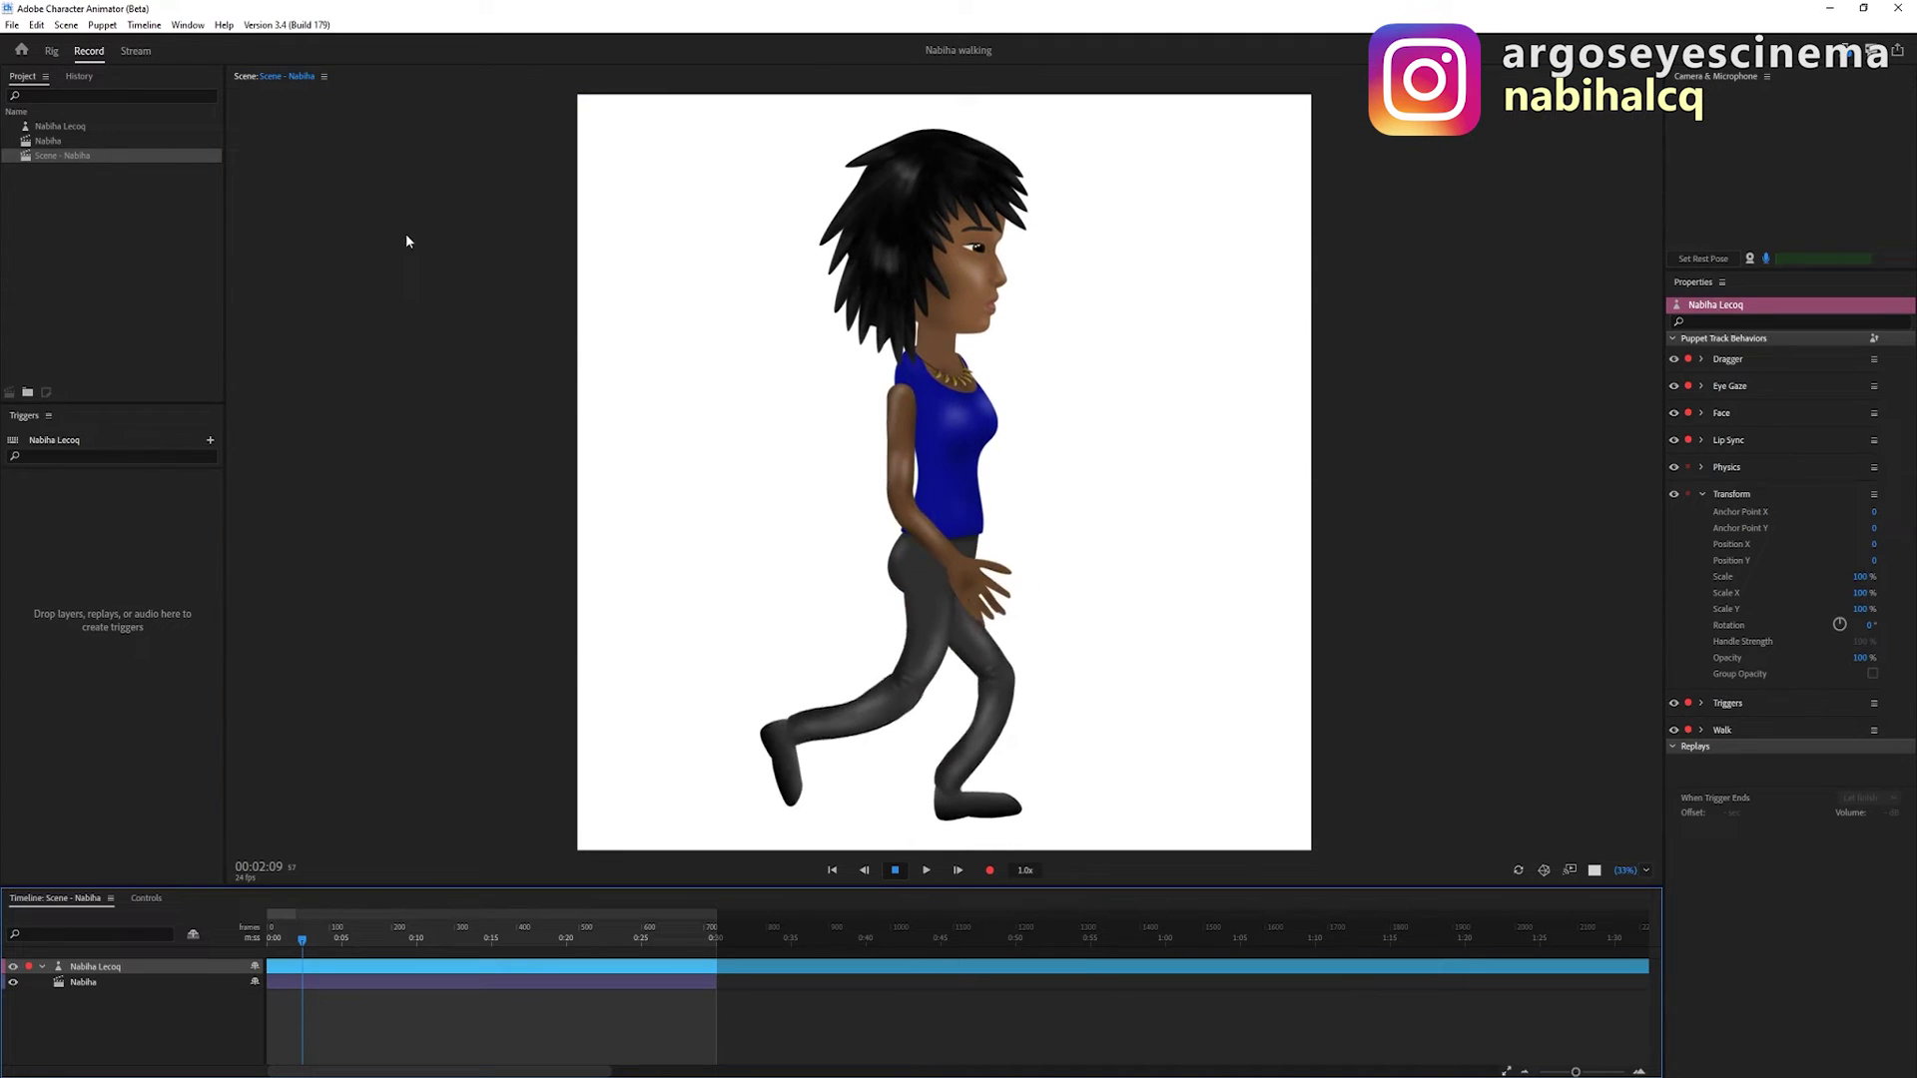
{"action": "left_click", "coordinate": [51, 52]}
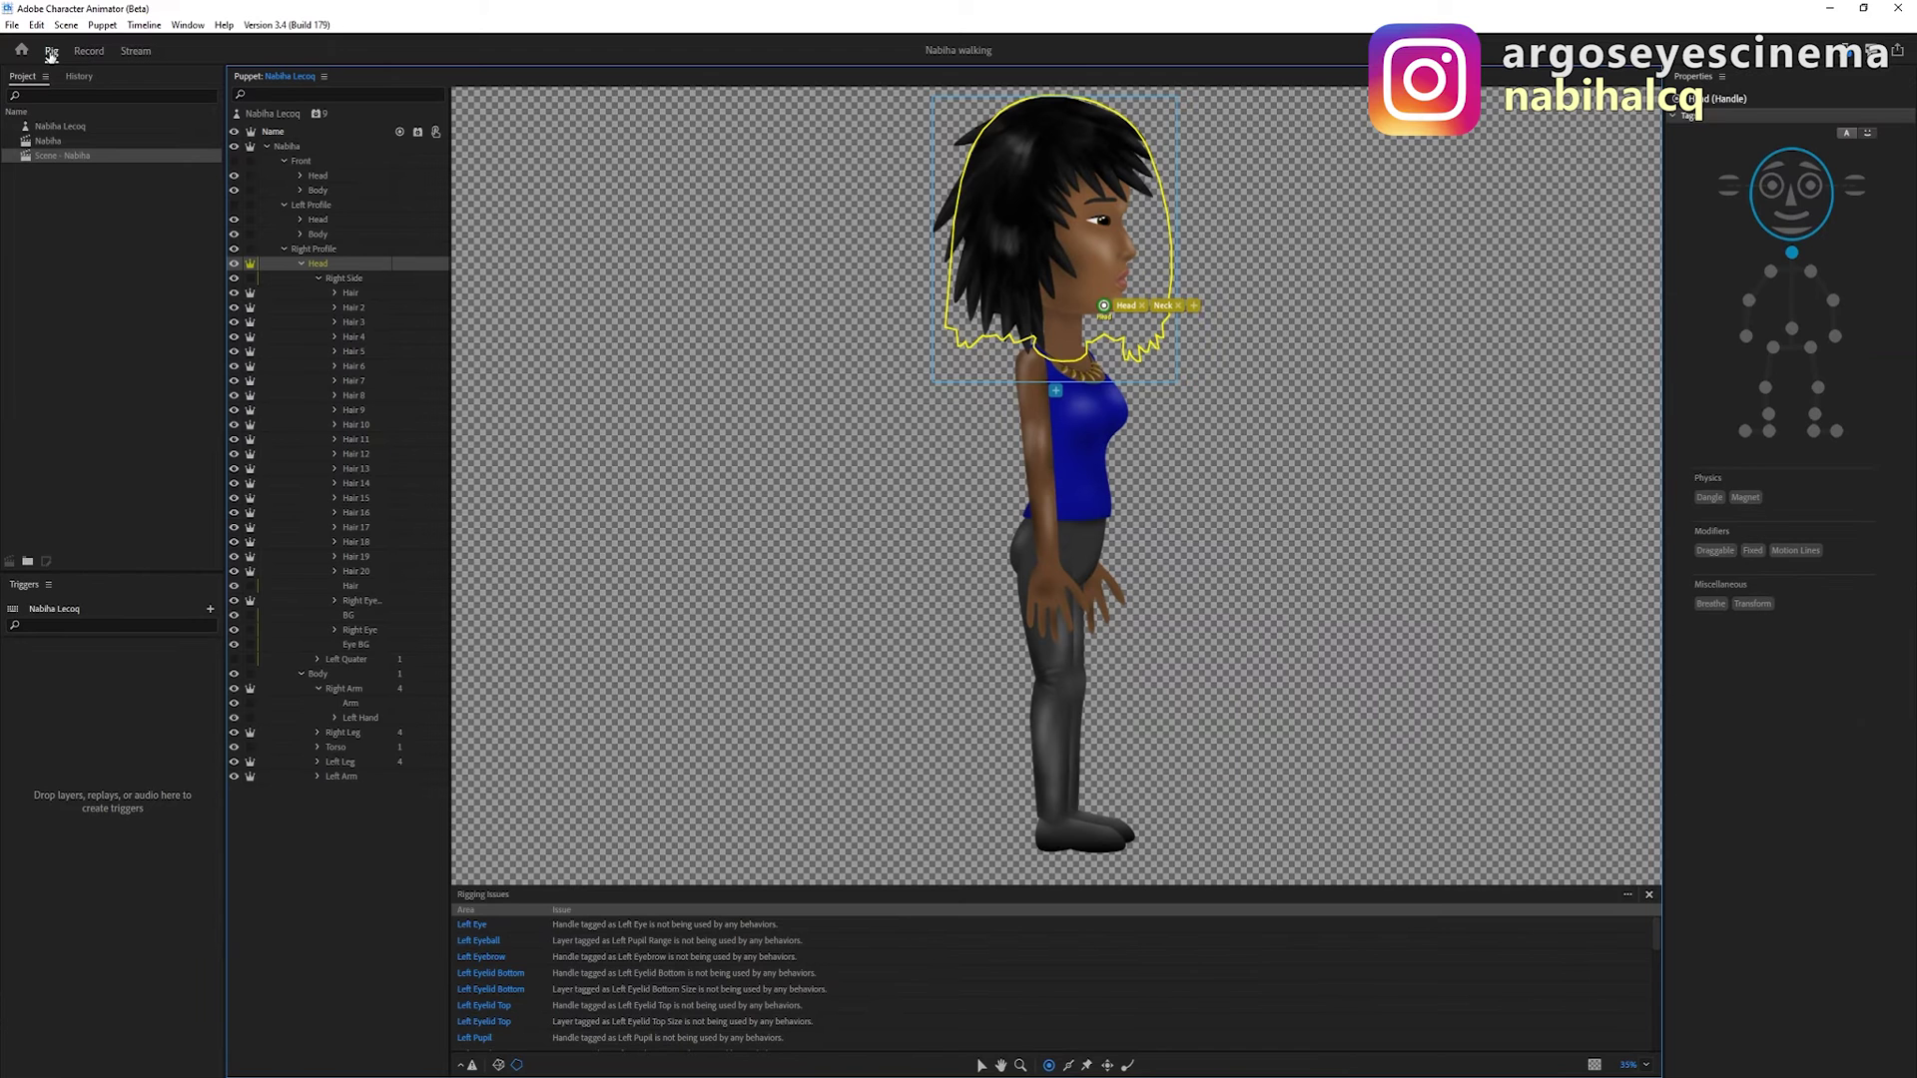
Tag the Left Arm layer's handles as Left Shoulder and Left Elbow
{"action": "left_click", "coordinate": [347, 785]}
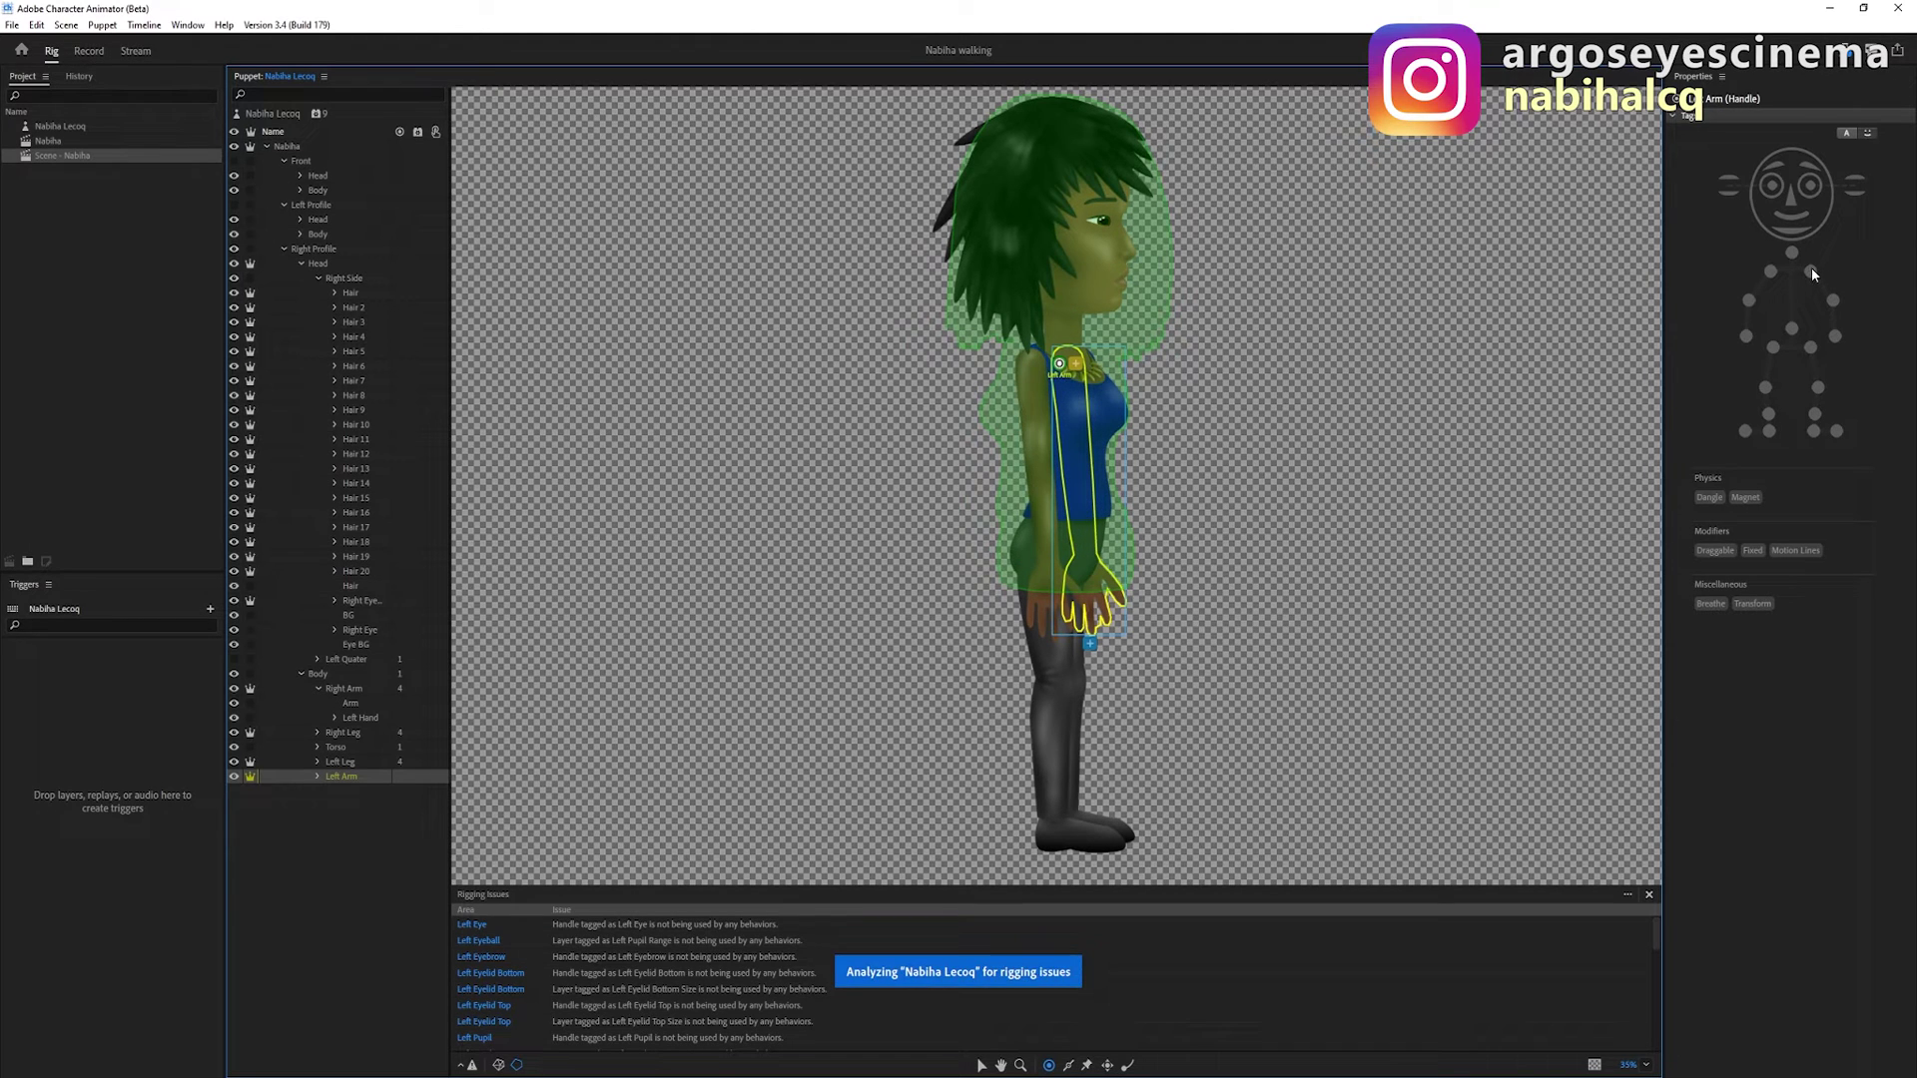
{"action": "left_click", "coordinate": [1811, 272]}
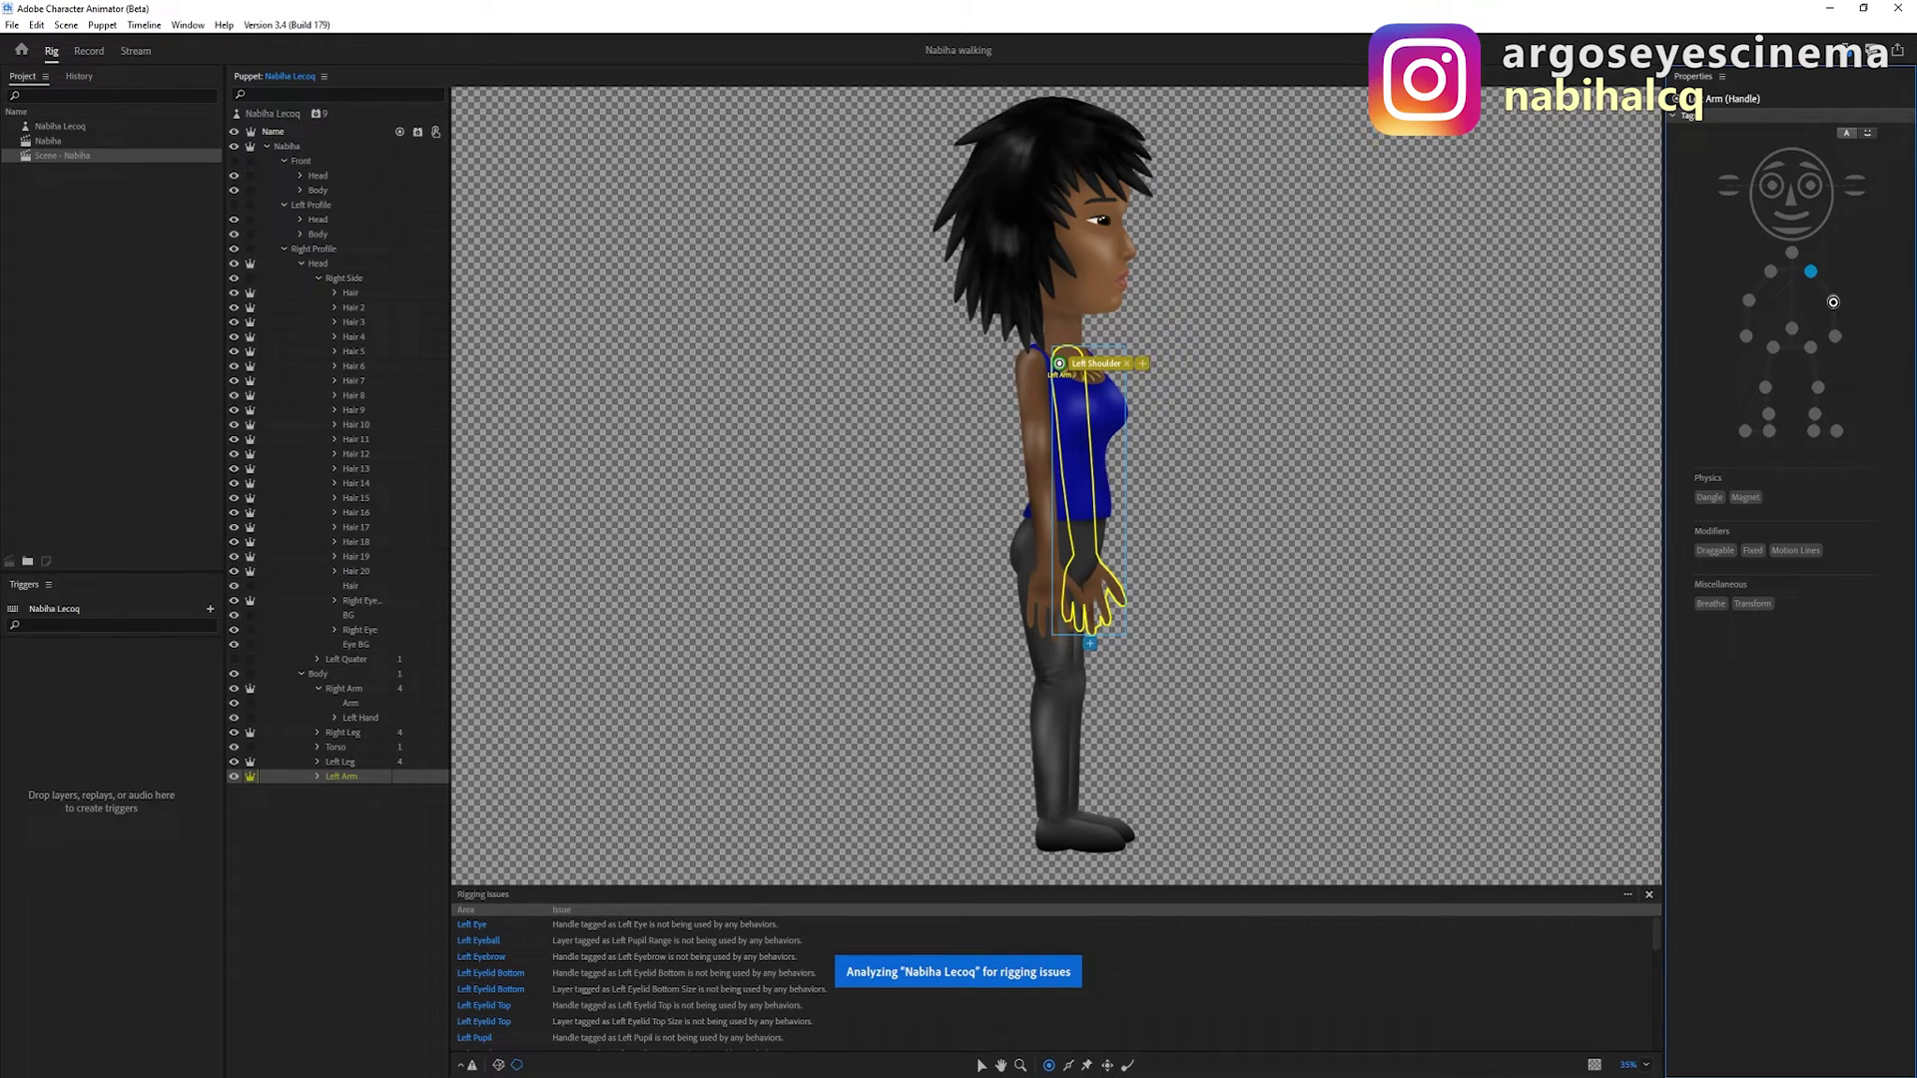
{"action": "left_click", "coordinate": [1834, 301]}
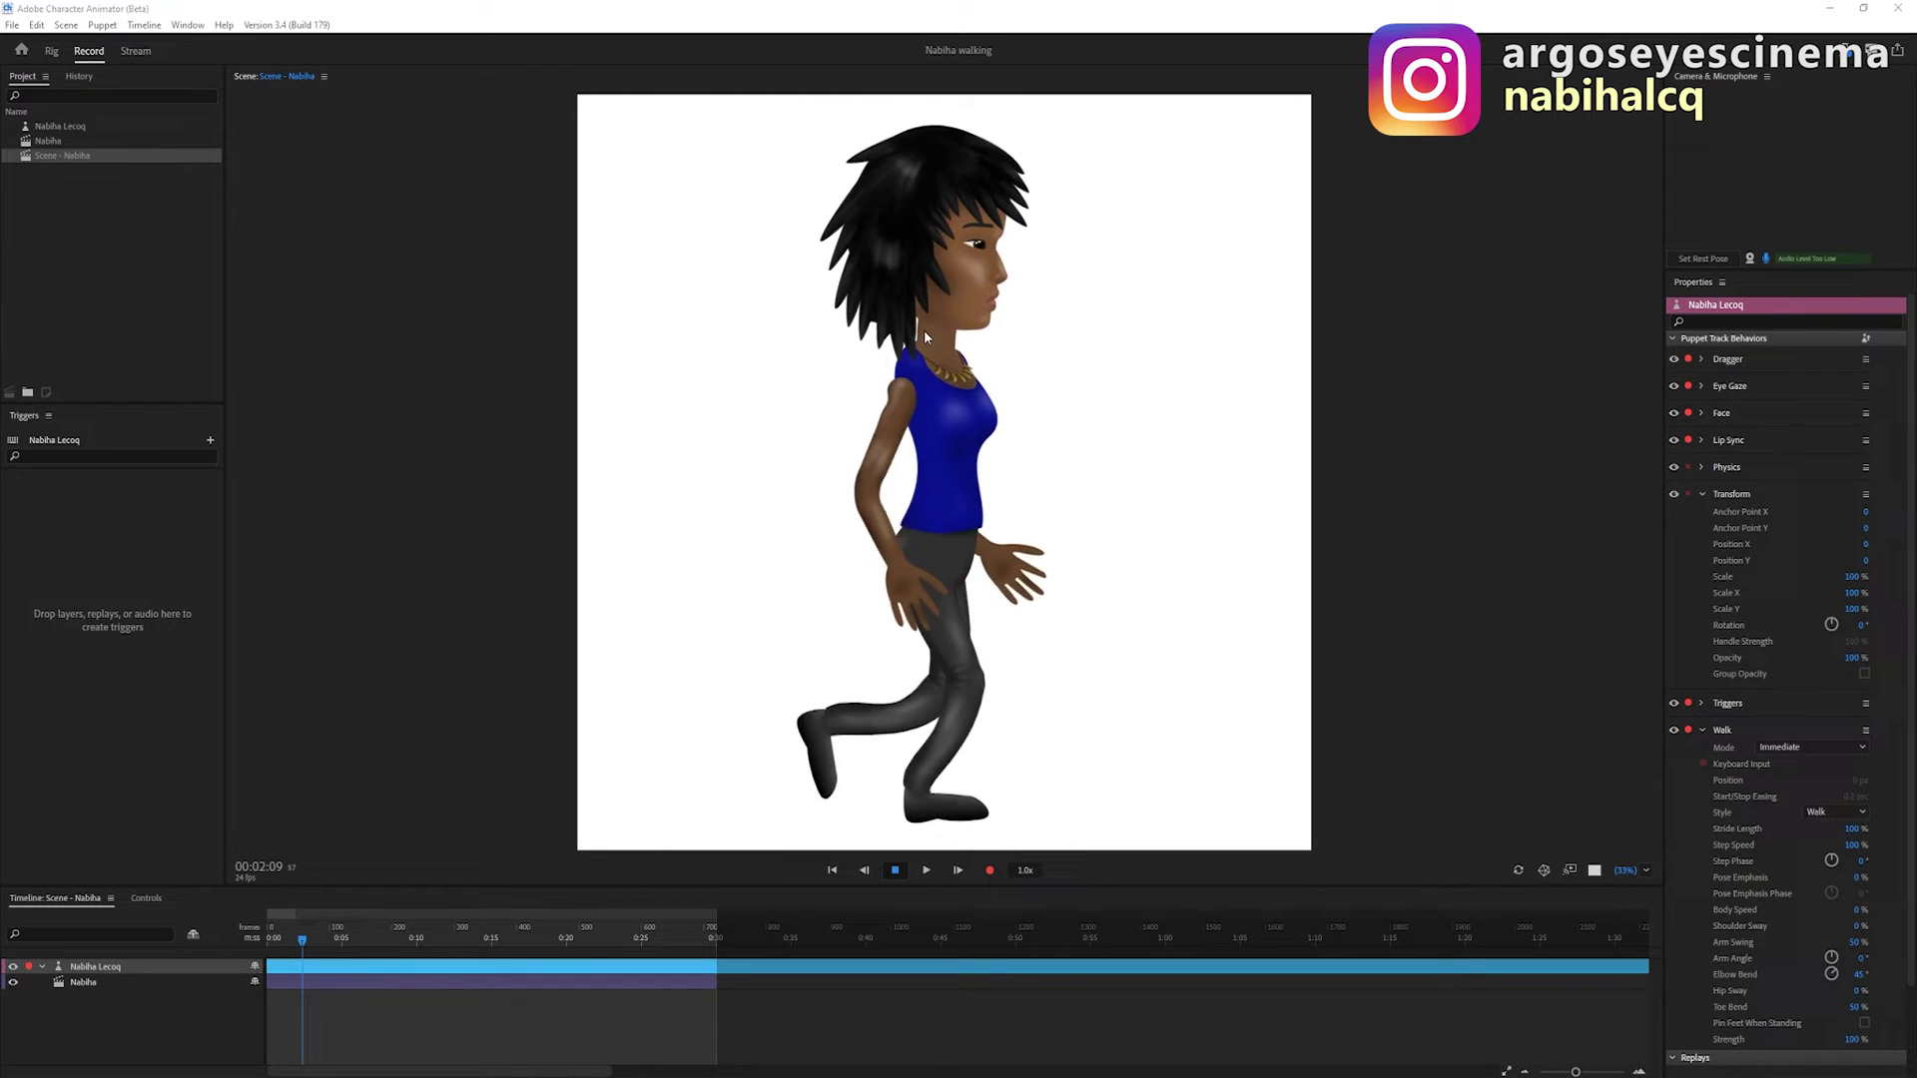
Place a Right Shoulder-tagged handle on the shoulder and preview the walk
{"action": "left_click", "coordinate": [55, 51]}
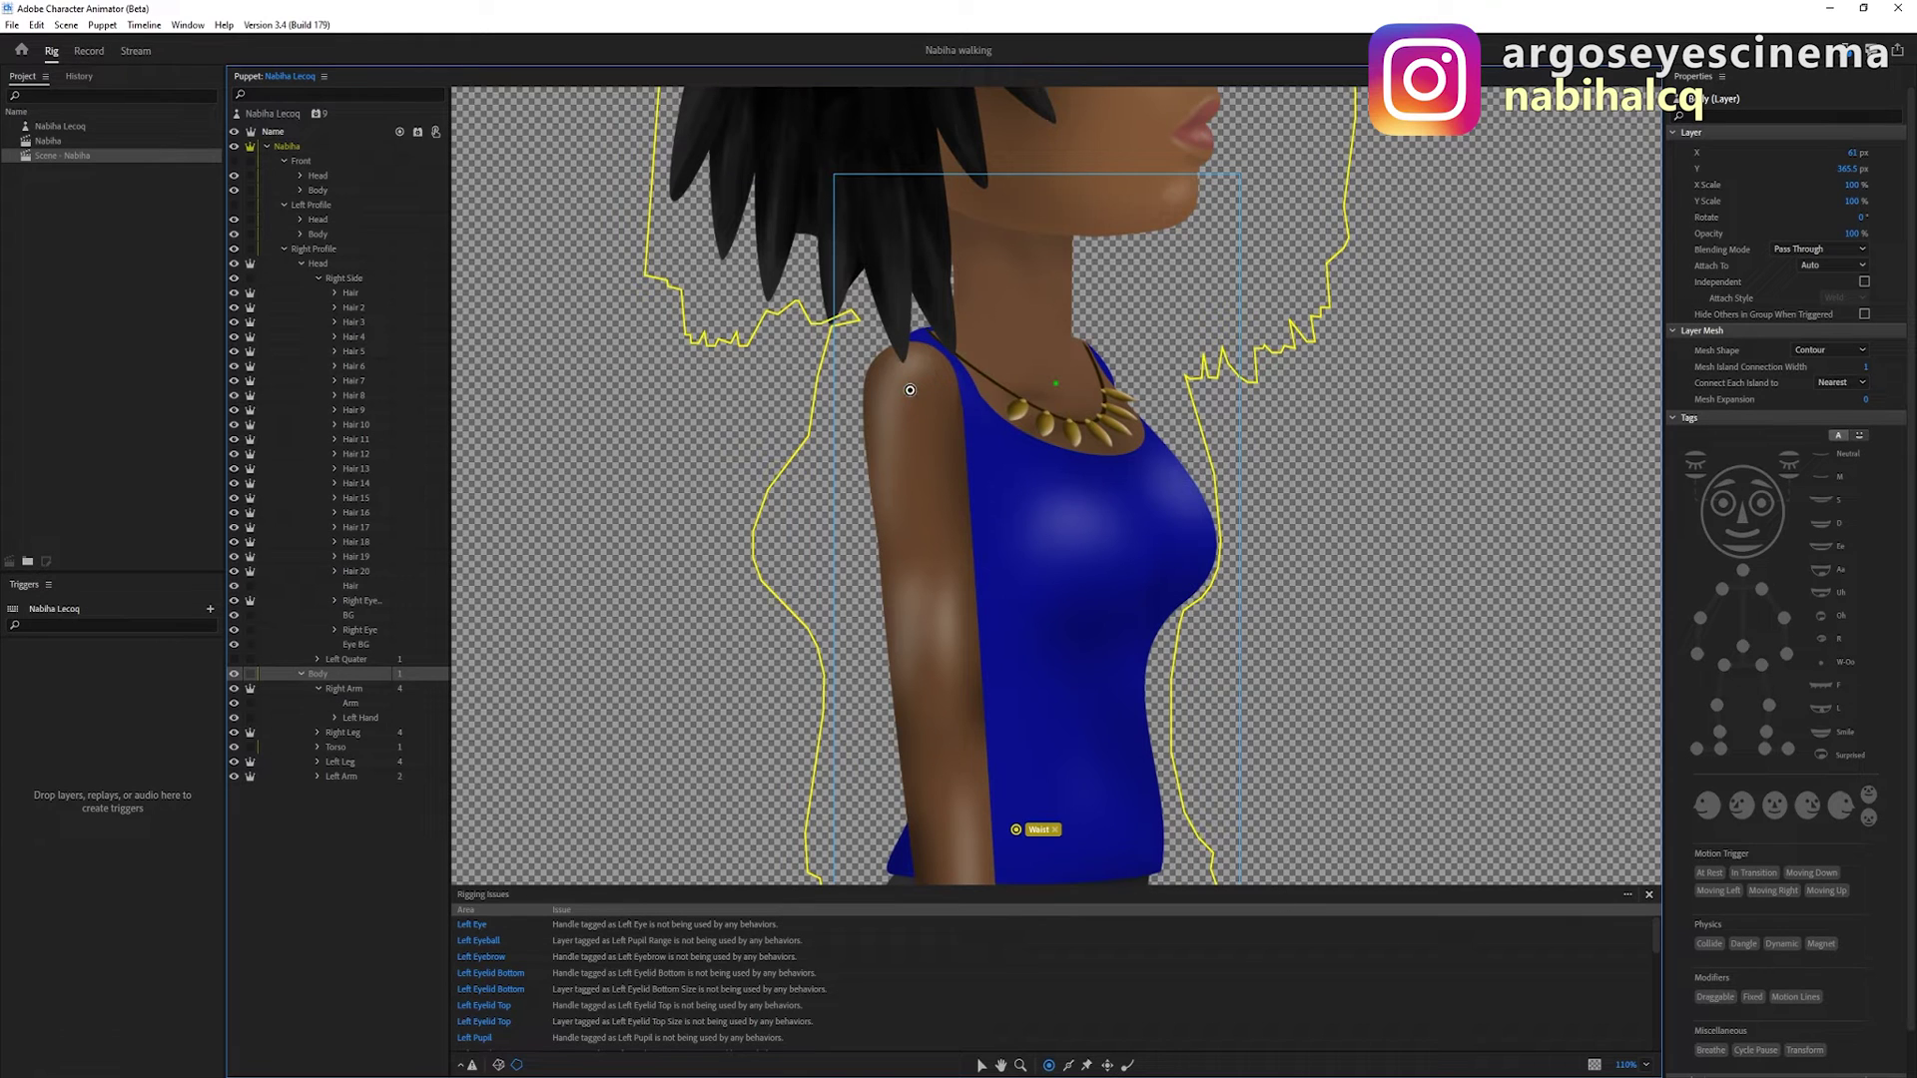
{"action": "left_click", "coordinate": [910, 391]}
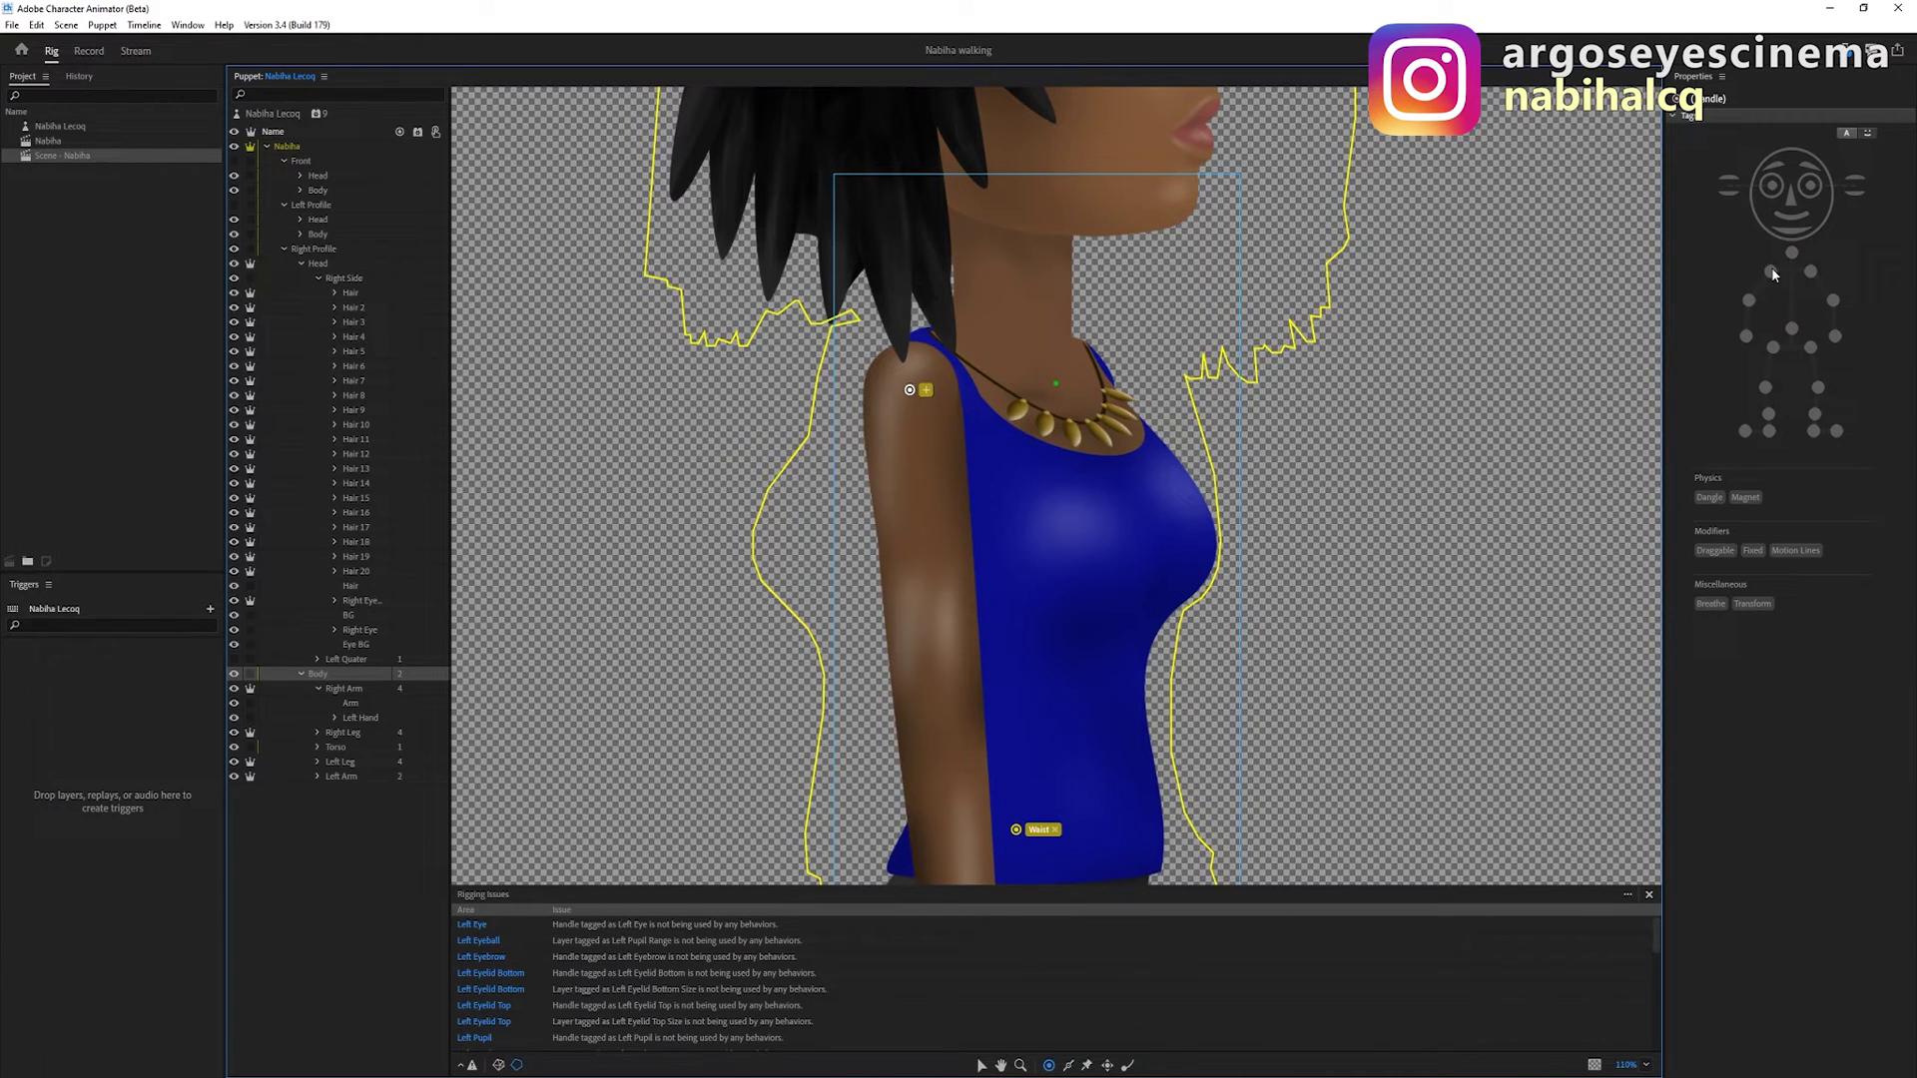
{"action": "left_click", "coordinate": [1772, 272]}
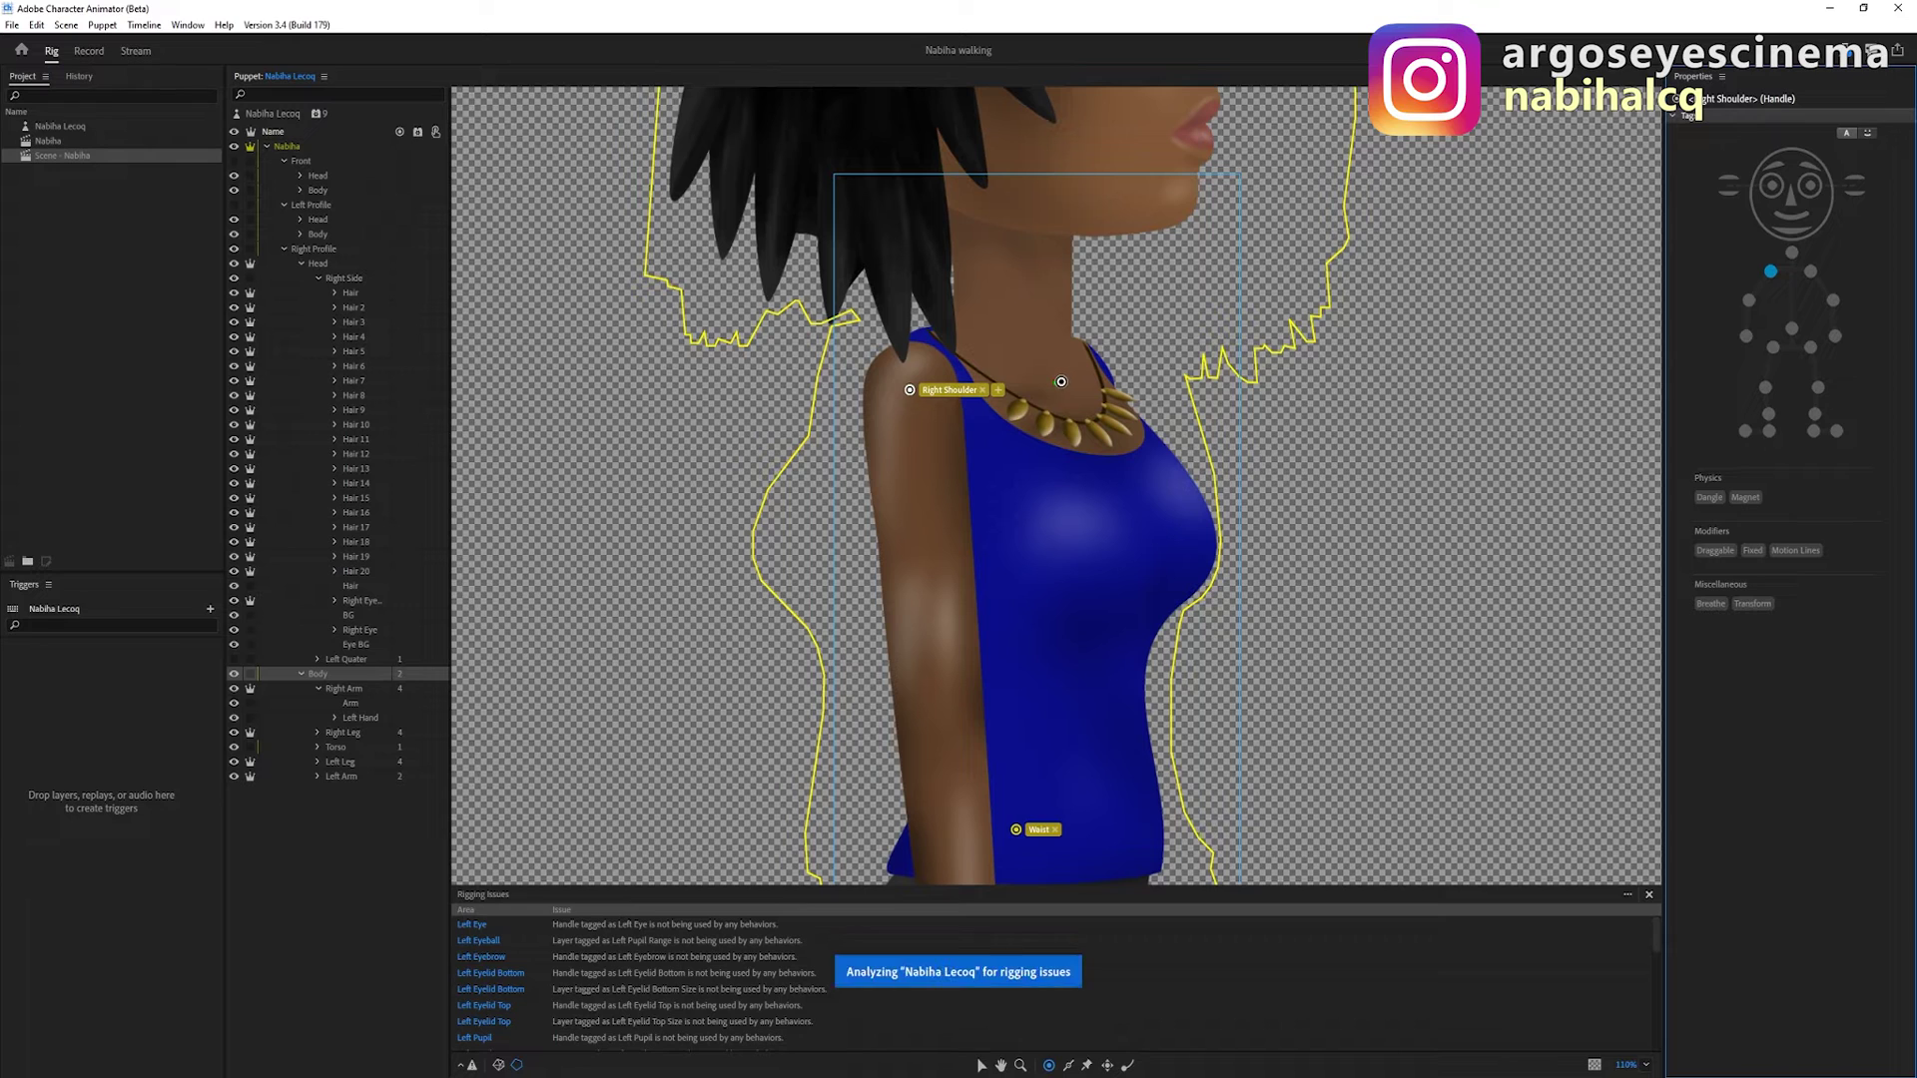
{"action": "left_click", "coordinate": [89, 52]}
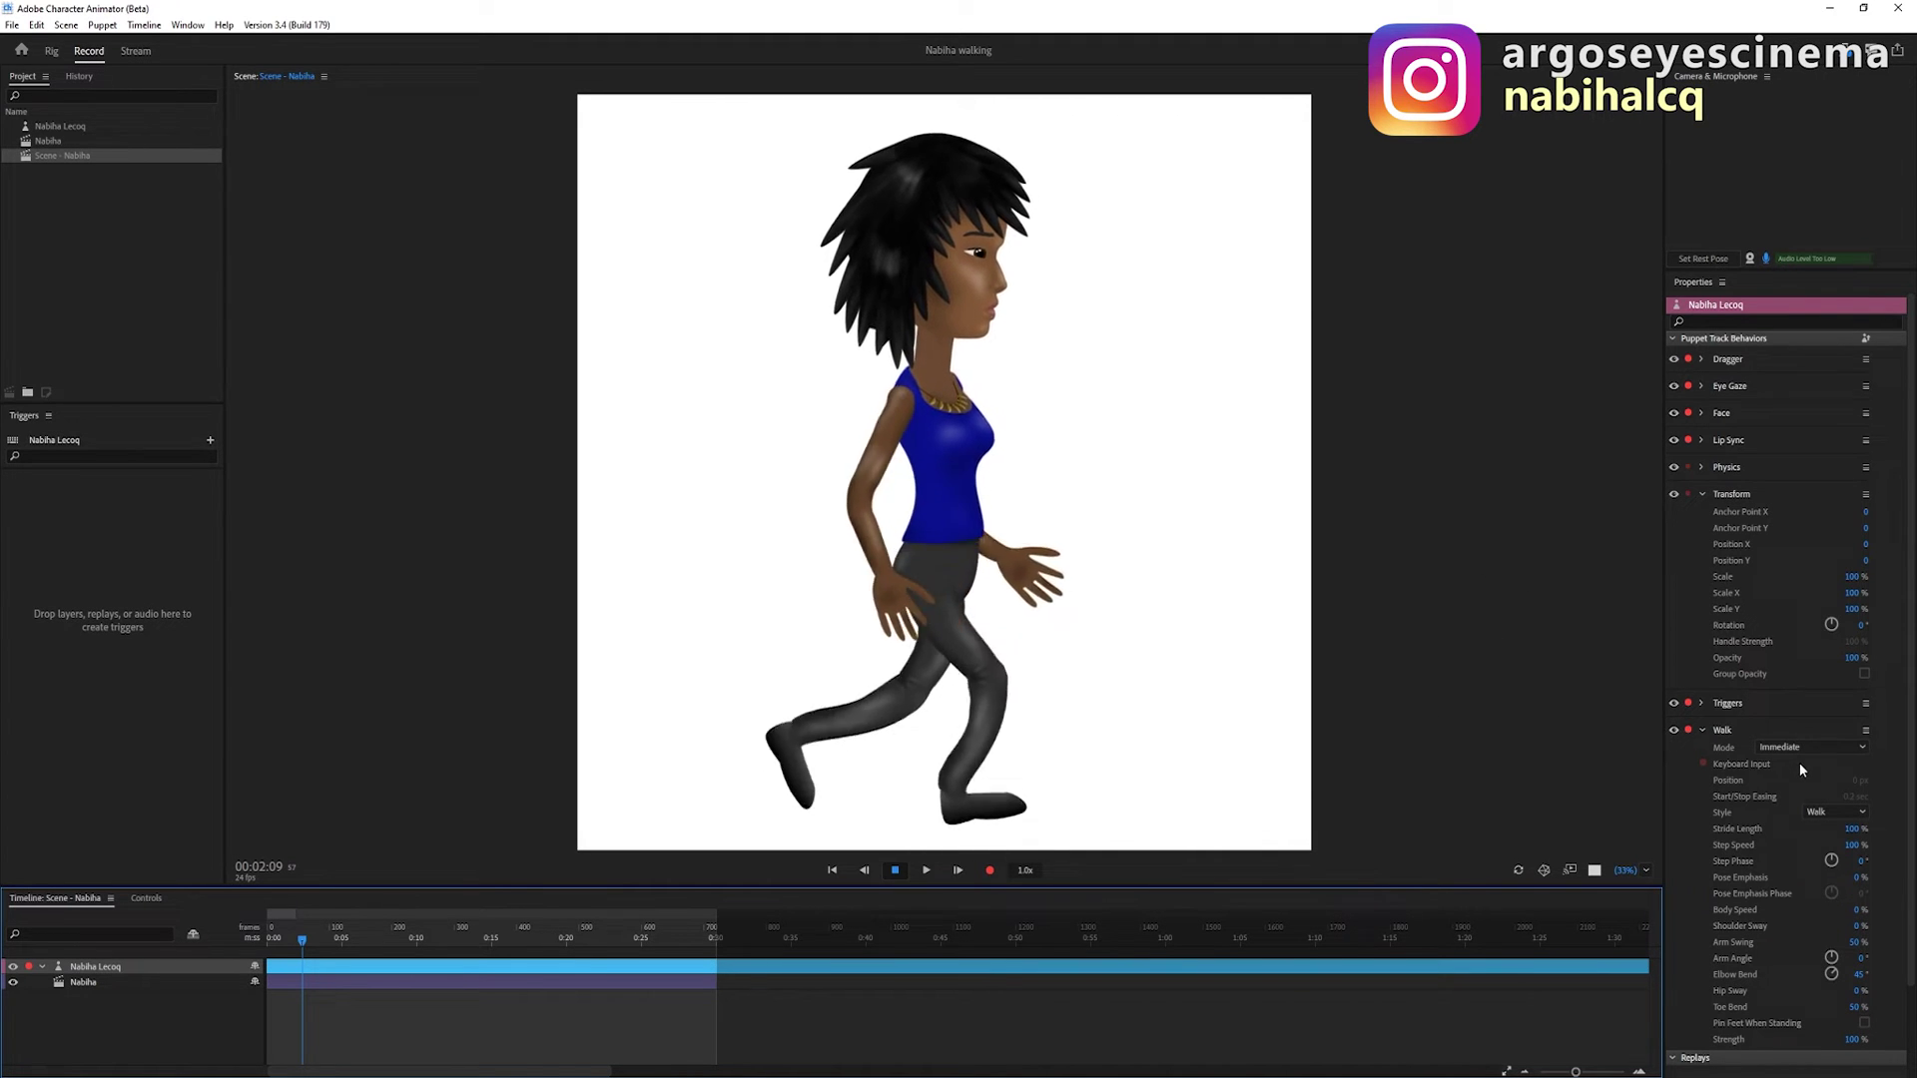
{"action": "scroll", "coordinate": [1799, 762], "scroll_direction": "down", "scroll_amount": 2}
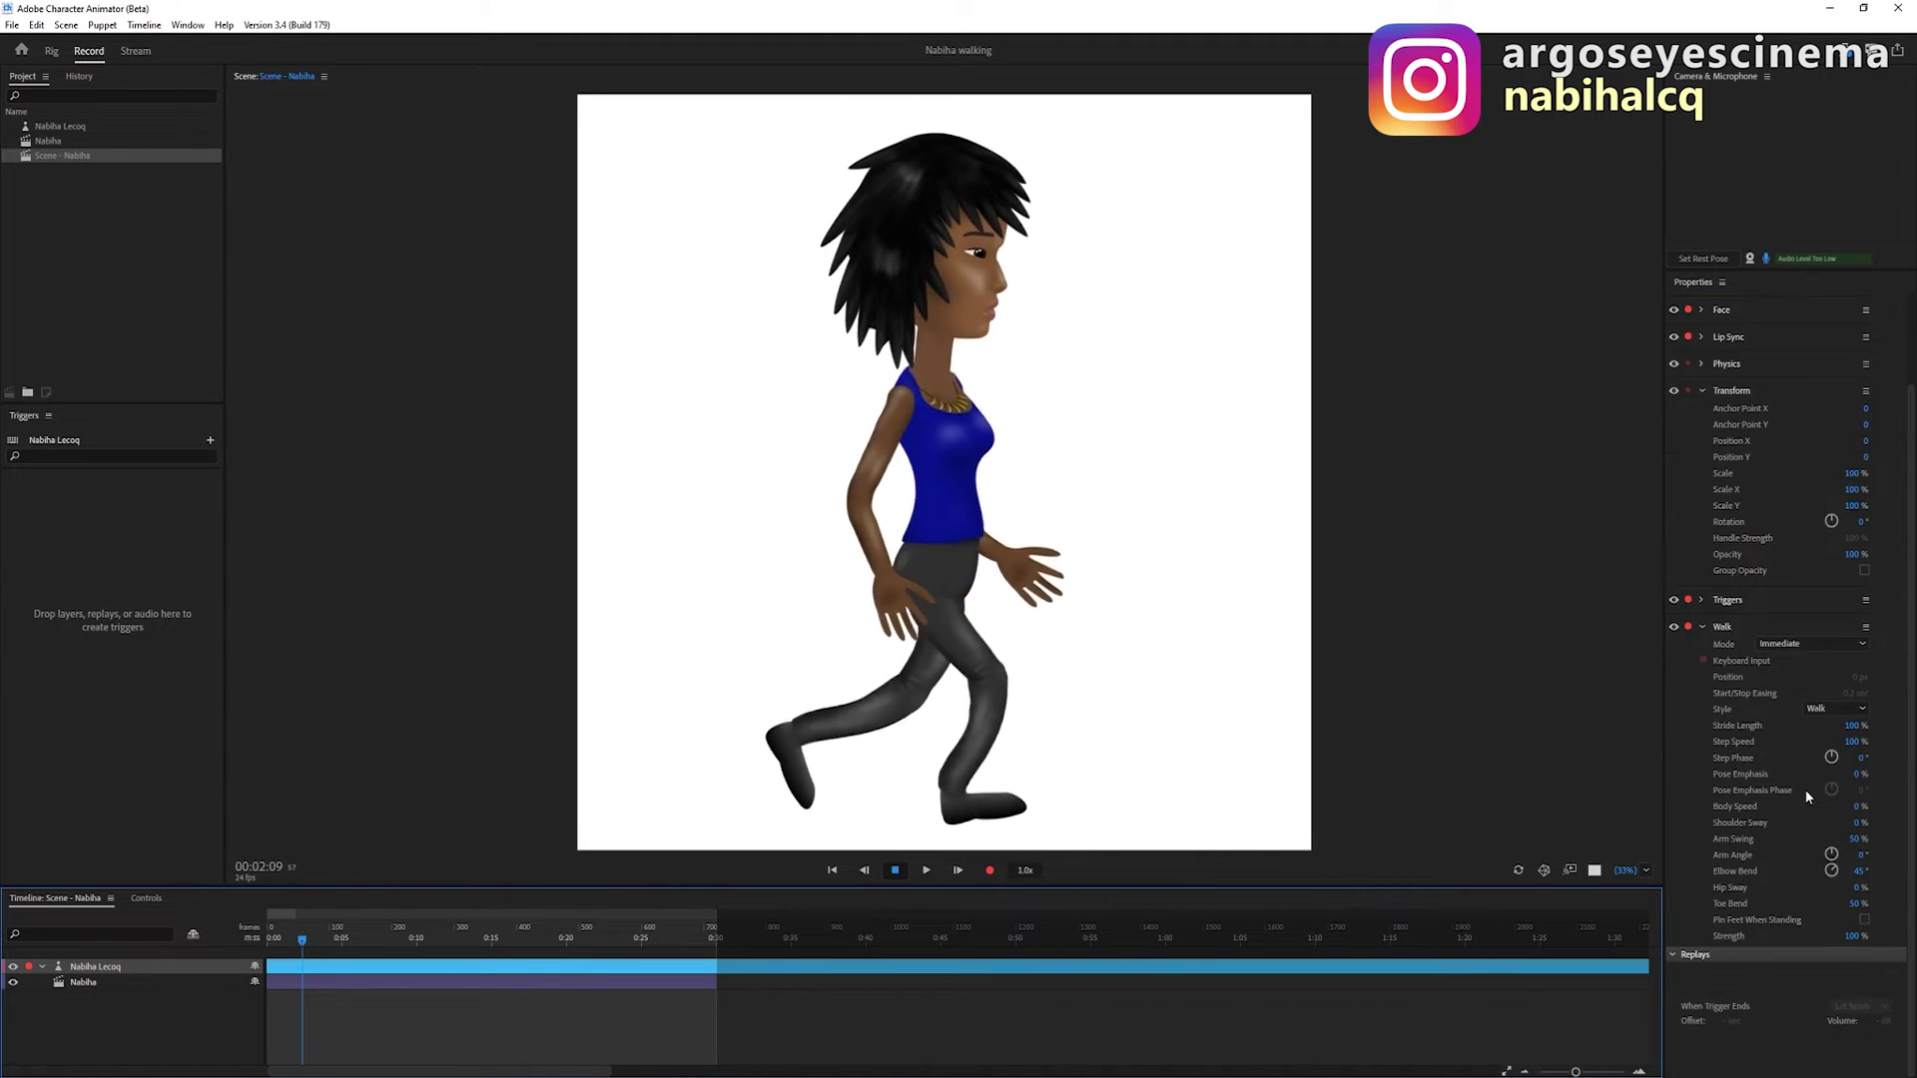
Set the Walk Mode to Left & Right Arrow Keys and test it with Right arrow
{"action": "left_click", "coordinate": [1861, 646]}
{"action": "left_click", "coordinate": [1825, 677]}
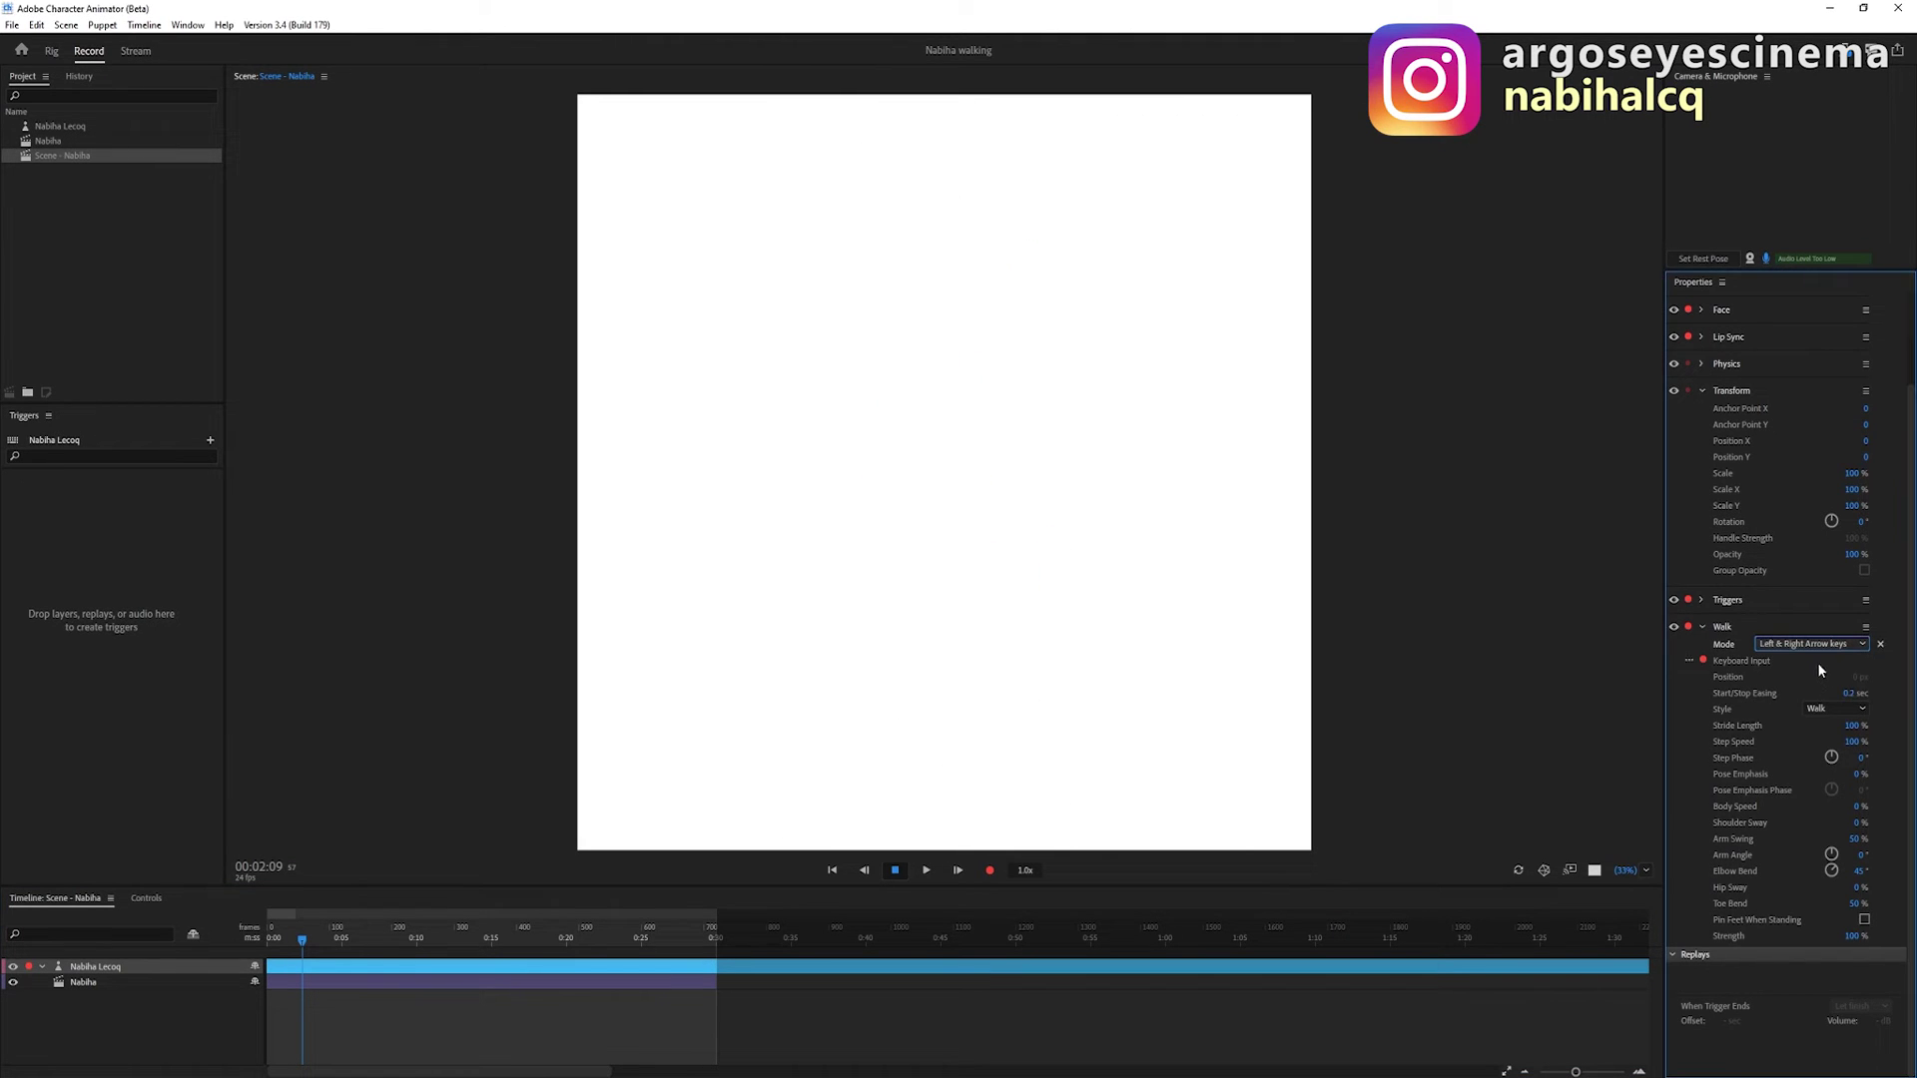
{"action": "key", "text": "Right"}
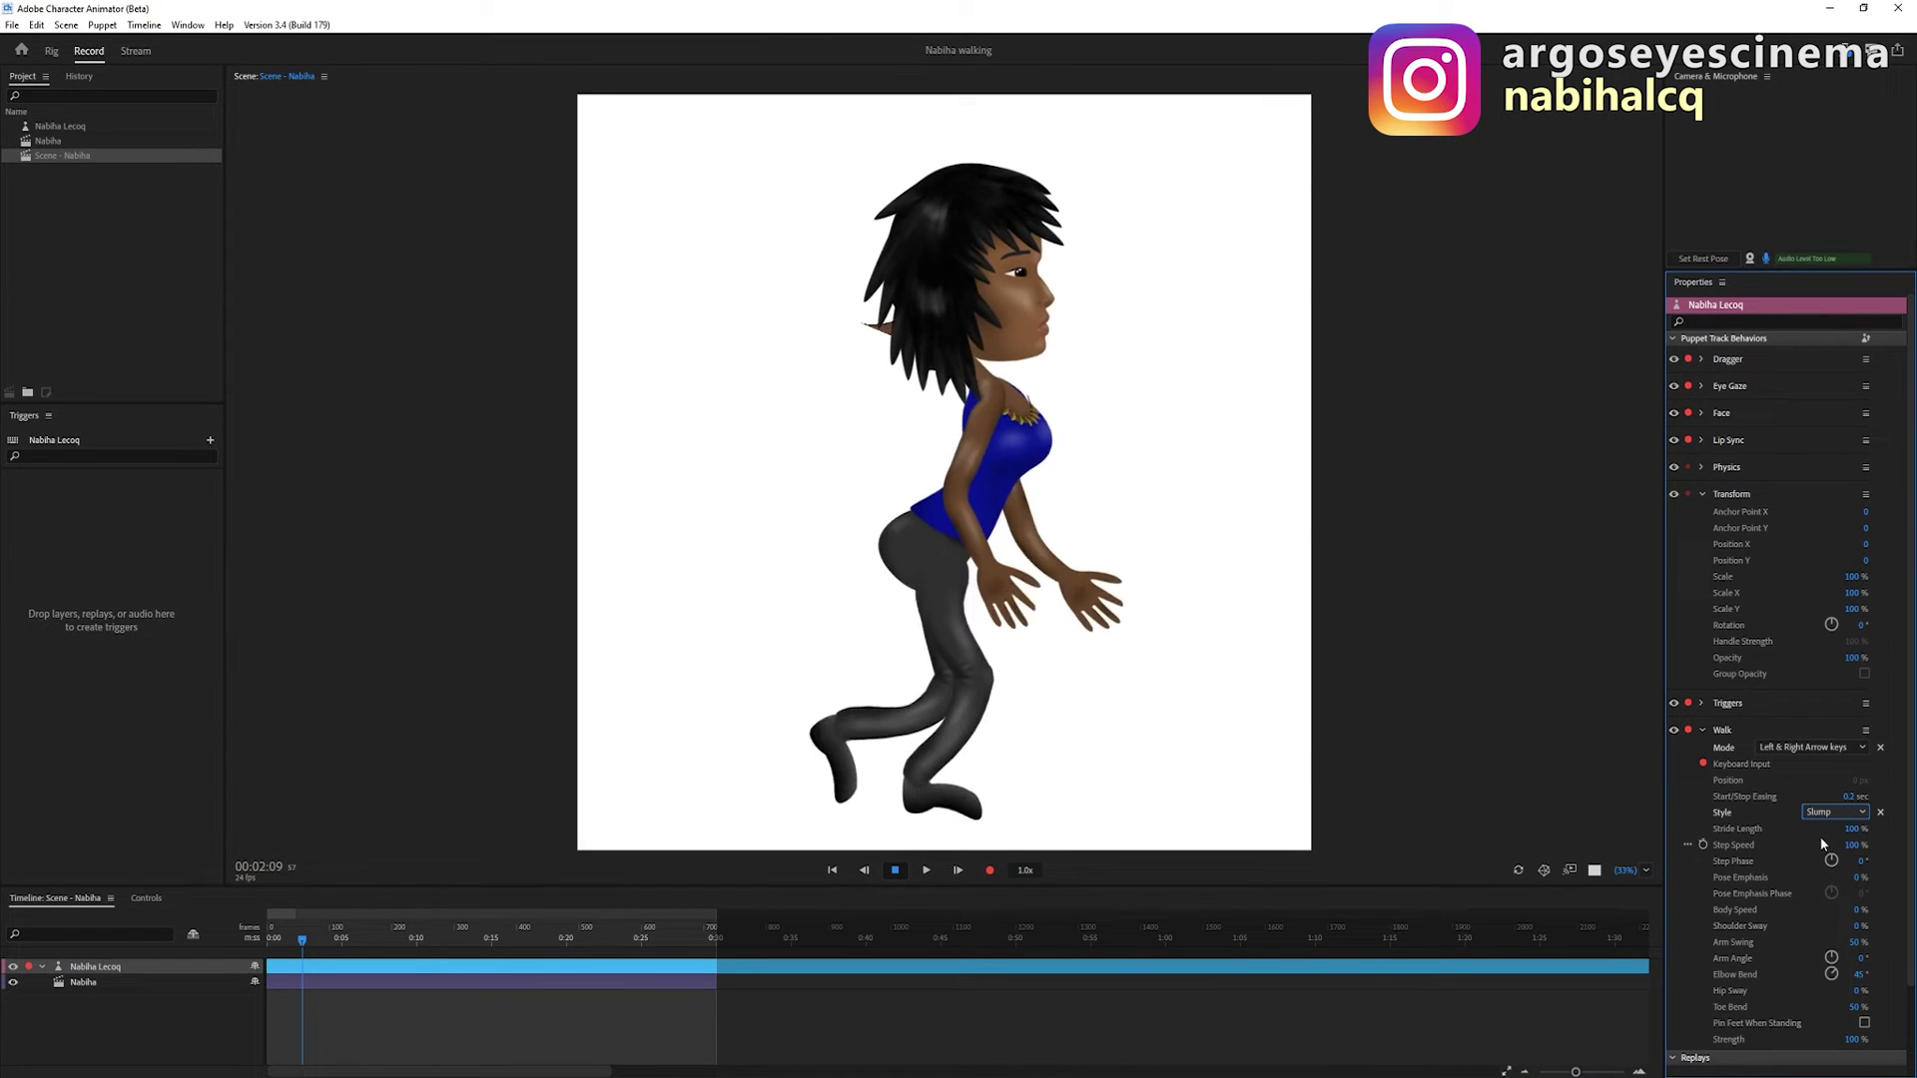
Try the Strut, Prance and Sneak walk styles on the puppet
{"action": "left_click", "coordinate": [1838, 814]}
{"action": "left_click", "coordinate": [1837, 862]}
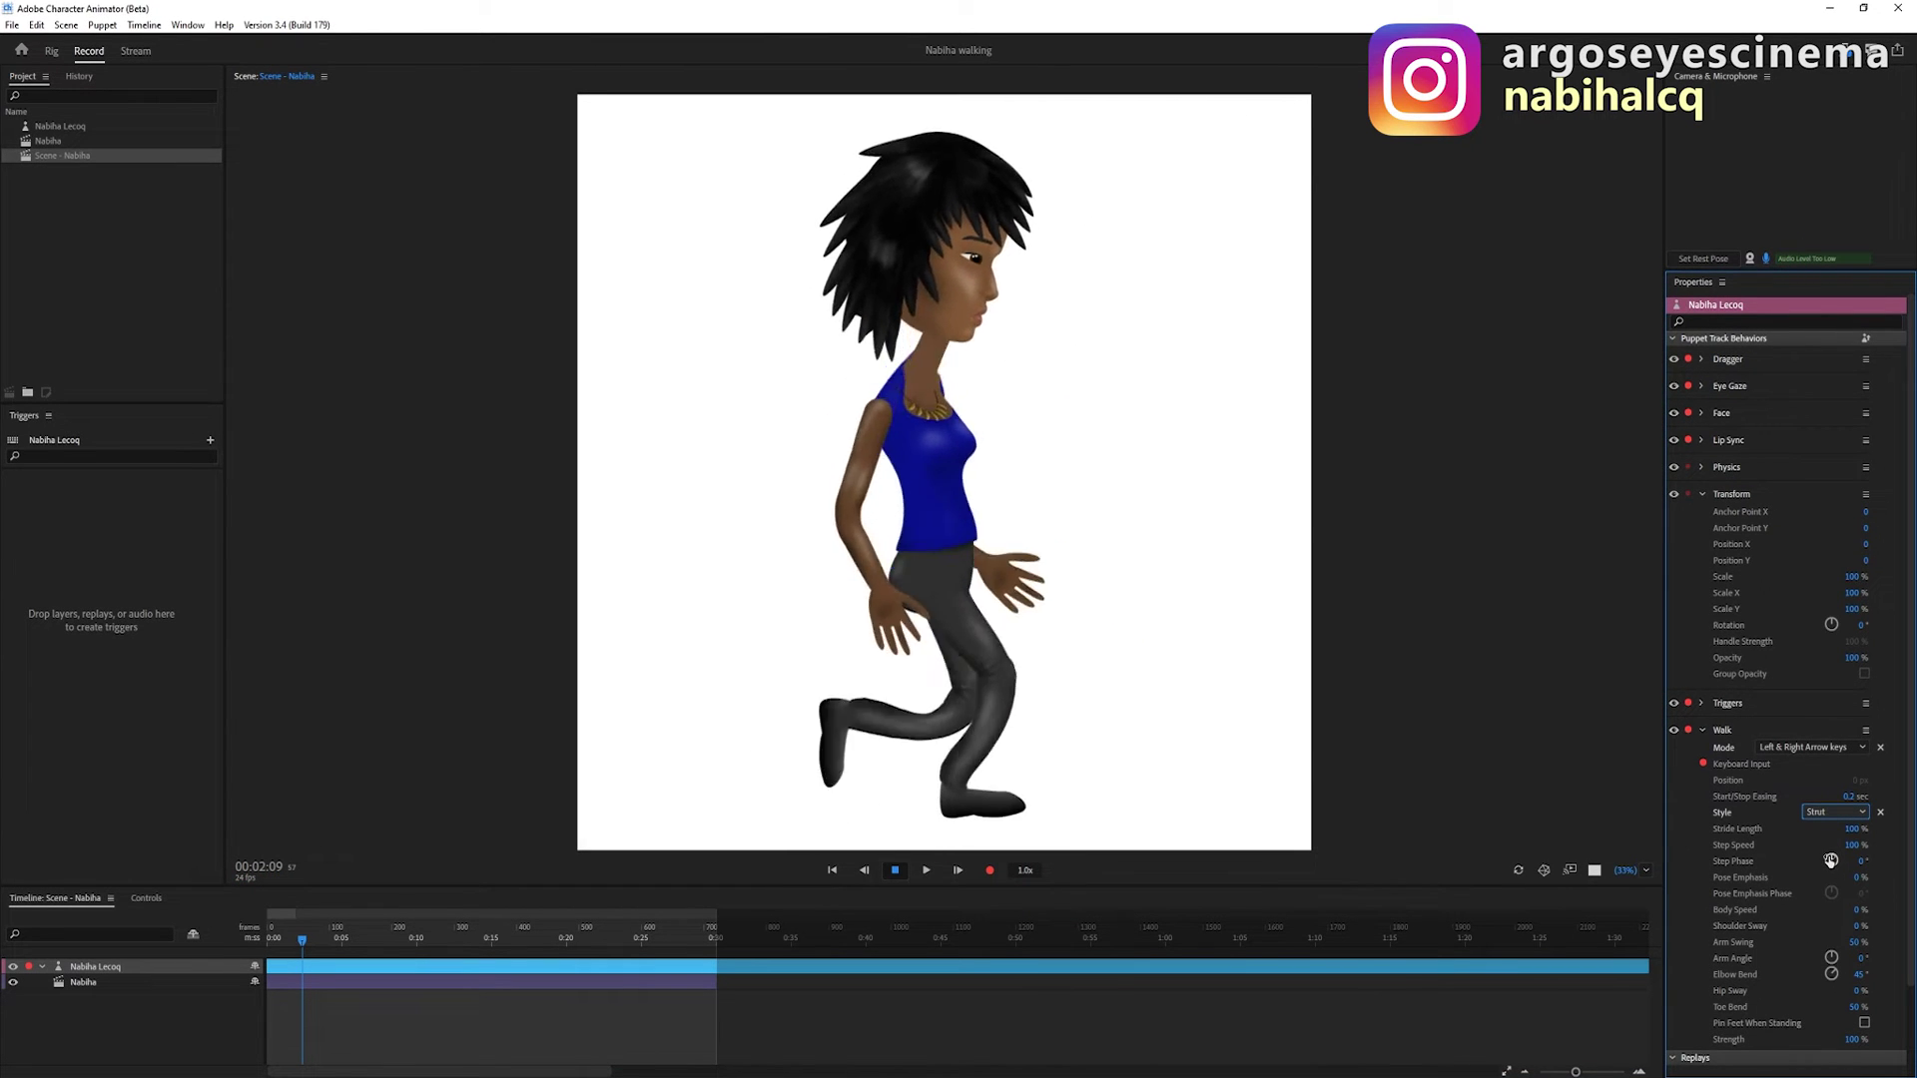
{"action": "left_click", "coordinate": [1840, 812]}
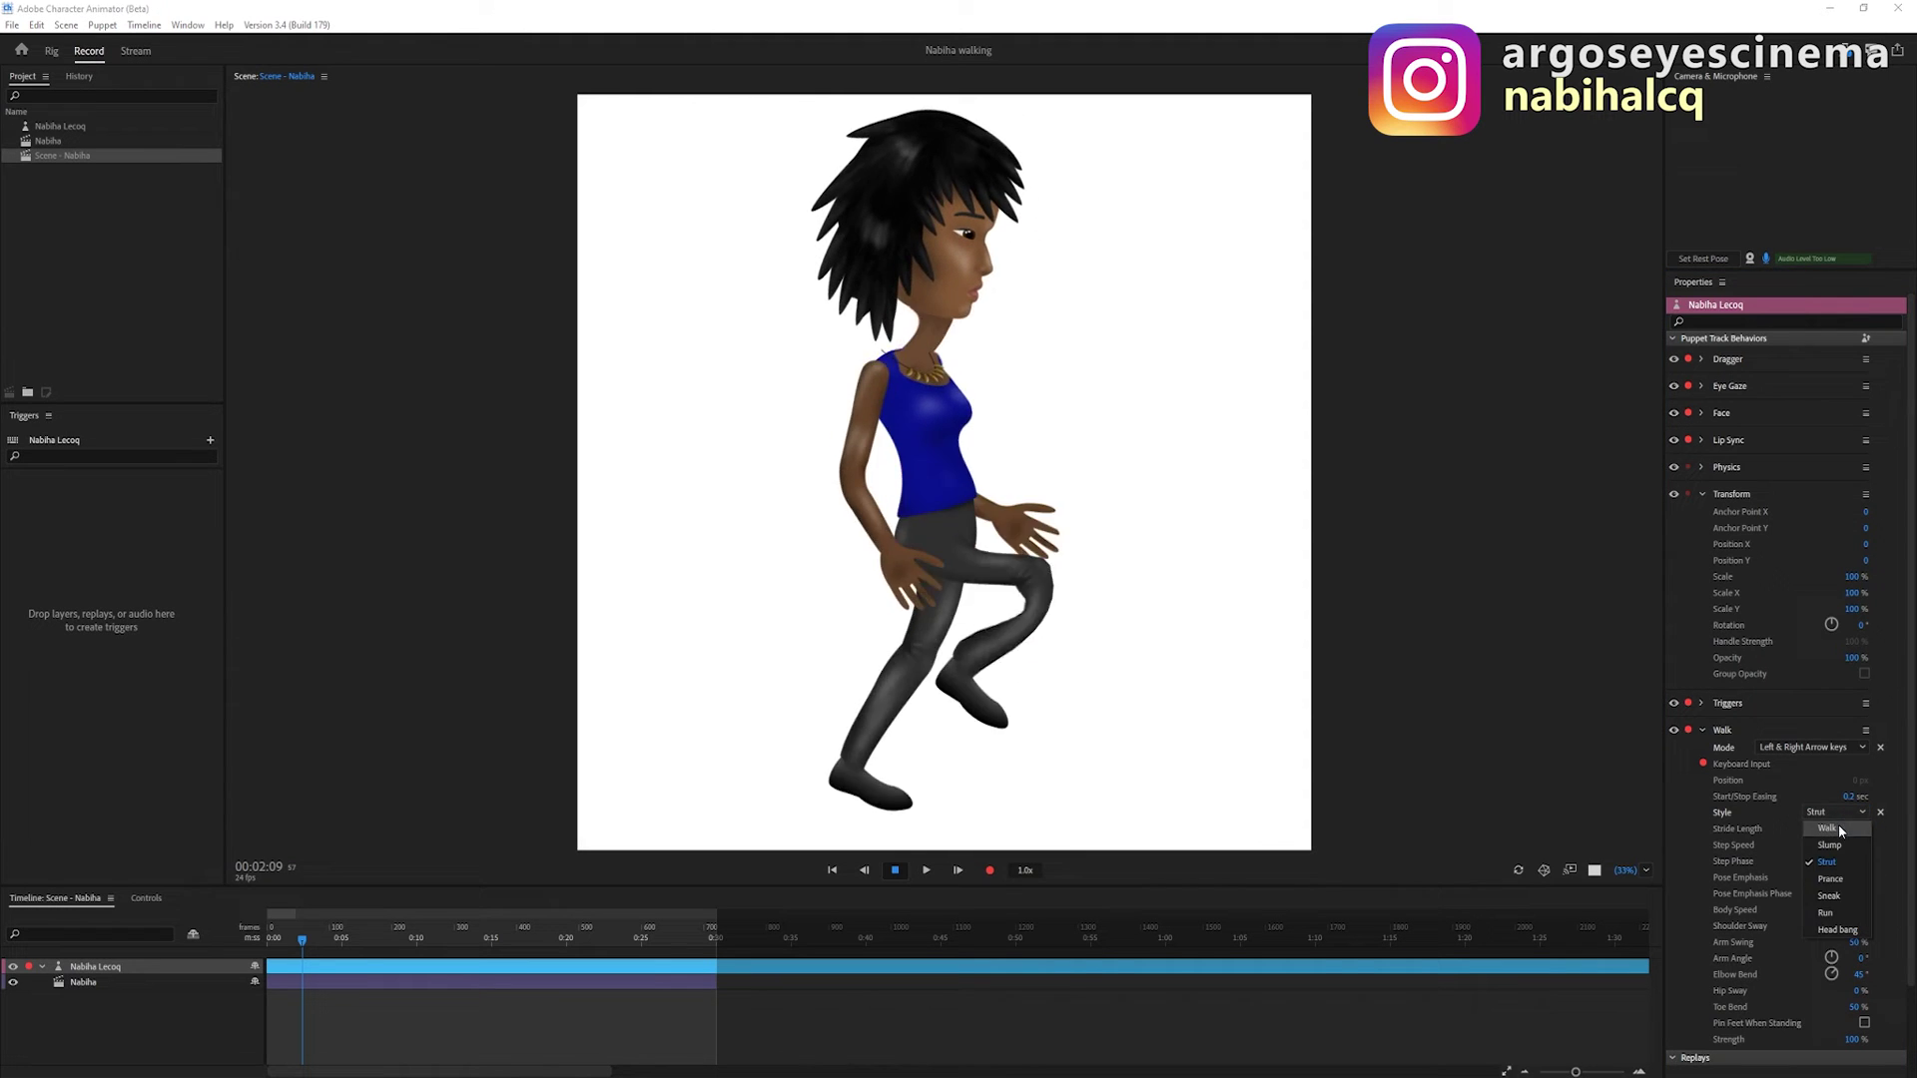
{"action": "left_click", "coordinate": [1836, 878]}
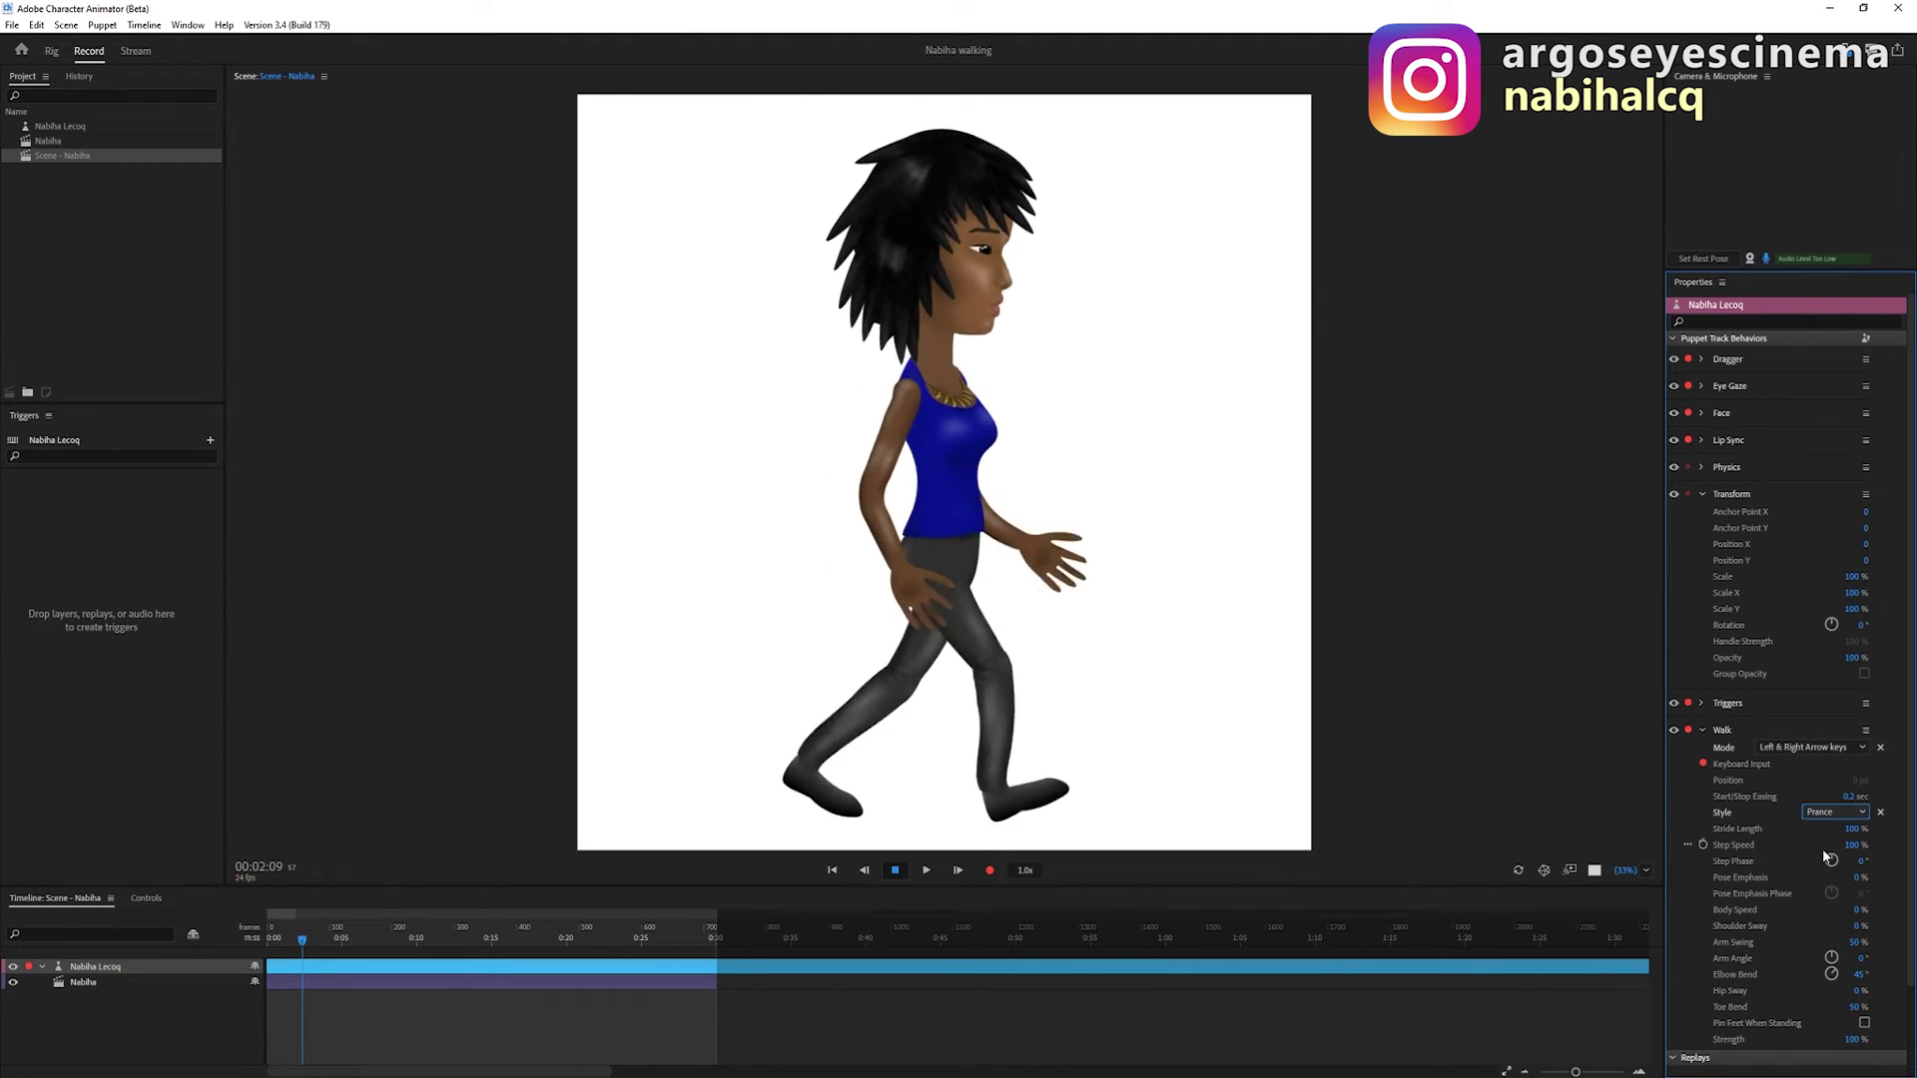
{"action": "left_click", "coordinate": [1825, 811]}
{"action": "left_click", "coordinate": [1830, 892]}
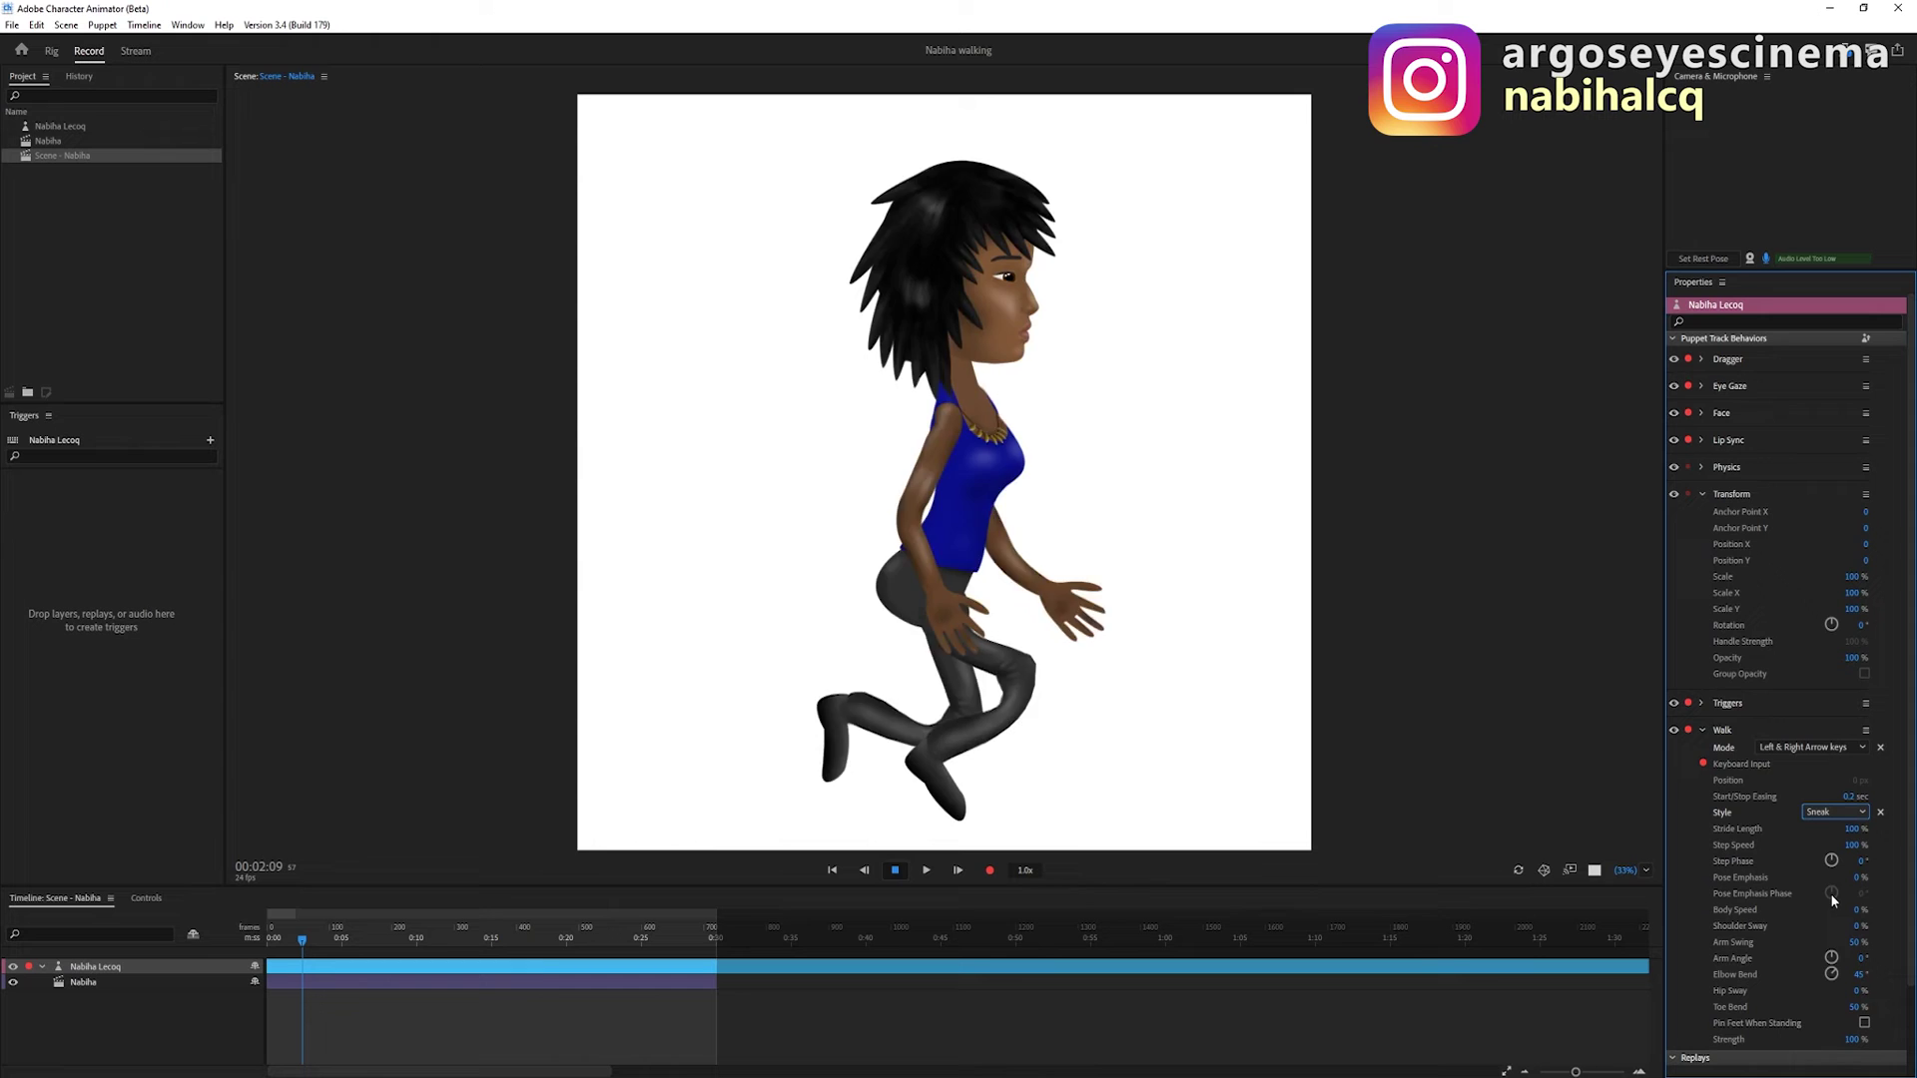
Try Run and Head bang, then settle on Walk with Step Speed raised to 117%
{"action": "left_click", "coordinate": [1836, 817]}
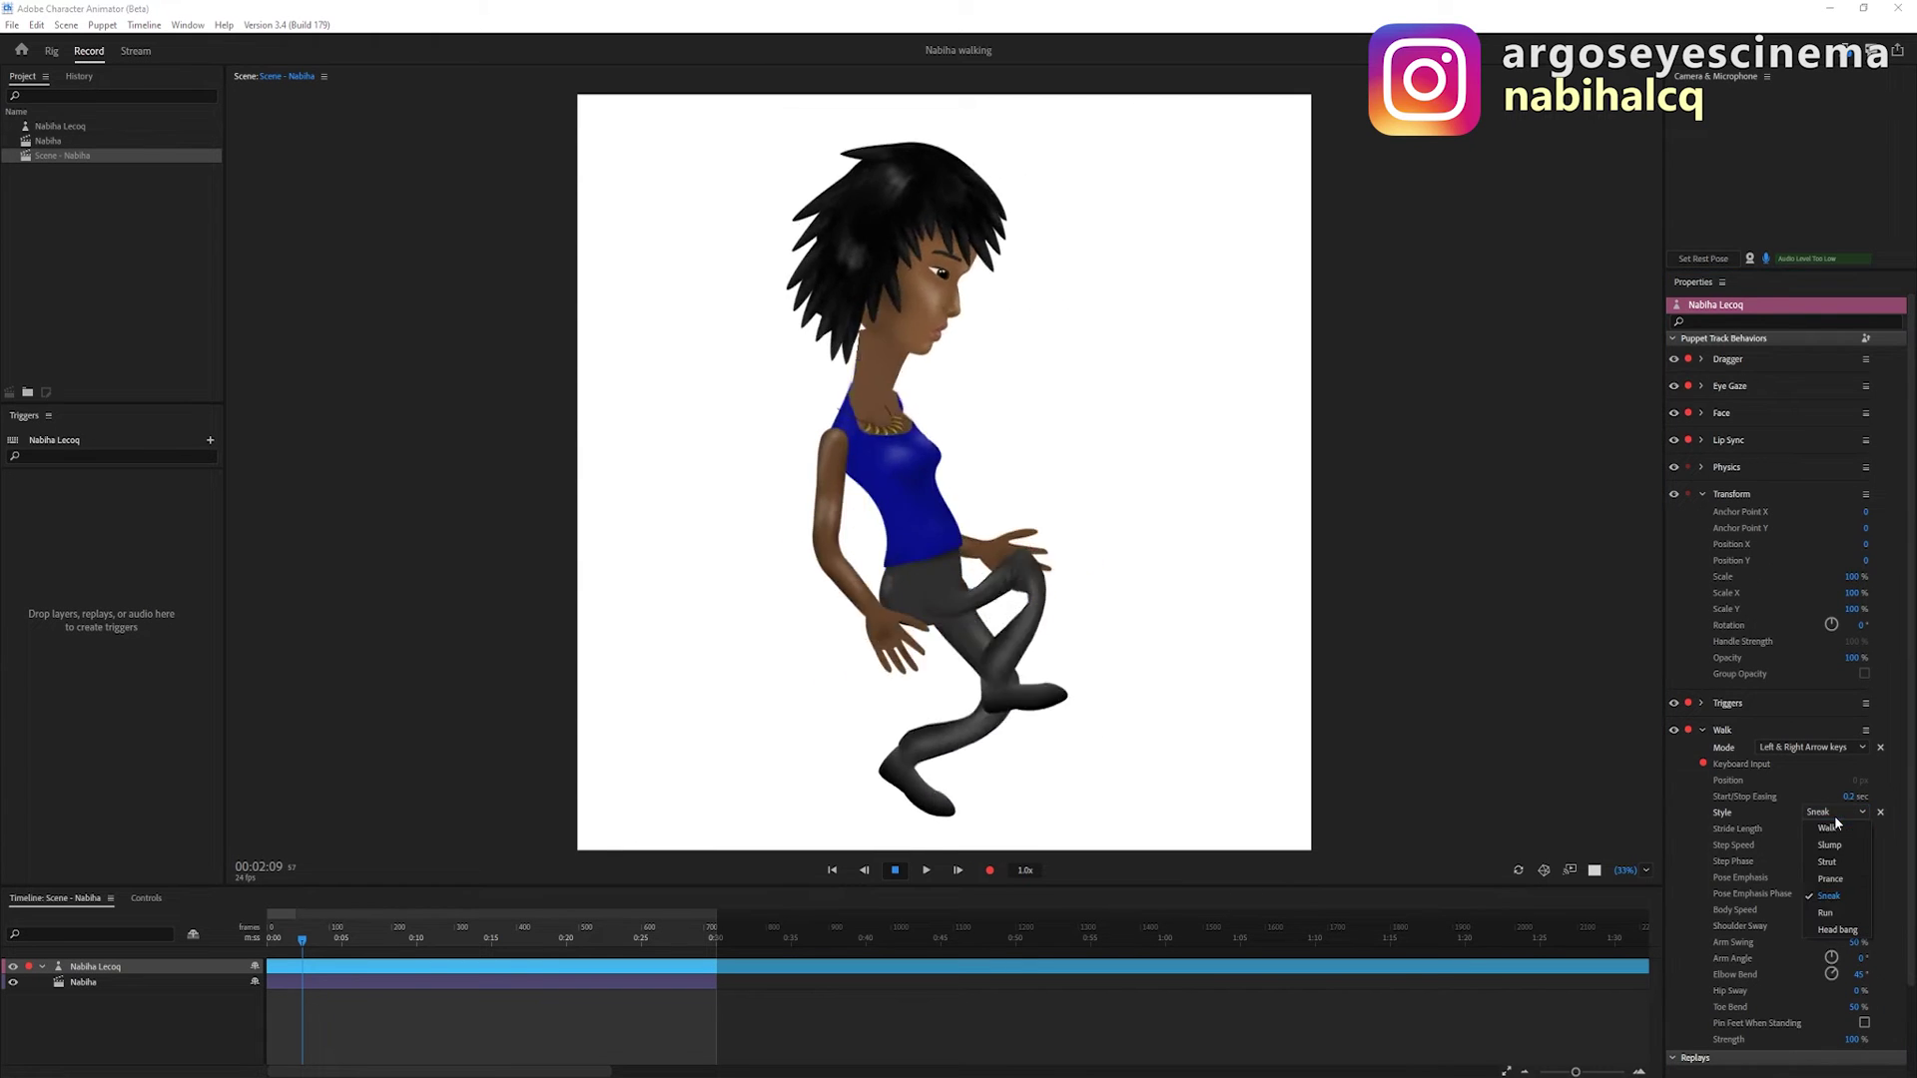
{"action": "left_click", "coordinate": [1836, 908]}
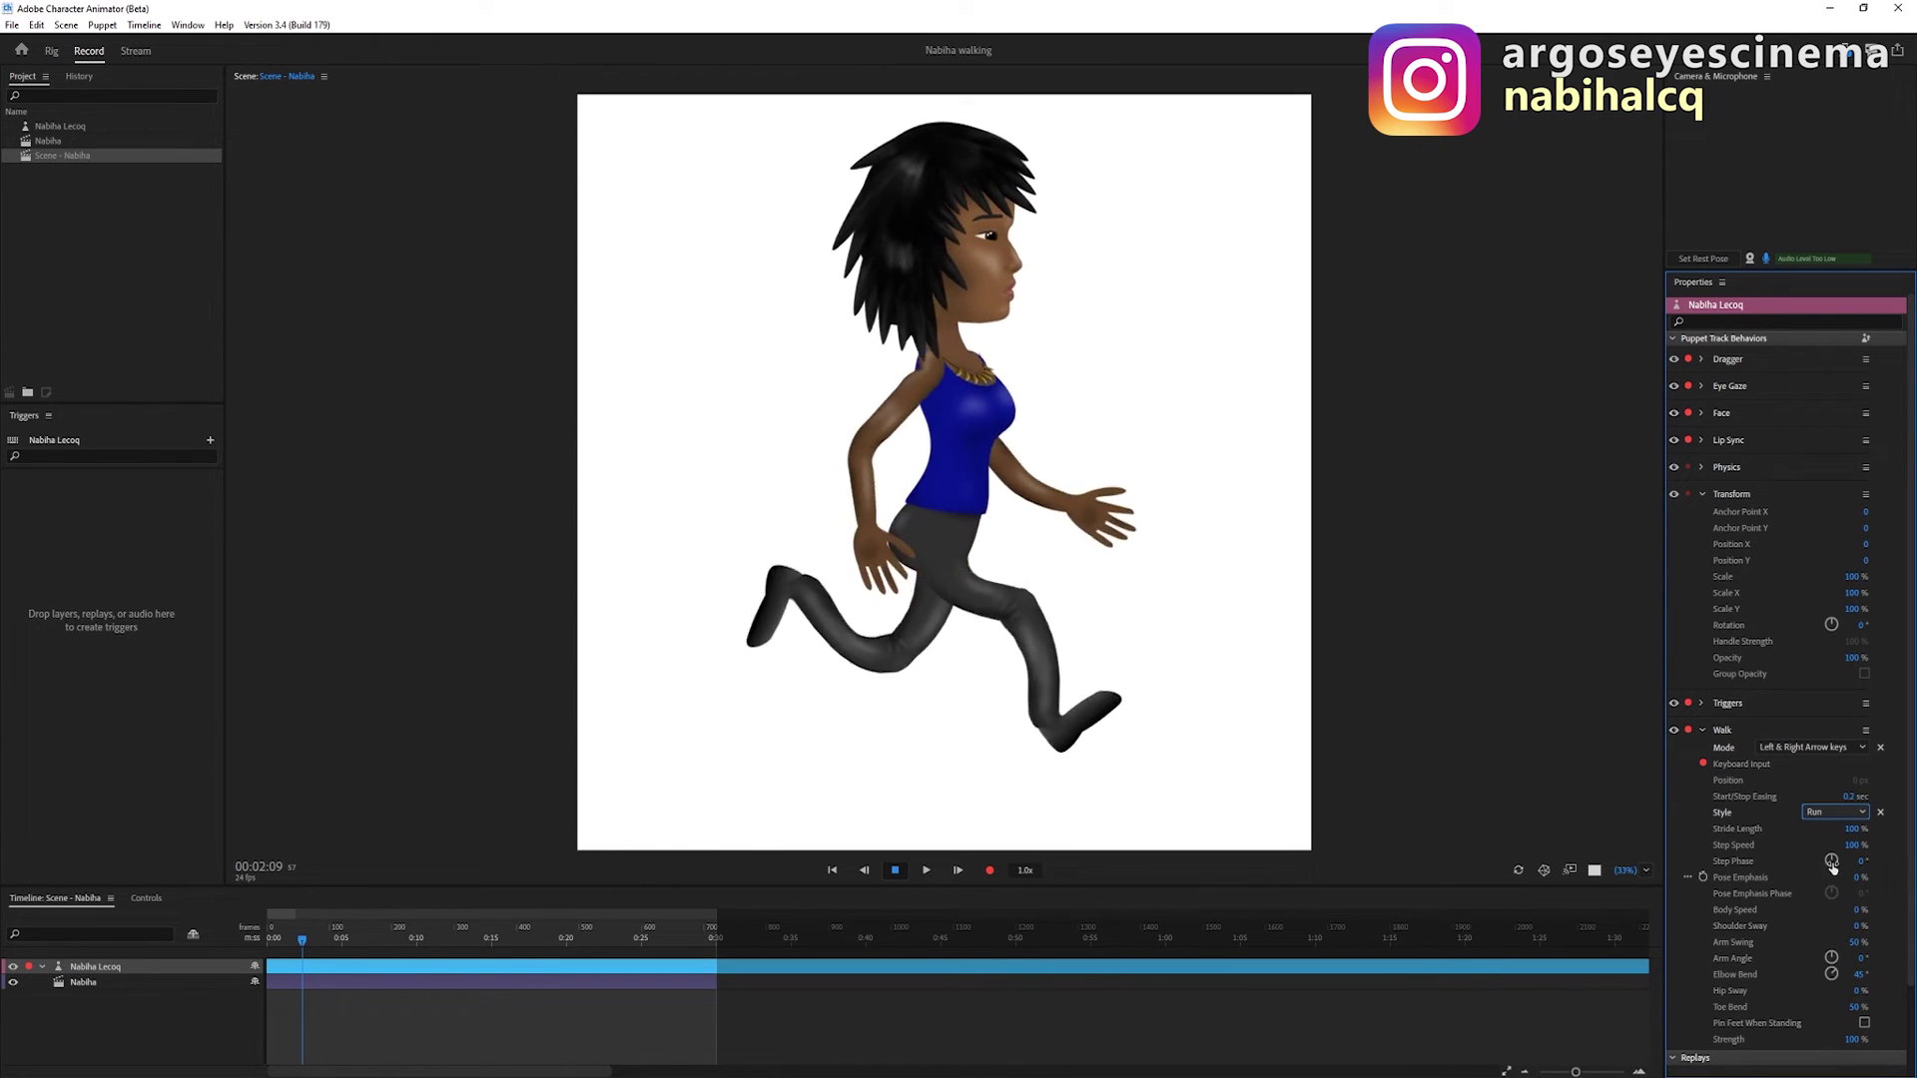
{"action": "left_click", "coordinate": [1825, 817]}
{"action": "left_click", "coordinate": [1835, 927]}
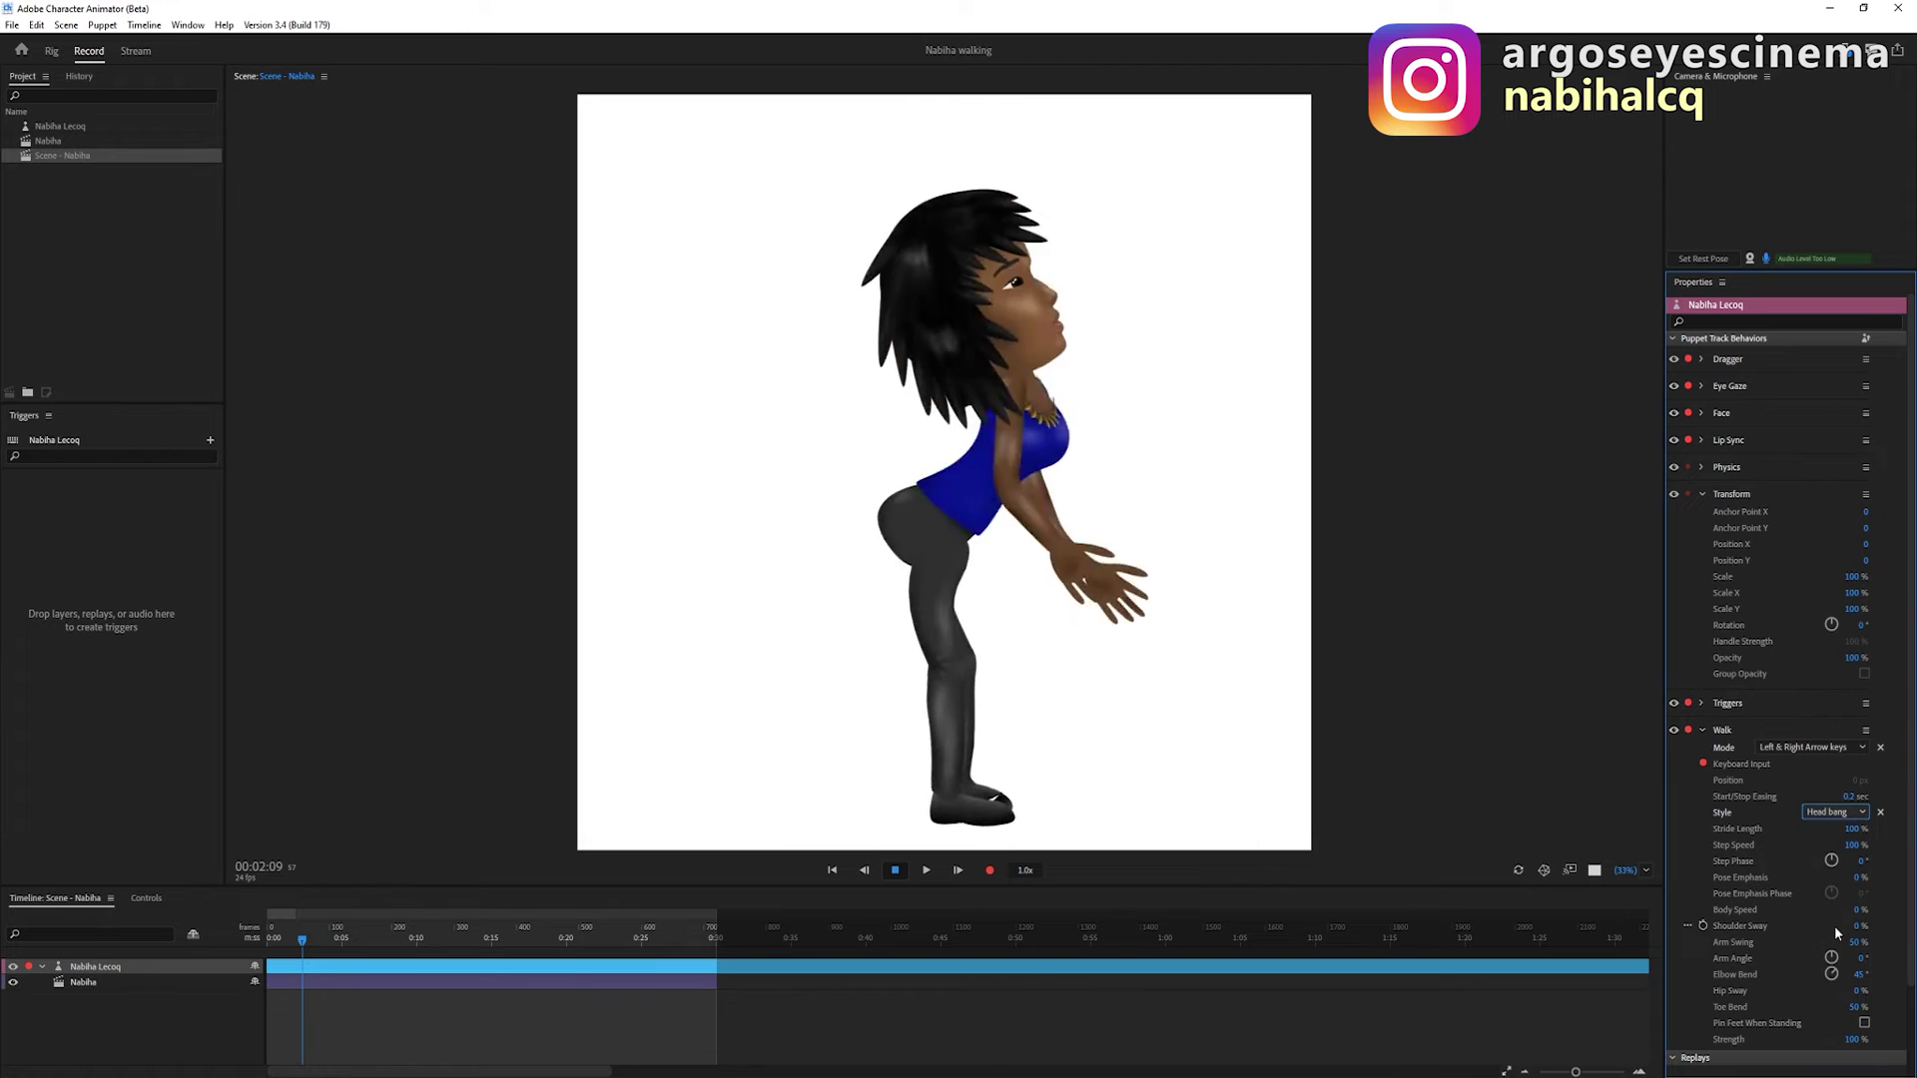
{"action": "left_click", "coordinate": [1833, 816]}
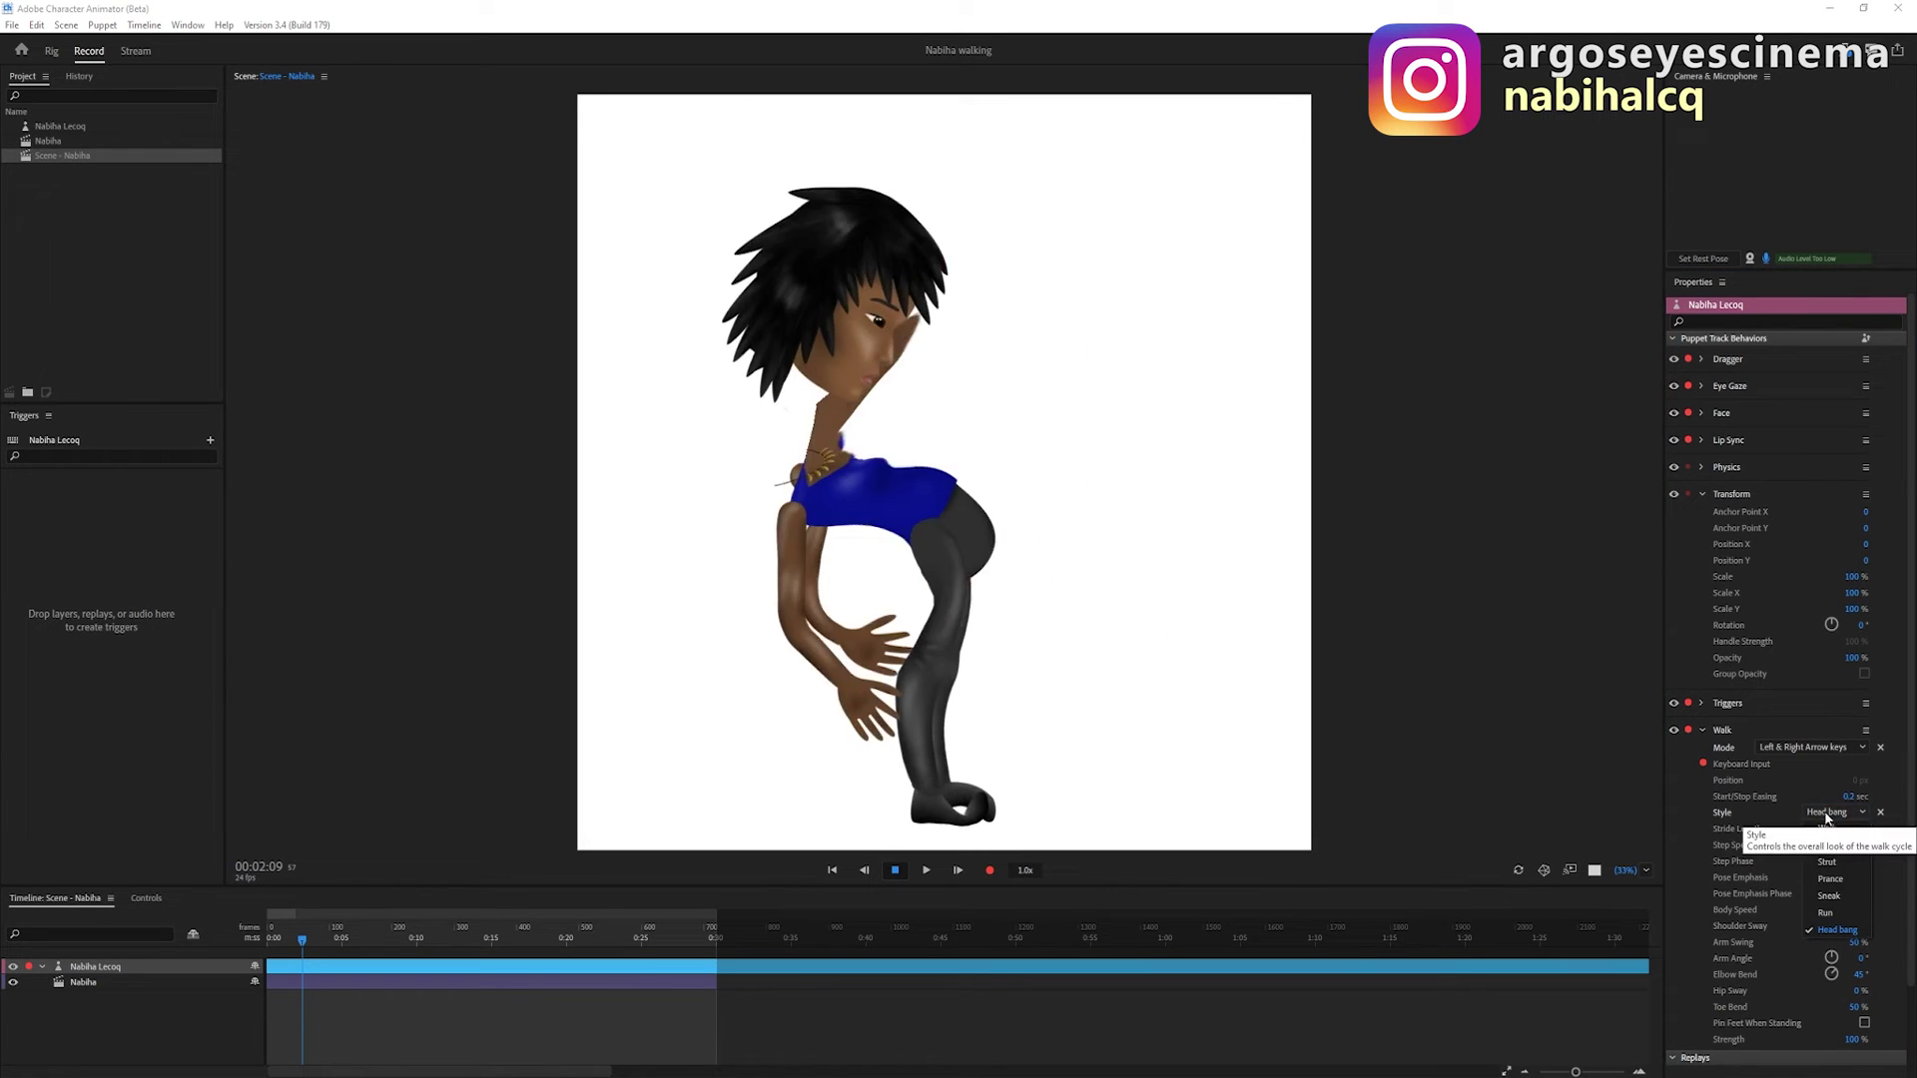
{"action": "left_click", "coordinate": [1785, 839]}
{"action": "left_click_drag", "start_coordinate": [1852, 828], "coordinate": [1881, 832]}
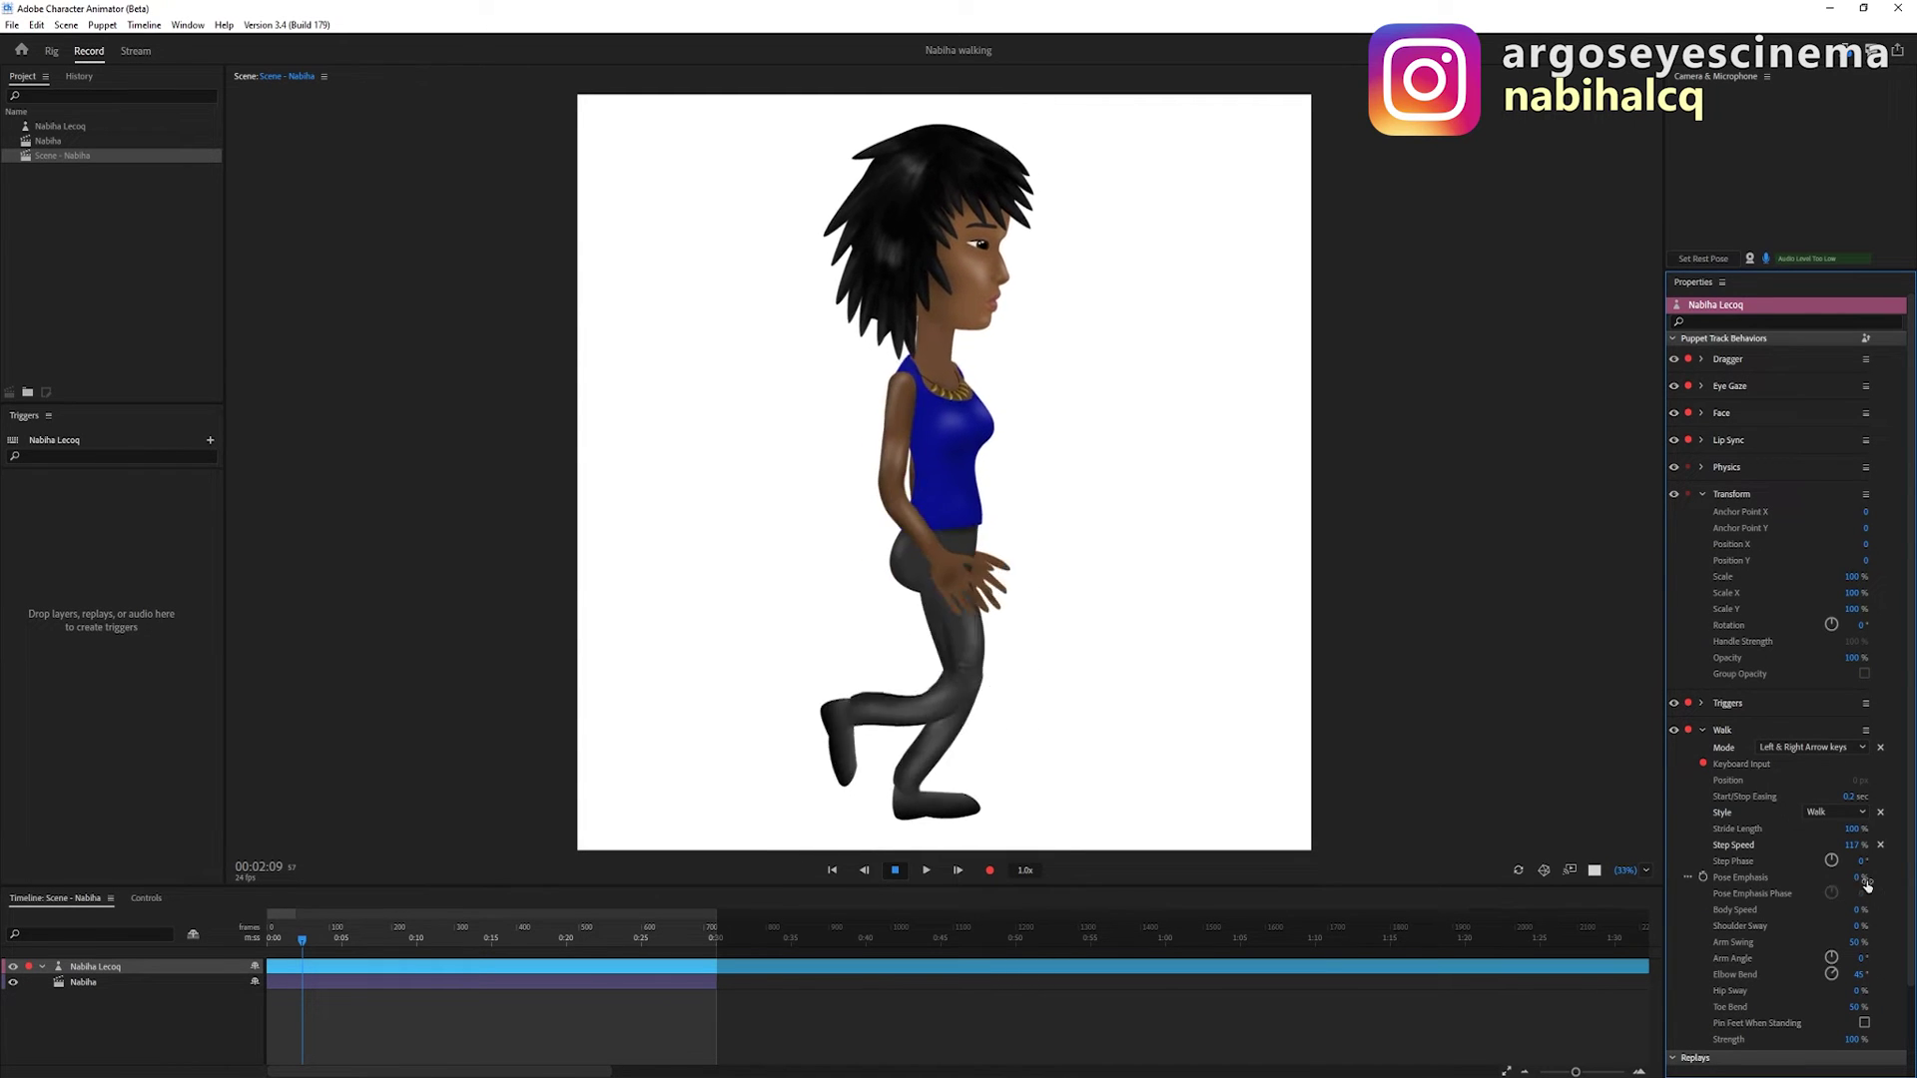
{"action": "mouse_move", "coordinate": [1784, 910]}
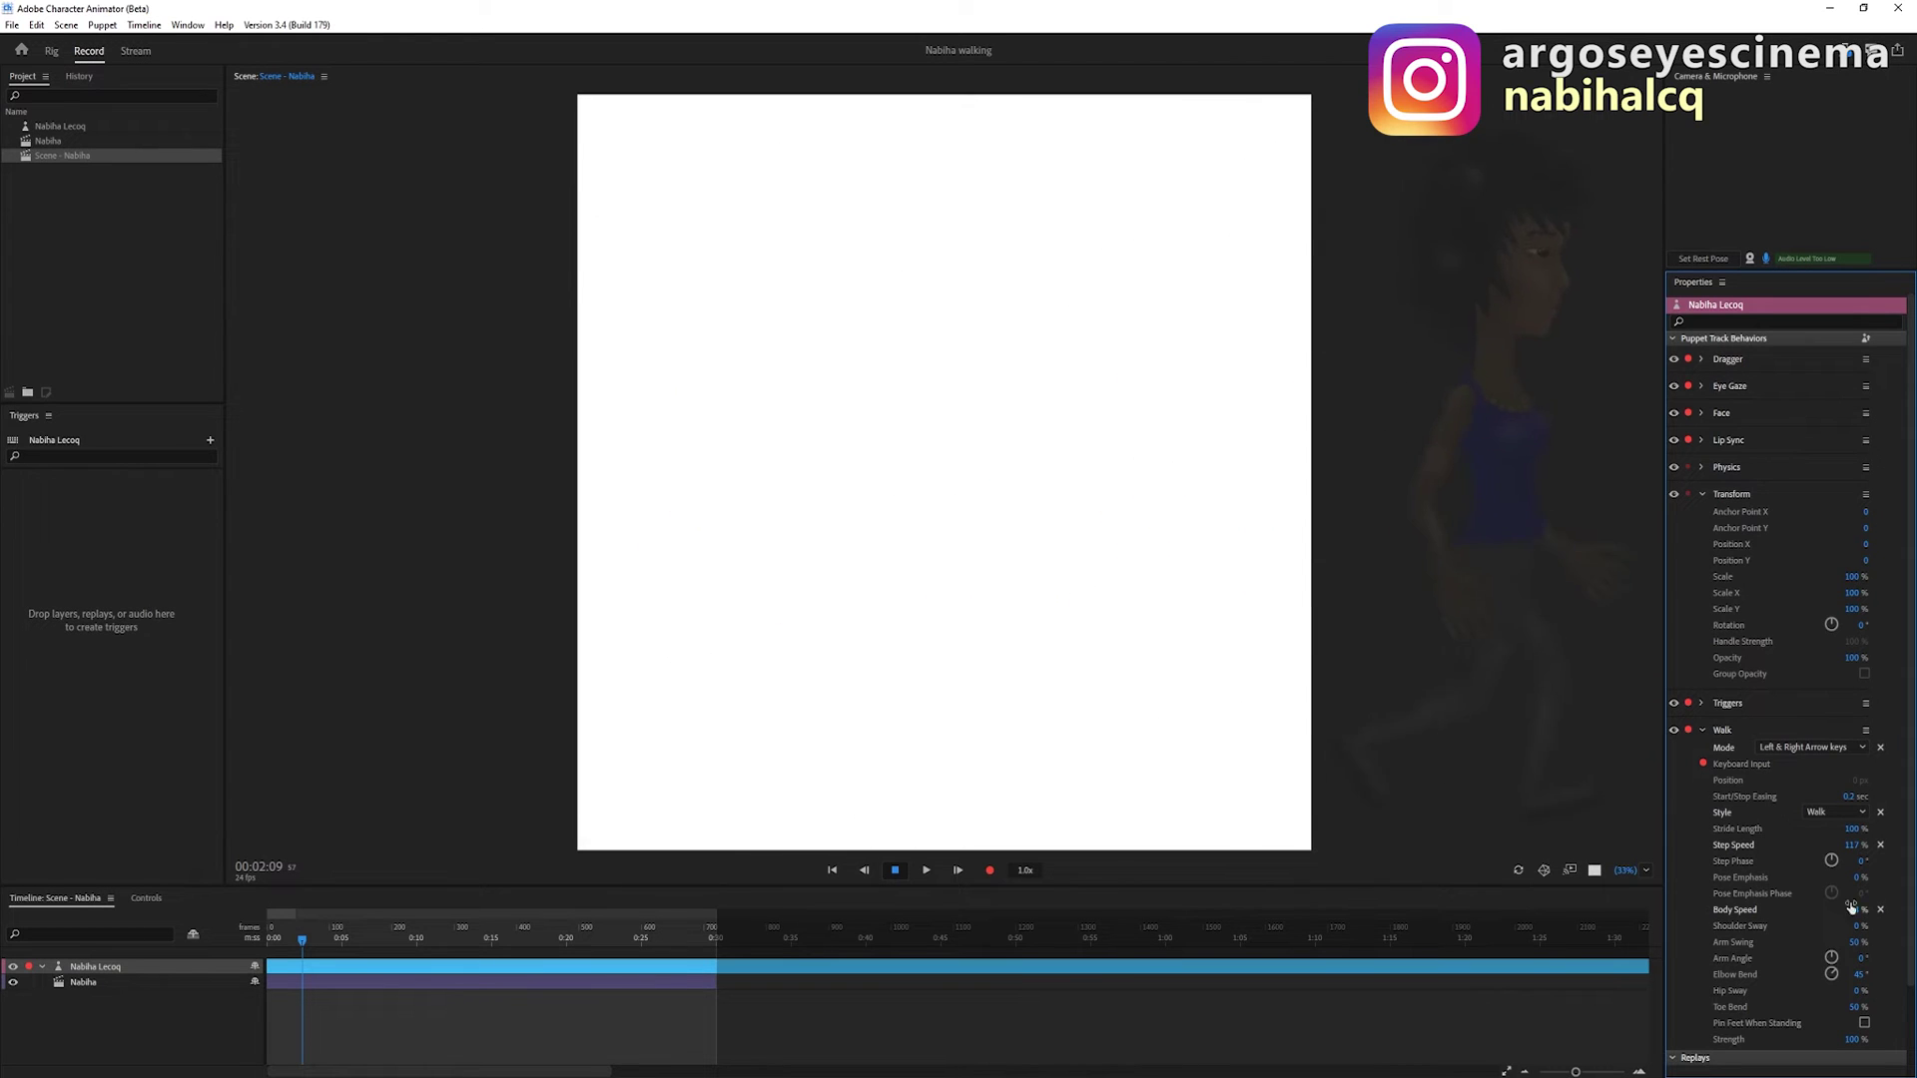
Refresh the scene, scrub and reset Arm Swing, and increase Elbow Bend
{"action": "left_click", "coordinate": [1518, 871]}
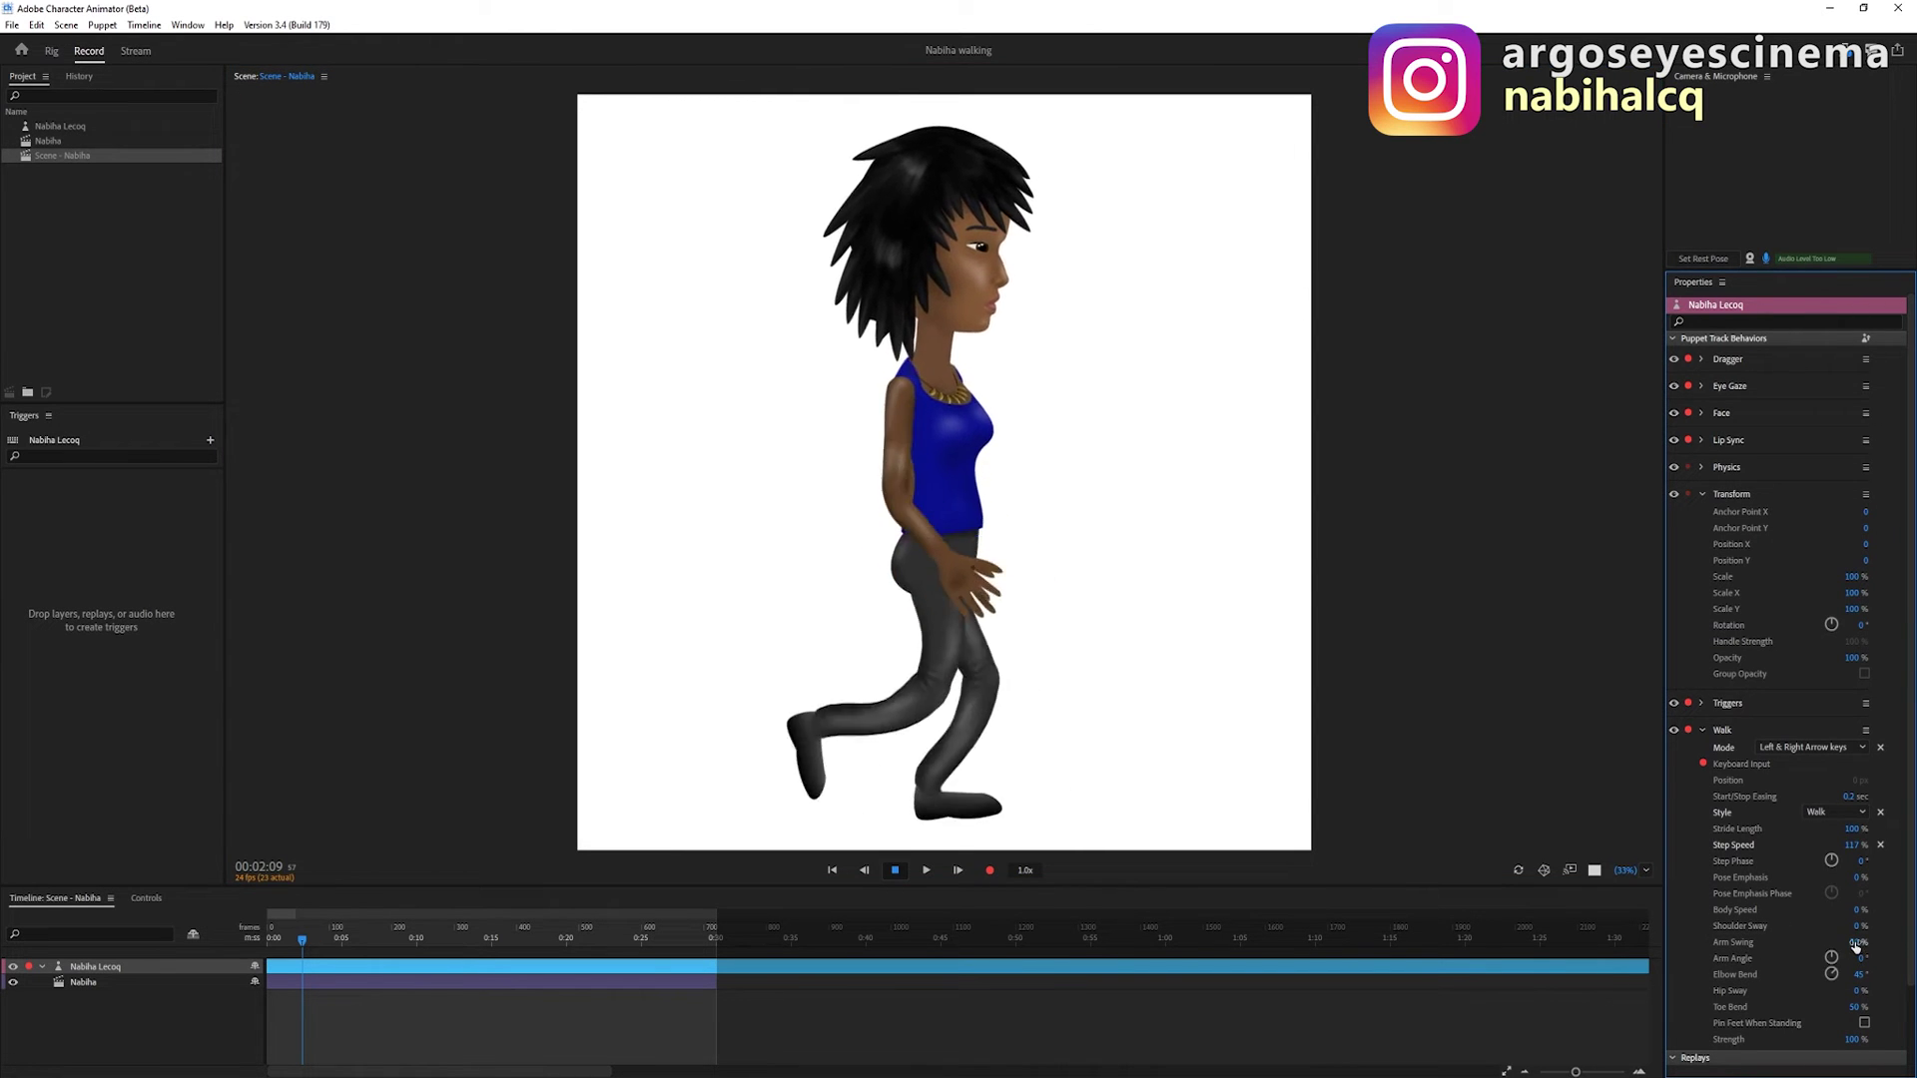
{"action": "left_click_drag", "start_coordinate": [1858, 943], "coordinate": [1863, 943]}
{"action": "left_click", "coordinate": [1881, 944]}
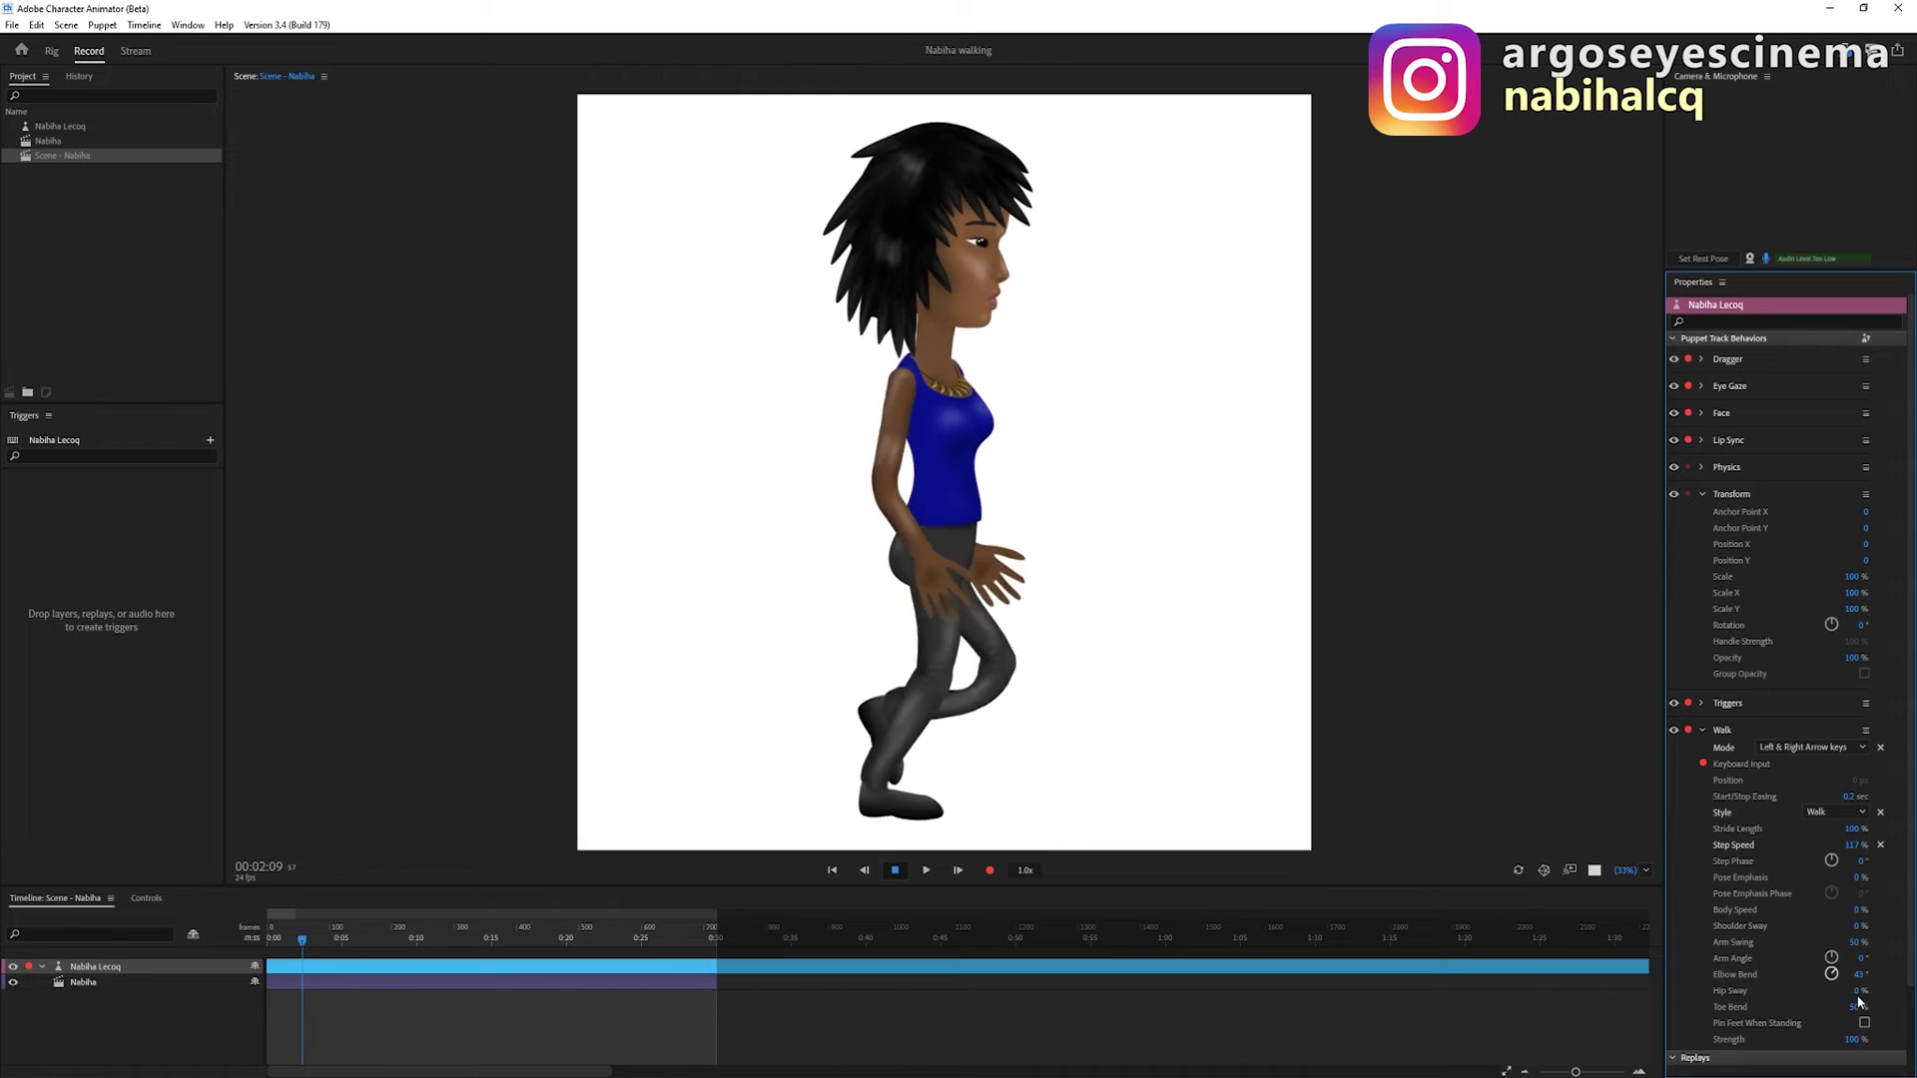
{"action": "left_click_drag", "start_coordinate": [1859, 975], "coordinate": [1884, 992]}
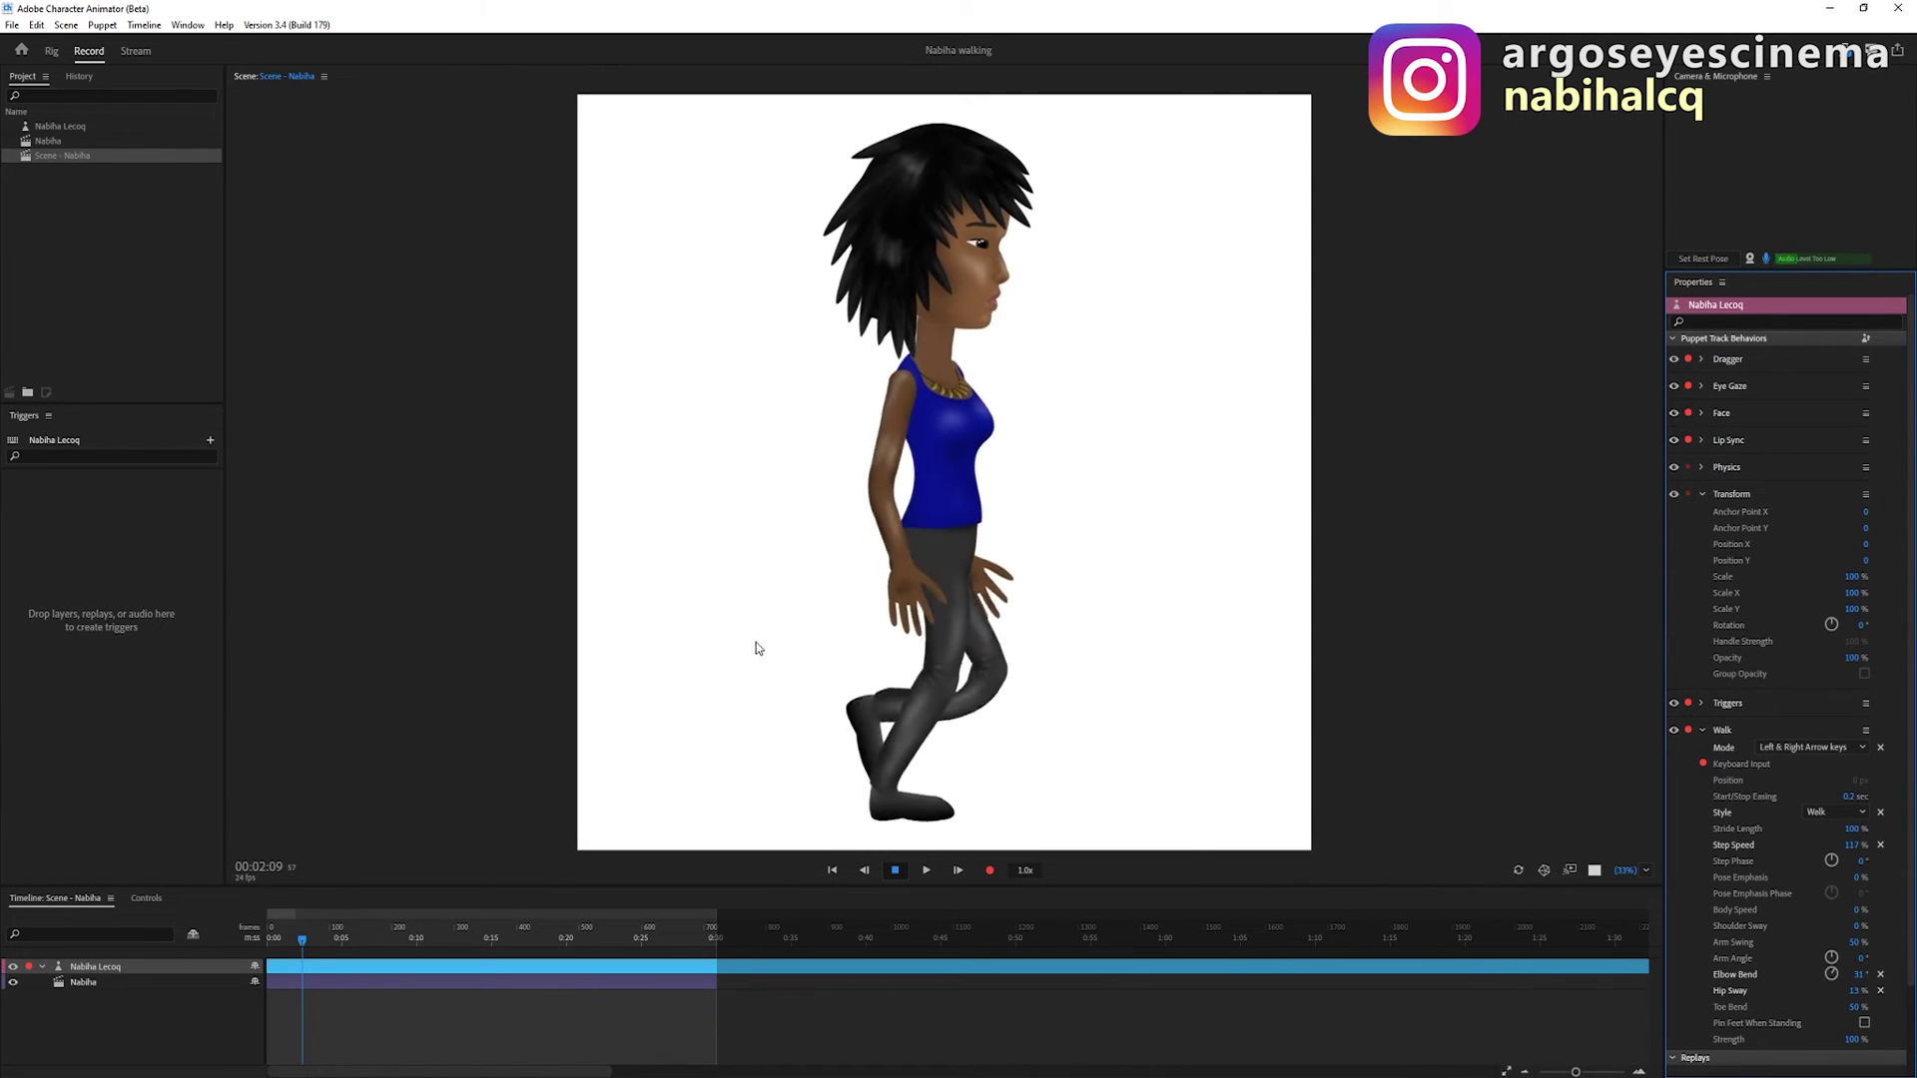
{"action": "left_click", "coordinate": [53, 51]}
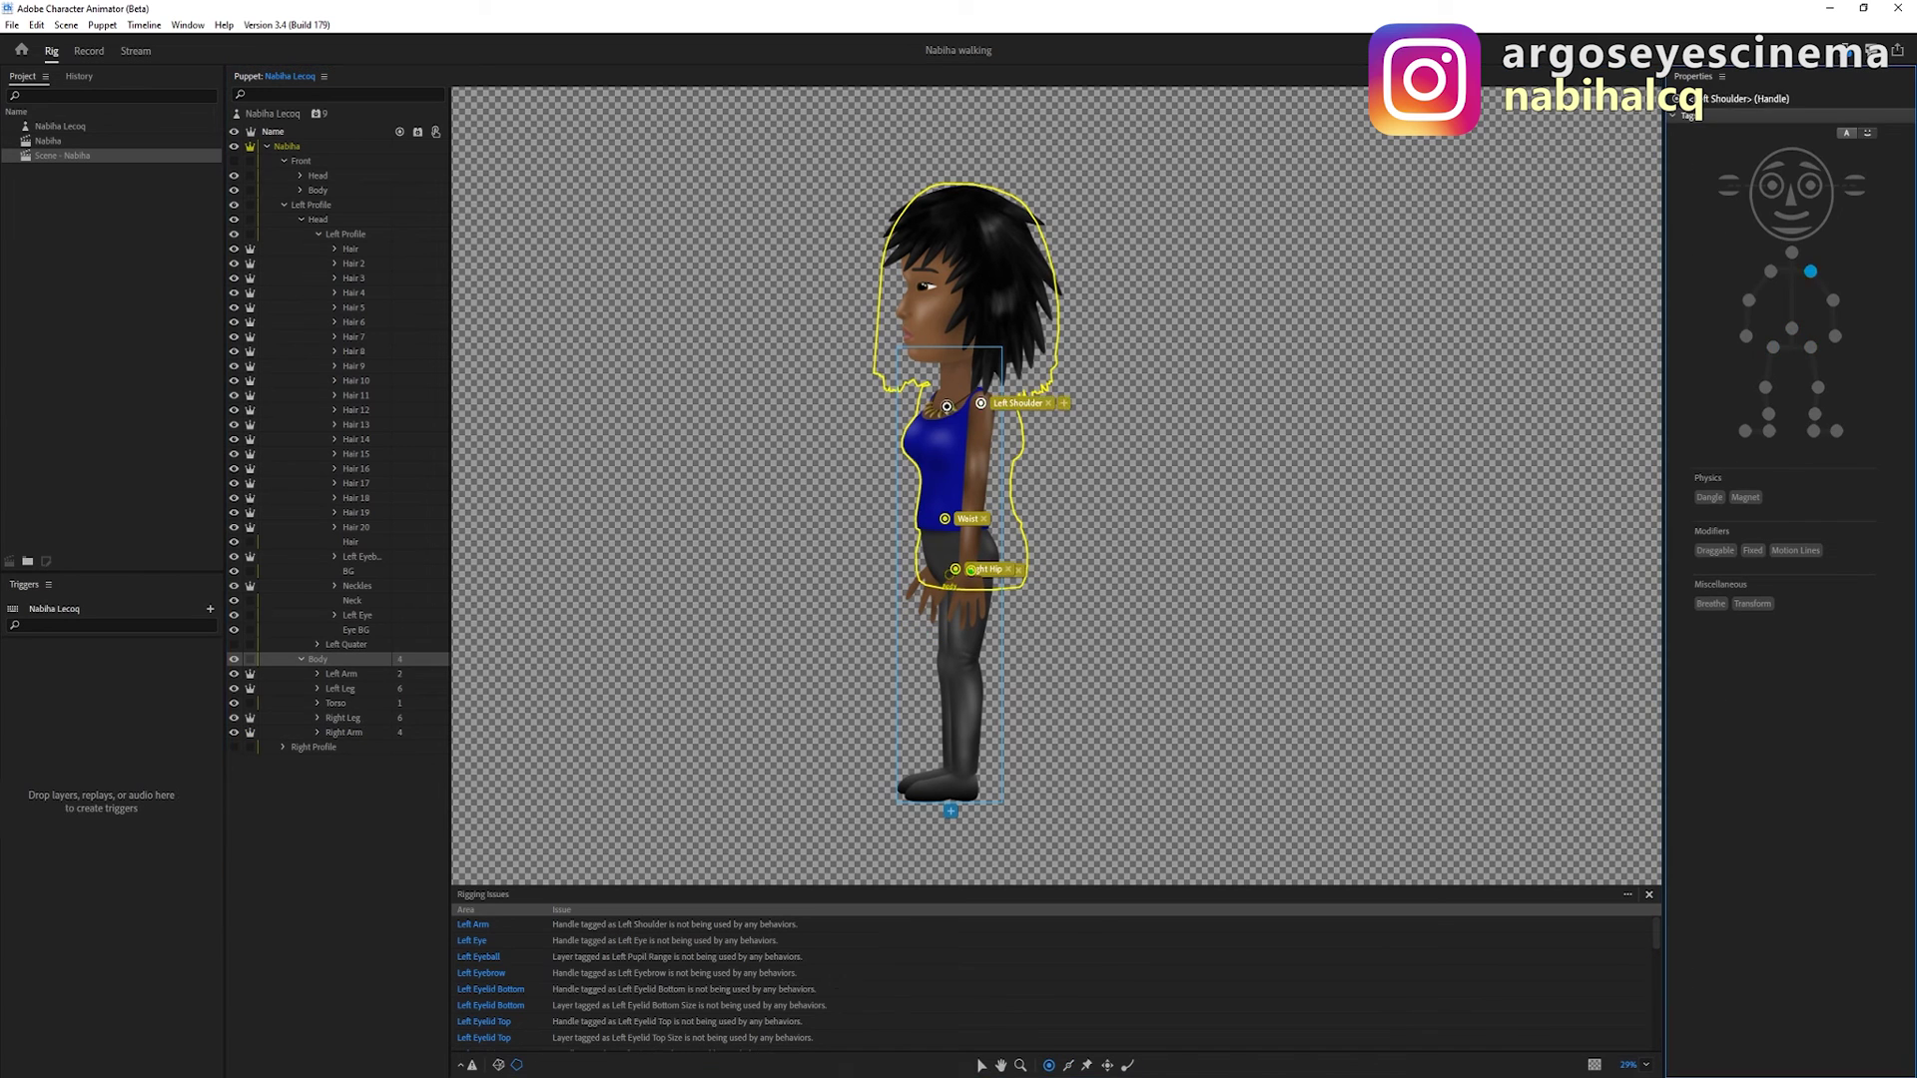
Solo the Right Arm layer, restore all layers, and walk the puppet left
{"action": "left_click", "coordinate": [234, 169]}
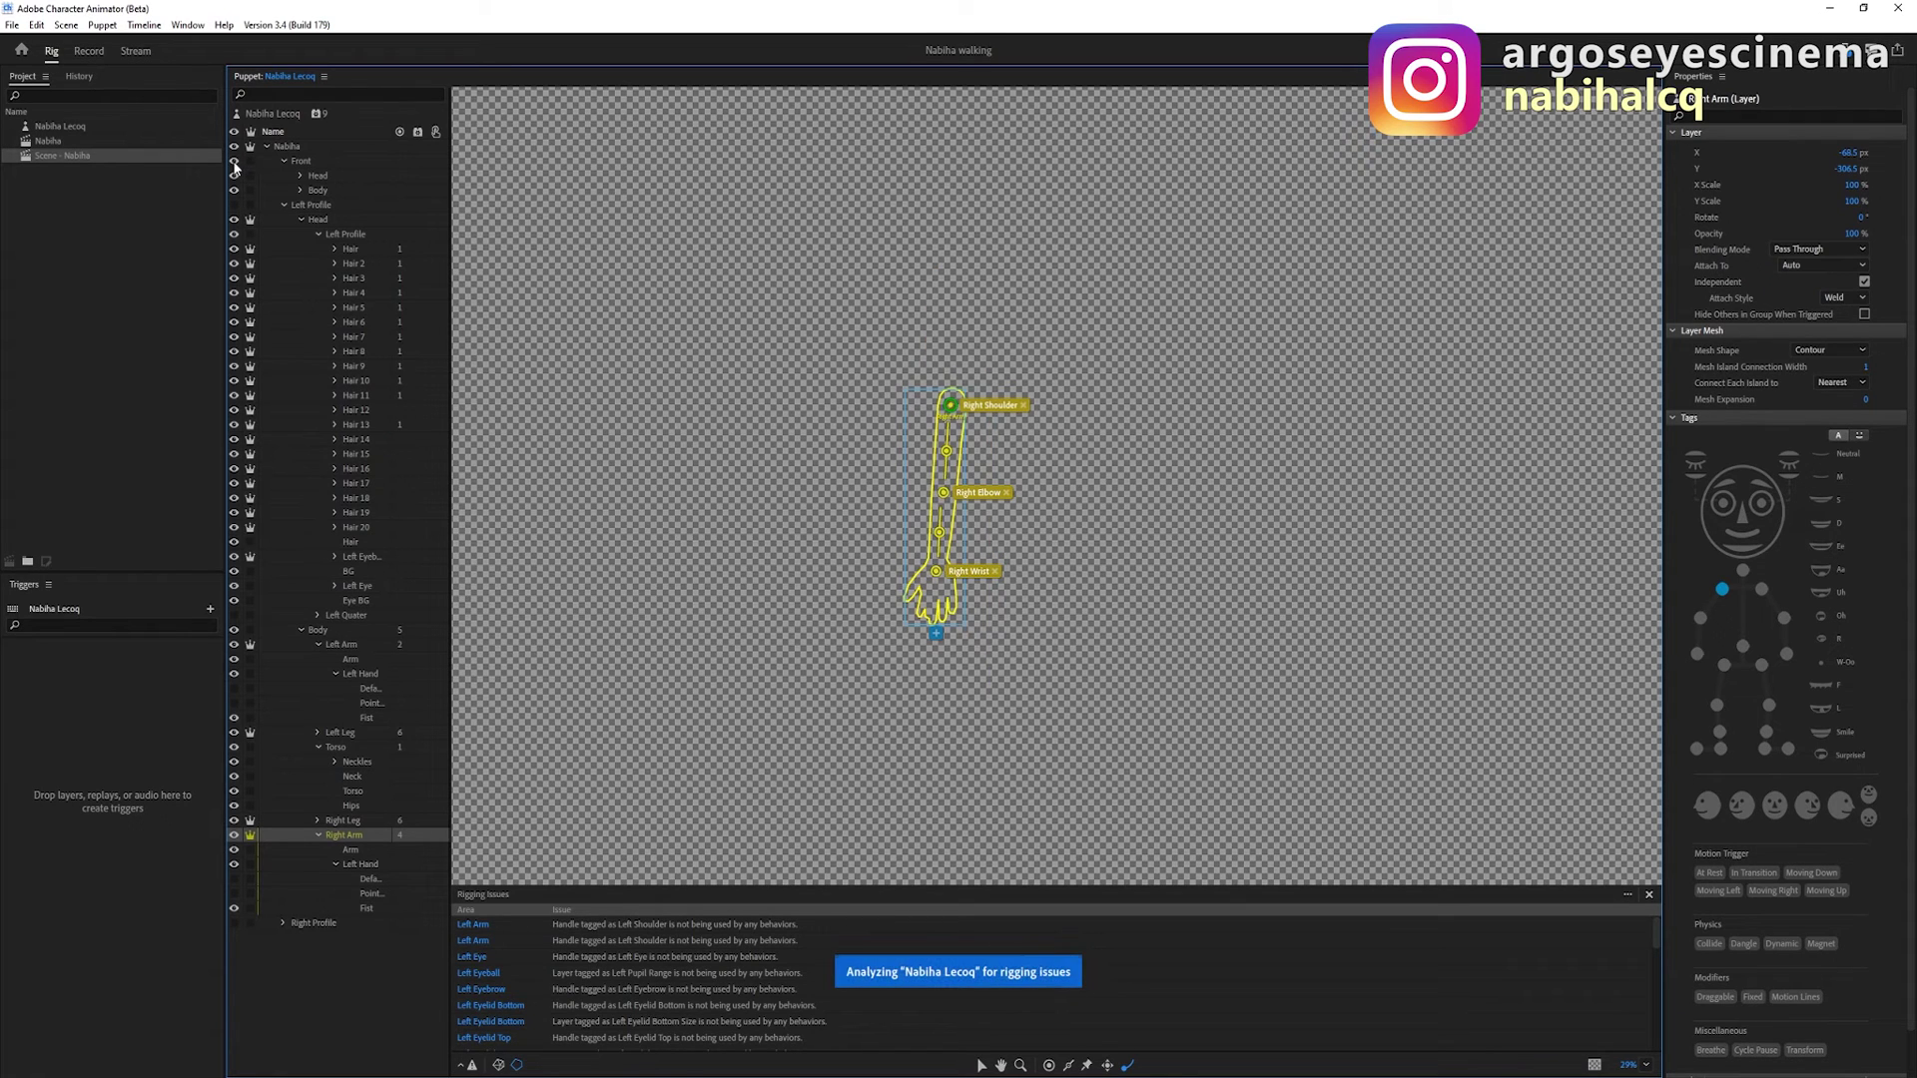
{"action": "left_click", "coordinate": [275, 183]}
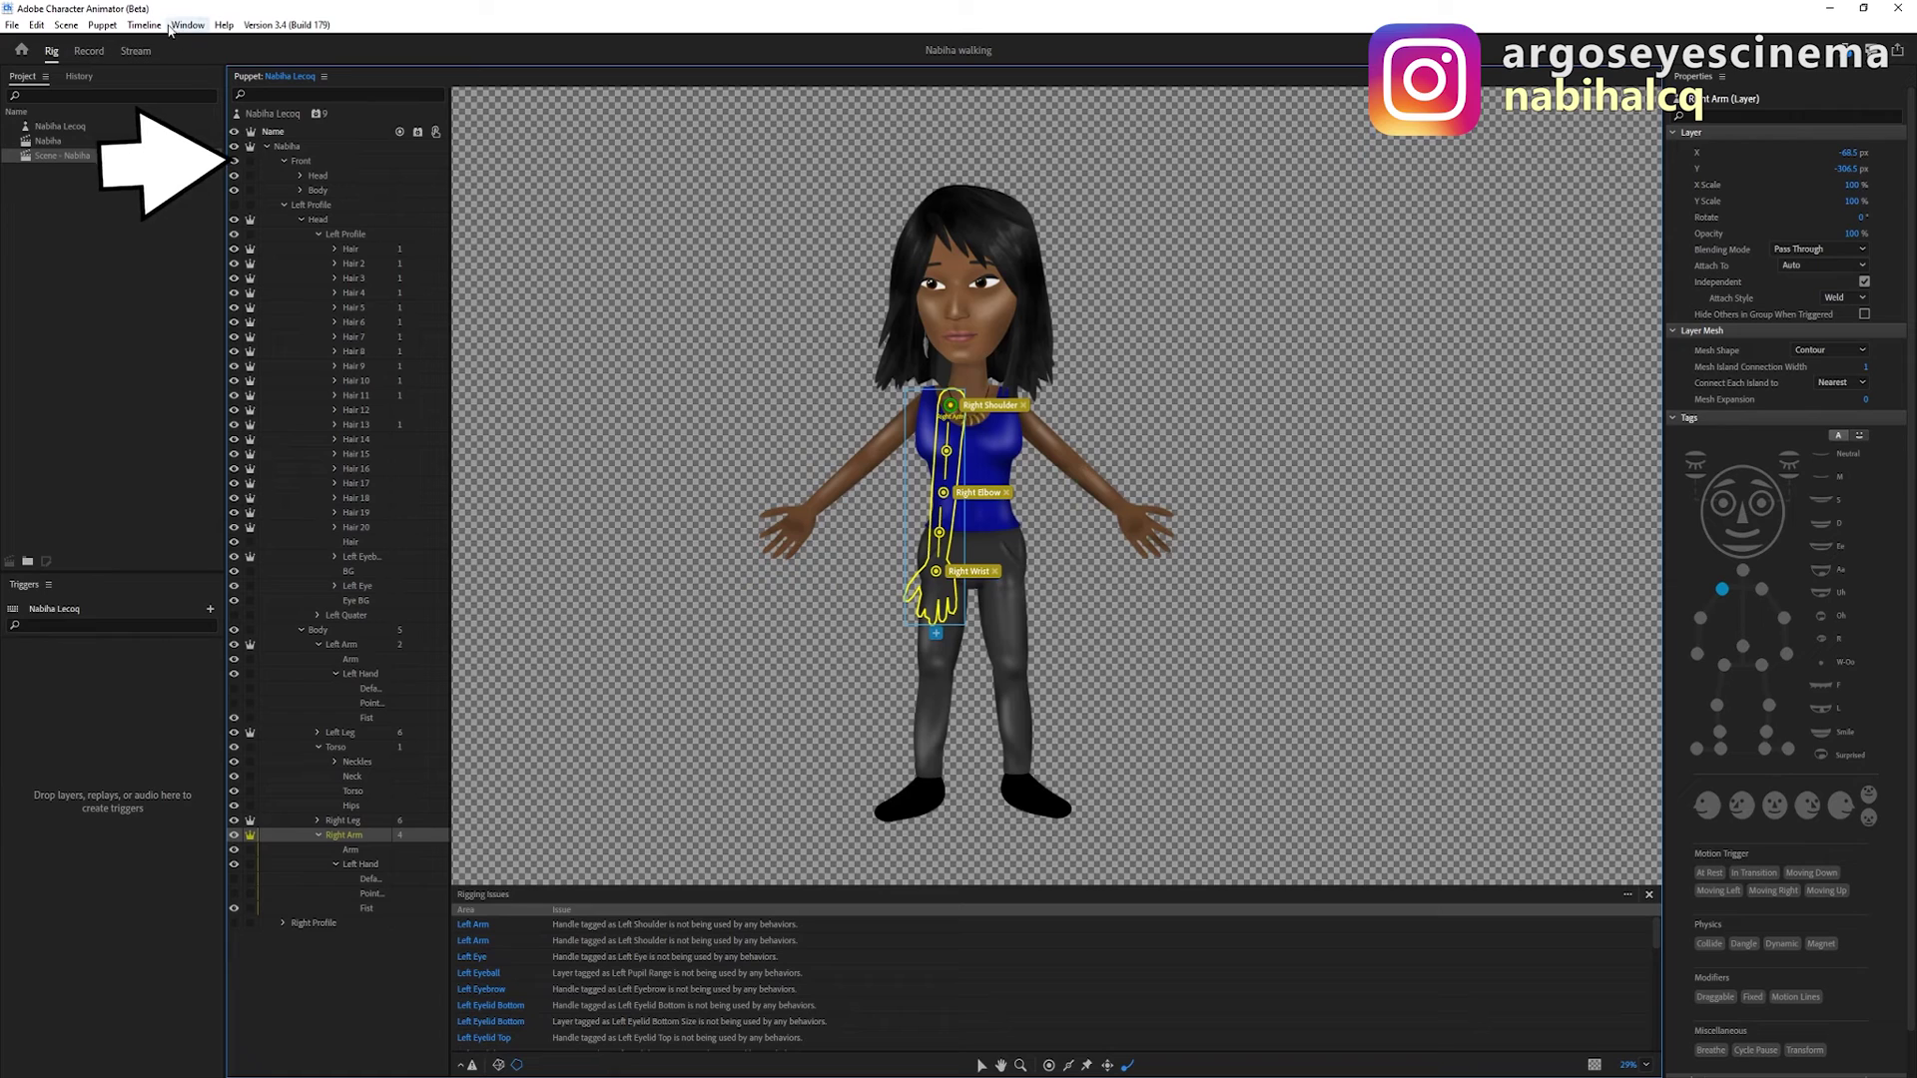
{"action": "left_click", "coordinate": [91, 51]}
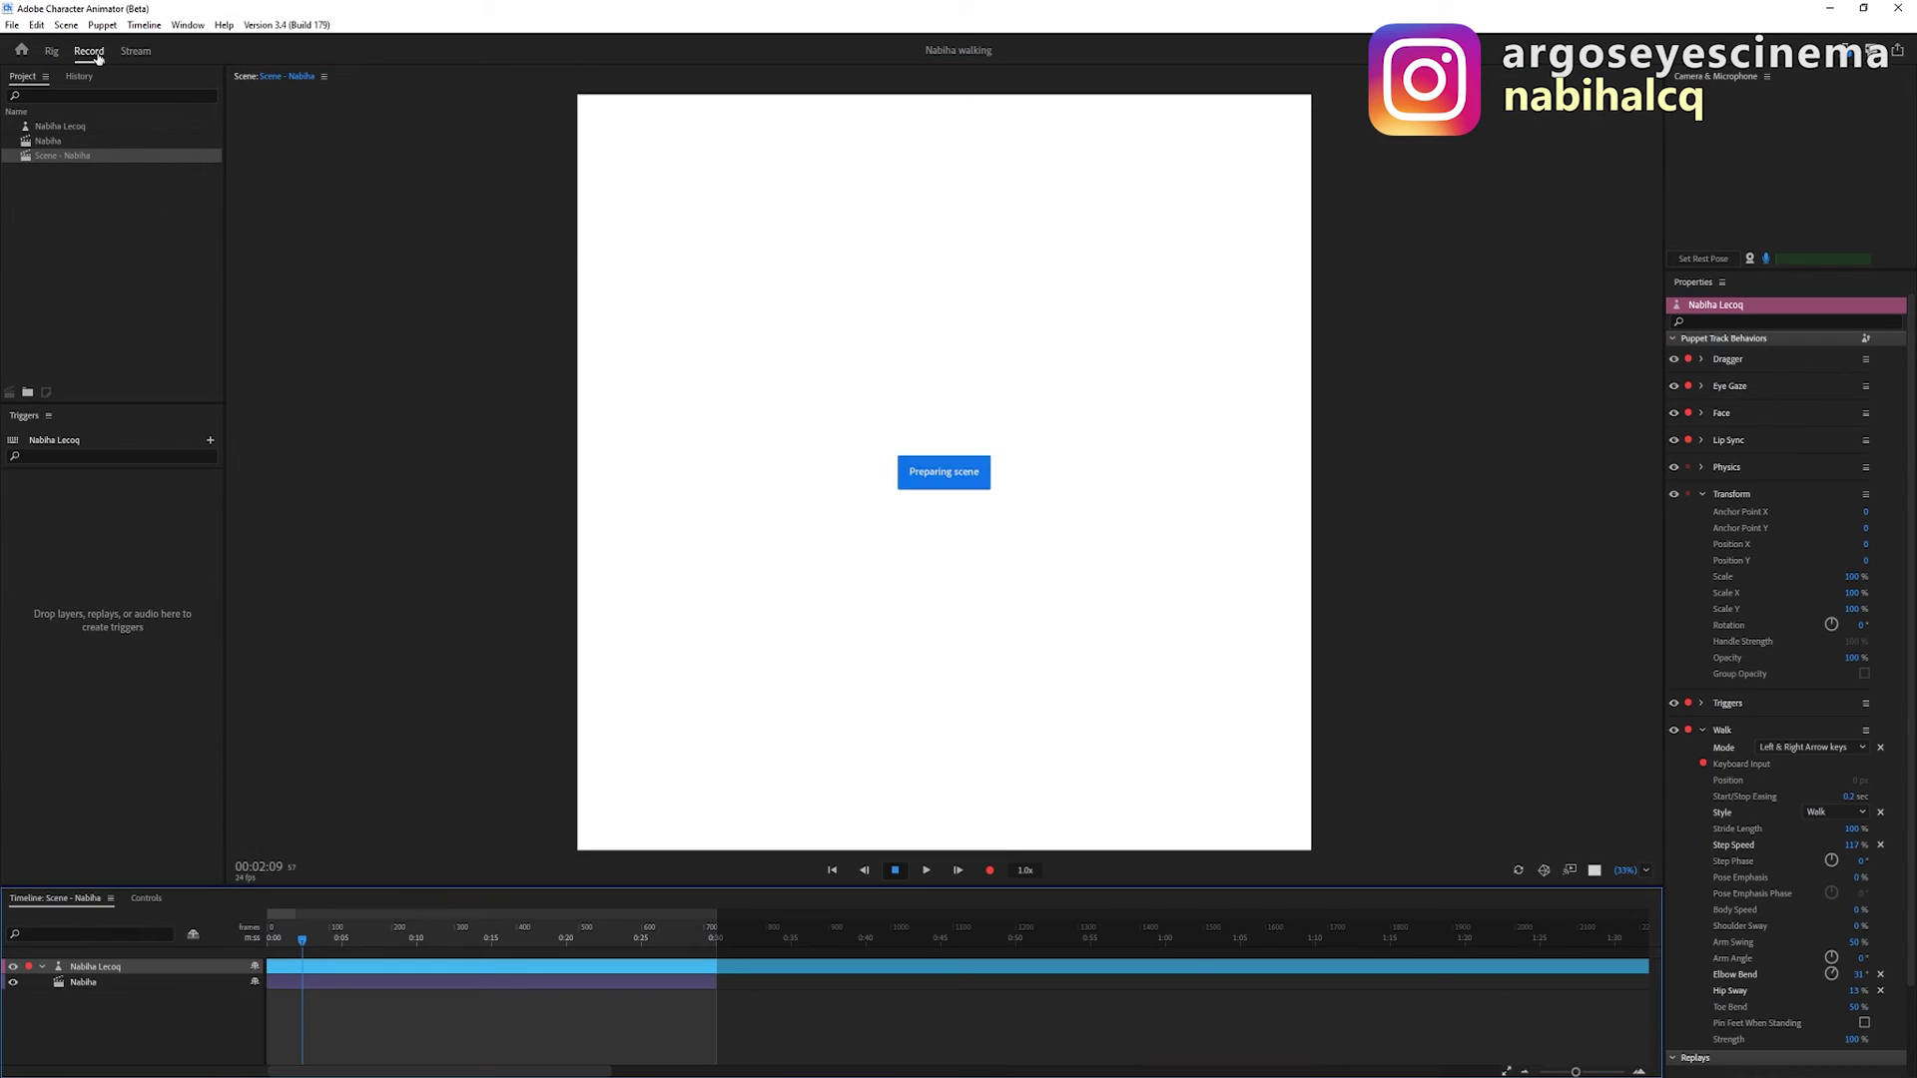
{"action": "key", "text": "Left"}
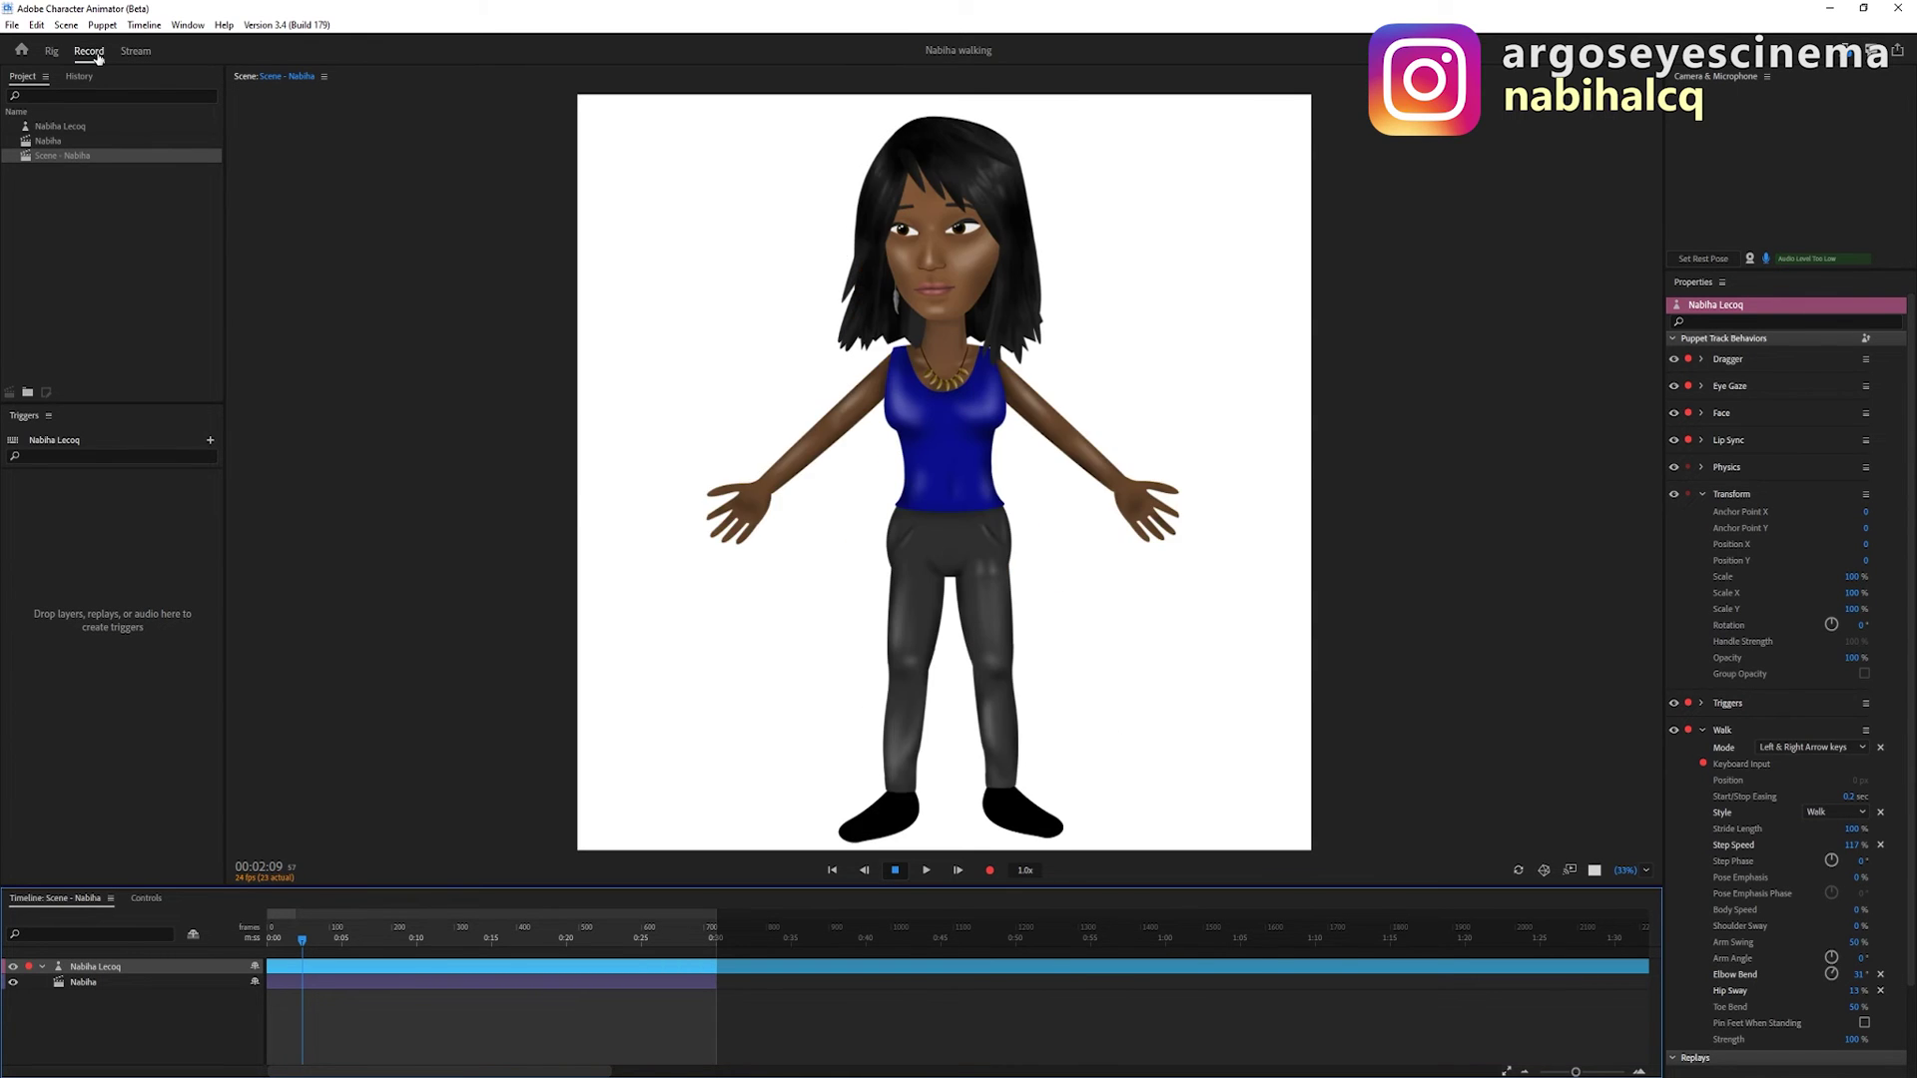
Walk the puppet right then left with the arrow keys and end the take
{"action": "key", "text": "Right"}
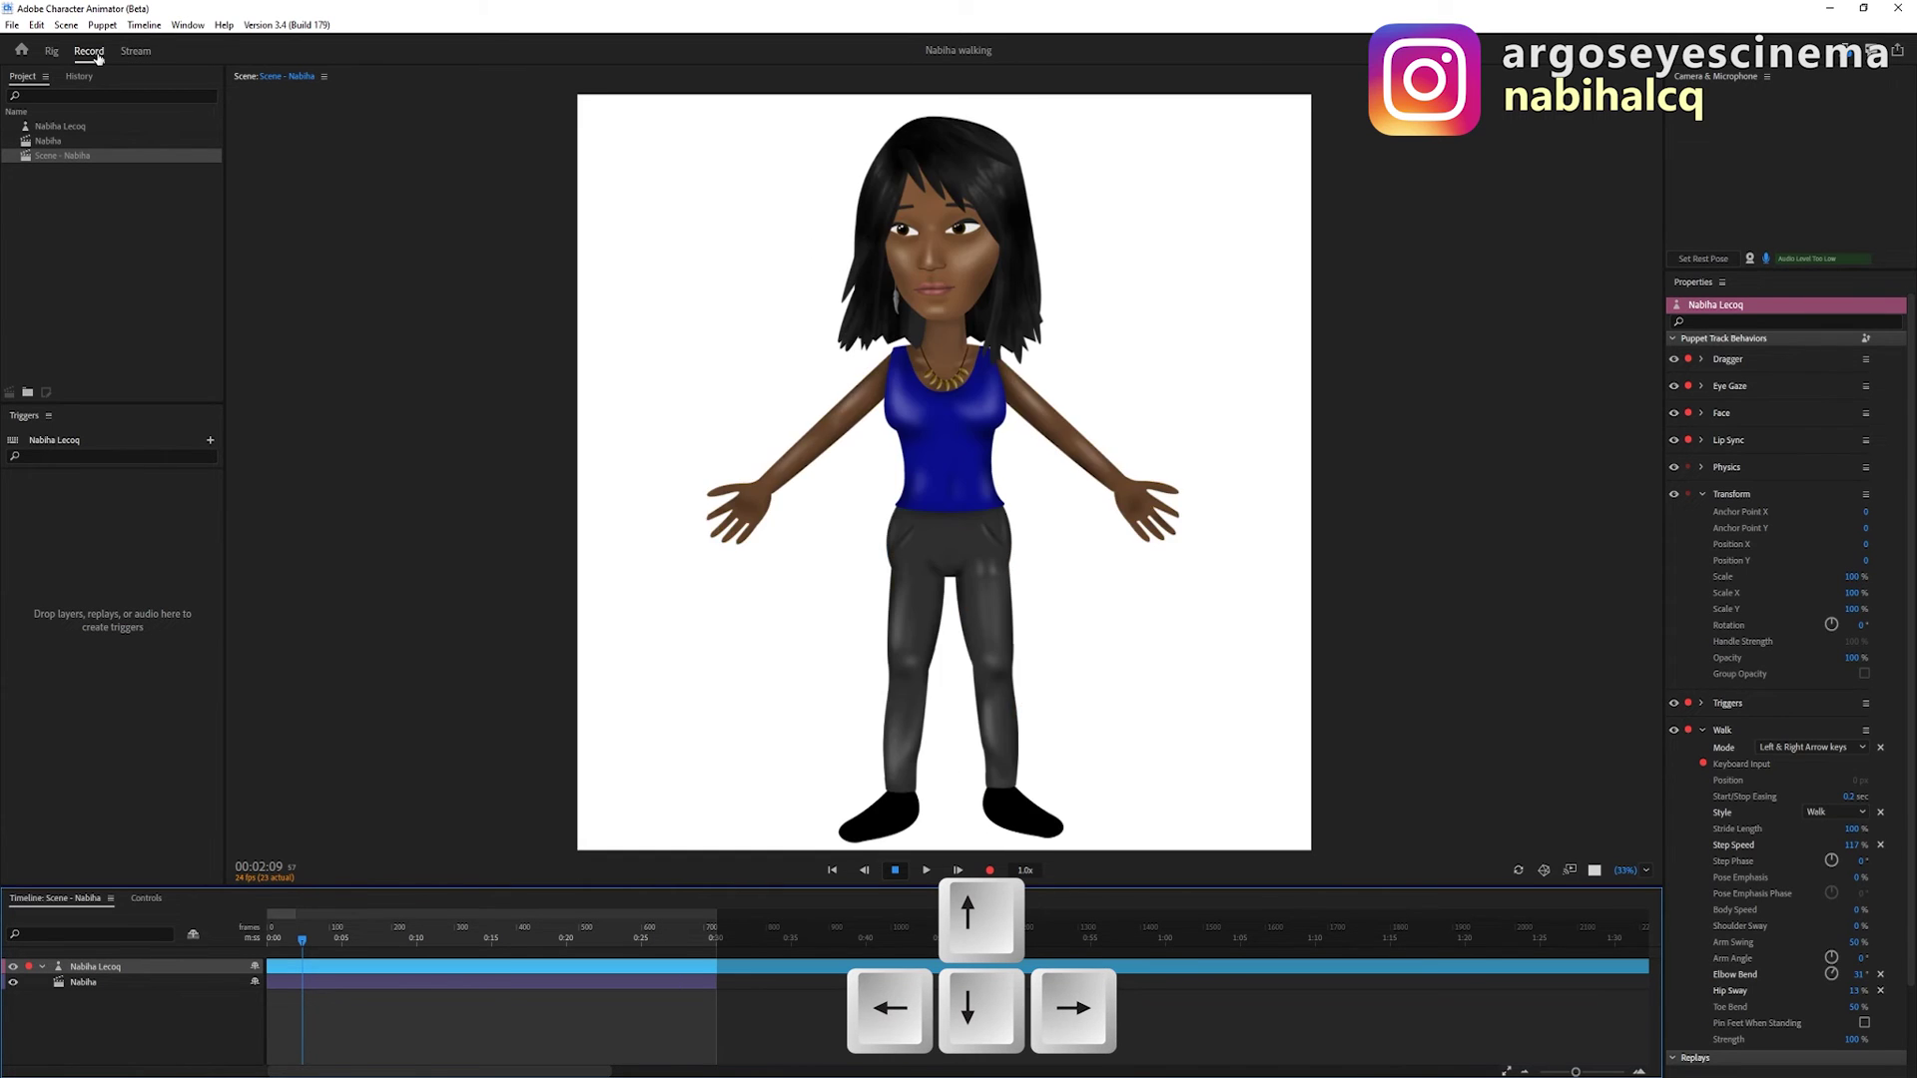
{"action": "key", "text": "Left"}
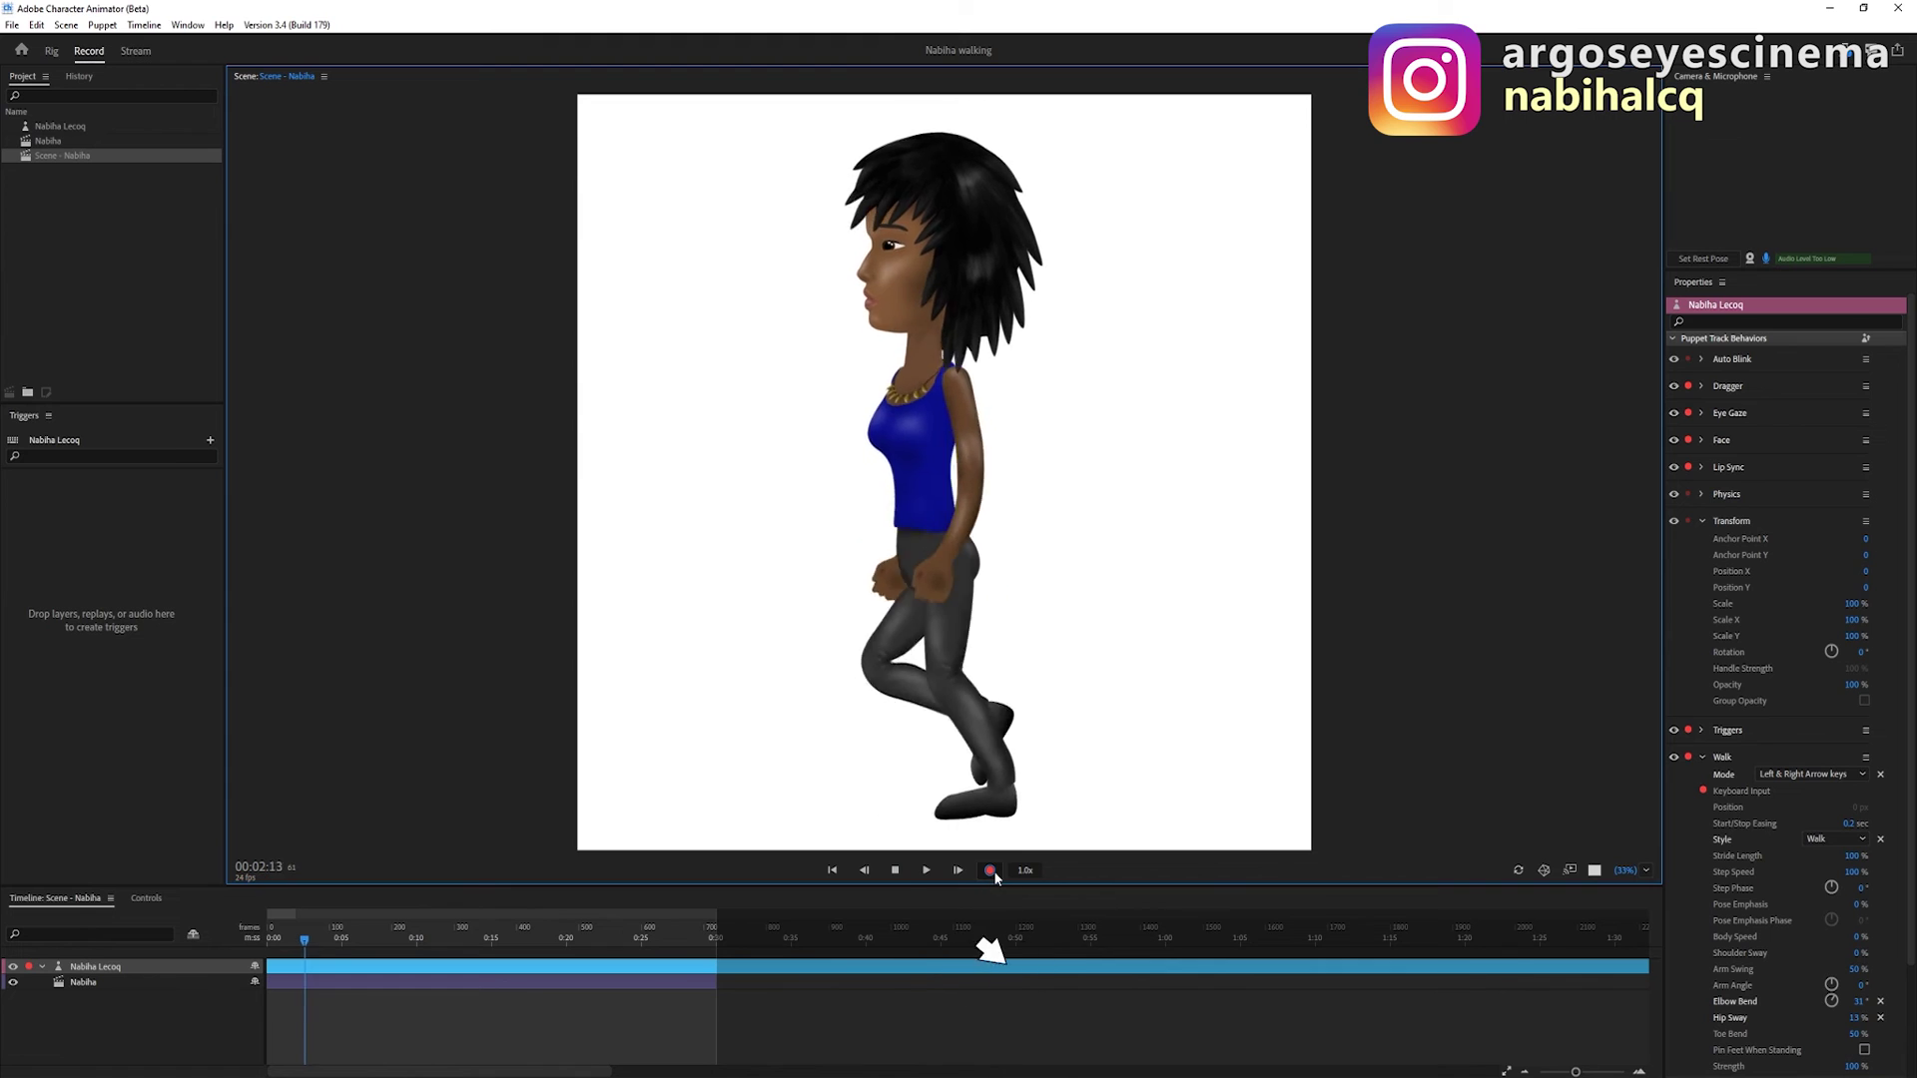
{"action": "key", "text": "space"}
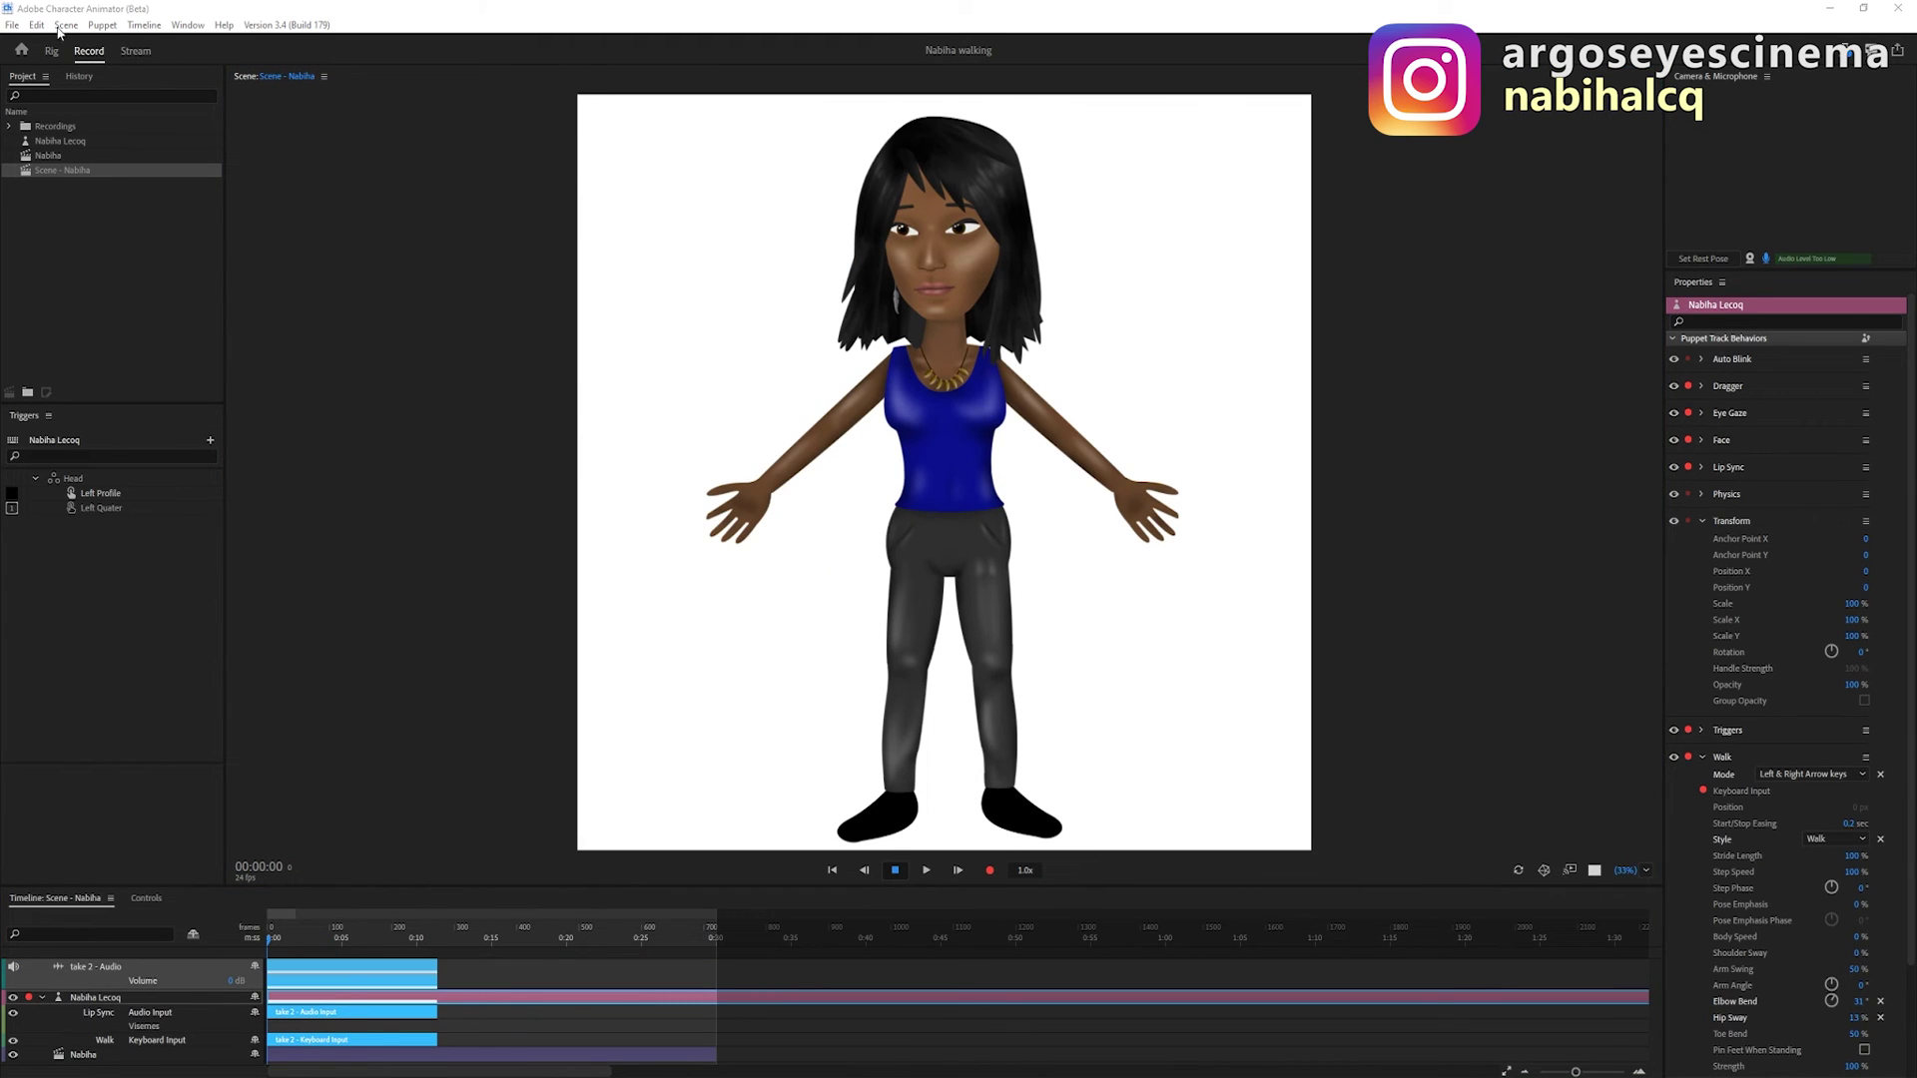
Export Nabiha's walking scene as a QuickTime video with alpha through Media Encoder
{"action": "left_click", "coordinate": [391, 247]}
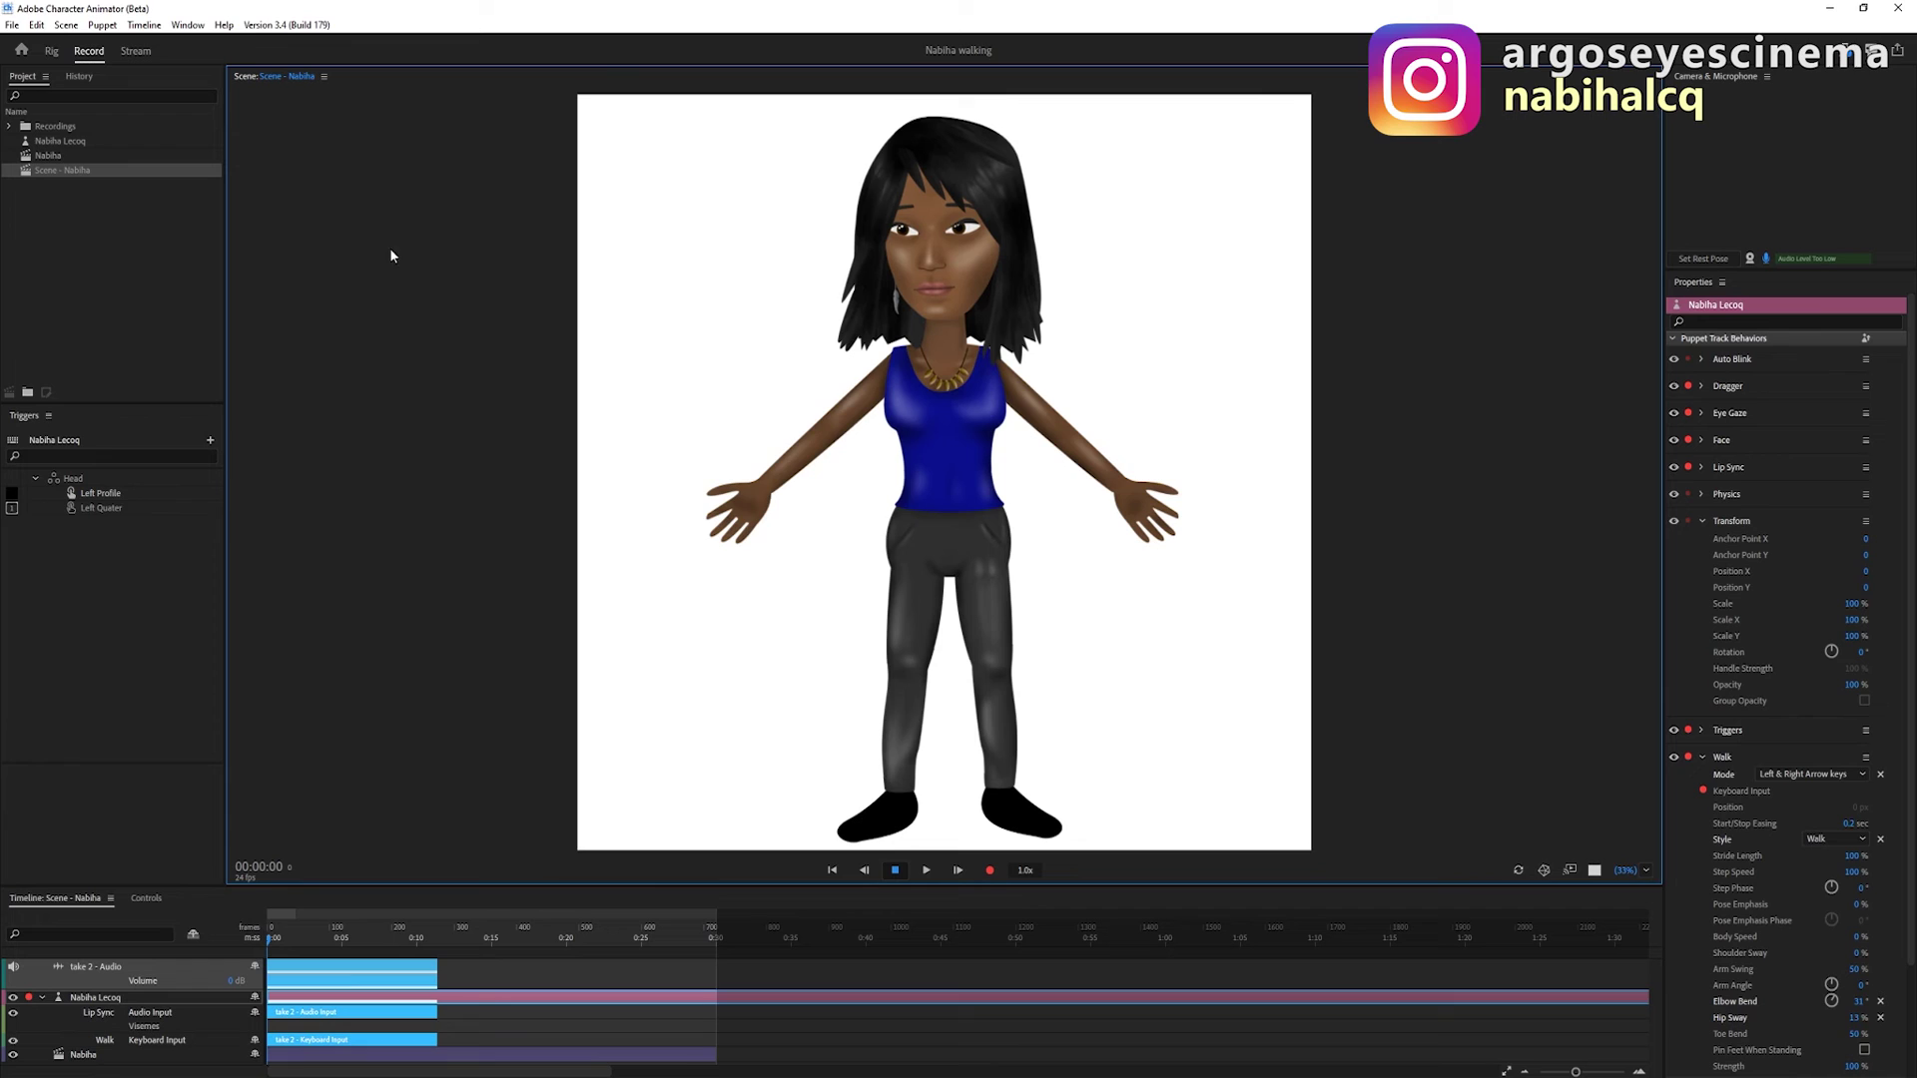
{"action": "left_click", "coordinate": [14, 26]}
{"action": "mouse_move", "coordinate": [91, 285]}
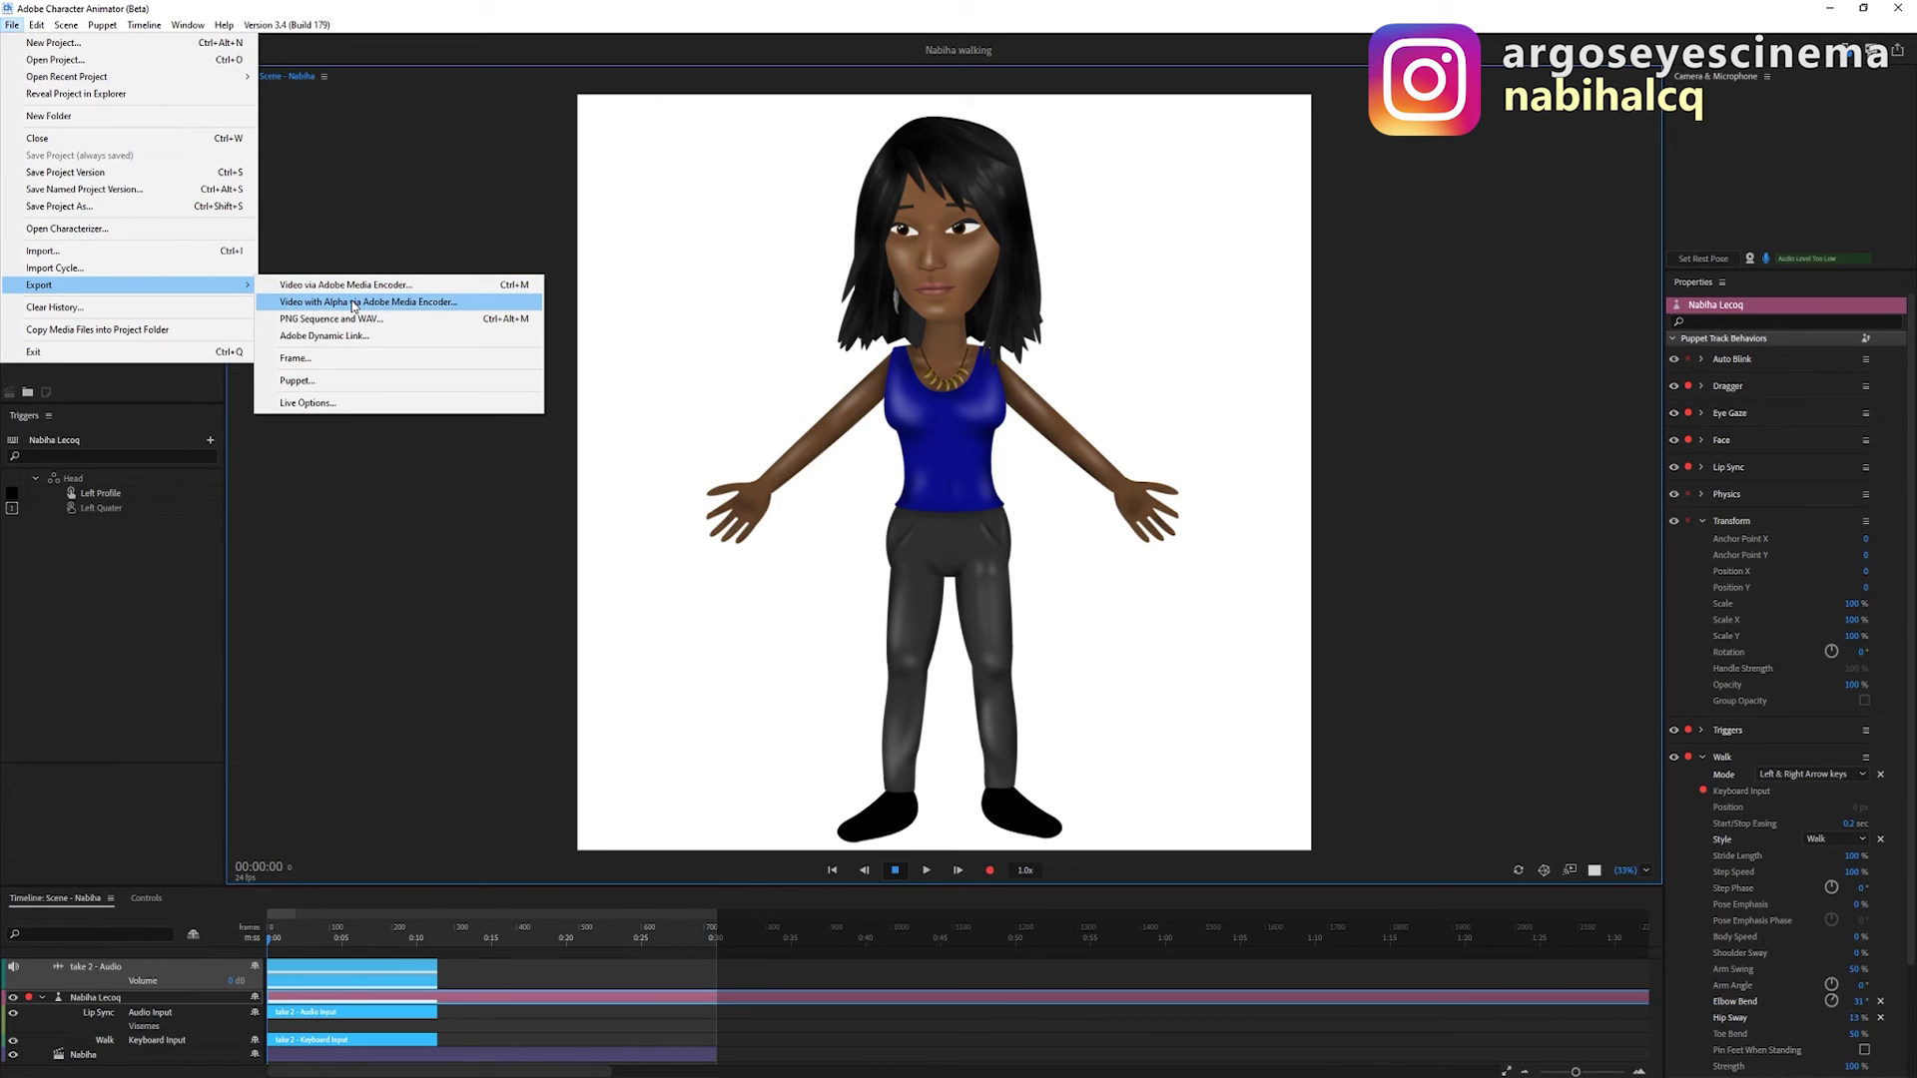
{"action": "left_click", "coordinate": [353, 303]}
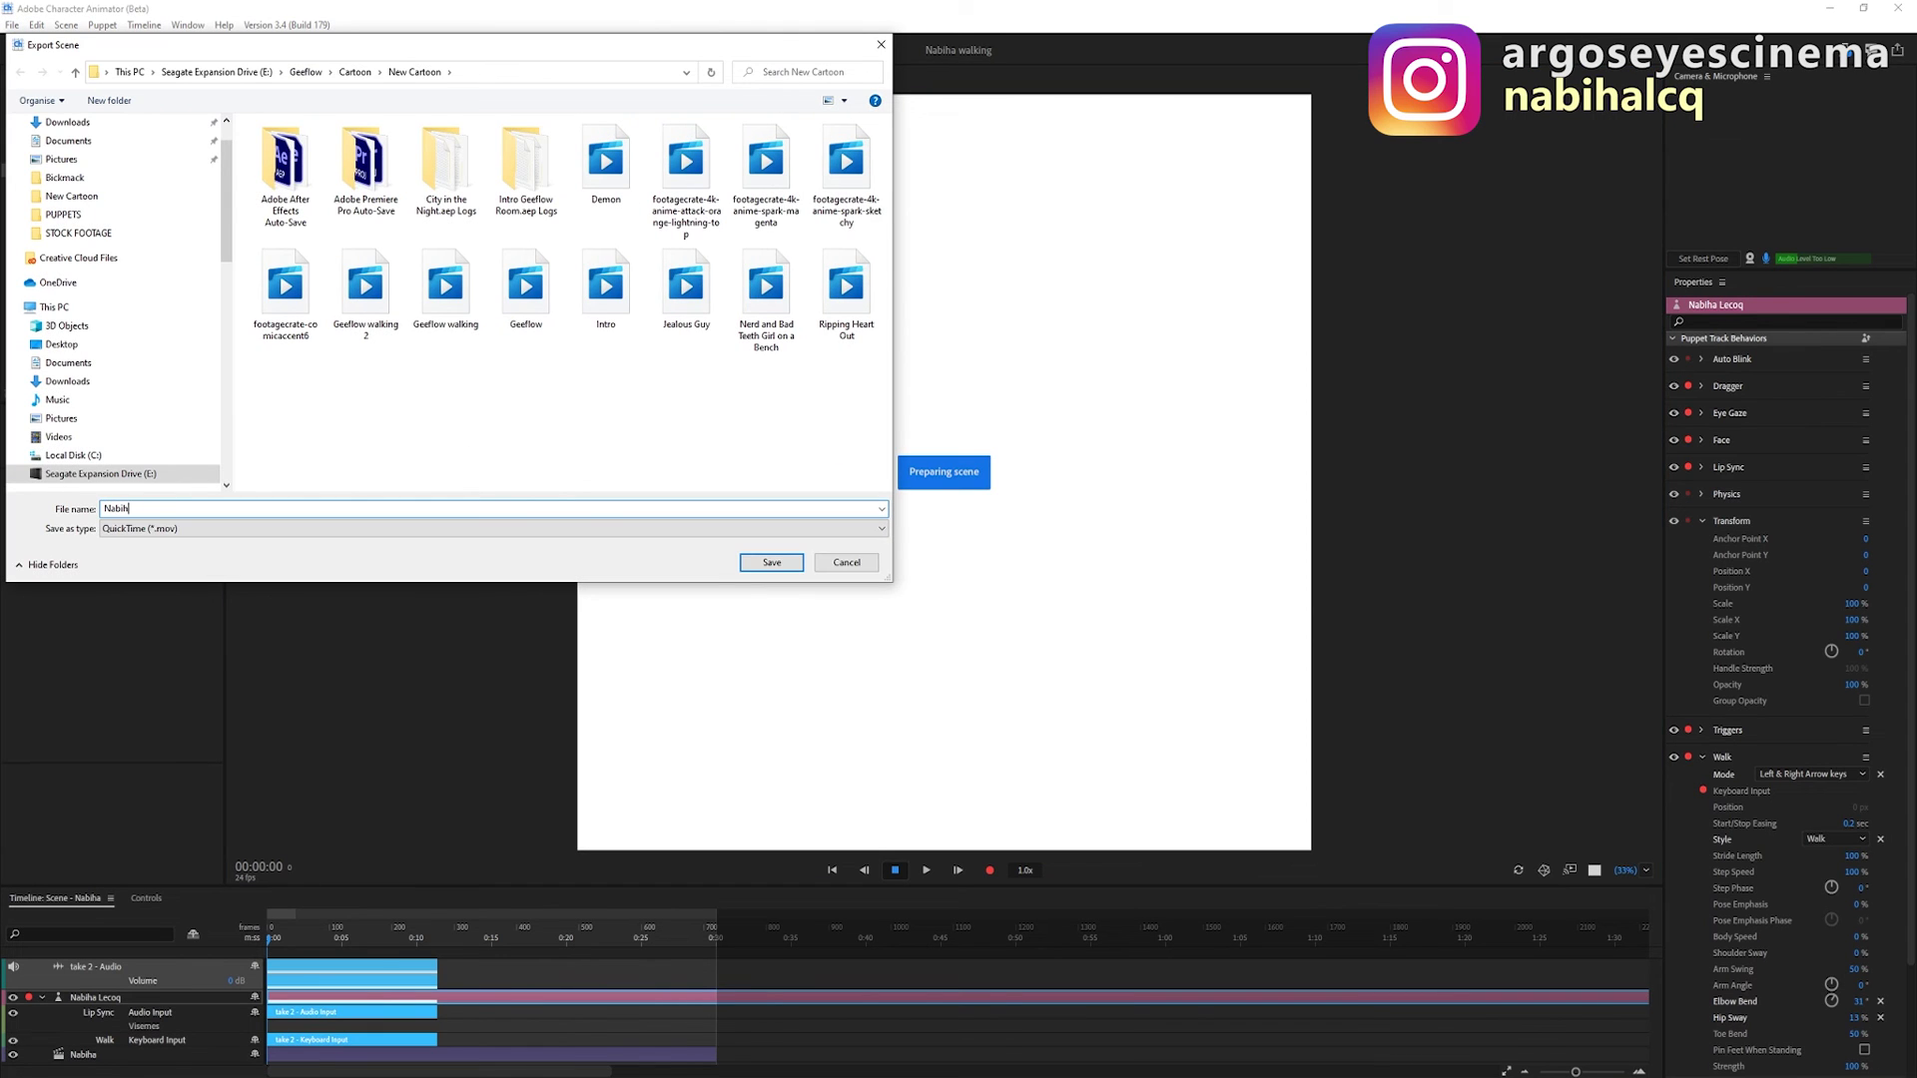
{"action": "left_click", "coordinate": [770, 563]}
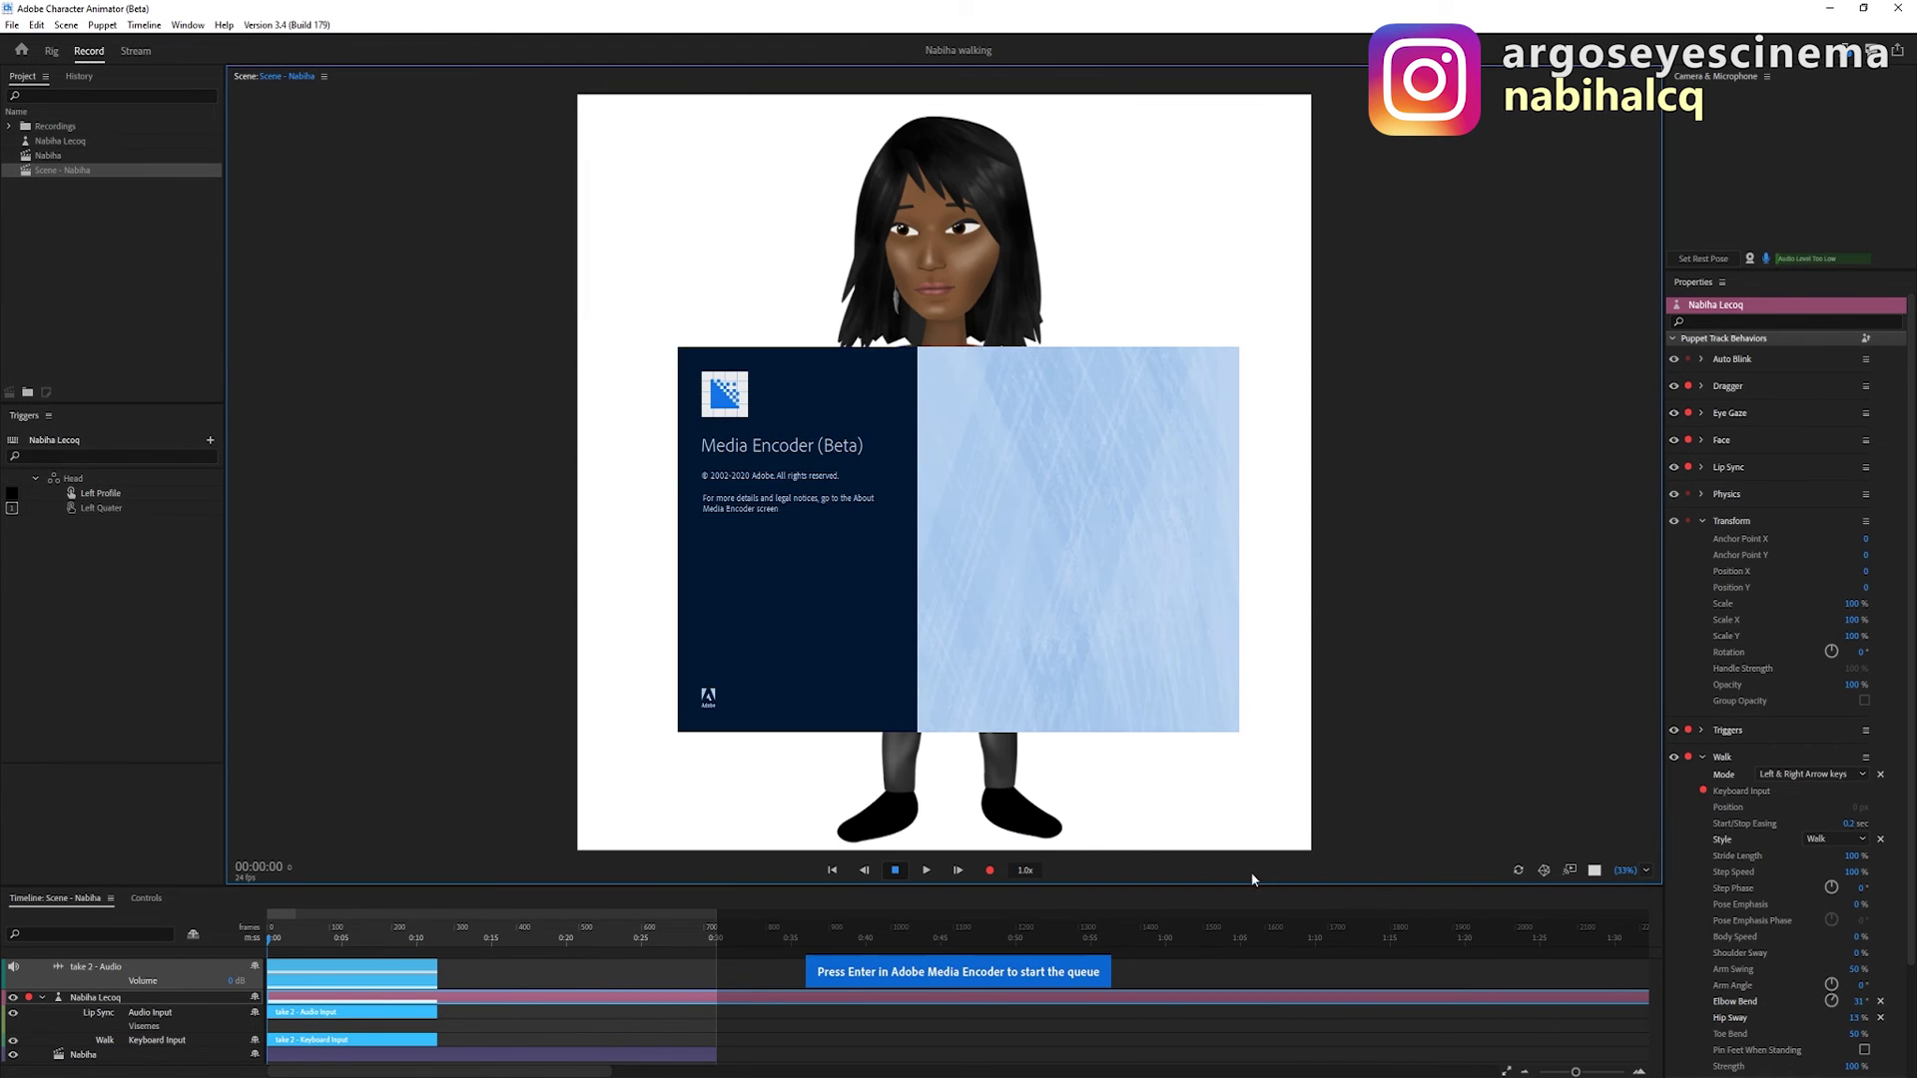
Delete the old queue item, confirming Yes, and start encoding the Nabiha walking scene
{"action": "key", "text": "Delete"}
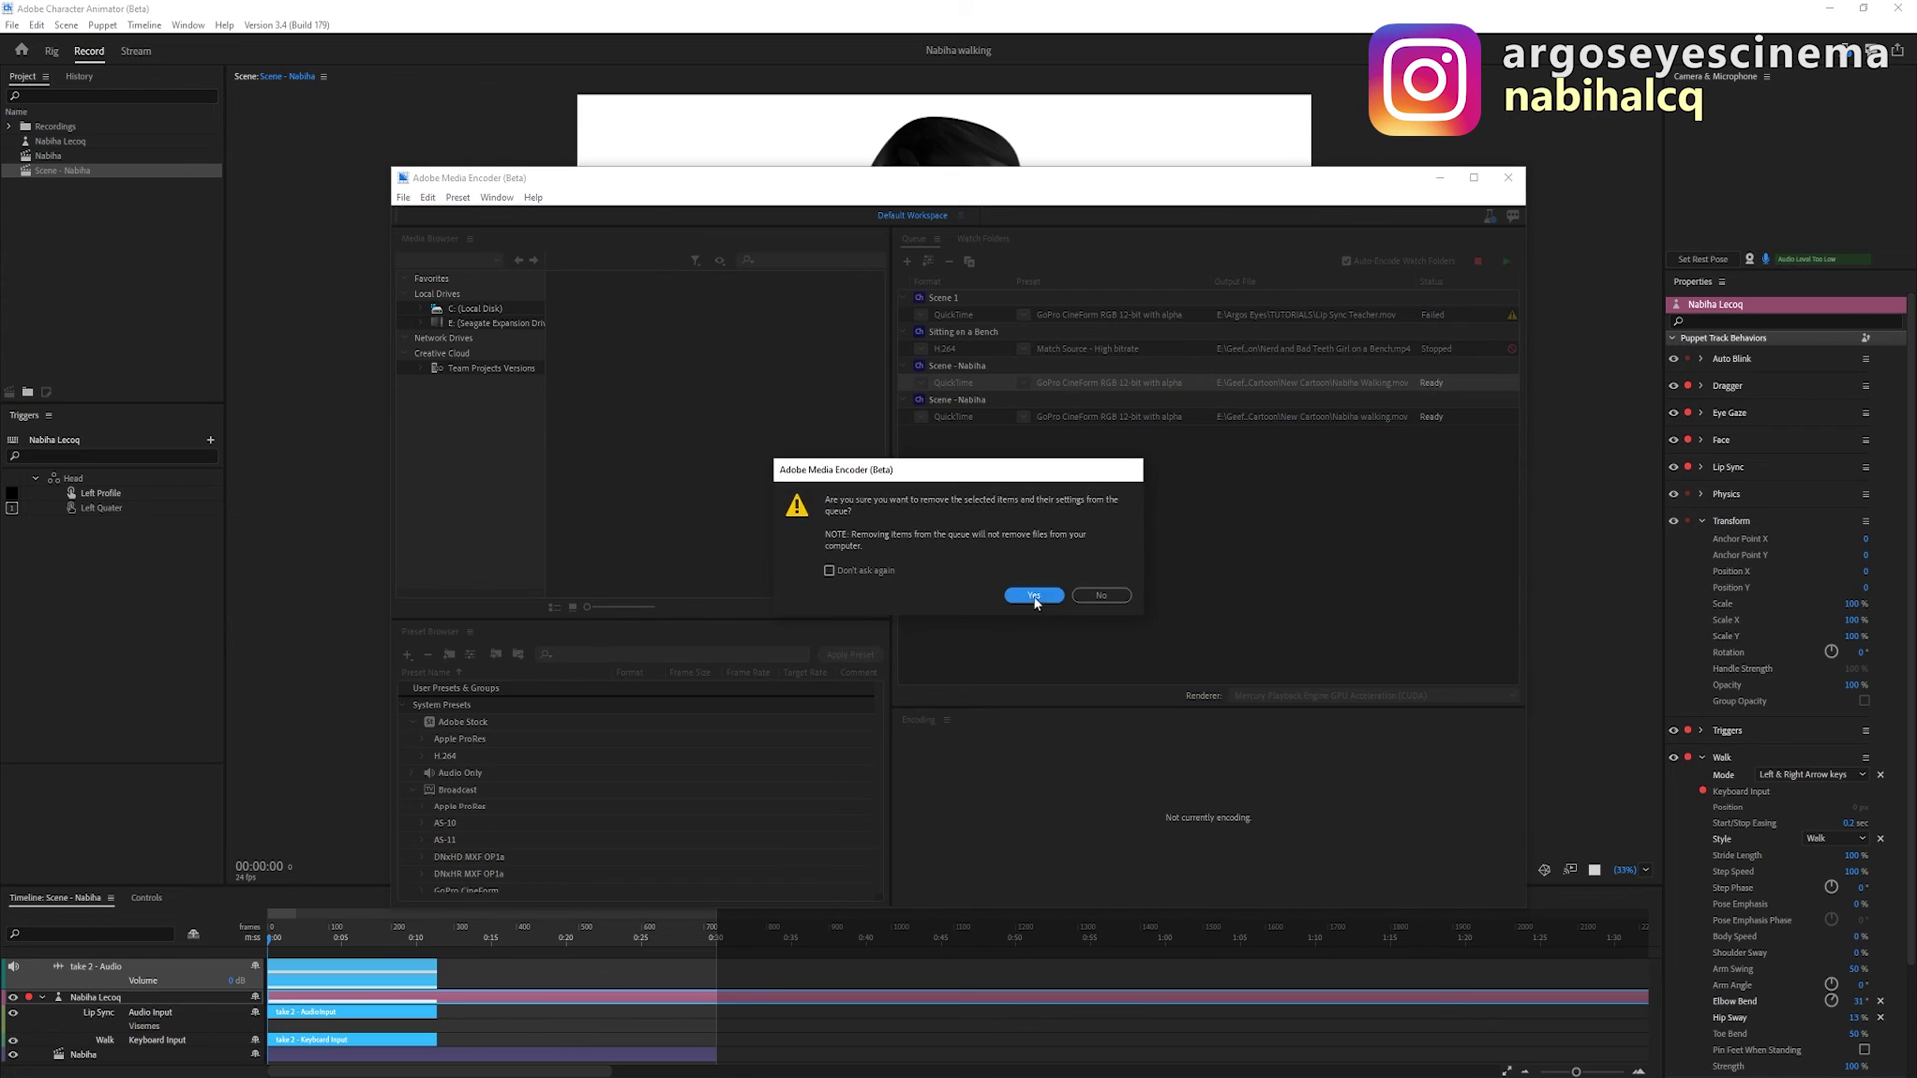
{"action": "left_click", "coordinate": [1033, 595]}
{"action": "left_click", "coordinate": [1507, 262]}
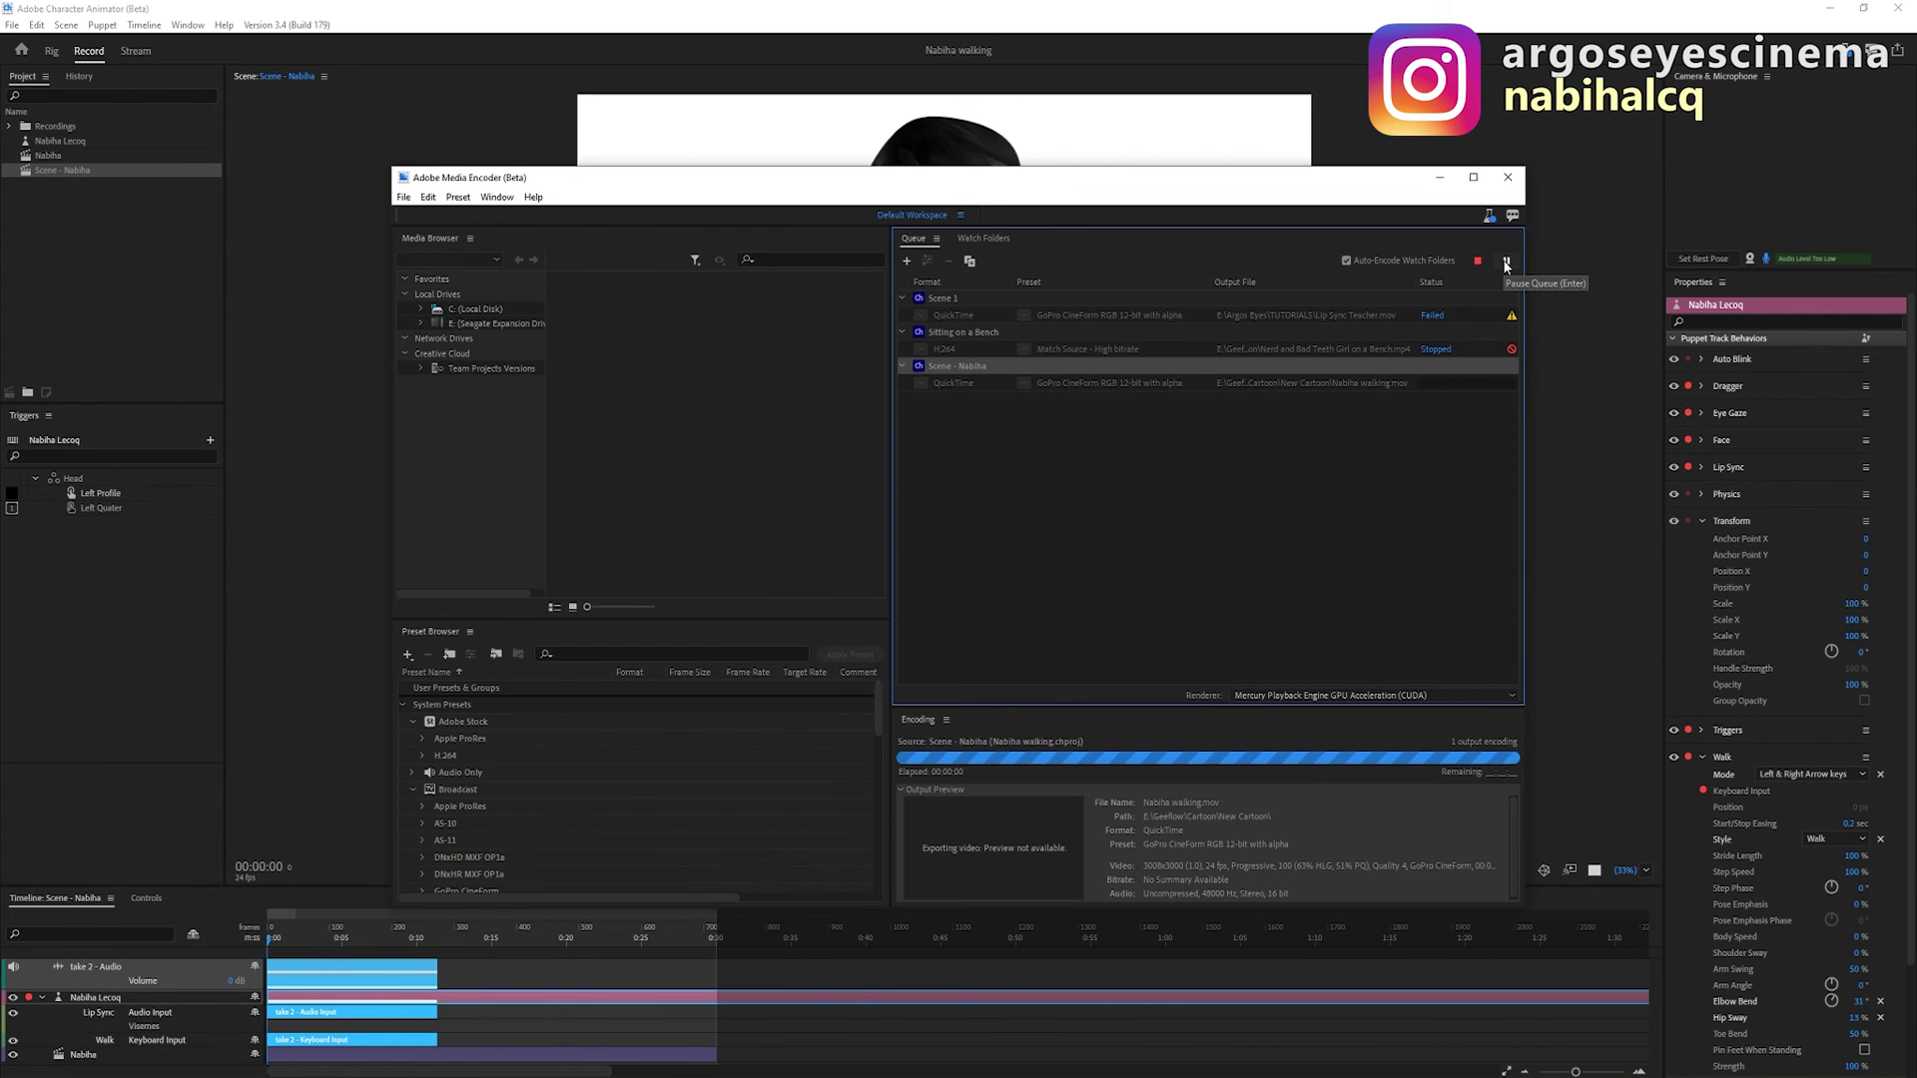